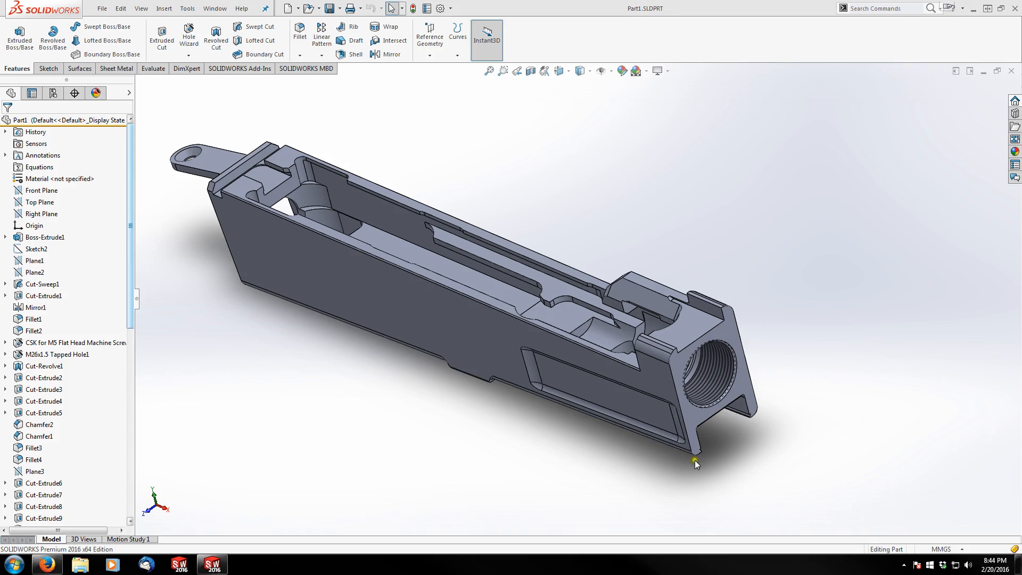
Examine the receiver blueprint 061.JPG, checking the top view and section КК-ЛЛ-ММ for the magazine-well and floor dimensions, and return to the model.
{"action": "middle_click_drag", "start_coordinate": [547, 449], "coordinate": [592, 299]}
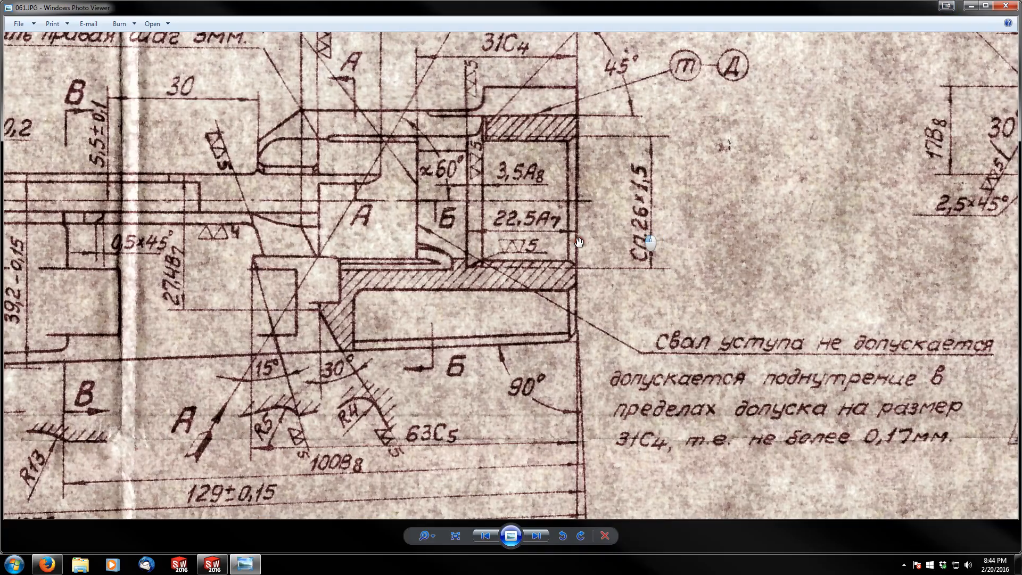
{"action": "scroll", "coordinate": [293, 318], "scroll_direction": "down", "scroll_amount": 2}
{"action": "scroll", "coordinate": [293, 318], "scroll_direction": "up", "scroll_amount": 2}
{"action": "left_click_drag", "start_coordinate": [293, 318], "coordinate": [540, 338]}
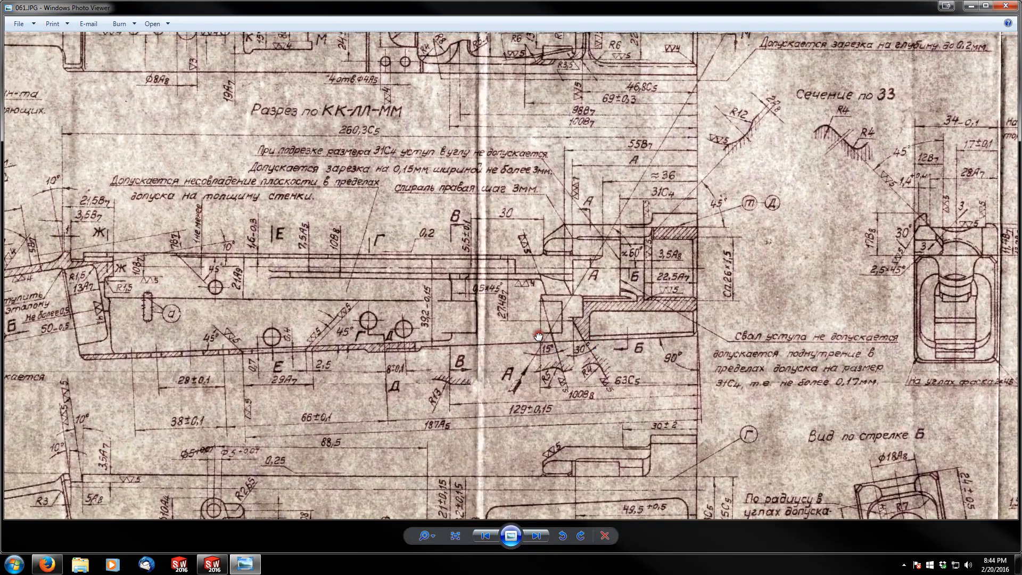
{"action": "scroll", "coordinate": [530, 308], "scroll_direction": "down", "scroll_amount": 1}
{"action": "left_click_drag", "start_coordinate": [522, 232], "coordinate": [530, 432]}
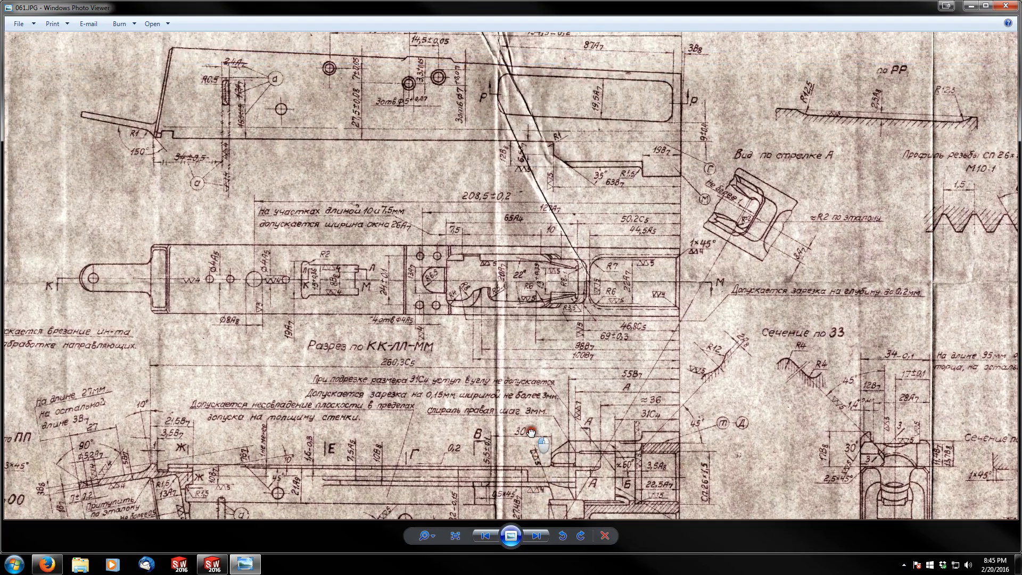
{"action": "scroll", "coordinate": [538, 299], "scroll_direction": "up", "scroll_amount": 1}
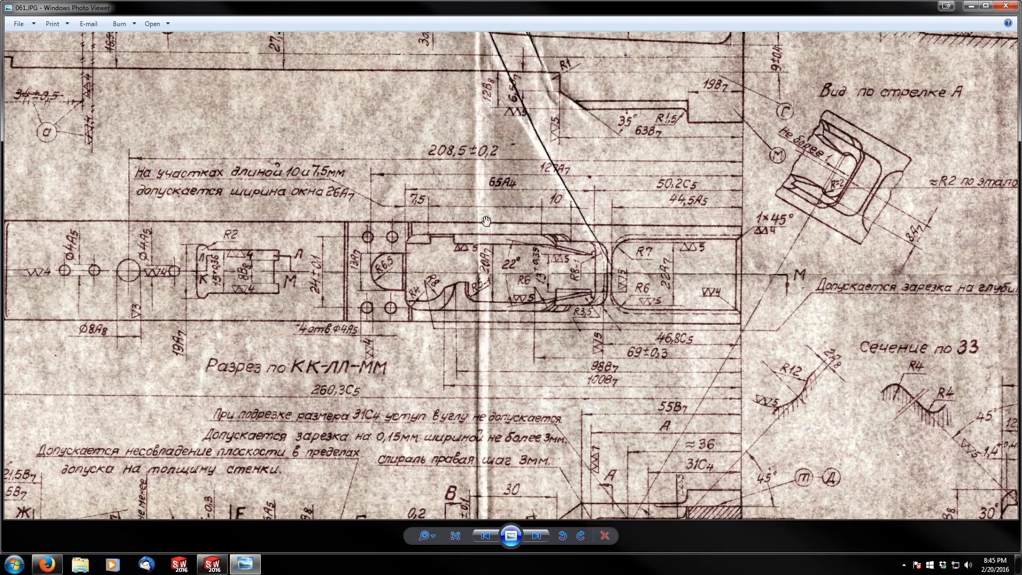
{"action": "scroll", "coordinate": [531, 285], "scroll_direction": "down", "scroll_amount": 1}
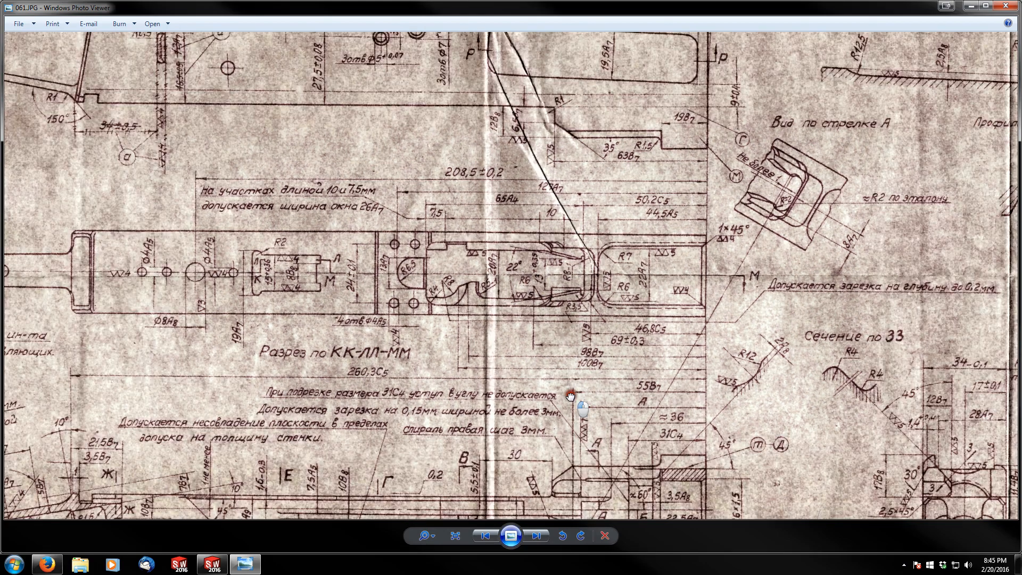
{"action": "left_click_drag", "start_coordinate": [570, 394], "coordinate": [617, 186]}
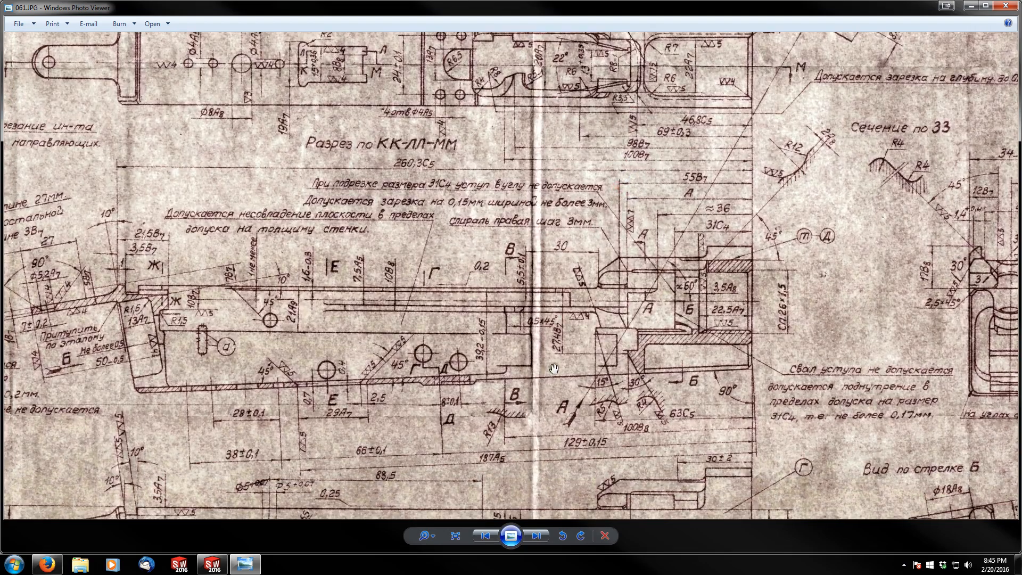
{"action": "scroll", "coordinate": [617, 405], "scroll_direction": "down", "scroll_amount": 1}
{"action": "scroll", "coordinate": [617, 379], "scroll_direction": "up", "scroll_amount": 2}
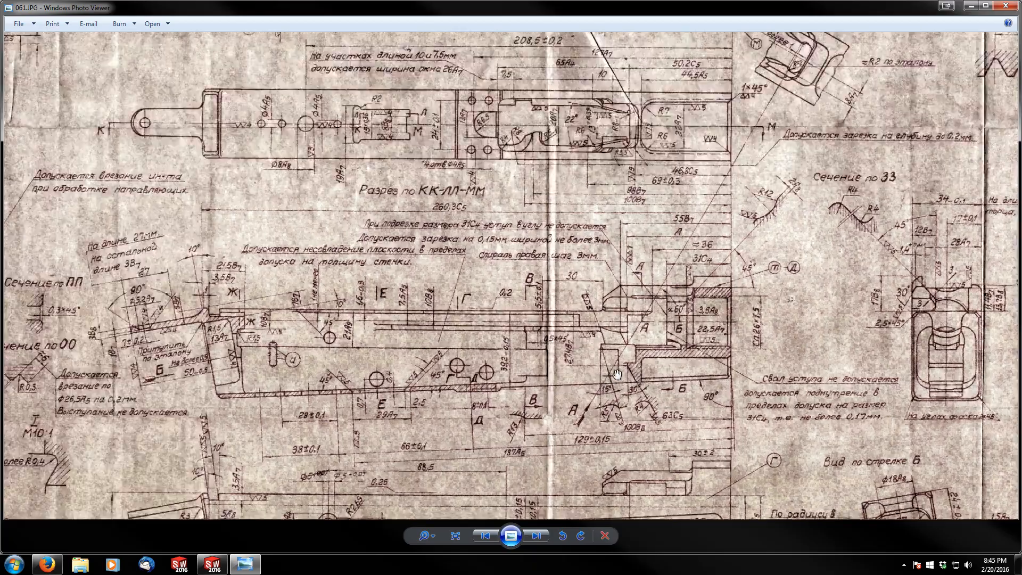
{"action": "scroll", "coordinate": [617, 378], "scroll_direction": "up", "scroll_amount": 1}
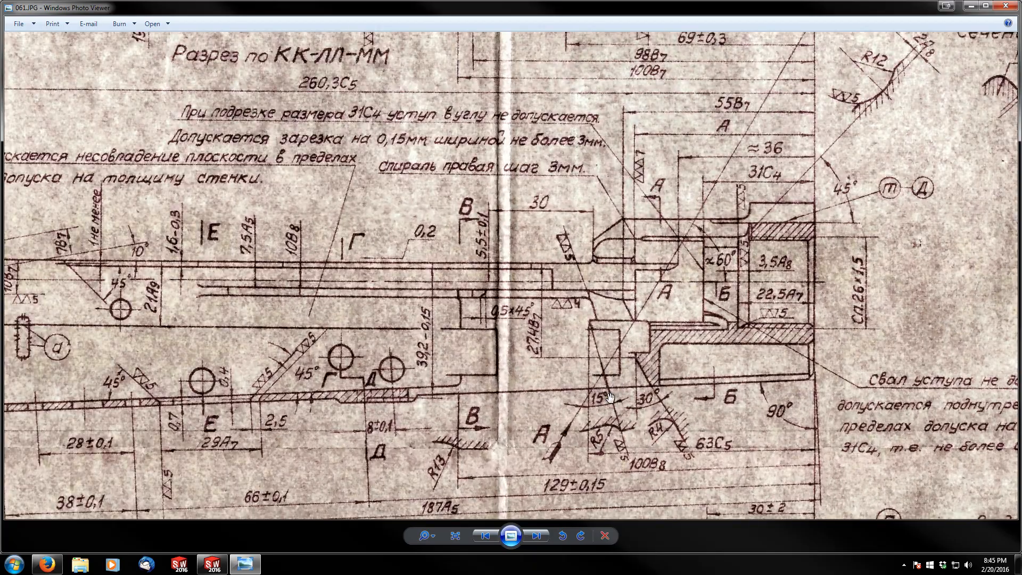
{"action": "left_click_drag", "start_coordinate": [495, 250], "coordinate": [498, 367]}
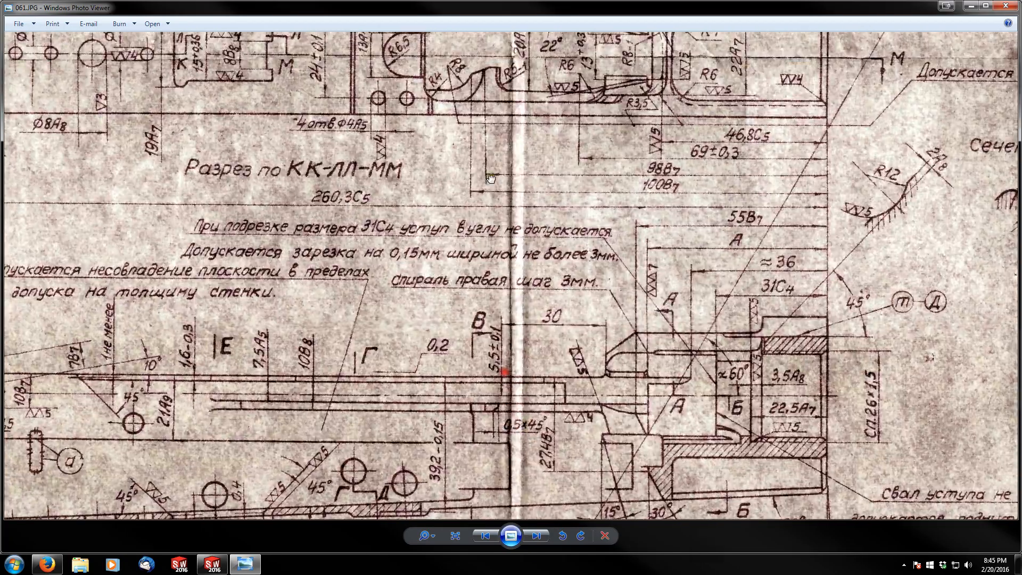
{"action": "left_click_drag", "start_coordinate": [484, 168], "coordinate": [488, 371]}
{"action": "left_click_drag", "start_coordinate": [505, 307], "coordinate": [504, 344]}
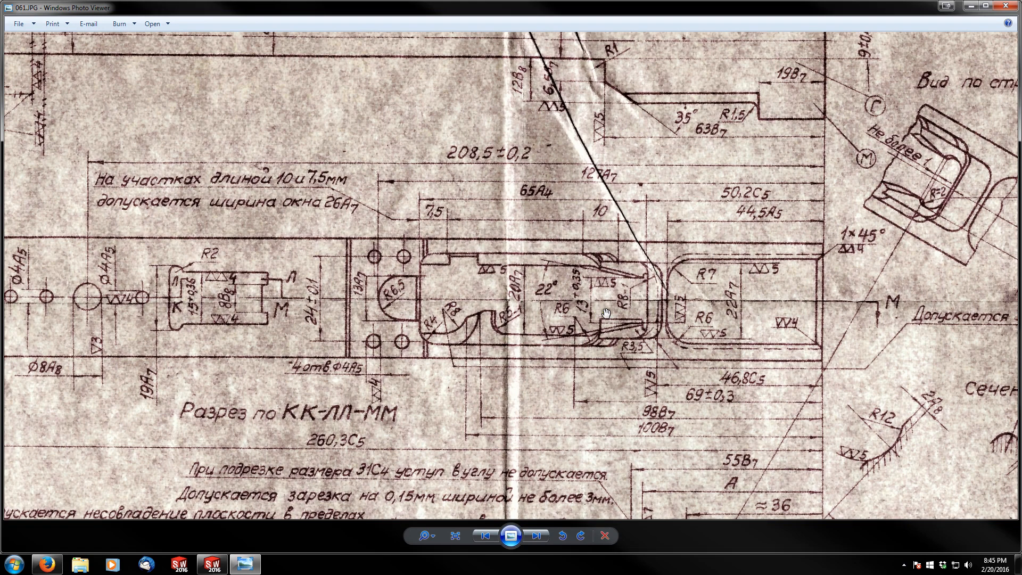
{"action": "scroll", "coordinate": [610, 324], "scroll_direction": "down", "scroll_amount": 2}
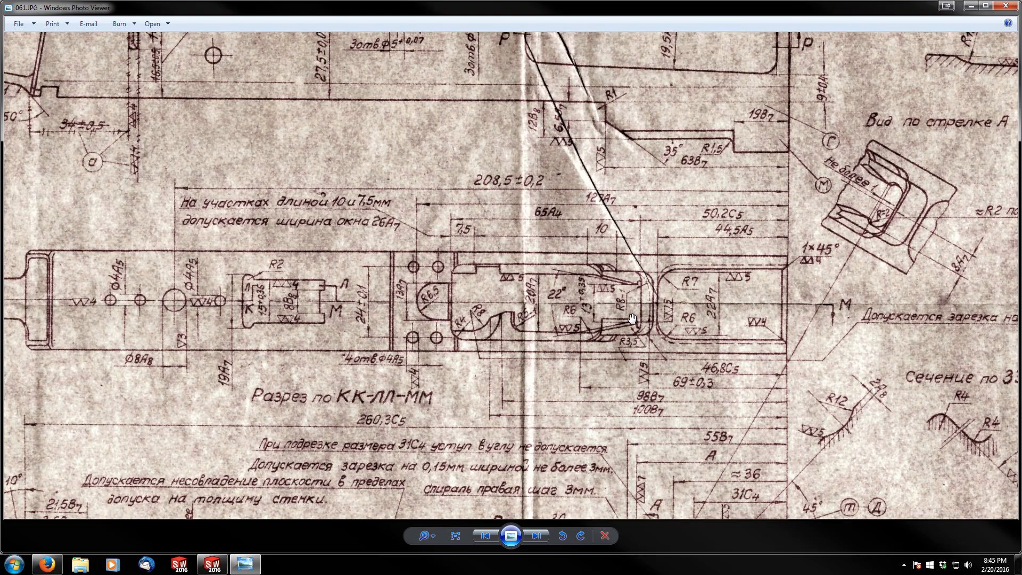
{"action": "left_click", "coordinate": [945, 6]}
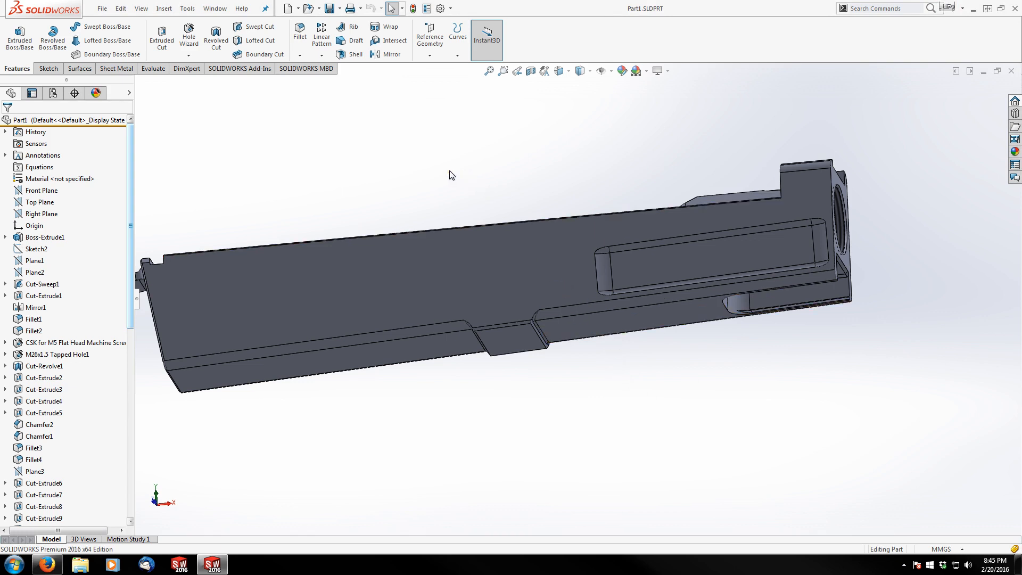
Create a reference plane through the front edge of the raised pad on the underside, parallel to the Top Plane, and extend it towards the front slot.
{"action": "left_click", "coordinate": [430, 33]}
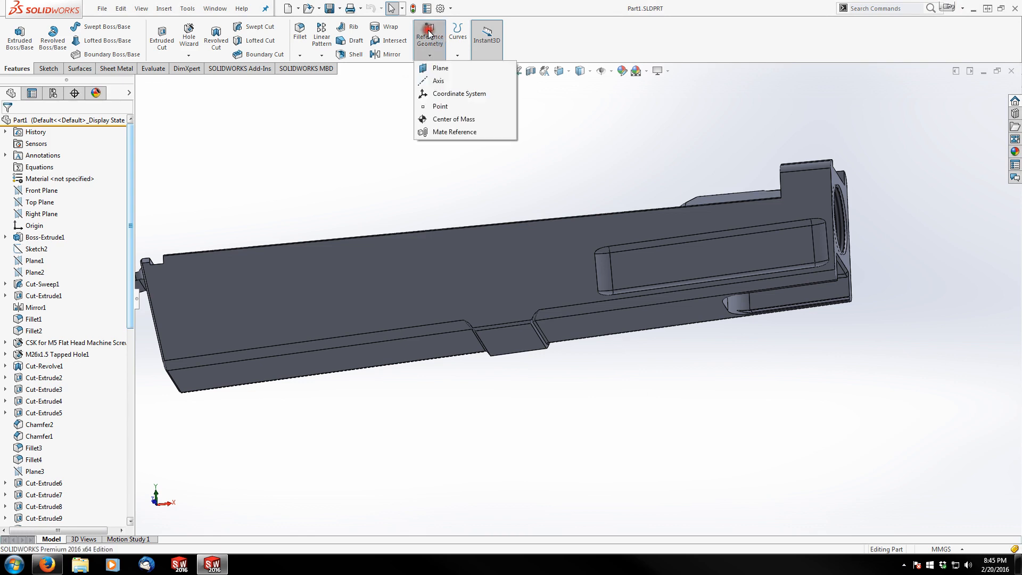
{"action": "left_click", "coordinate": [440, 73]}
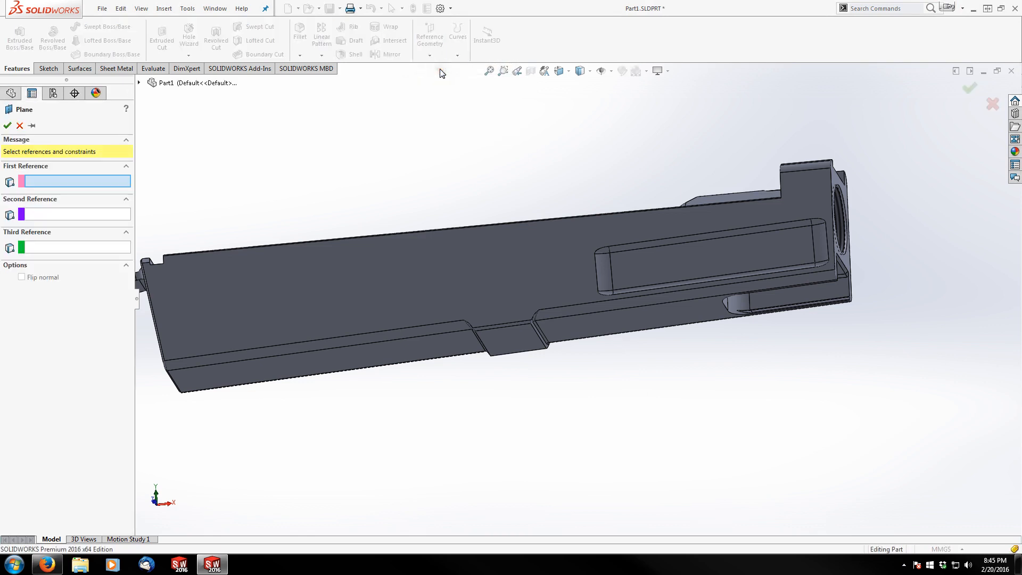
{"action": "left_click", "coordinate": [533, 329]}
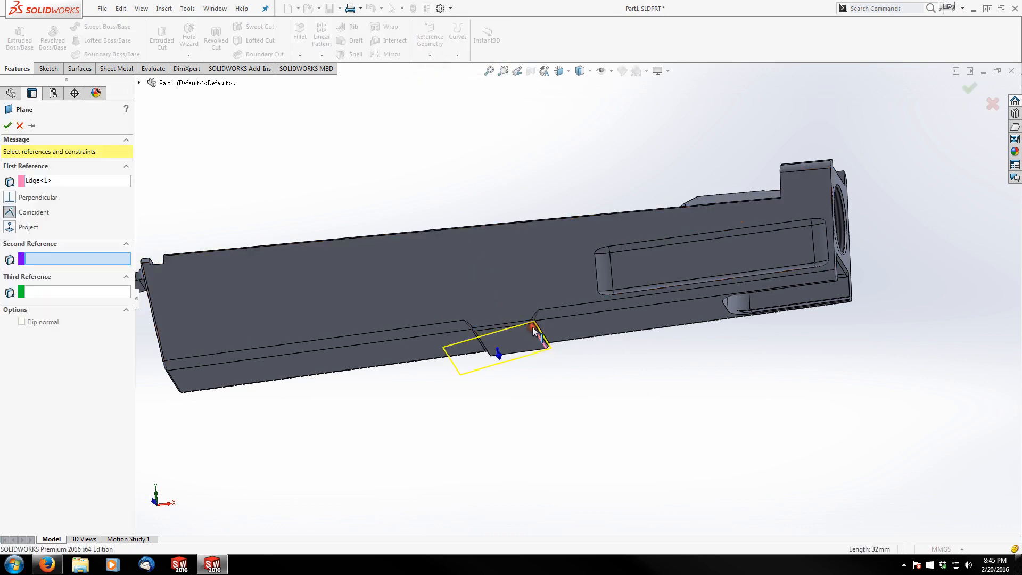
{"action": "left_click", "coordinate": [138, 83]}
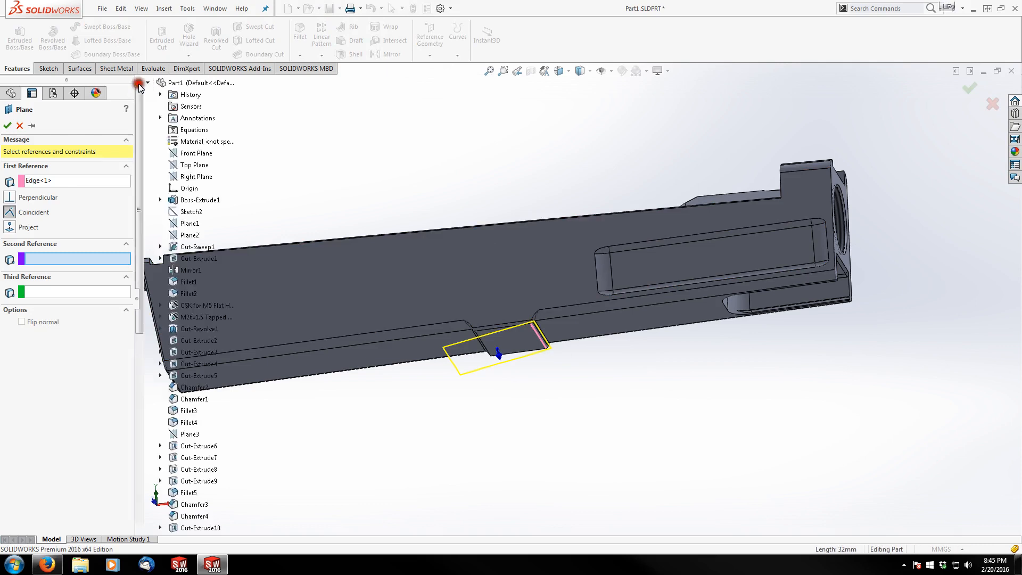
{"action": "left_click", "coordinate": [194, 164]}
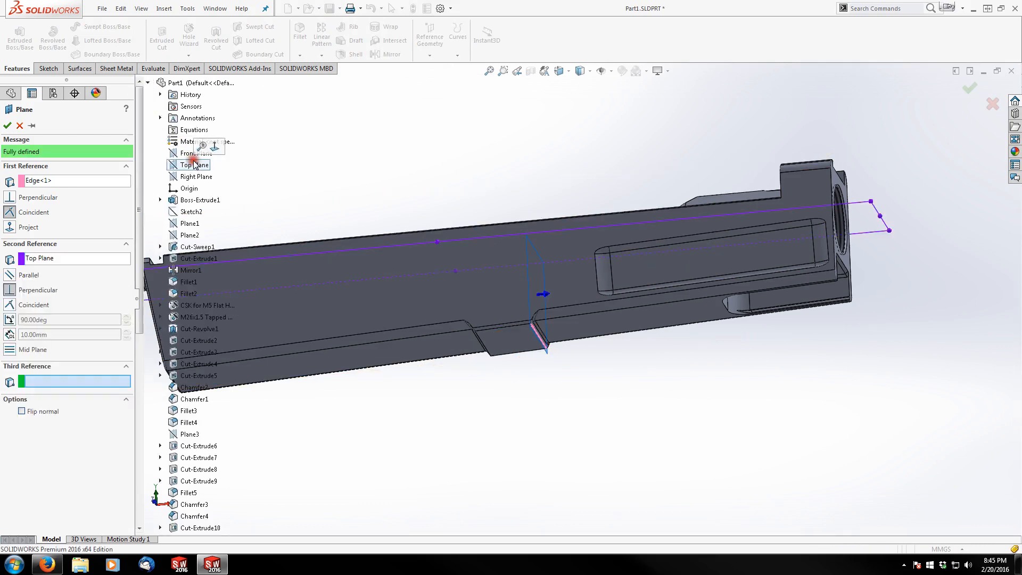
{"action": "left_click", "coordinate": [10, 276]}
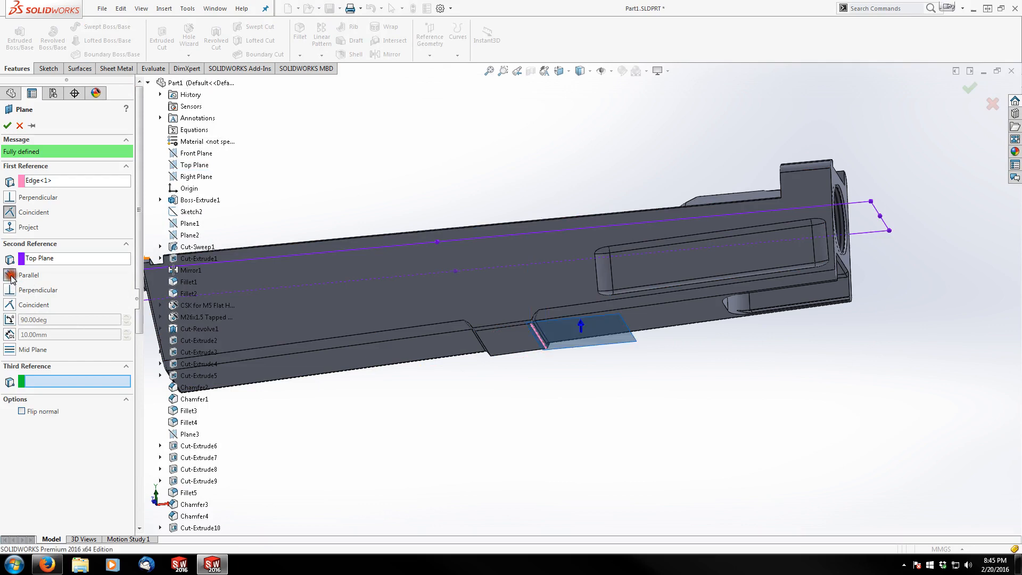
{"action": "left_click", "coordinate": [7, 126]}
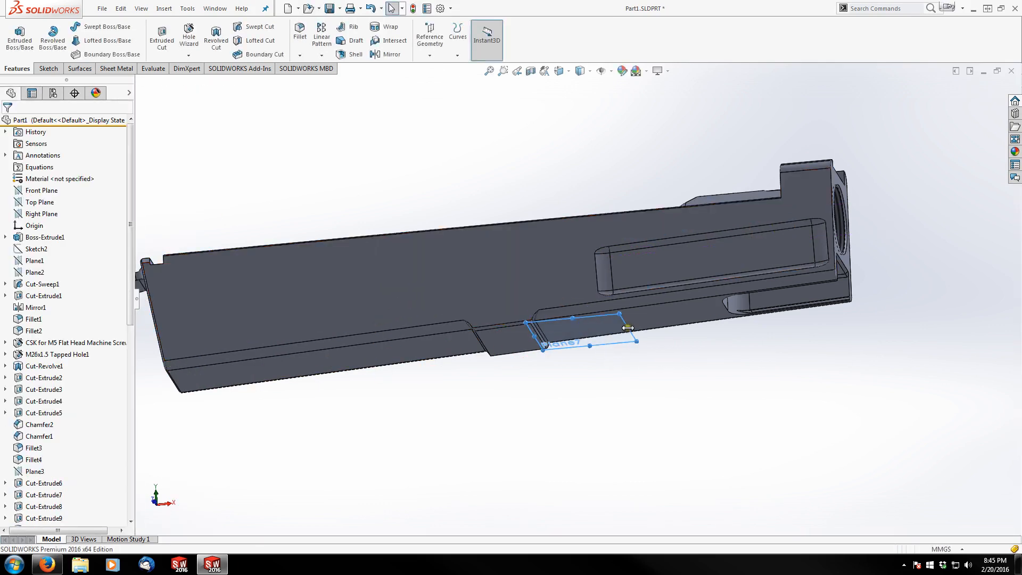
{"action": "left_click_drag", "start_coordinate": [679, 327], "coordinate": [718, 323]}
Start a sketch on the new reference plane and view the underside straight on.
{"action": "middle_click_drag", "start_coordinate": [625, 324], "coordinate": [645, 167]}
{"action": "scroll", "coordinate": [604, 305], "scroll_direction": "down", "scroll_amount": 5}
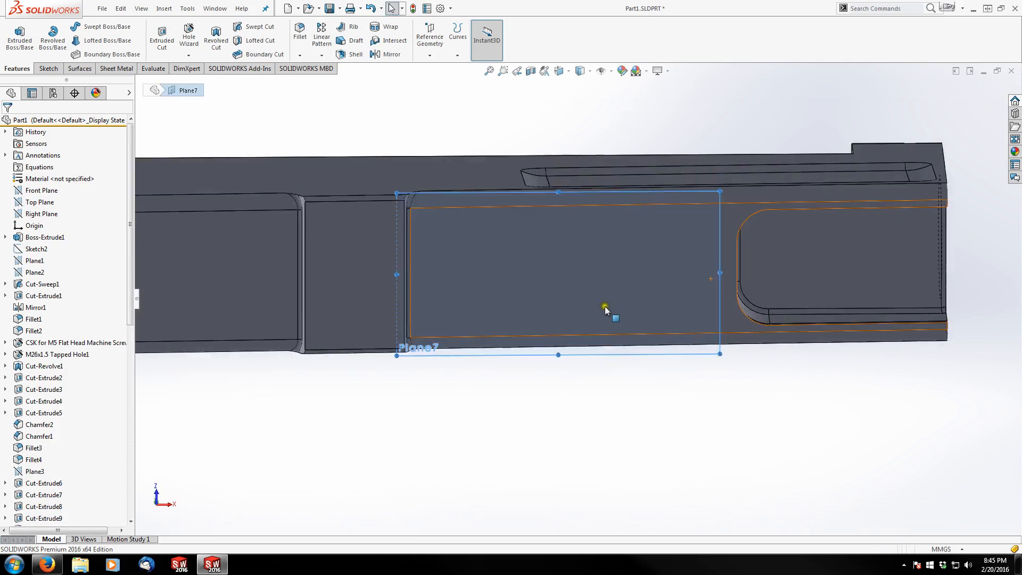
{"action": "left_click", "coordinate": [49, 68]}
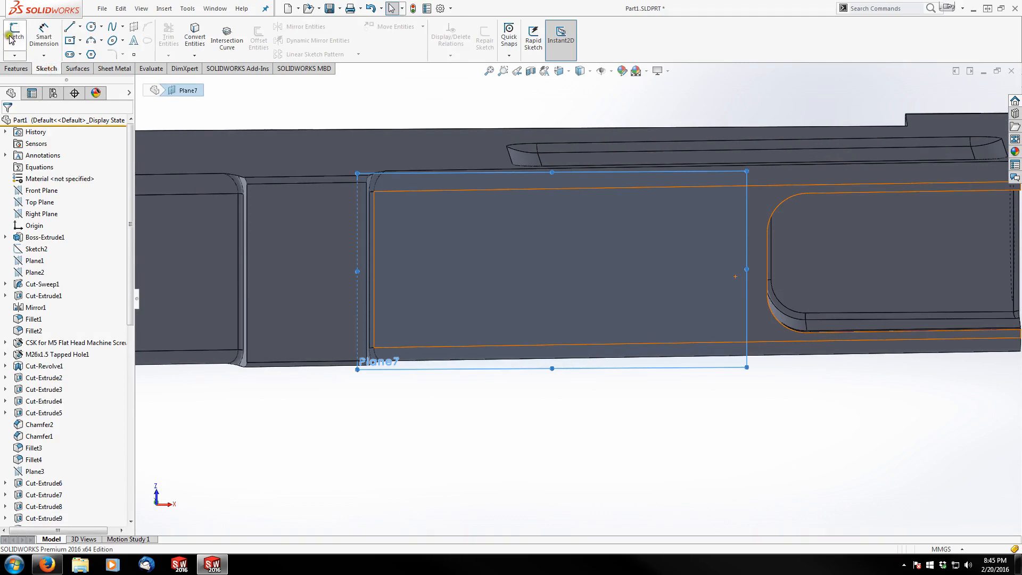
{"action": "left_click", "coordinate": [15, 37]}
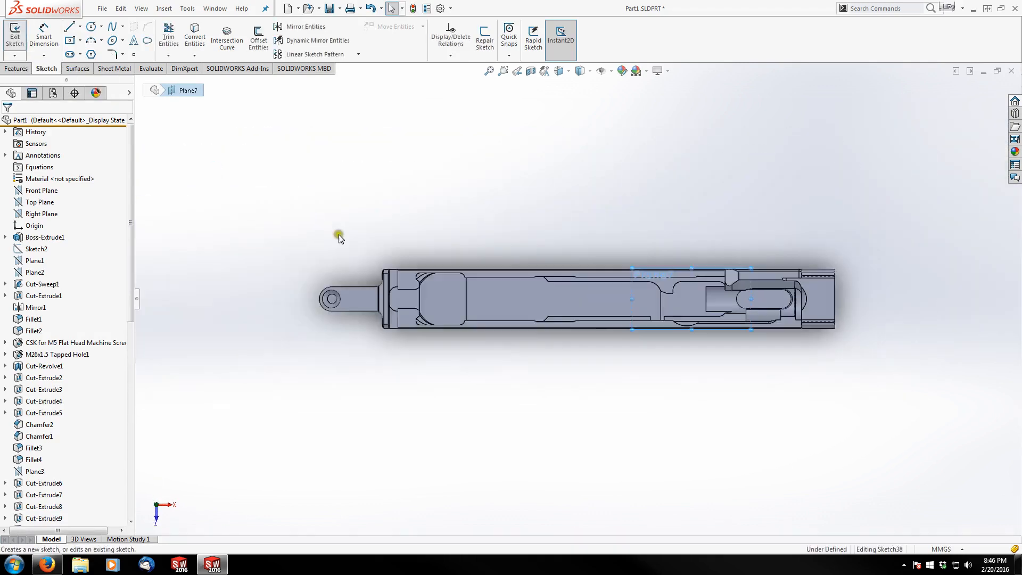
{"action": "key", "text": "ctrl+8"}
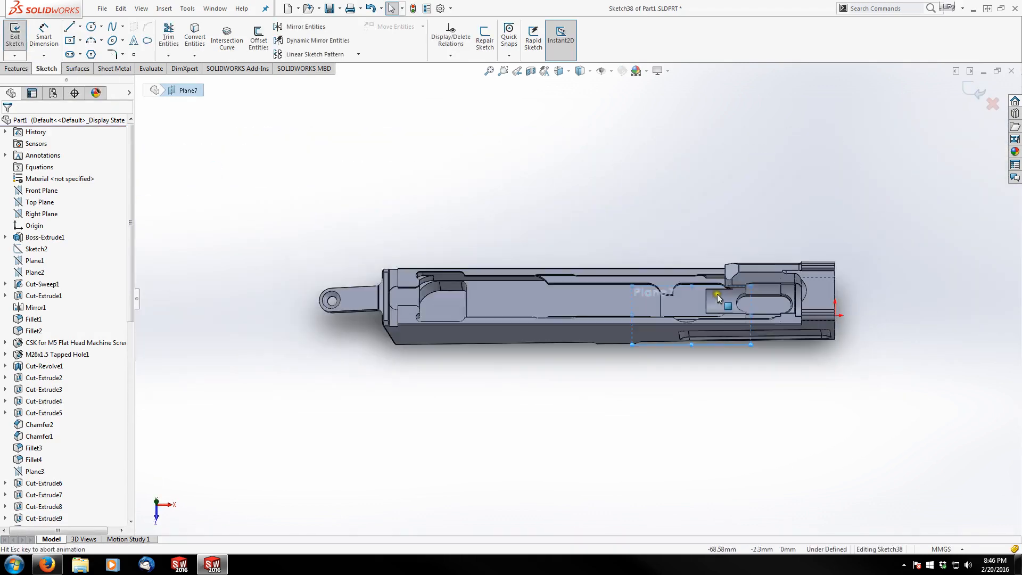
{"action": "scroll", "coordinate": [717, 296], "scroll_direction": "down", "scroll_amount": 3}
{"action": "scroll", "coordinate": [717, 295], "scroll_direction": "down", "scroll_amount": 2}
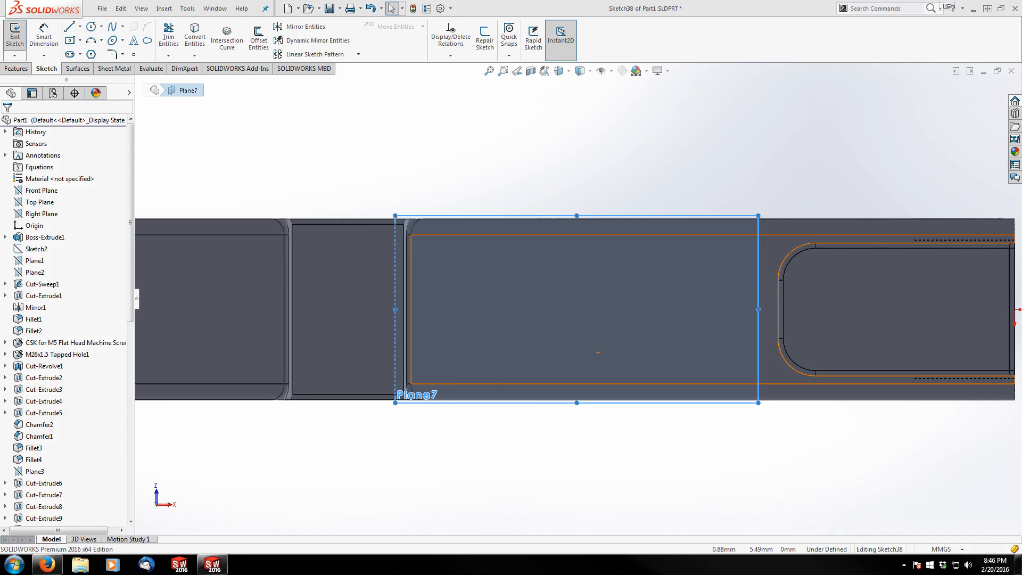
{"action": "left_click", "coordinate": [579, 415]}
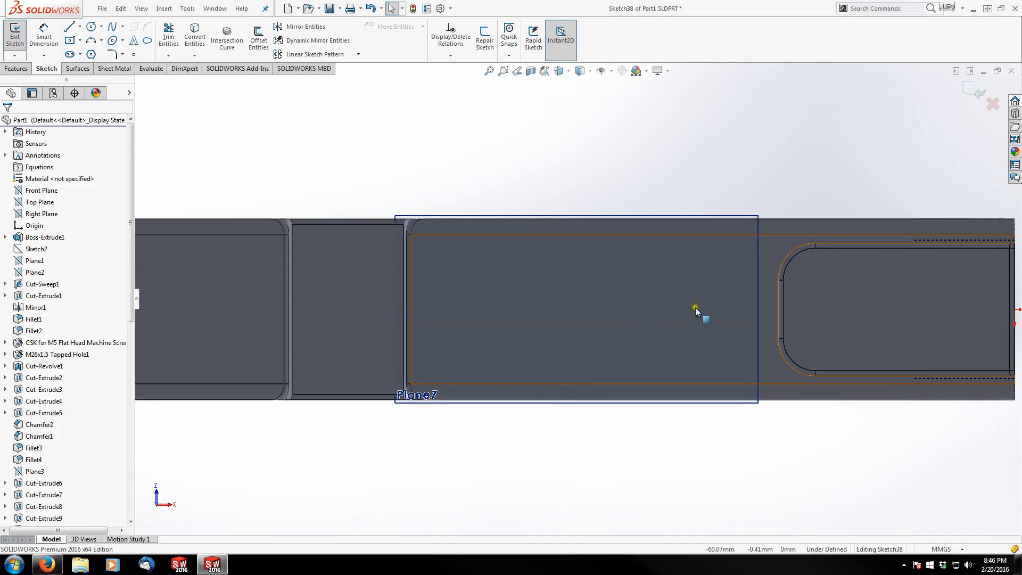
{"action": "scroll", "coordinate": [779, 294], "scroll_direction": "down", "scroll_amount": 2}
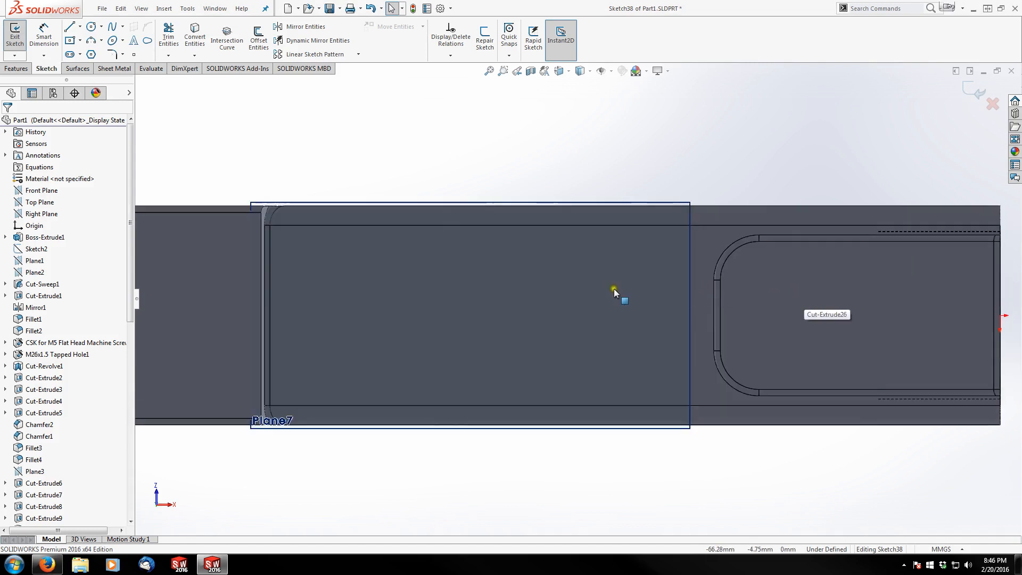
Sketch two overlapping center rectangles on the underside's centreline, one about 51 by 20 mm and a smaller one nearer the front slot.
{"action": "left_click", "coordinate": [69, 41]}
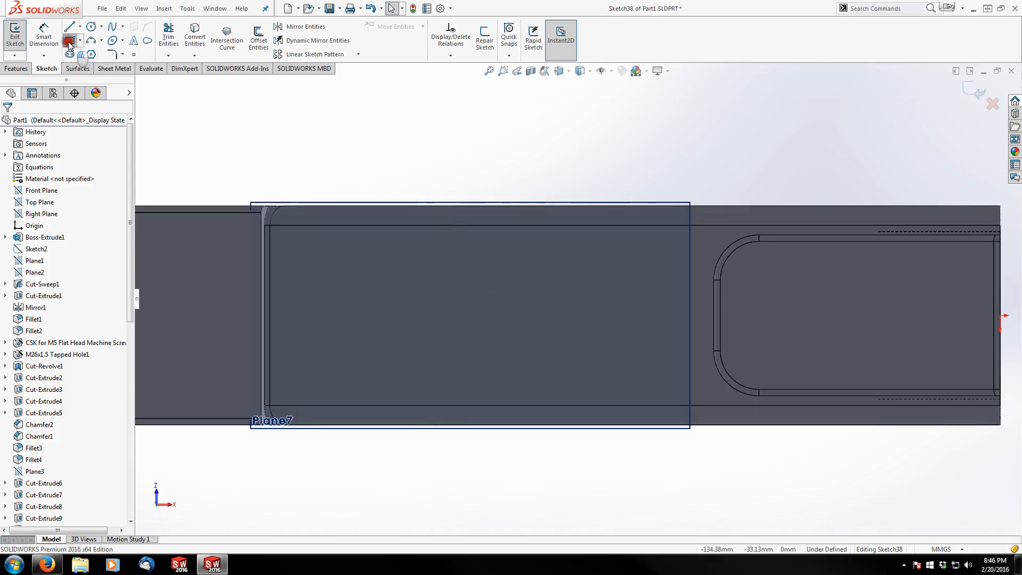
{"action": "left_click", "coordinate": [443, 315]}
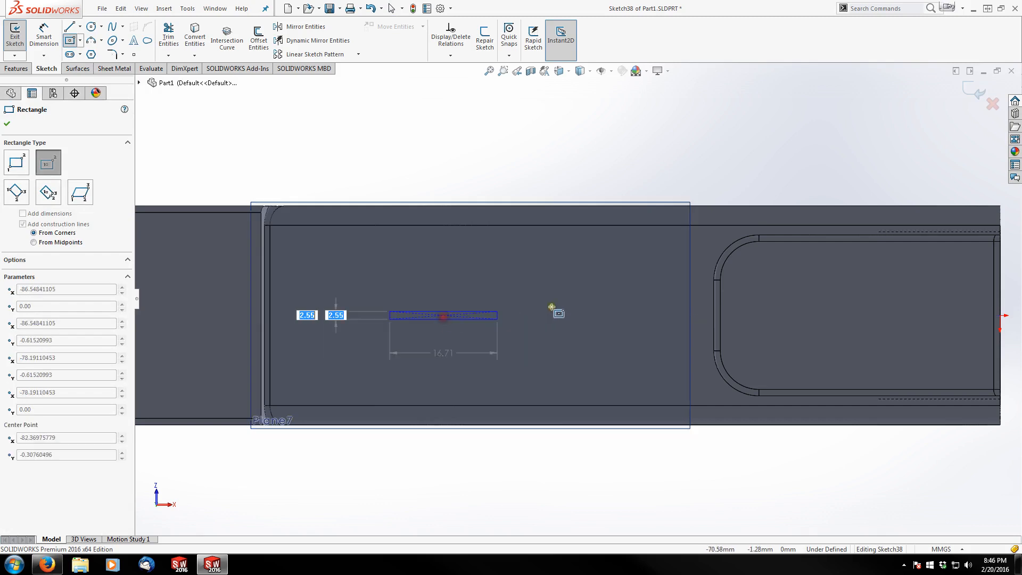
{"action": "left_click", "coordinate": [608, 256]}
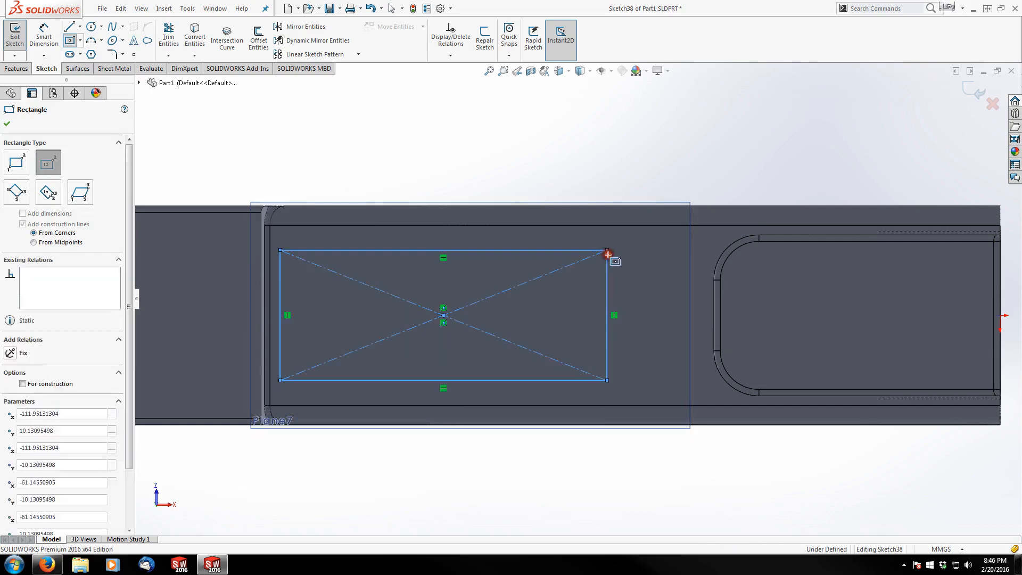
{"action": "left_click", "coordinate": [557, 316]}
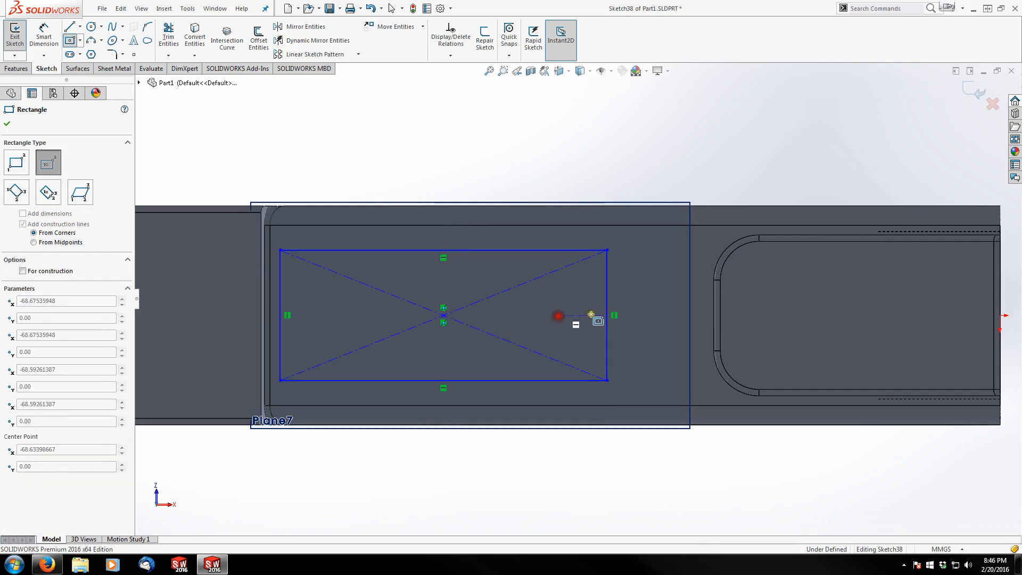
{"action": "left_click", "coordinate": [632, 276]}
{"action": "key", "text": "Escape"}
{"action": "left_click", "coordinate": [593, 130]}
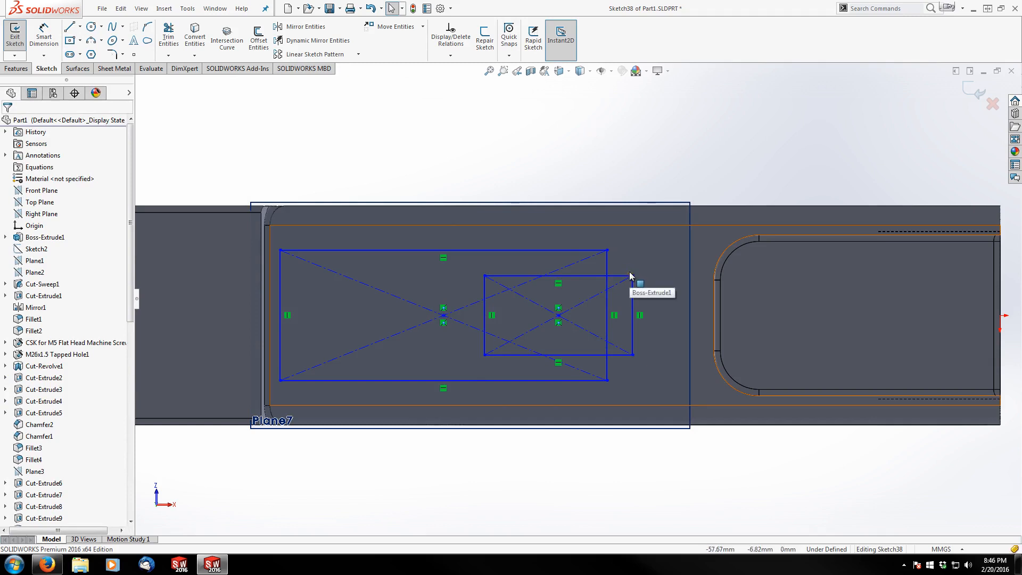
Fillet all four corners of the larger sketch rectangle with a 4 mm radius.
{"action": "left_click", "coordinate": [114, 55]}
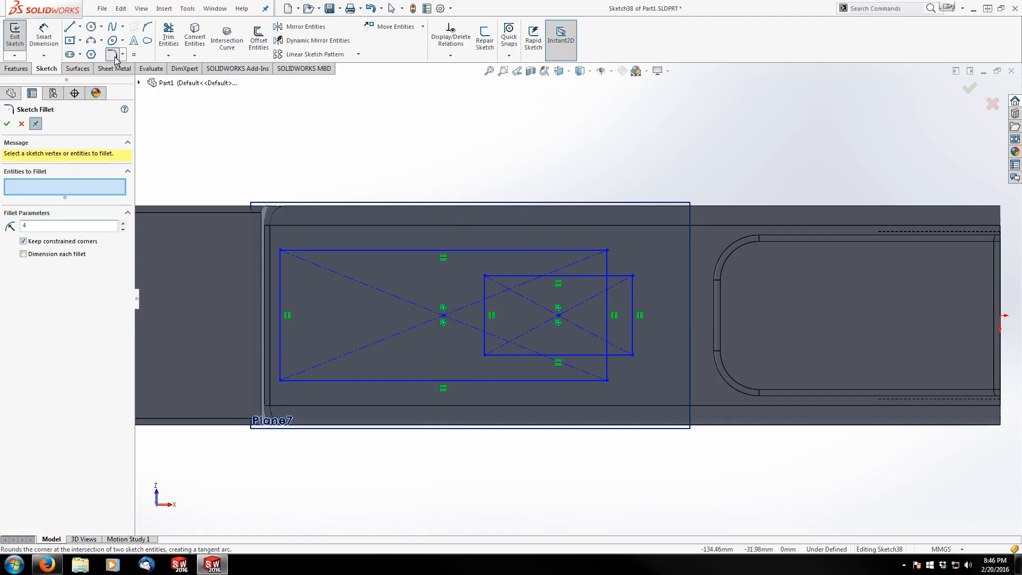
{"action": "left_click", "coordinate": [279, 249]}
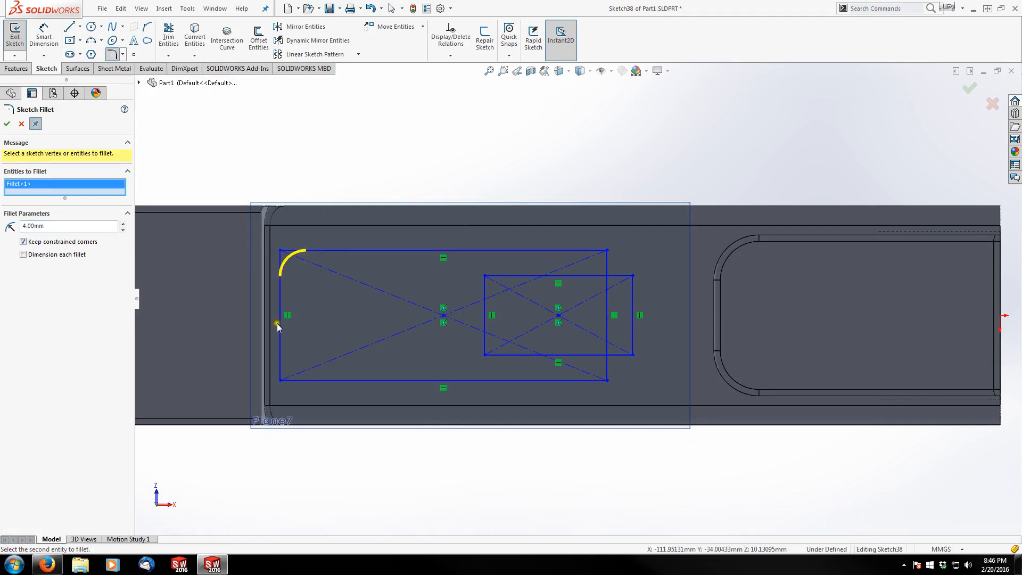
{"action": "left_click", "coordinate": [281, 379]}
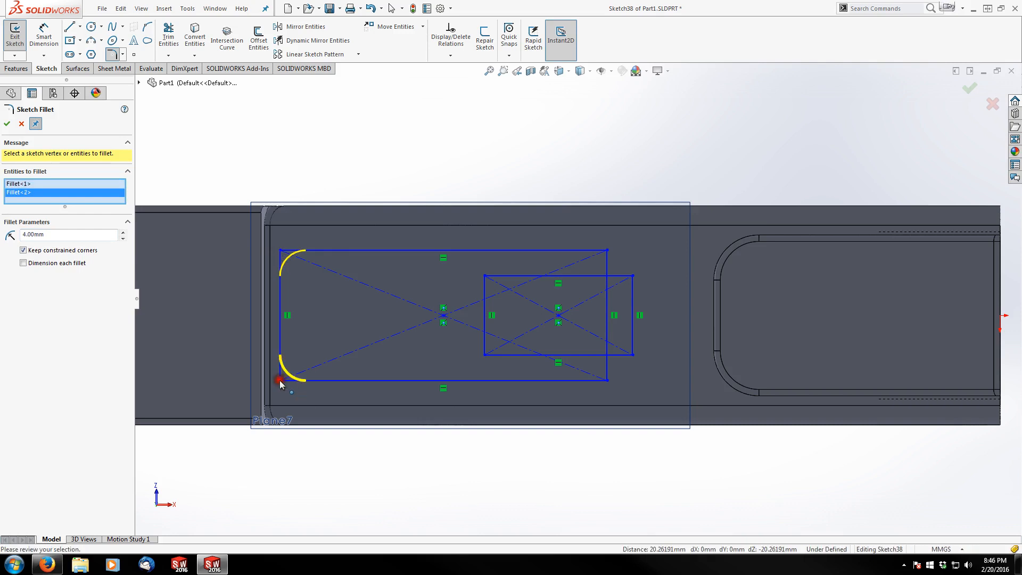
{"action": "left_click", "coordinate": [607, 250]}
{"action": "left_click", "coordinate": [605, 379]}
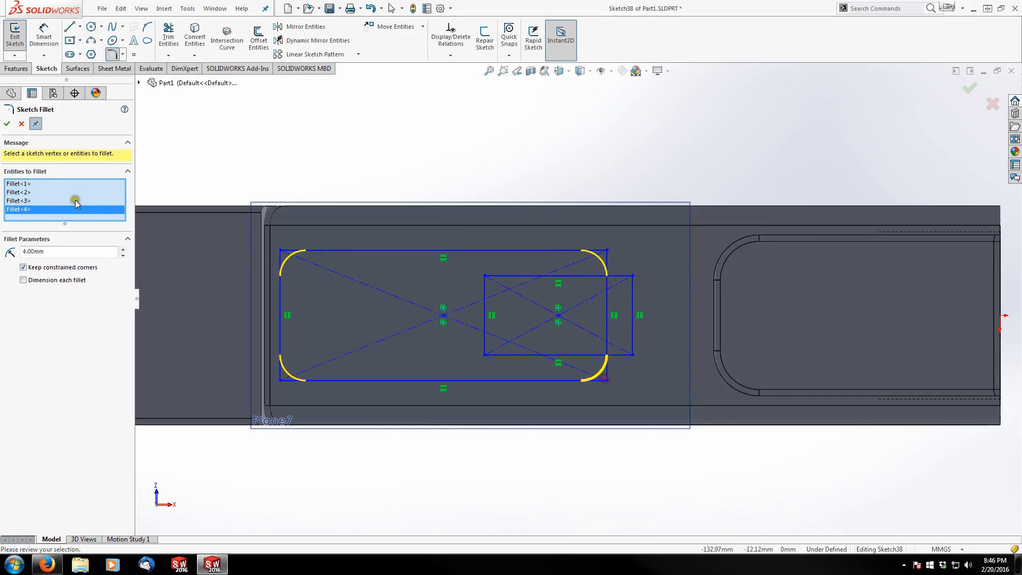
{"action": "left_click", "coordinate": [8, 124]}
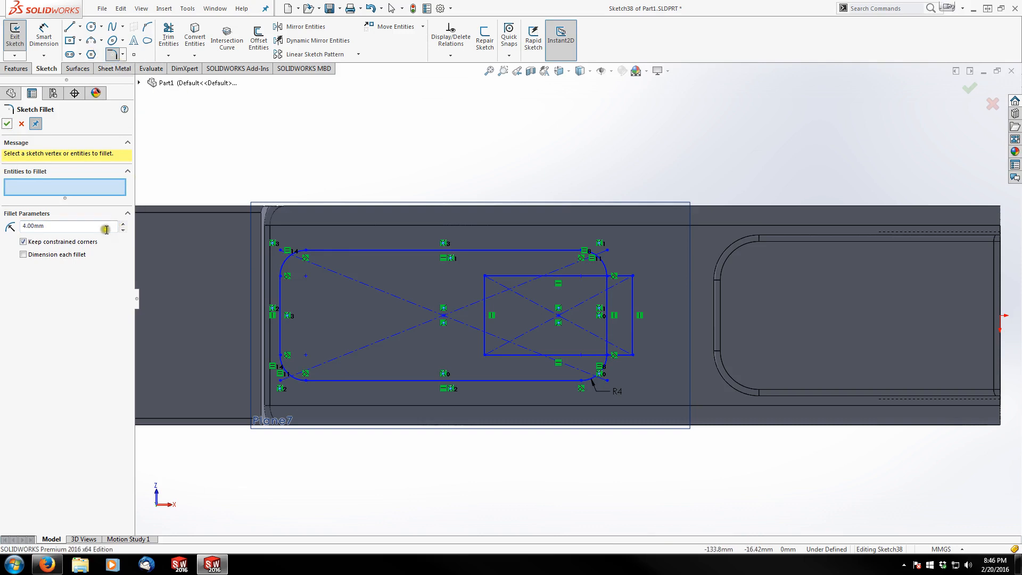
Fillet the two corners of the smaller rectangle nearest the front slot with a 3.5 mm radius.
{"action": "left_click_drag", "start_coordinate": [101, 229], "coordinate": [1, 234]}
{"action": "left_click", "coordinate": [633, 290]}
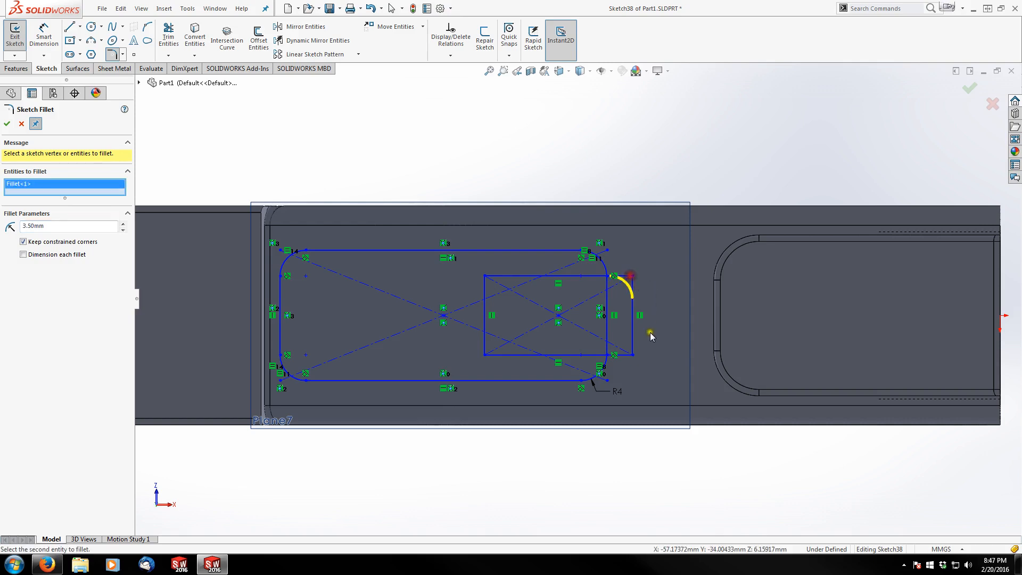
{"action": "left_click", "coordinate": [7, 124]}
{"action": "key", "text": "Escape"}
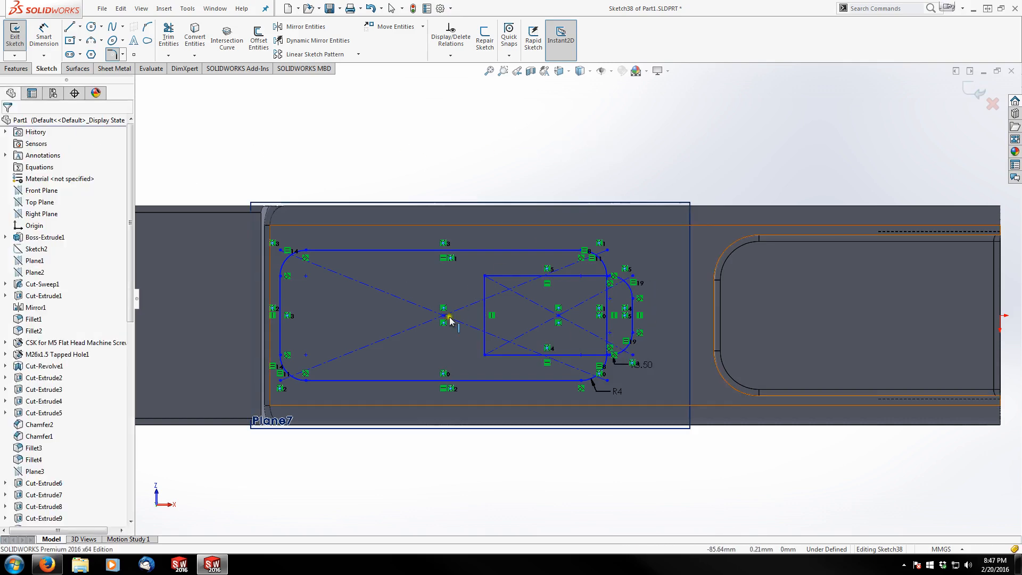
Add horizontal relations aligning the two rectangles' center points with each other and with the origin.
{"action": "left_click", "coordinate": [443, 317]}
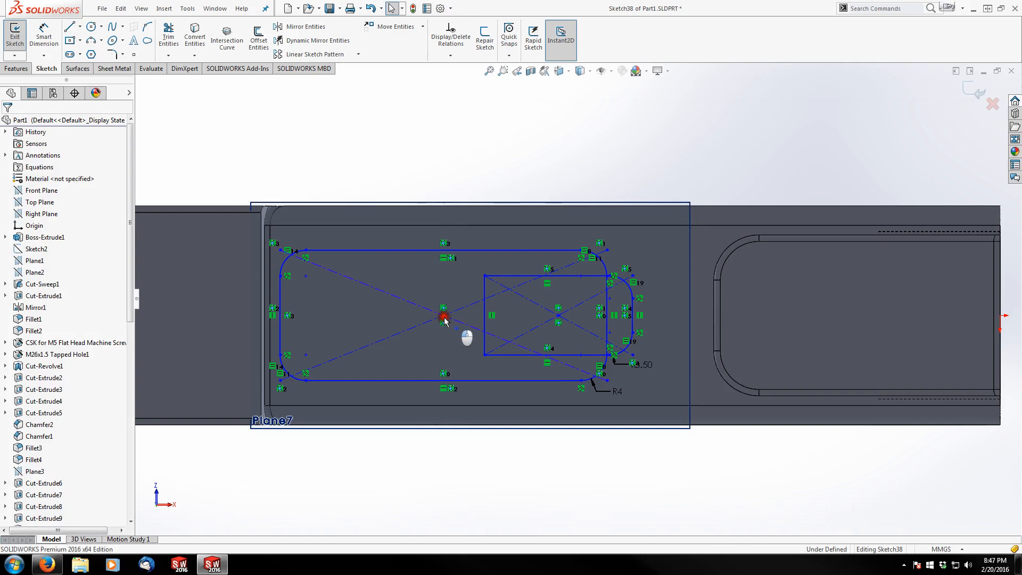
{"action": "left_click", "coordinate": [556, 316], "text": "ctrl"}
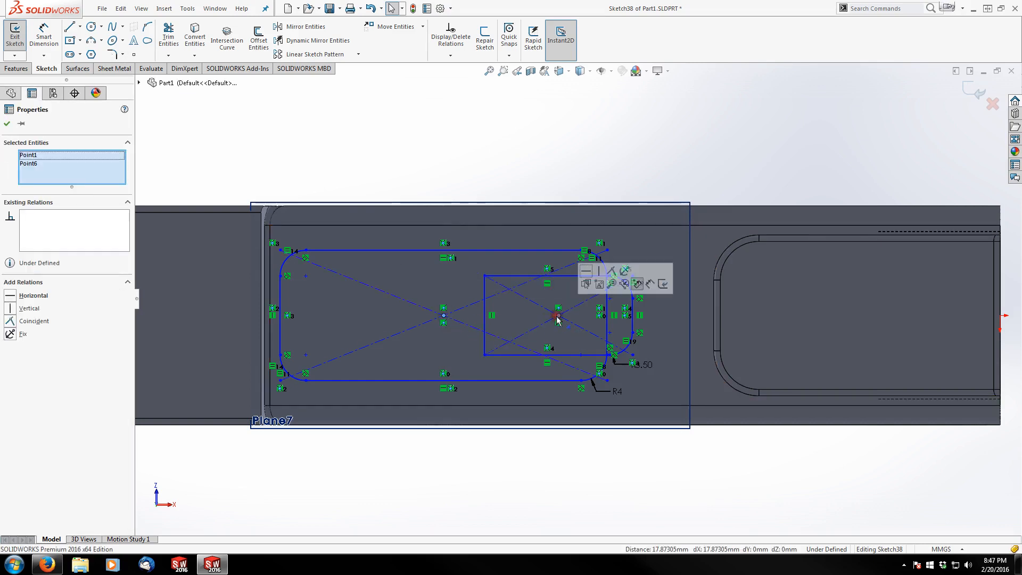
{"action": "left_click", "coordinate": [585, 275]}
{"action": "left_click", "coordinate": [534, 141]}
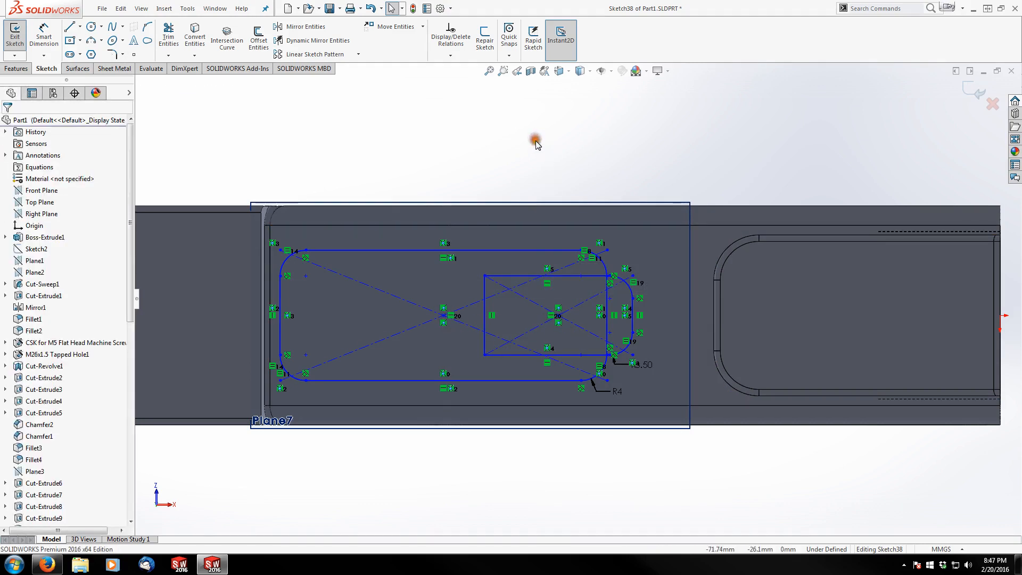
{"action": "left_click", "coordinate": [563, 316]}
{"action": "scroll", "coordinate": [574, 308], "scroll_direction": "up", "scroll_amount": 2}
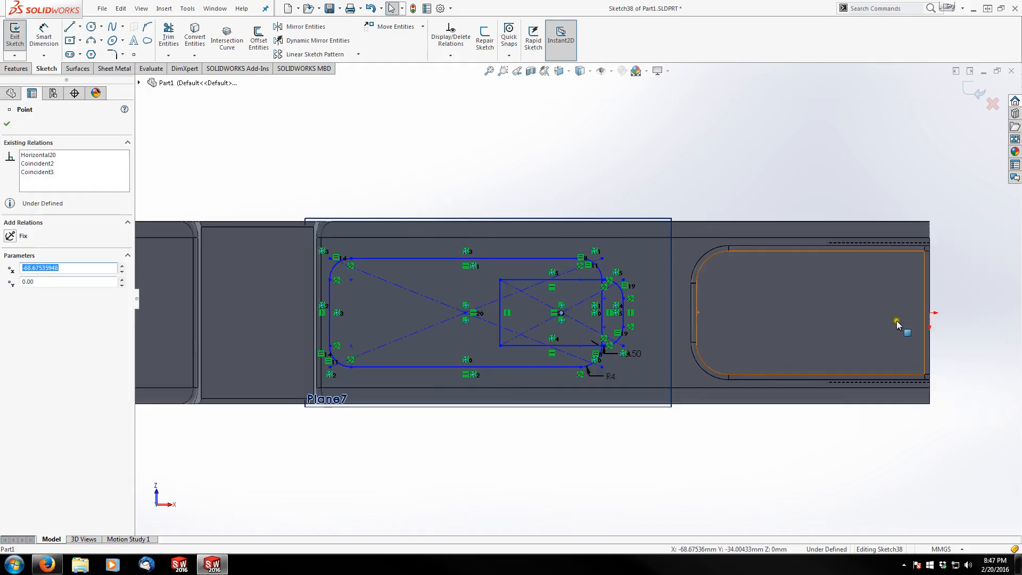
{"action": "left_click", "coordinate": [931, 314], "text": "ctrl"}
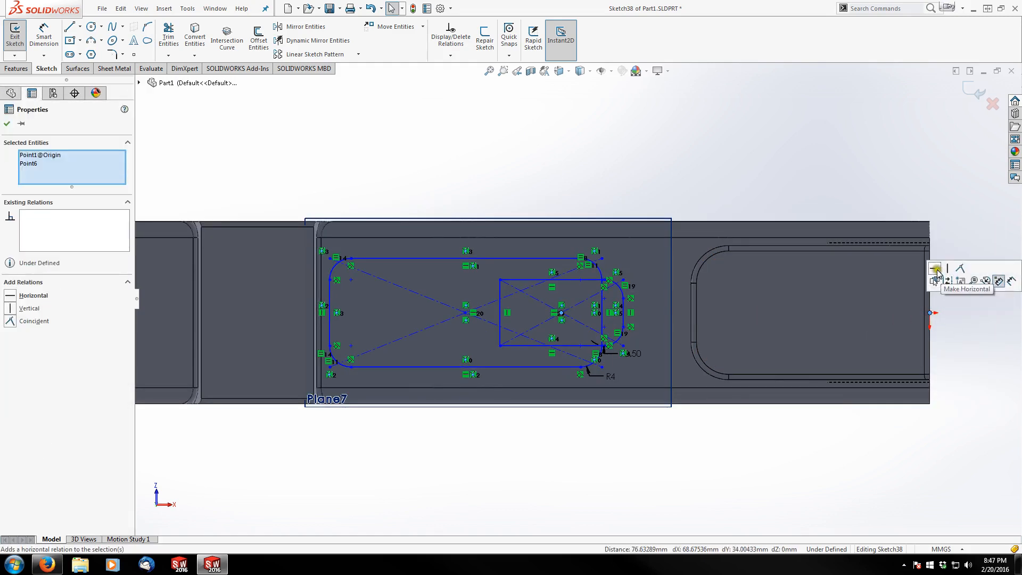
{"action": "left_click", "coordinate": [934, 270]}
{"action": "left_click", "coordinate": [732, 147]}
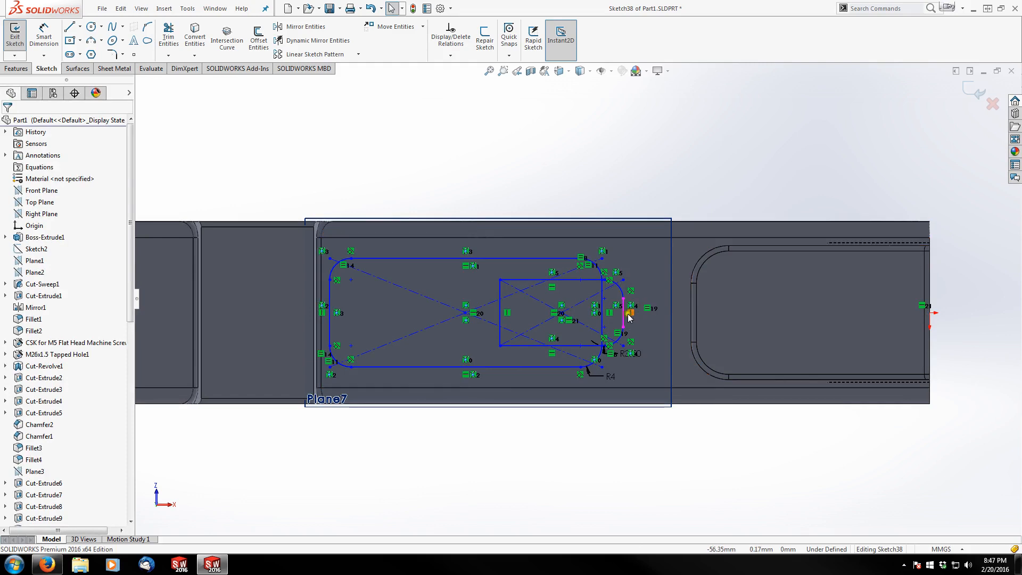
Shift both end lines of the smaller rectangle towards the front slot, making the combined outline about 62 mm long.
{"action": "left_click", "coordinate": [646, 315]}
{"action": "left_click_drag", "start_coordinate": [648, 318], "coordinate": [662, 309]}
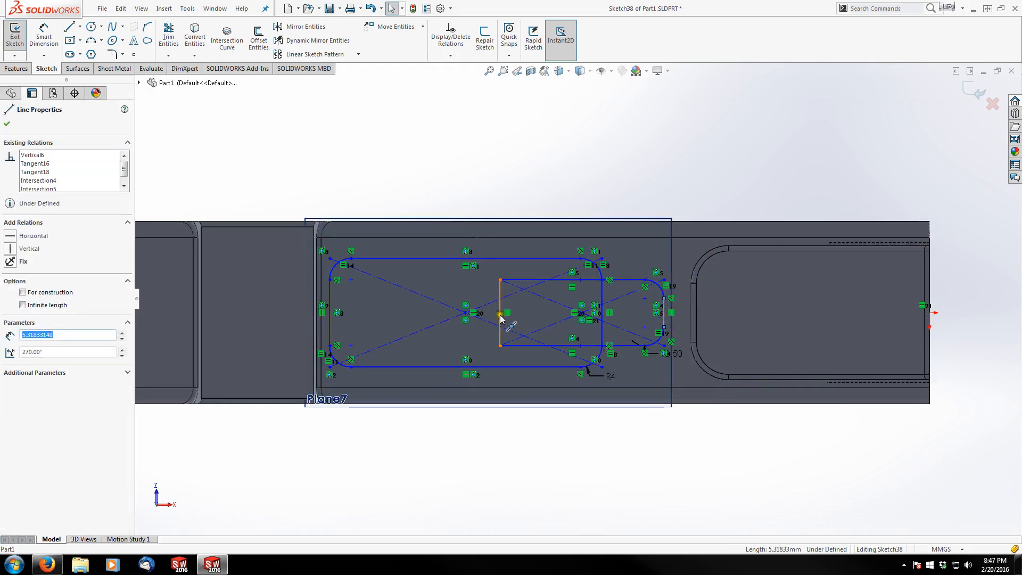
{"action": "left_click_drag", "start_coordinate": [502, 314], "coordinate": [560, 321]}
{"action": "left_click", "coordinate": [515, 127]}
{"action": "scroll", "coordinate": [563, 335], "scroll_direction": "down", "scroll_amount": 2}
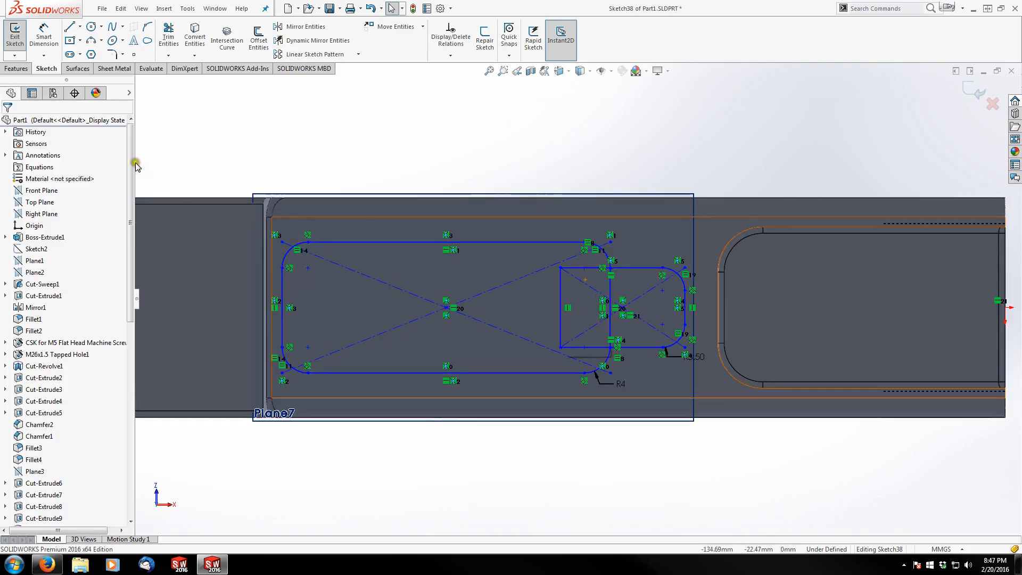
Dimension the overall length between the outer ends of the two rectangles as 65 mm.
{"action": "left_click", "coordinate": [42, 36]}
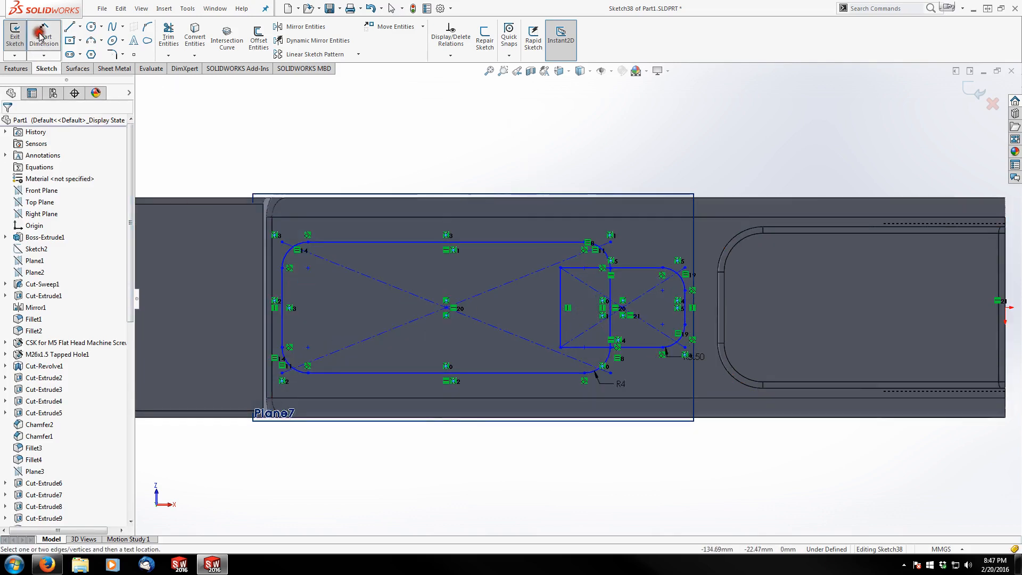
{"action": "left_click", "coordinate": [282, 290]}
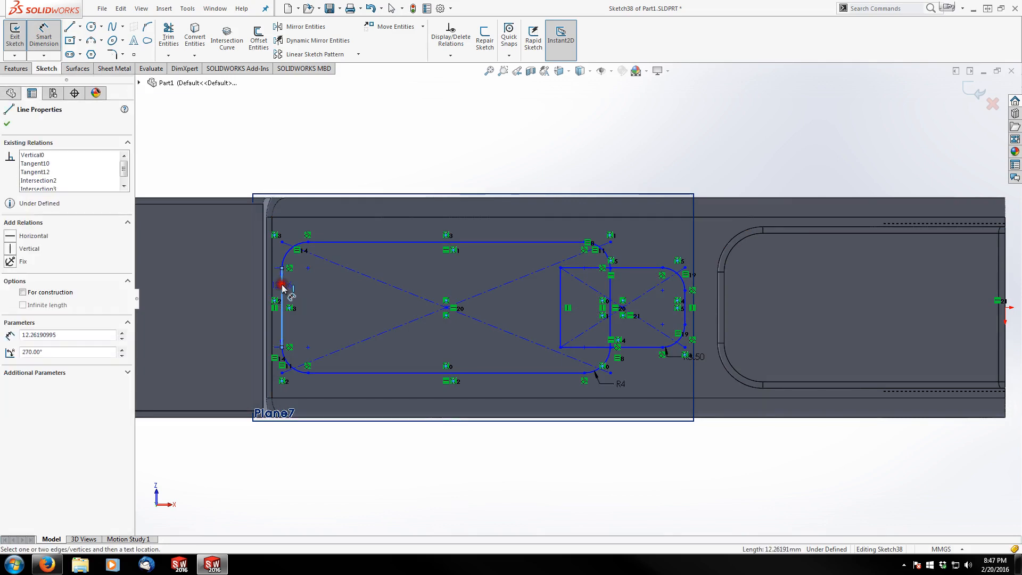
{"action": "left_click", "coordinate": [685, 294]}
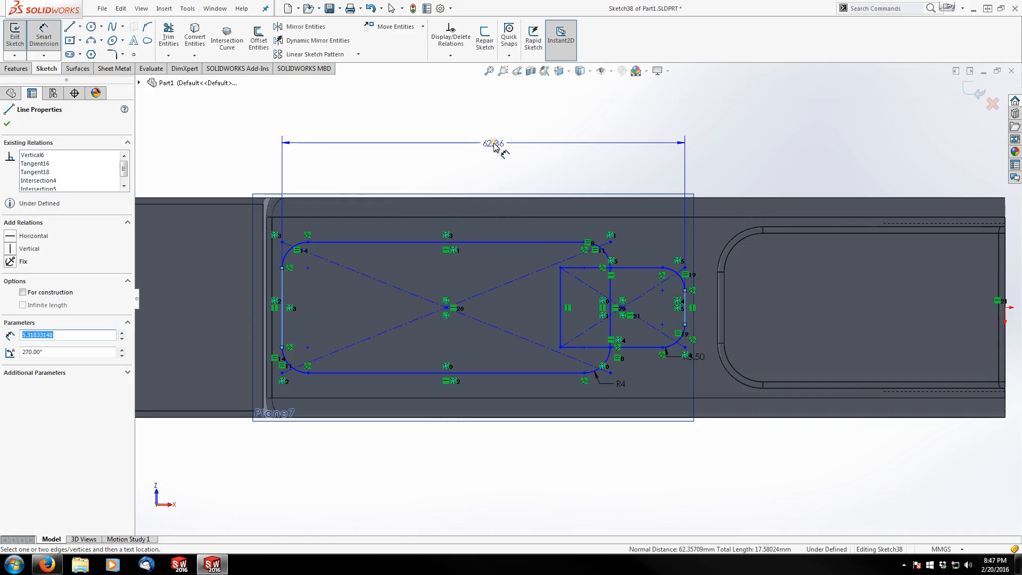
{"action": "left_click", "coordinate": [494, 141]}
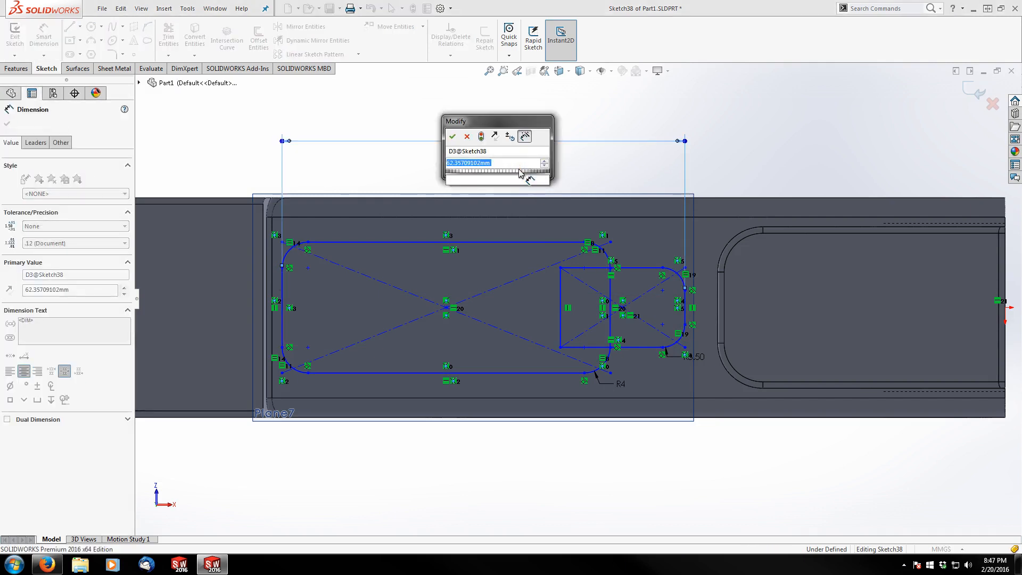
{"action": "type", "text": "65"}
{"action": "key", "text": "Return"}
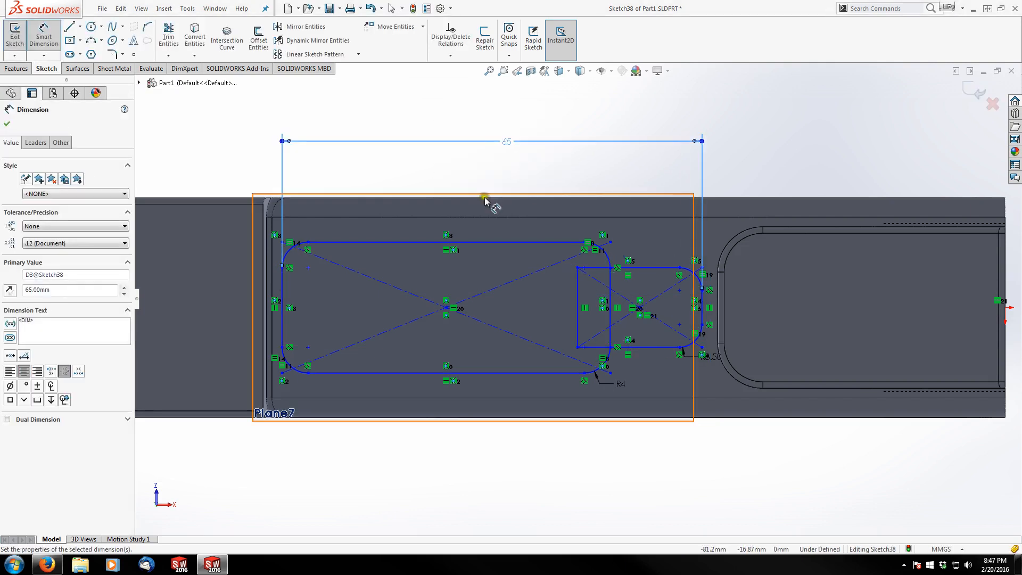
Dimension the width of the larger rectangle as 26 mm.
{"action": "left_click", "coordinate": [387, 242]}
{"action": "left_click", "coordinate": [387, 372]}
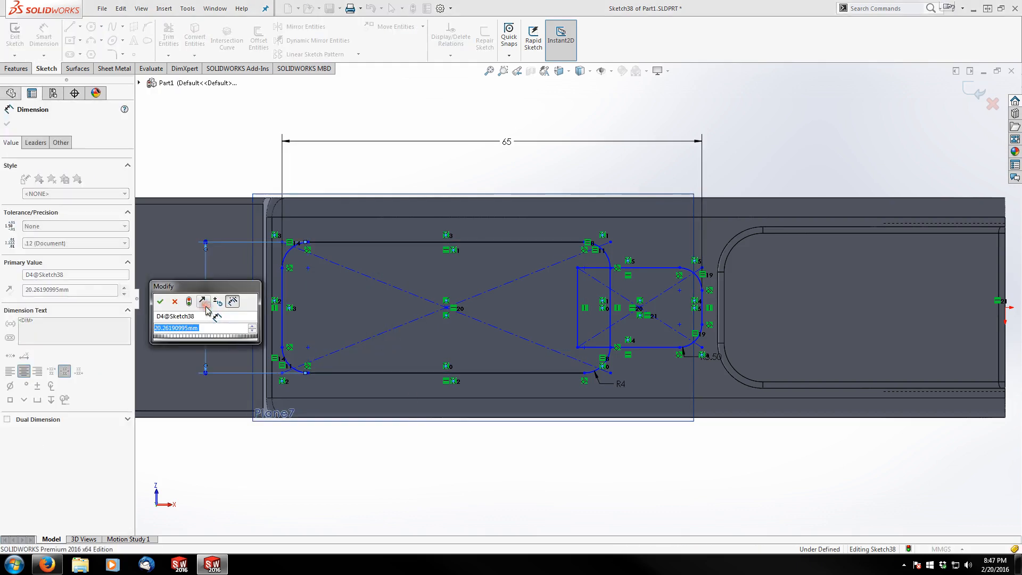
{"action": "type", "text": "26"}
{"action": "key", "text": "Return"}
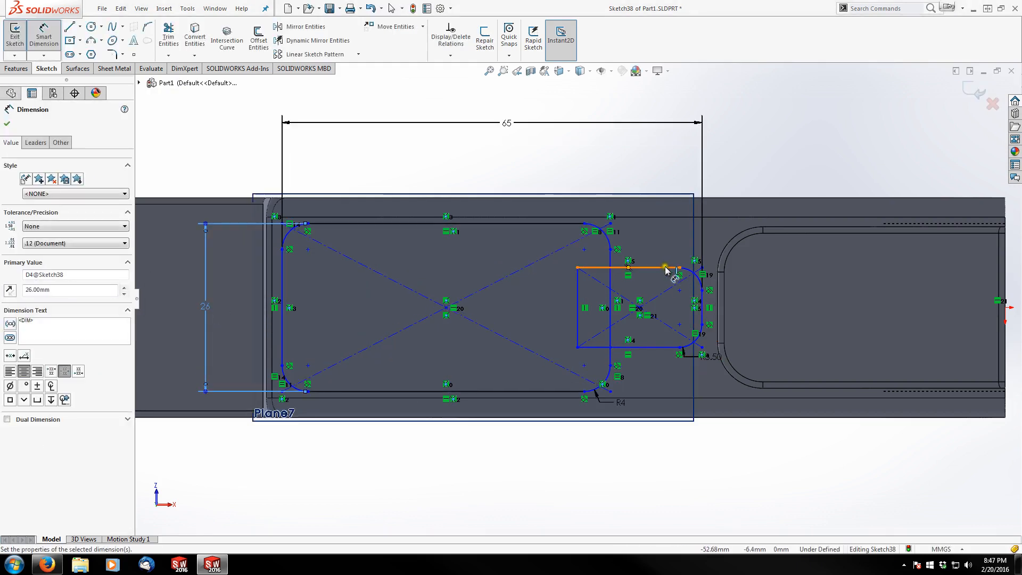
Dimension the width of the smaller rectangle as 22 mm.
{"action": "left_click", "coordinate": [665, 268]}
{"action": "left_click", "coordinate": [662, 347]}
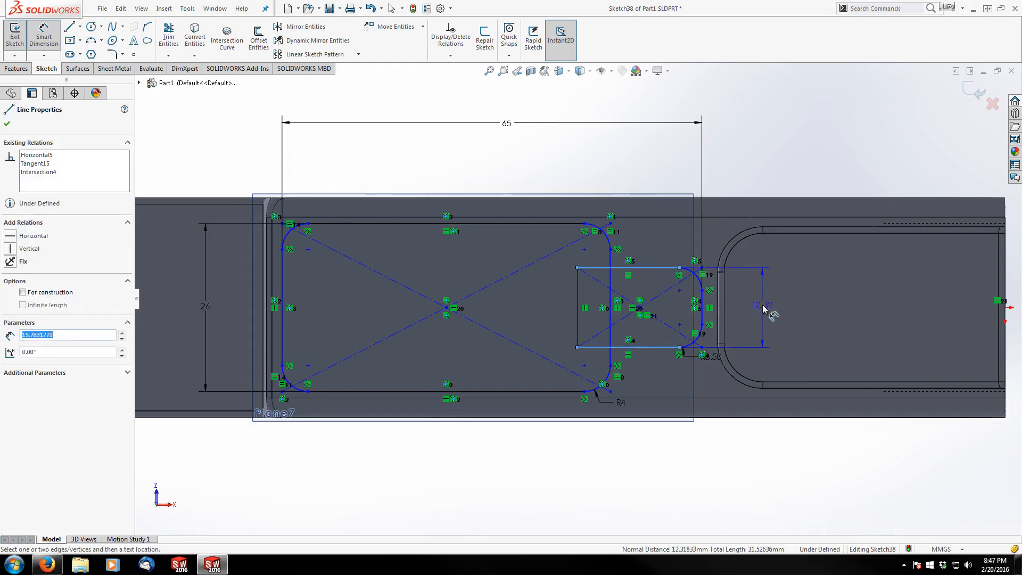
{"action": "left_click", "coordinate": [762, 307]}
{"action": "type", "text": "2"}
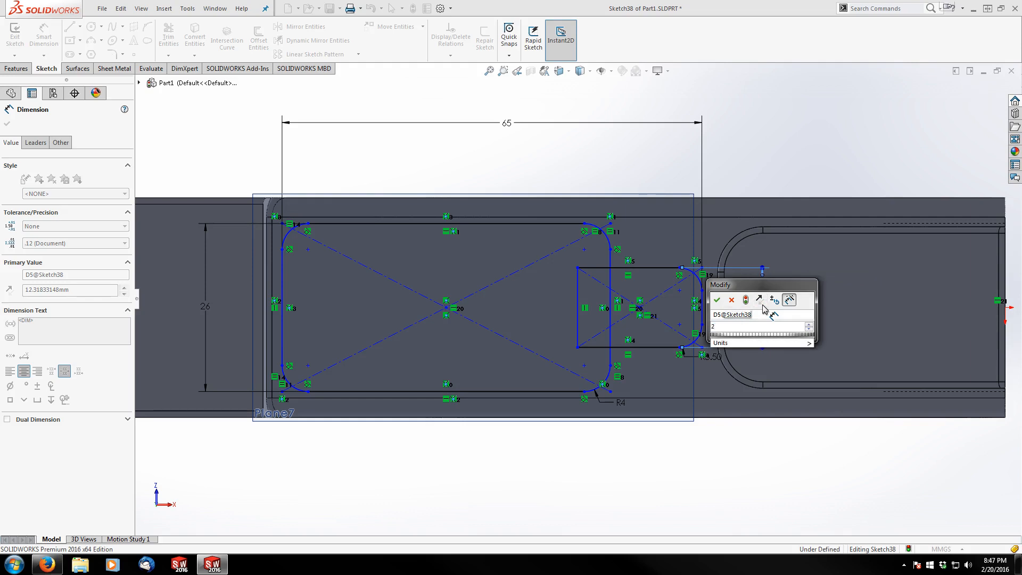
{"action": "type", "text": "2"}
{"action": "key", "text": "Return"}
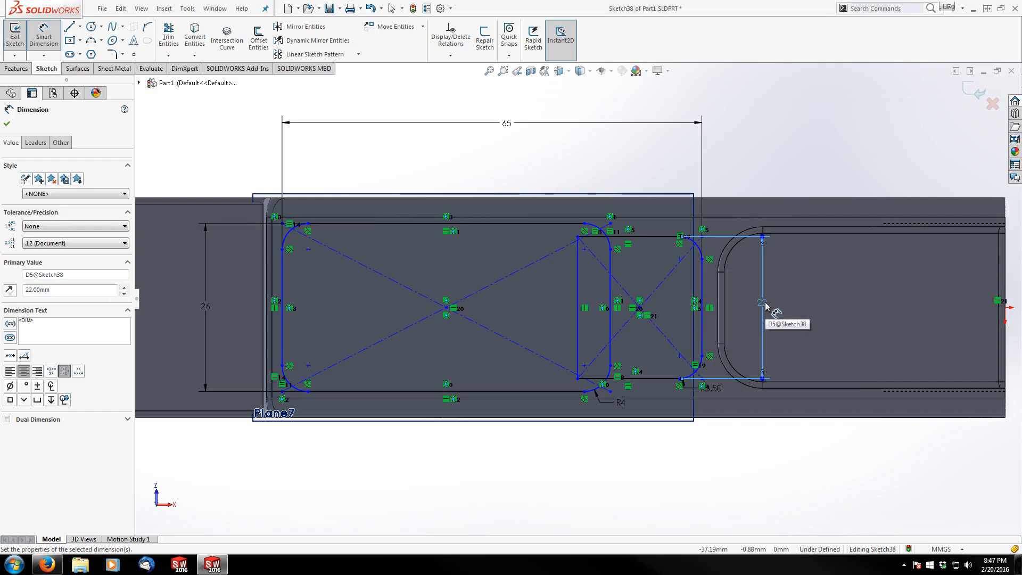
Dimension the distance from the smaller rectangle's filleted end to the origin as 50.2 mm.
{"action": "left_click", "coordinate": [702, 277]}
{"action": "scroll", "coordinate": [833, 281], "scroll_direction": "up", "scroll_amount": 1}
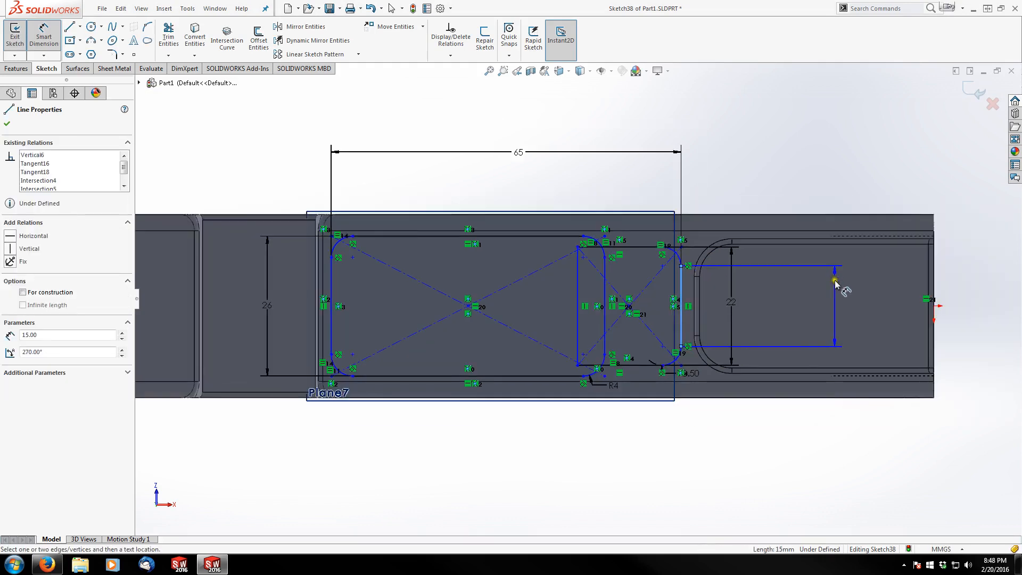
{"action": "left_click", "coordinate": [934, 305]}
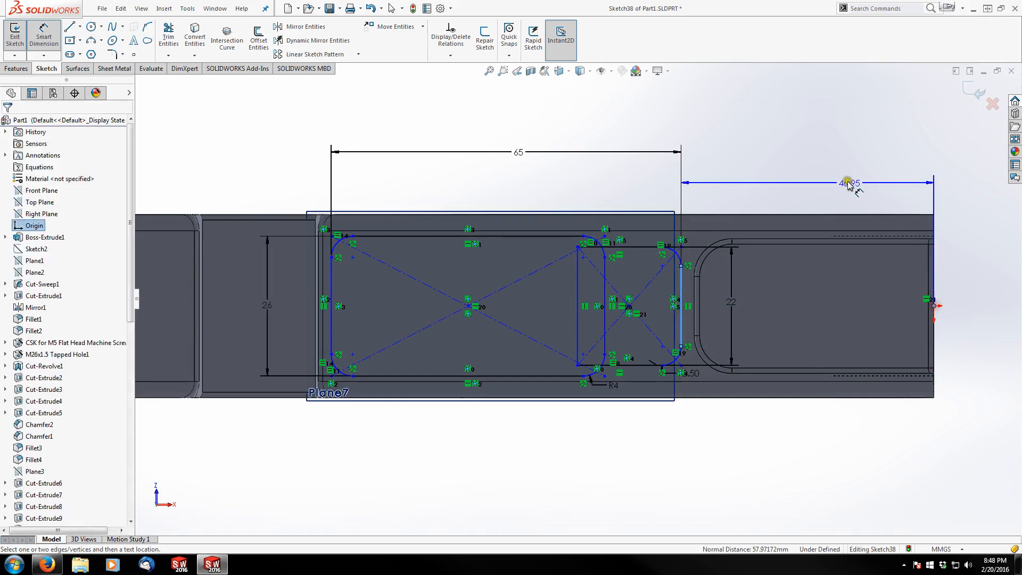
{"action": "left_click", "coordinate": [791, 154]}
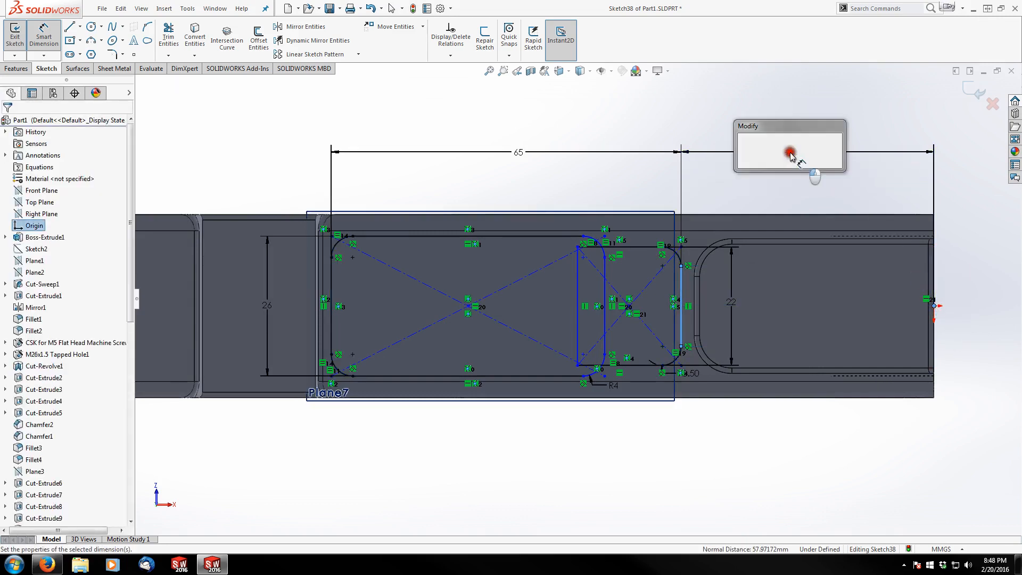
{"action": "type", "text": "50.2"}
{"action": "key", "text": "Return"}
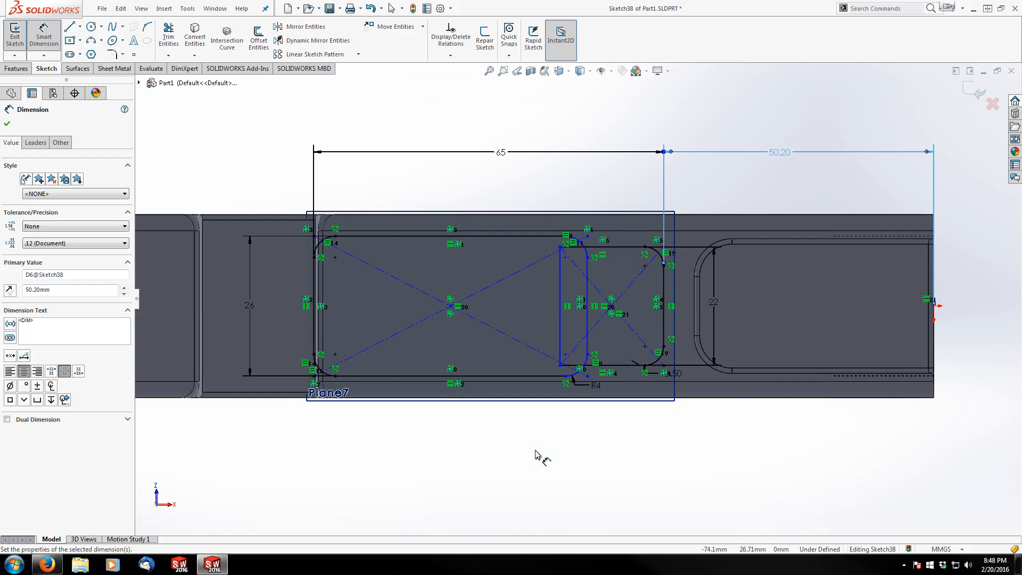
{"action": "key", "text": "Escape"}
Trim away the smaller rectangle's inner end line and the part of its lower edge that lies inside the larger rectangle.
{"action": "scroll", "coordinate": [575, 317], "scroll_direction": "down", "scroll_amount": 5}
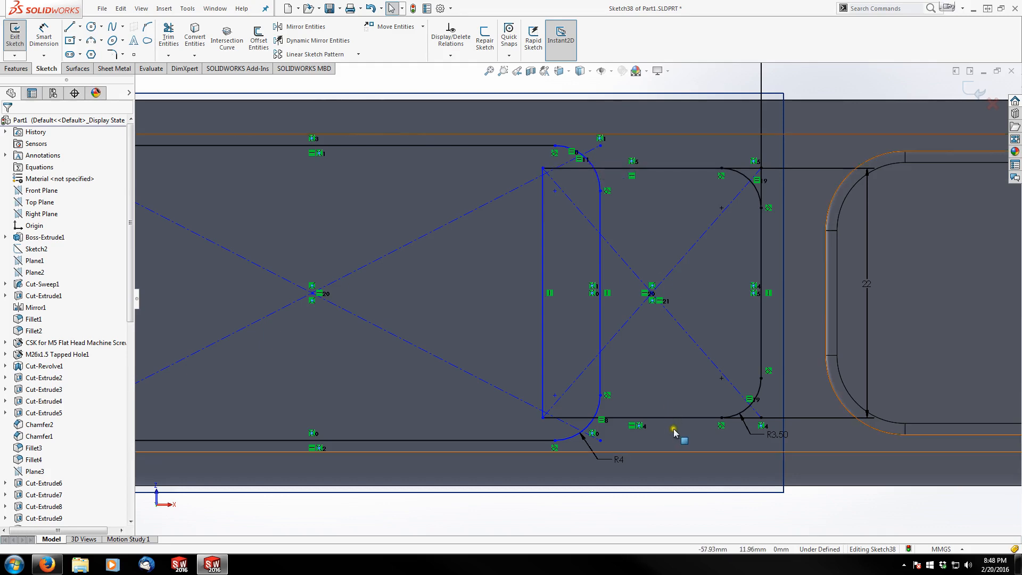
{"action": "left_click", "coordinate": [170, 33]}
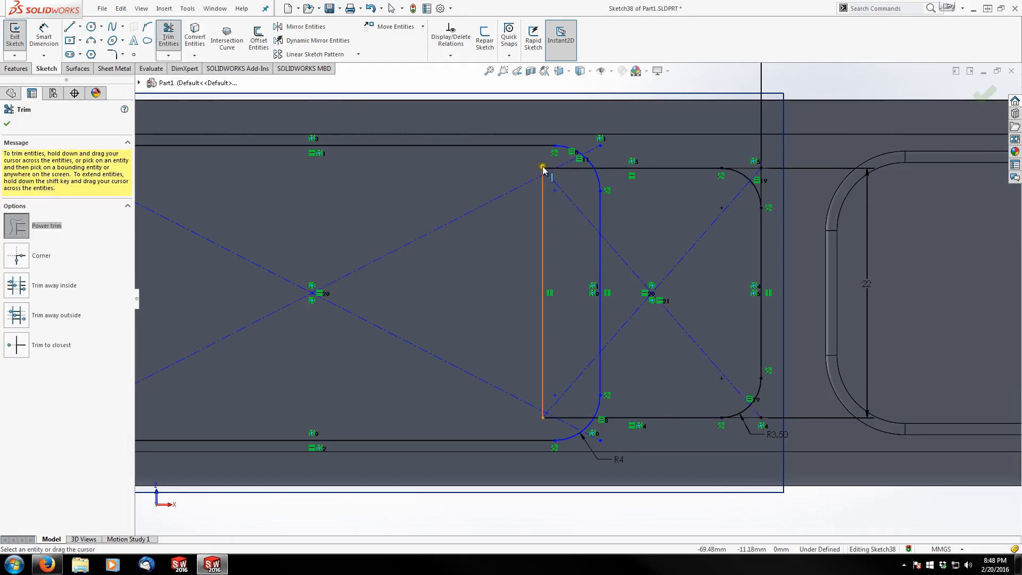
{"action": "mouse_move", "coordinate": [548, 166]}
{"action": "left_mouse_down"}
{"action": "mouse_move", "coordinate": [570, 247]}
{"action": "mouse_move", "coordinate": [551, 256]}
{"action": "left_mouse_up"}
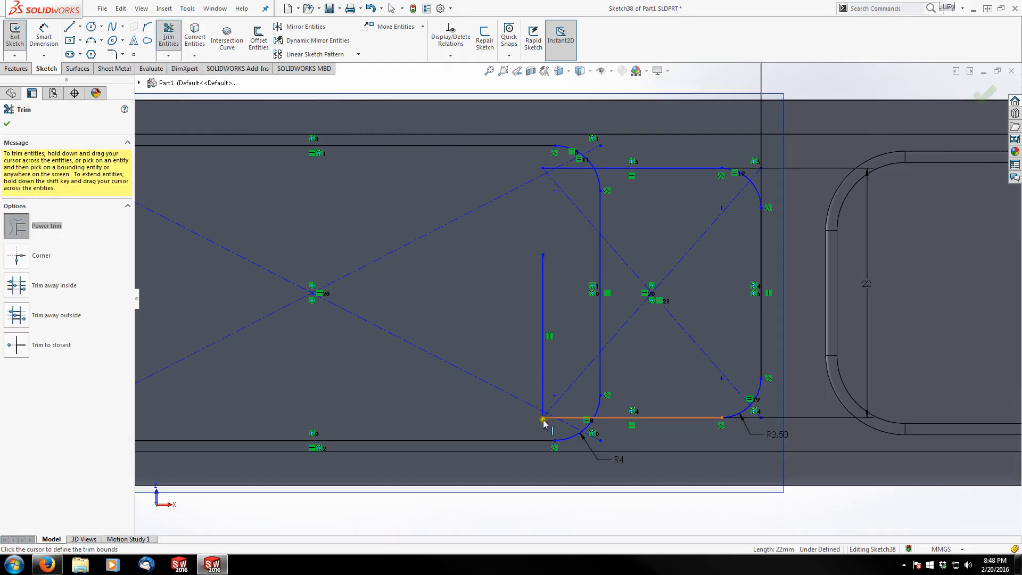
{"action": "left_click_drag", "start_coordinate": [543, 422], "coordinate": [541, 372]}
{"action": "mouse_move", "coordinate": [522, 316]}
{"action": "left_mouse_down"}
{"action": "mouse_move", "coordinate": [544, 342]}
{"action": "mouse_move", "coordinate": [551, 432]}
{"action": "left_mouse_up"}
{"action": "scroll", "coordinate": [561, 405], "scroll_direction": "down", "scroll_amount": 5}
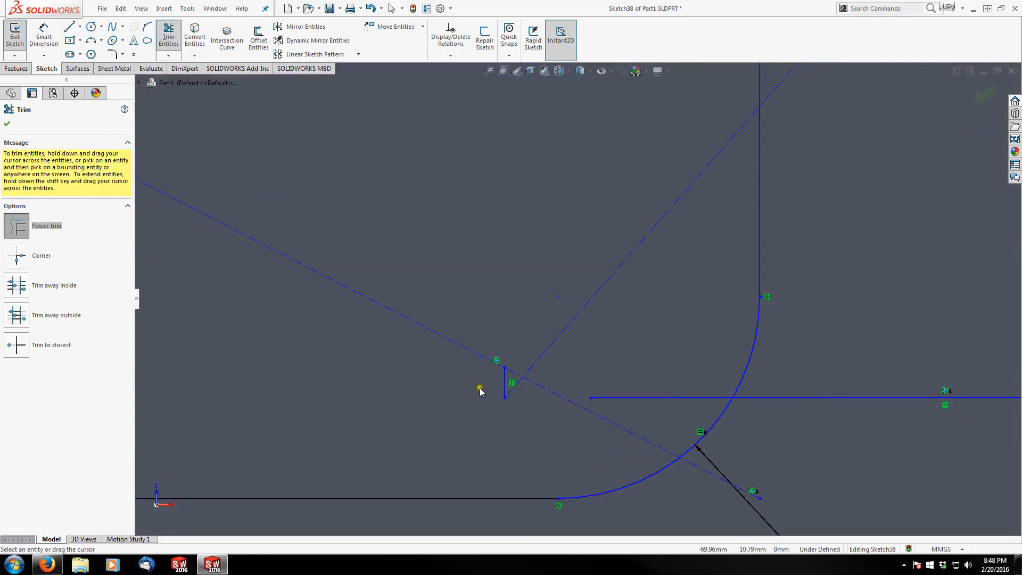
{"action": "left_click_drag", "start_coordinate": [520, 394], "coordinate": [548, 395]}
{"action": "left_click_drag", "start_coordinate": [655, 375], "coordinate": [664, 416]}
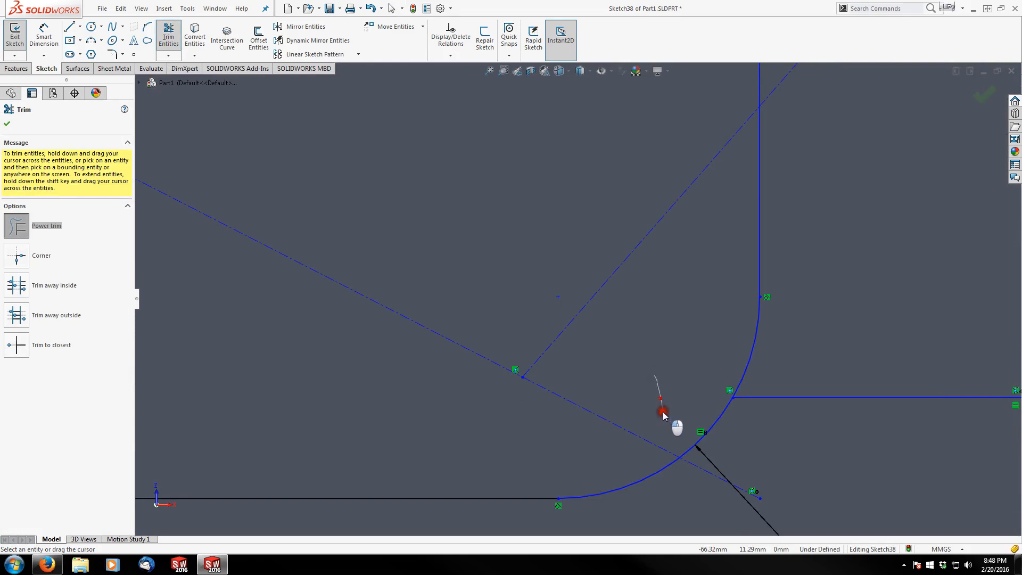
Trim the smaller rectangle's upper edge back to the larger rectangle's corner fillet.
{"action": "scroll", "coordinate": [700, 361], "scroll_direction": "up", "scroll_amount": 3}
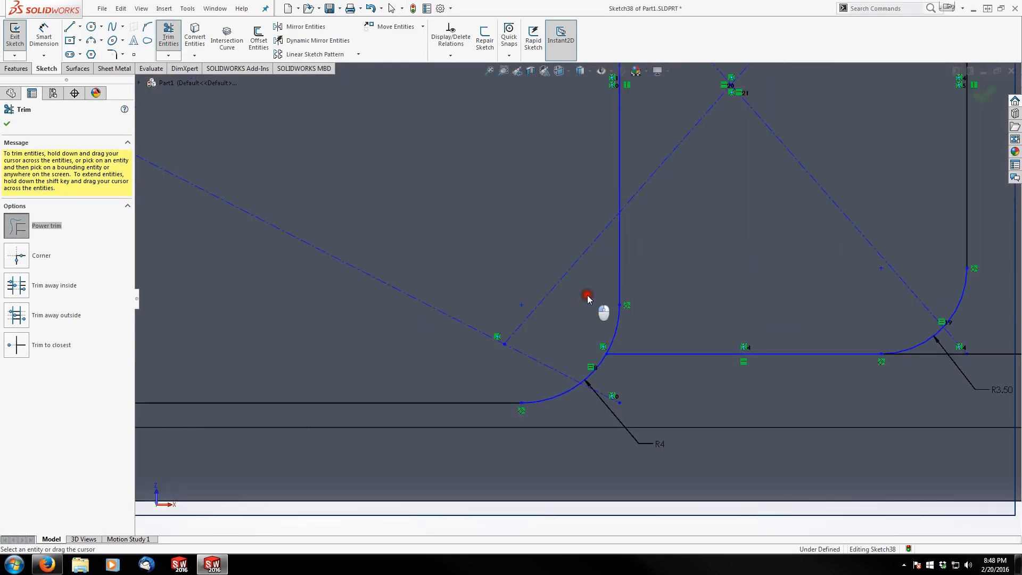
{"action": "scroll", "coordinate": [601, 166], "scroll_direction": "up", "scroll_amount": 4}
{"action": "scroll", "coordinate": [576, 159], "scroll_direction": "down", "scroll_amount": 6}
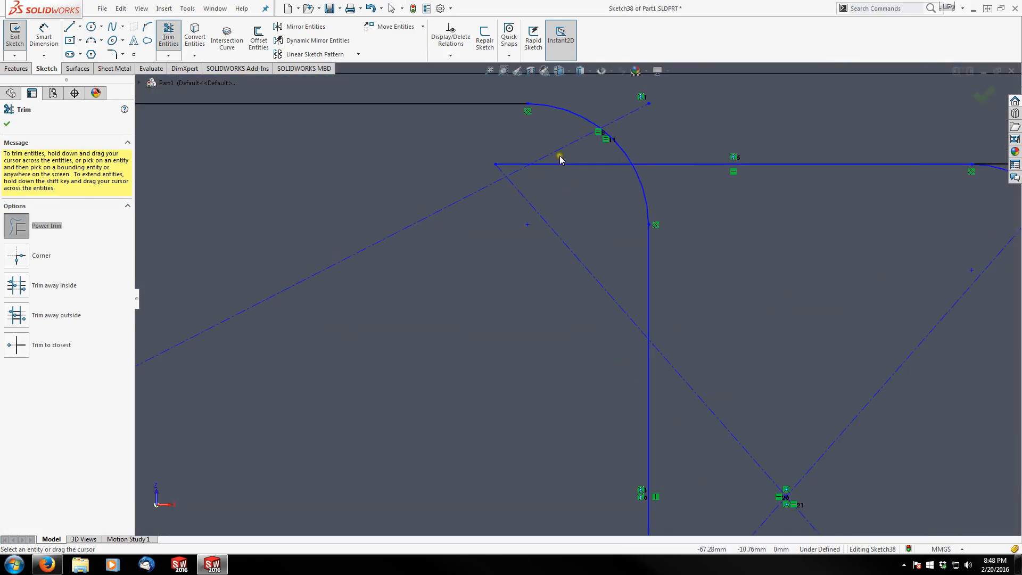
{"action": "mouse_move", "coordinate": [524, 163]}
{"action": "left_mouse_down"}
{"action": "mouse_move", "coordinate": [484, 190]}
{"action": "mouse_move", "coordinate": [598, 155]}
{"action": "mouse_move", "coordinate": [568, 253]}
{"action": "mouse_move", "coordinate": [532, 267]}
{"action": "left_mouse_up"}
{"action": "scroll", "coordinate": [586, 254], "scroll_direction": "up", "scroll_amount": 4}
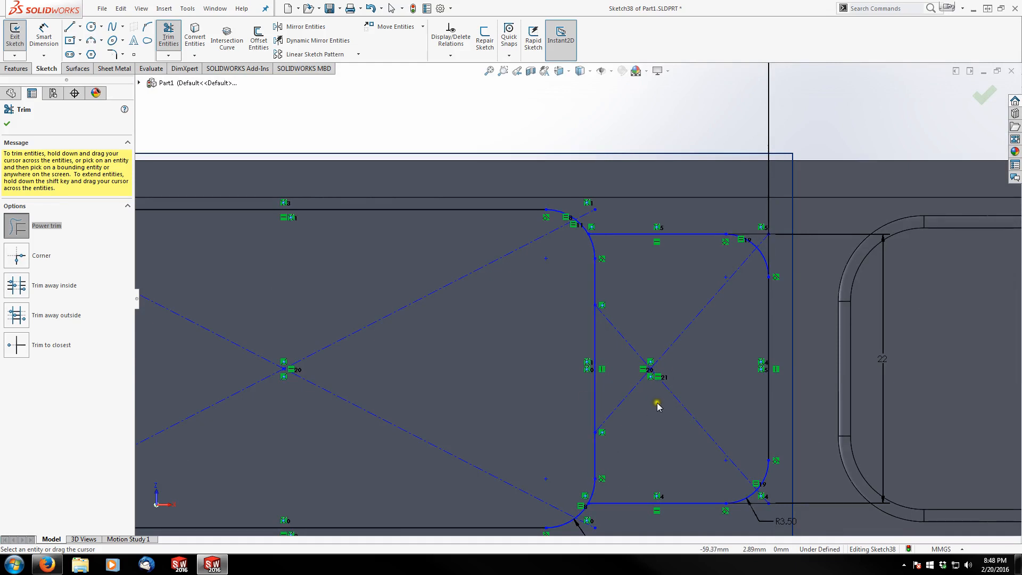
{"action": "scroll", "coordinate": [634, 387], "scroll_direction": "up", "scroll_amount": 2}
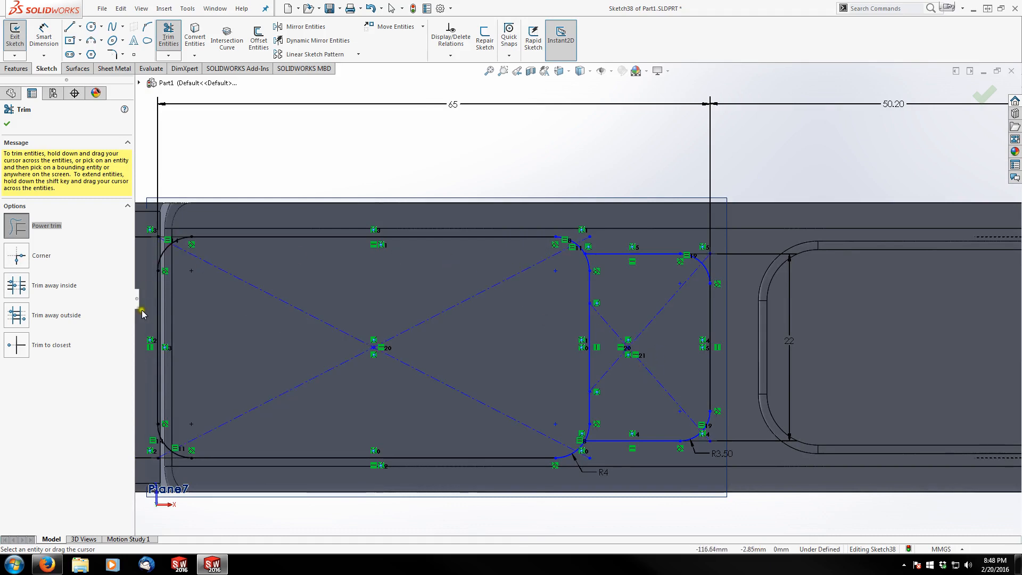
{"action": "scroll", "coordinate": [628, 346], "scroll_direction": "up", "scroll_amount": 2}
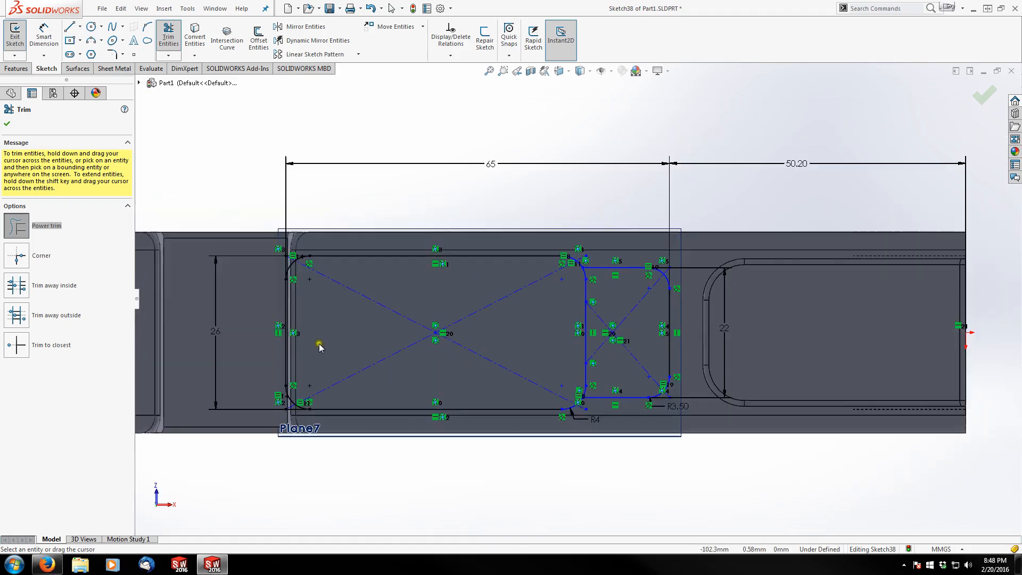
{"action": "scroll", "coordinate": [318, 344], "scroll_direction": "down", "scroll_amount": 3}
{"action": "left_click", "coordinate": [850, 279]}
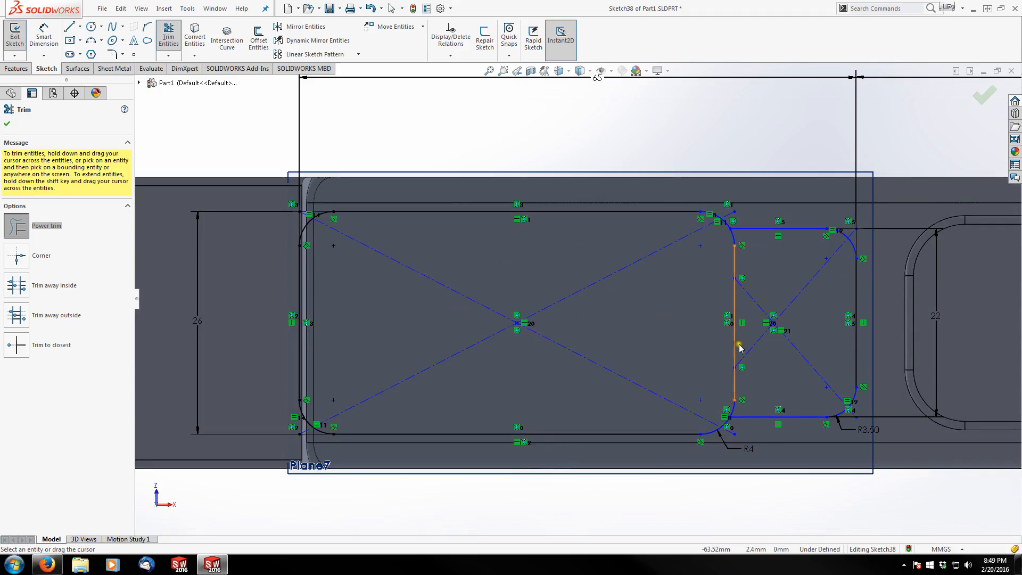
{"action": "left_click_drag", "start_coordinate": [758, 352], "coordinate": [756, 352]}
{"action": "key", "text": "Escape"}
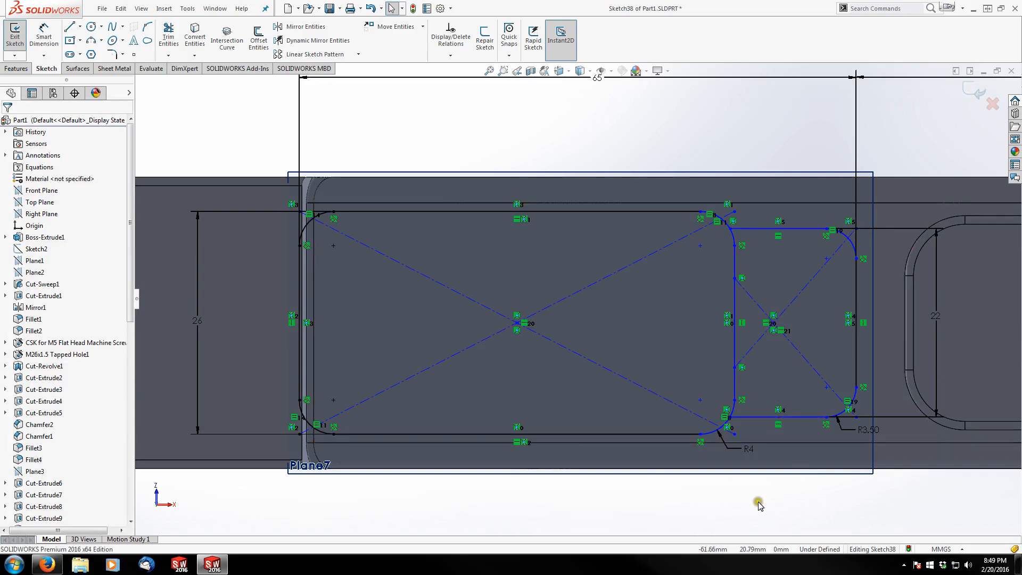
Dimension the horizontal distance from the junction of the smaller rectangle's lower edge and the R4 fillet to the origin as 63 mm.
{"action": "left_click", "coordinate": [43, 34]}
{"action": "scroll", "coordinate": [796, 448], "scroll_direction": "down", "scroll_amount": 5}
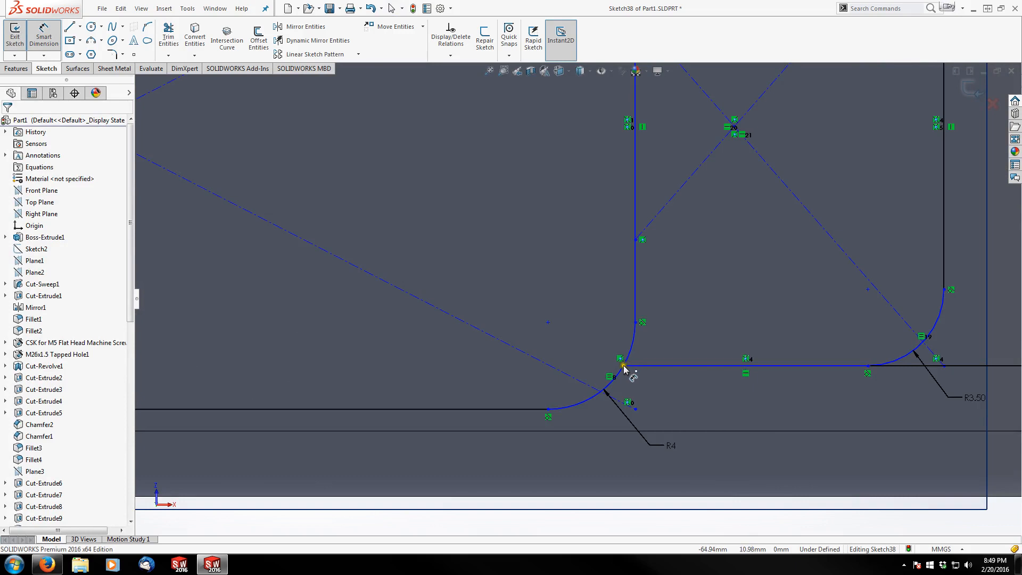
{"action": "left_click", "coordinate": [620, 365]}
{"action": "scroll", "coordinate": [632, 374], "scroll_direction": "up", "scroll_amount": 3}
{"action": "scroll", "coordinate": [633, 374], "scroll_direction": "up", "scroll_amount": 3}
{"action": "scroll", "coordinate": [745, 274], "scroll_direction": "down", "scroll_amount": 2}
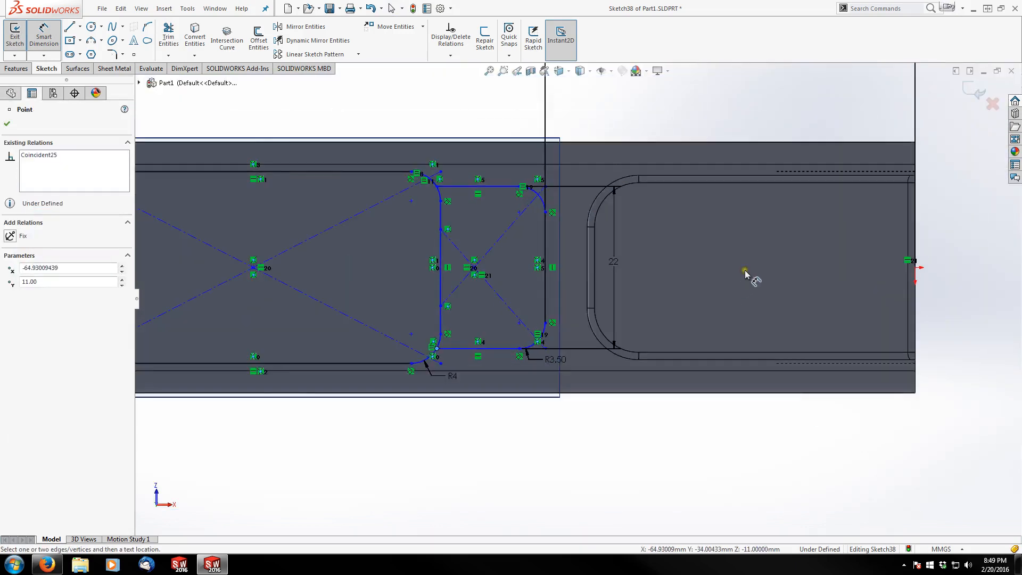
{"action": "left_click", "coordinate": [914, 267]}
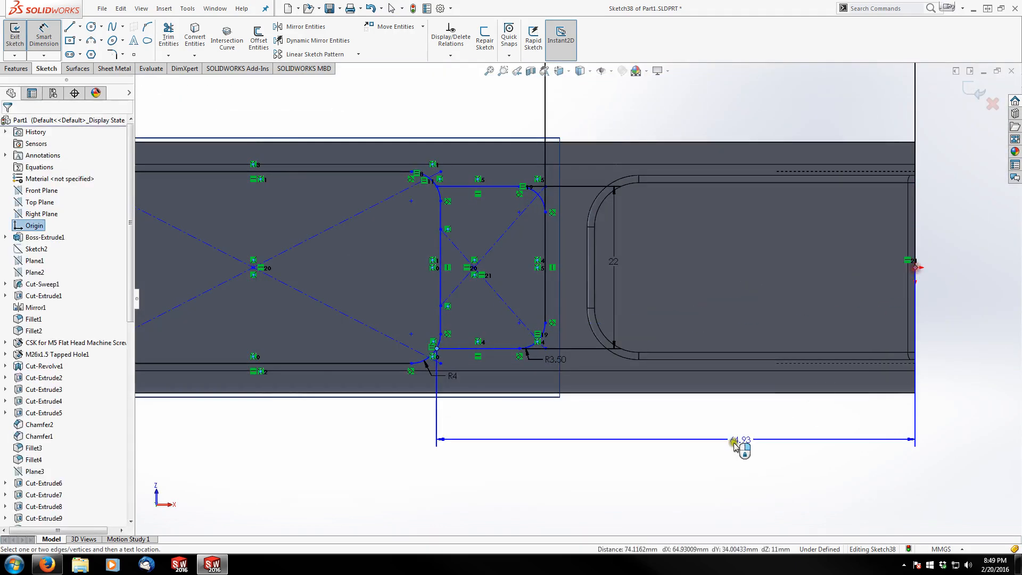
{"action": "left_click", "coordinate": [686, 452]}
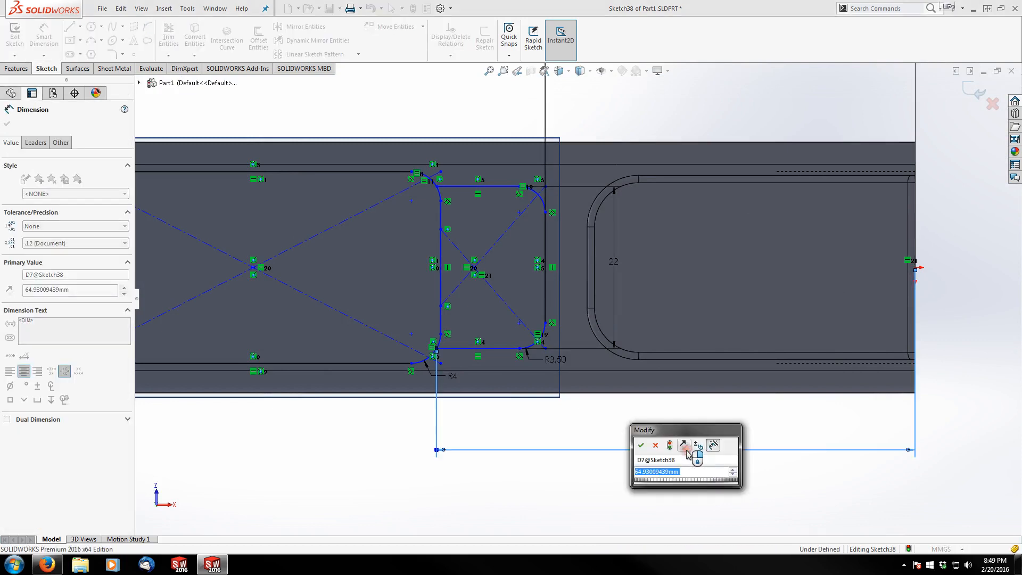
{"action": "type", "text": "63"}
{"action": "key", "text": "Return"}
{"action": "left_click", "coordinate": [603, 461]}
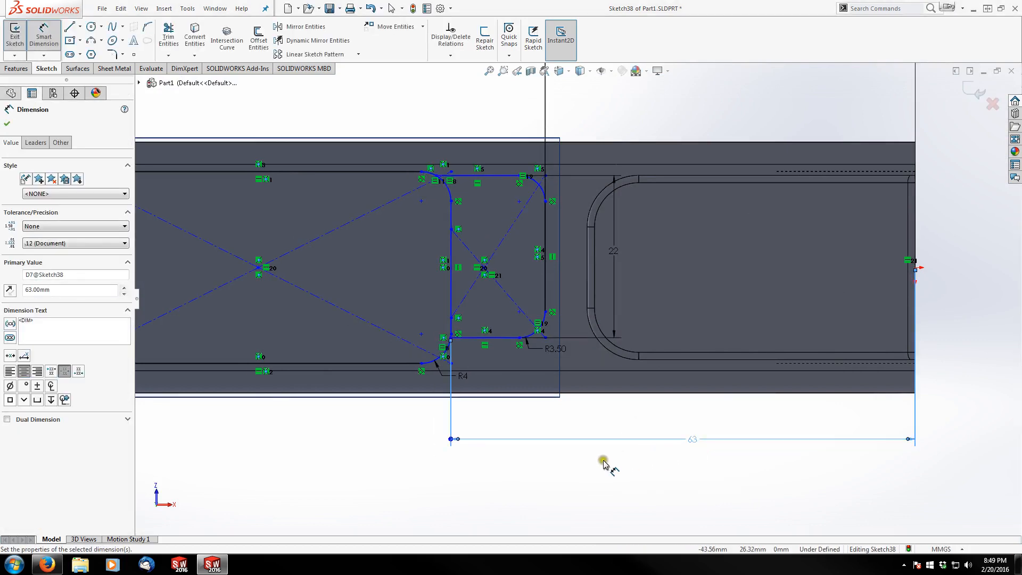
{"action": "left_click", "coordinate": [436, 512]}
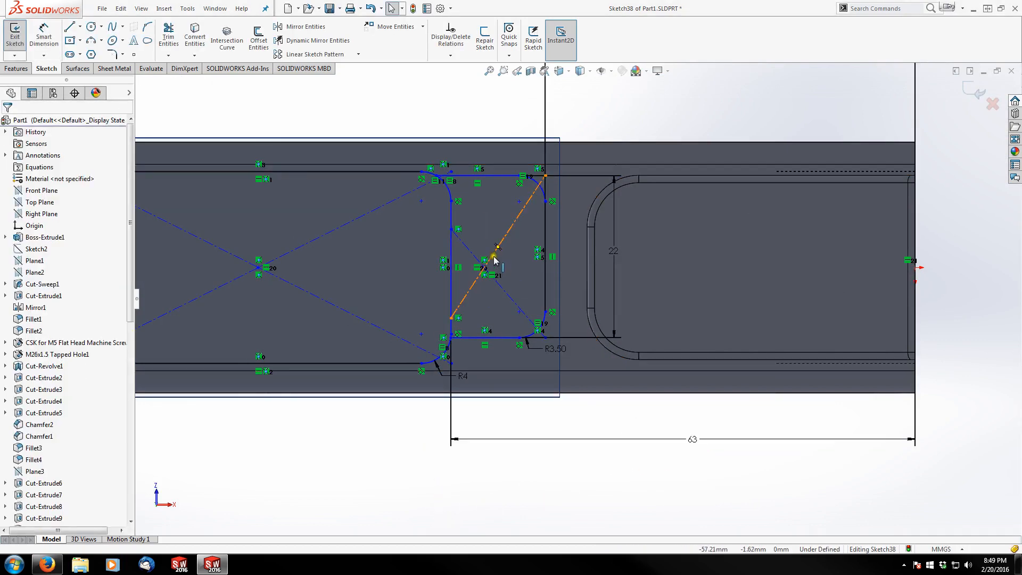
Add a horizontal relation between the smaller rectangle's centre point and the midpoint of its filleted end line.
{"action": "scroll", "coordinate": [484, 234], "scroll_direction": "down", "scroll_amount": 2}
{"action": "mouse_move", "coordinate": [520, 158]}
{"action": "left_mouse_down"}
{"action": "mouse_move", "coordinate": [520, 200]}
{"action": "mouse_move", "coordinate": [509, 167]}
{"action": "mouse_move", "coordinate": [506, 188]}
{"action": "mouse_move", "coordinate": [507, 164]}
{"action": "mouse_move", "coordinate": [505, 175]}
{"action": "left_mouse_up"}
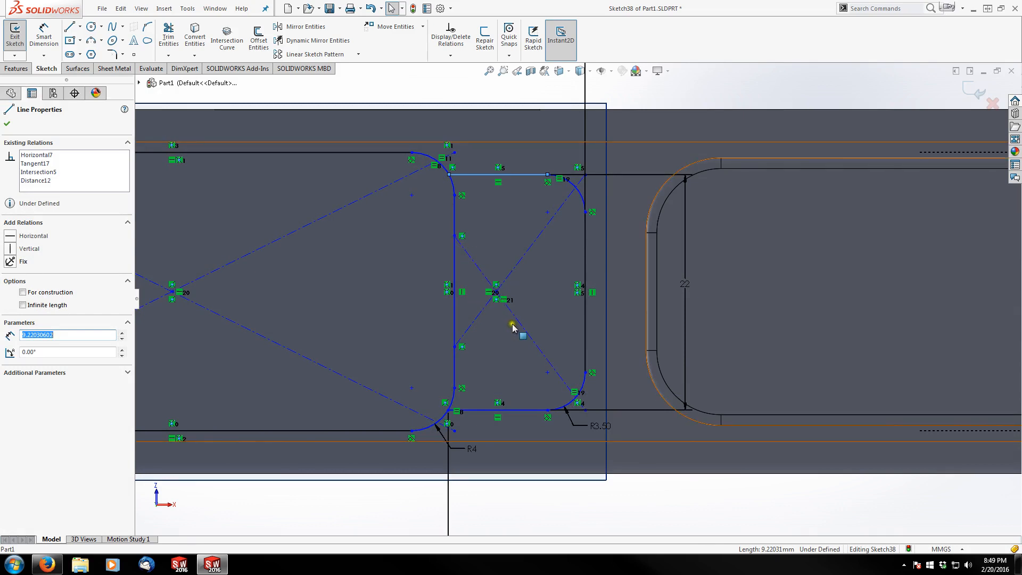
{"action": "left_click", "coordinate": [585, 296]}
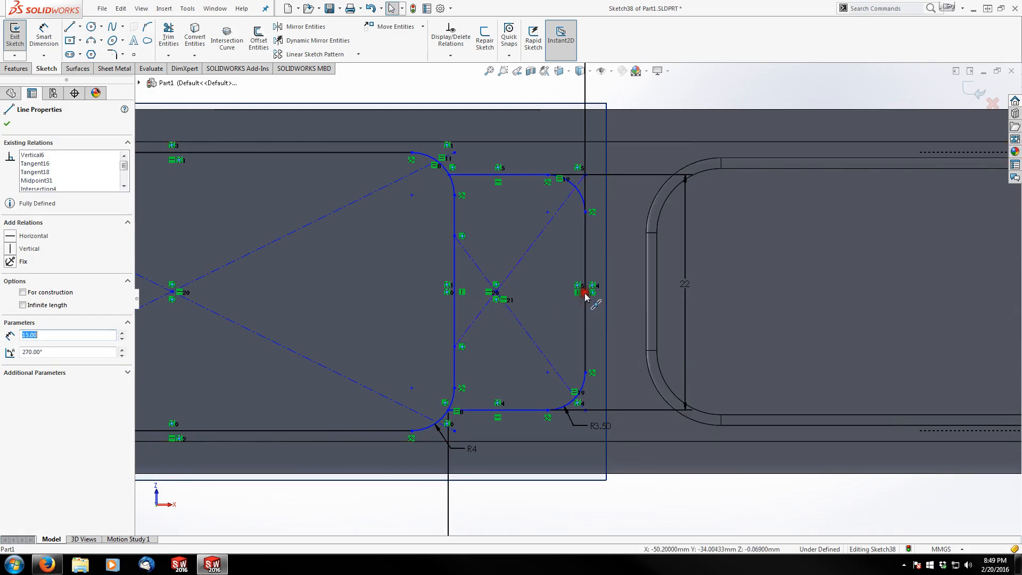
{"action": "left_click", "coordinate": [496, 292], "text": "ctrl"}
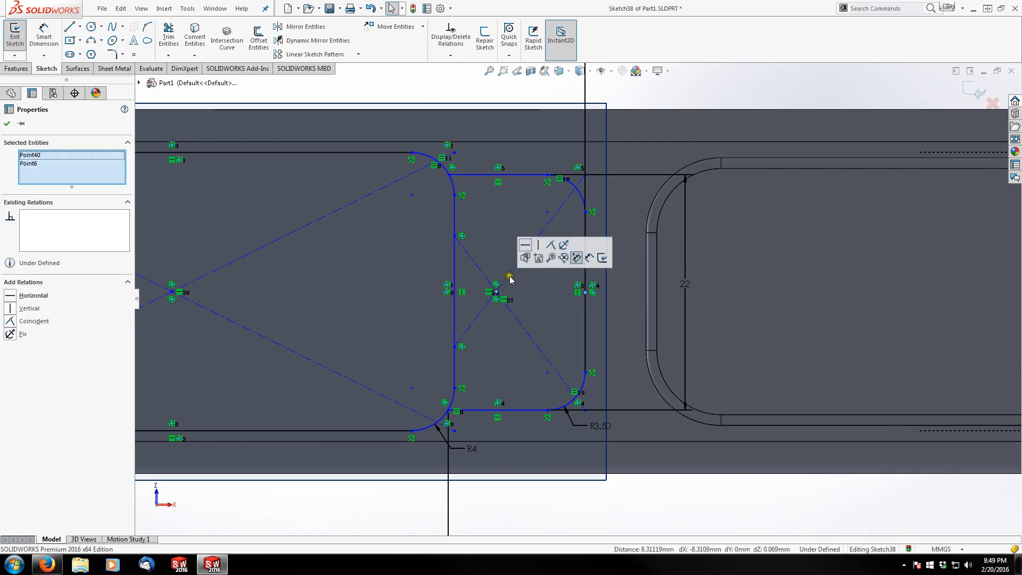
{"action": "left_click", "coordinate": [525, 246]}
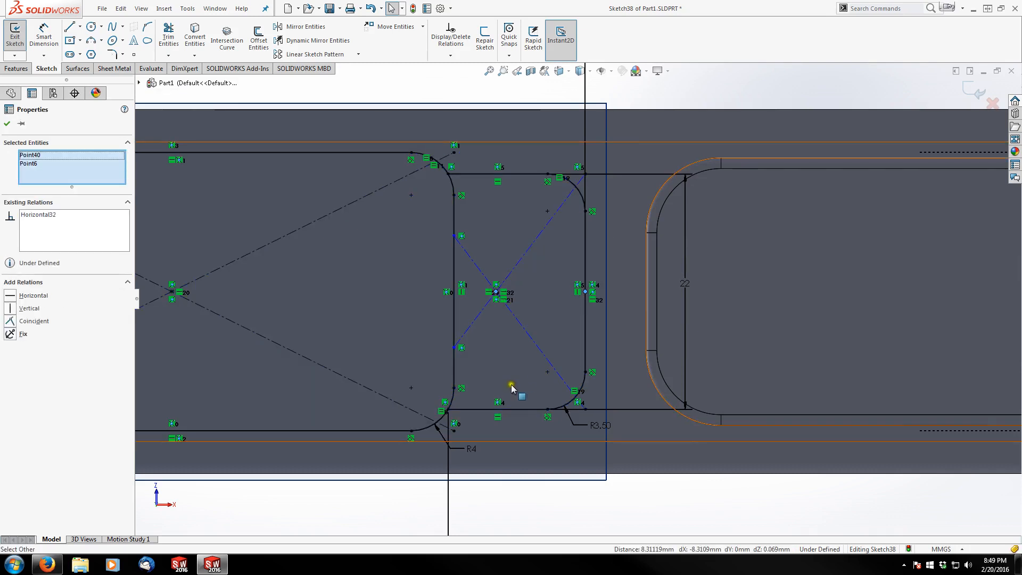
{"action": "key", "text": "z"}
{"action": "left_click", "coordinate": [449, 451]}
{"action": "scroll", "coordinate": [543, 326], "scroll_direction": "down", "scroll_amount": 3}
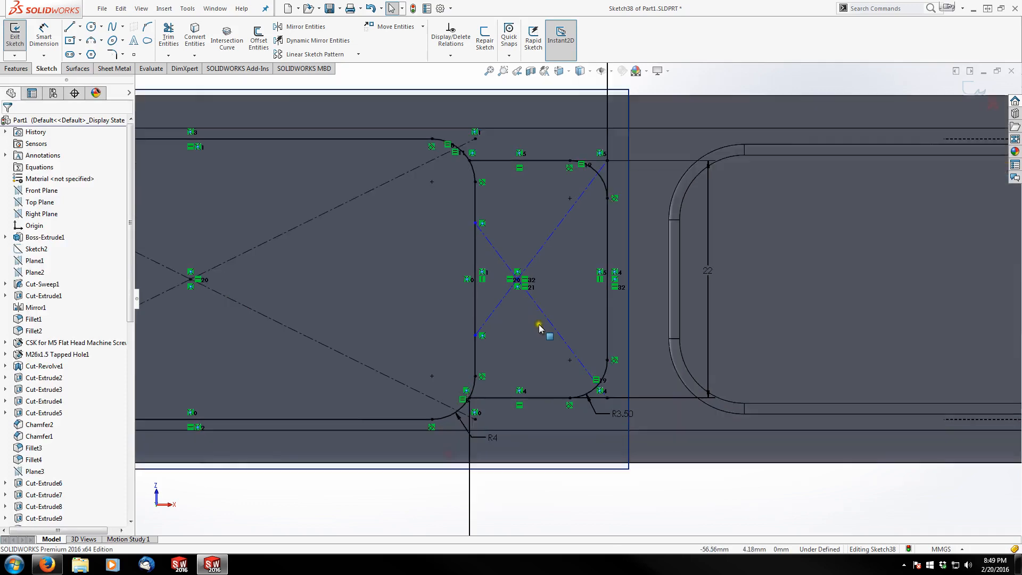
Delete the smaller rectangle's two diagonal construction lines and its centre point.
{"action": "left_click", "coordinate": [555, 231]}
{"action": "key", "text": "Delete"}
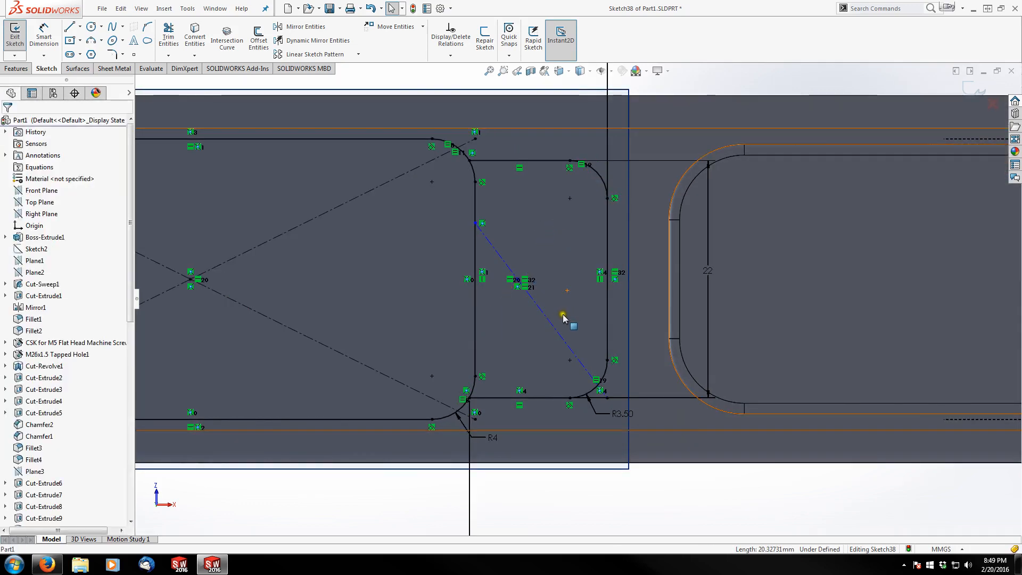
{"action": "left_click", "coordinate": [570, 346]}
{"action": "key", "text": "Delete"}
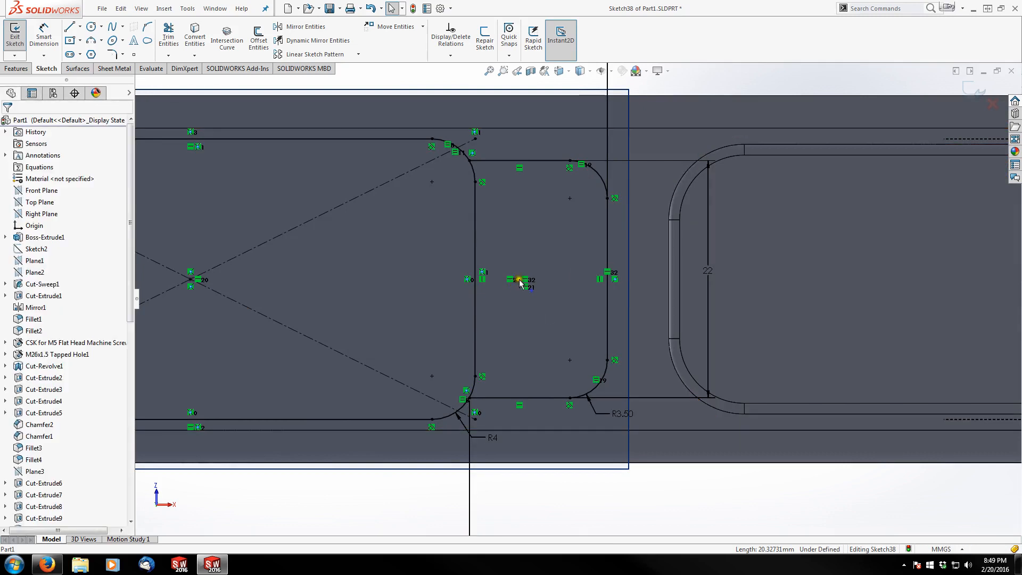
{"action": "mouse_move", "coordinate": [517, 280]}
{"action": "left_mouse_down"}
{"action": "mouse_move", "coordinate": [559, 264]}
{"action": "mouse_move", "coordinate": [525, 256]}
{"action": "mouse_move", "coordinate": [571, 257]}
{"action": "mouse_move", "coordinate": [525, 256]}
{"action": "left_mouse_up"}
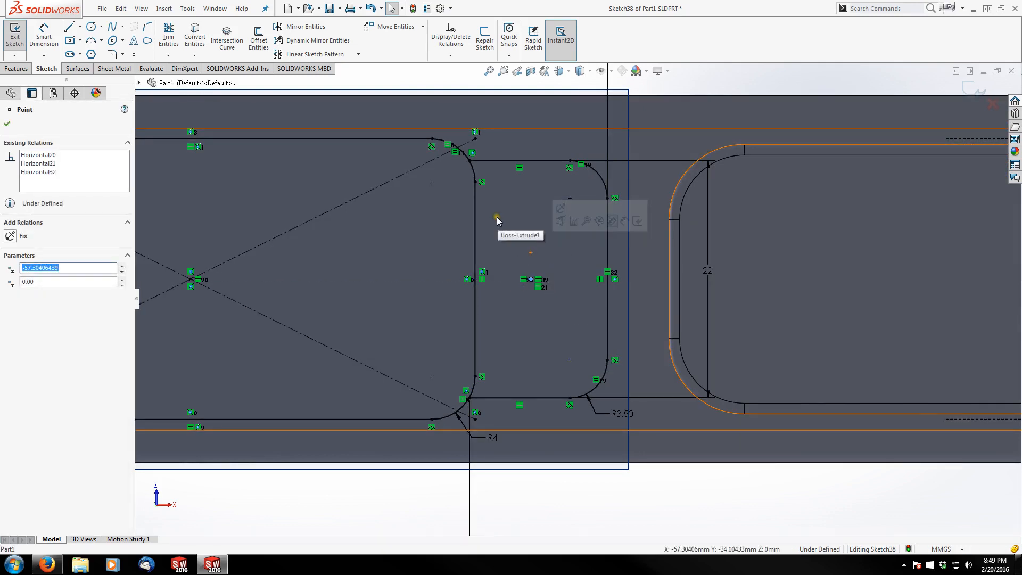
{"action": "key", "text": "Delete"}
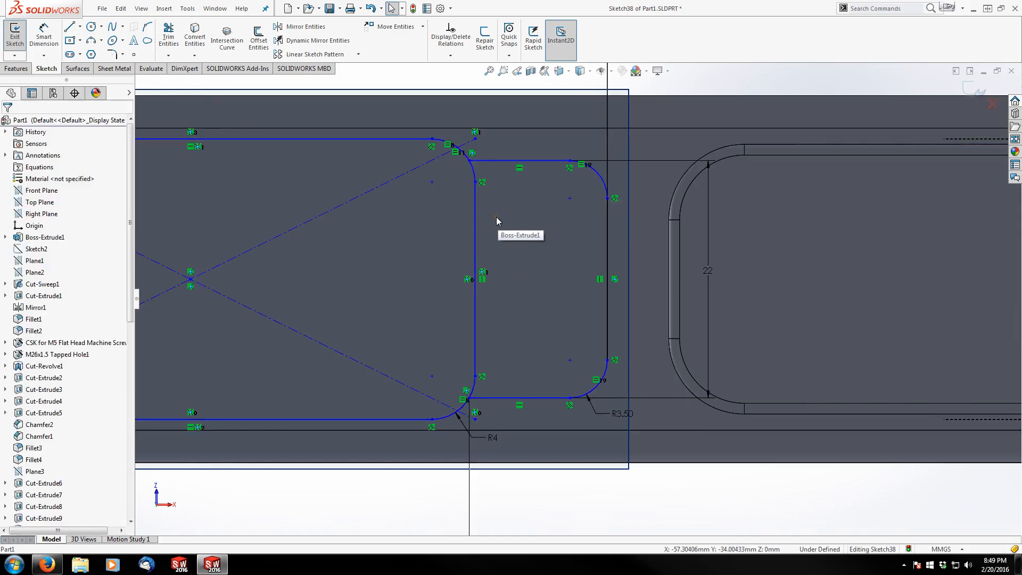
Add a horizontal relation between the larger rectangle's centre point and the origin.
{"action": "scroll", "coordinate": [585, 302], "scroll_direction": "up", "scroll_amount": 2}
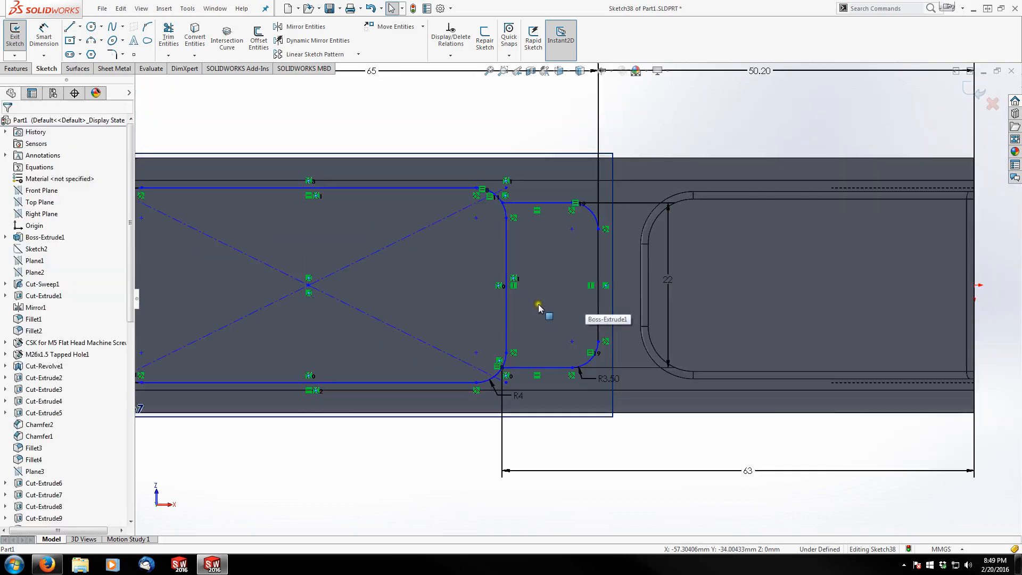
{"action": "scroll", "coordinate": [543, 284], "scroll_direction": "down", "scroll_amount": 1}
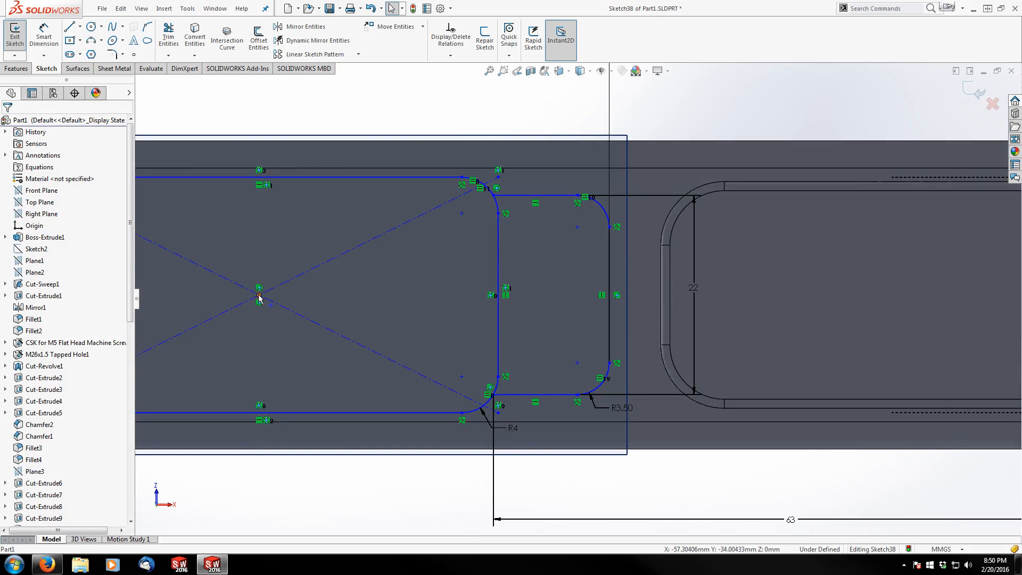
{"action": "scroll", "coordinate": [372, 335], "scroll_direction": "up", "scroll_amount": 2}
{"action": "left_click", "coordinate": [392, 296]}
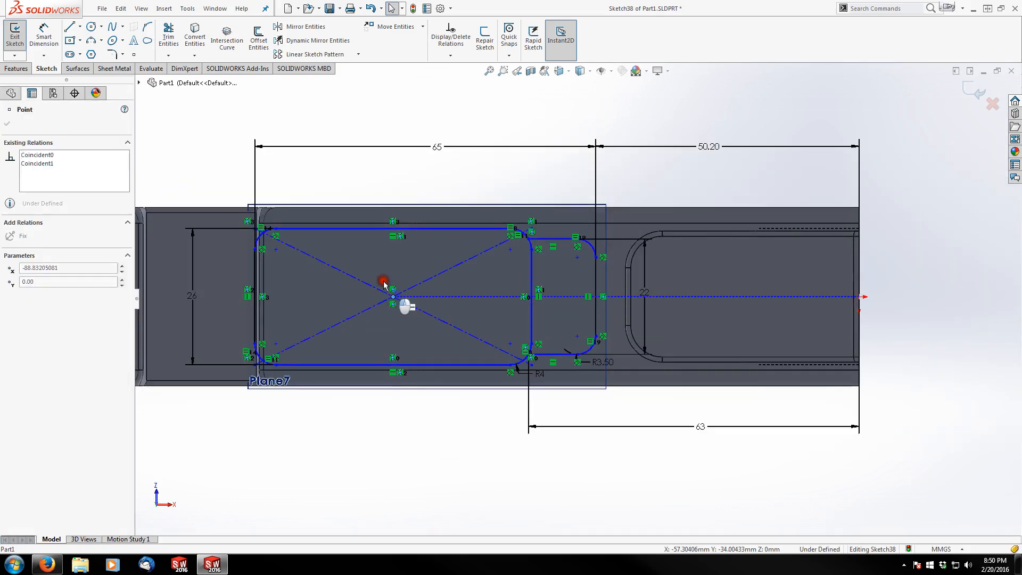
{"action": "mouse_move", "coordinate": [383, 282]}
{"action": "left_mouse_down"}
{"action": "mouse_move", "coordinate": [390, 301]}
{"action": "mouse_move", "coordinate": [399, 294]}
{"action": "mouse_move", "coordinate": [389, 296]}
{"action": "left_mouse_up"}
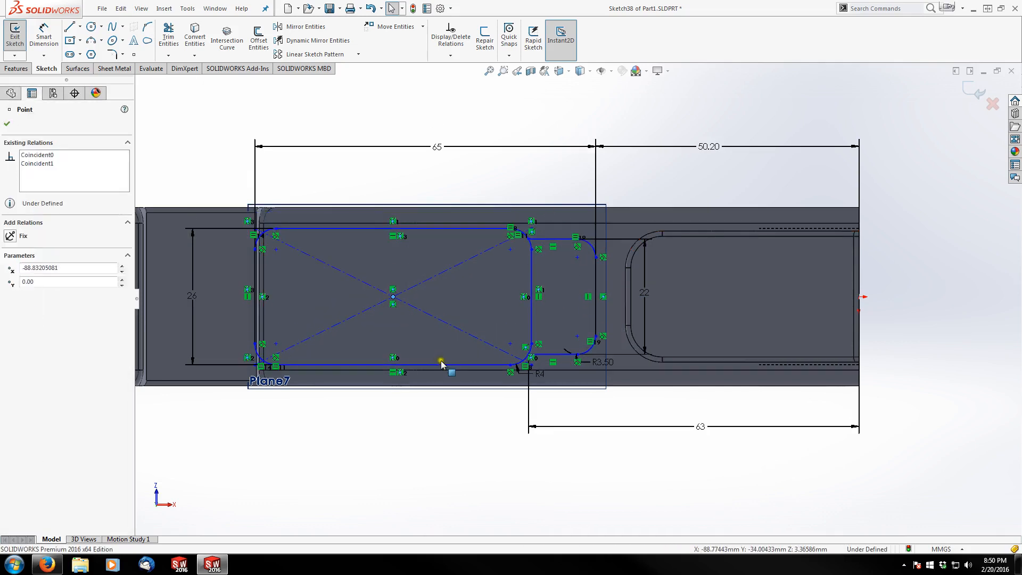
{"action": "left_click", "coordinate": [451, 446]}
{"action": "left_click", "coordinate": [394, 298]}
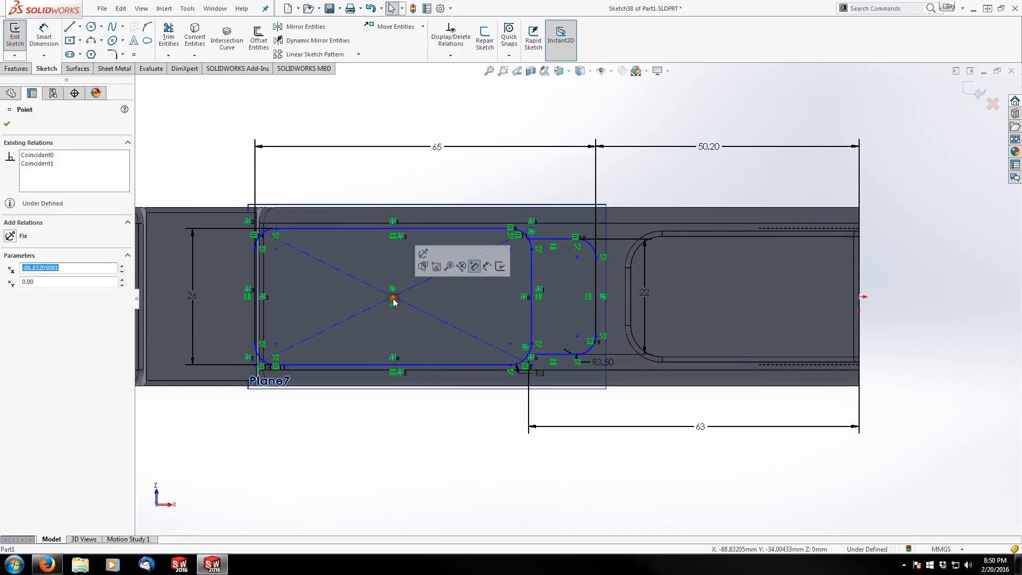
{"action": "left_click", "coordinate": [861, 297]}
{"action": "left_click", "coordinate": [860, 297], "text": "ctrl"}
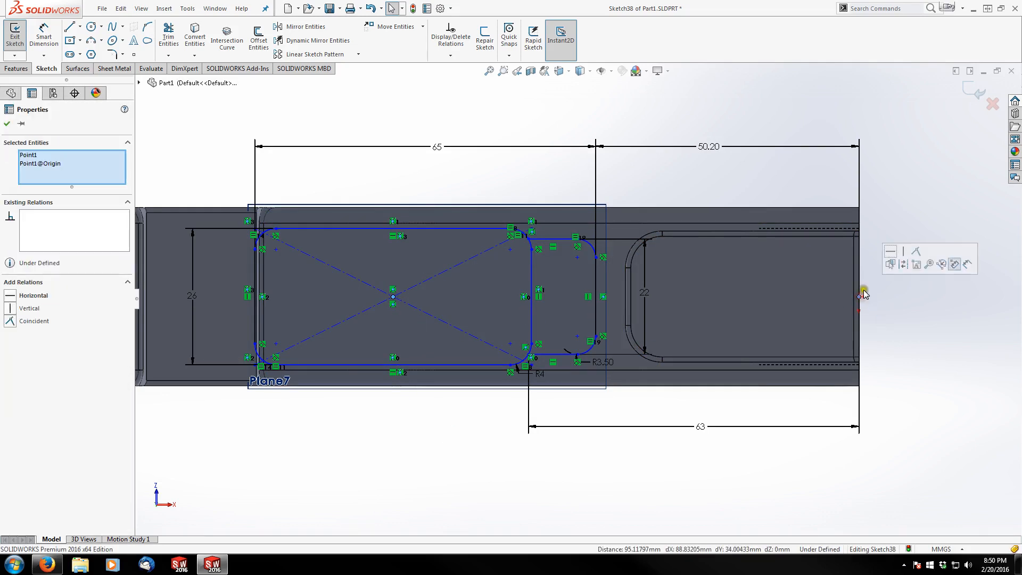
{"action": "left_click", "coordinate": [888, 253]}
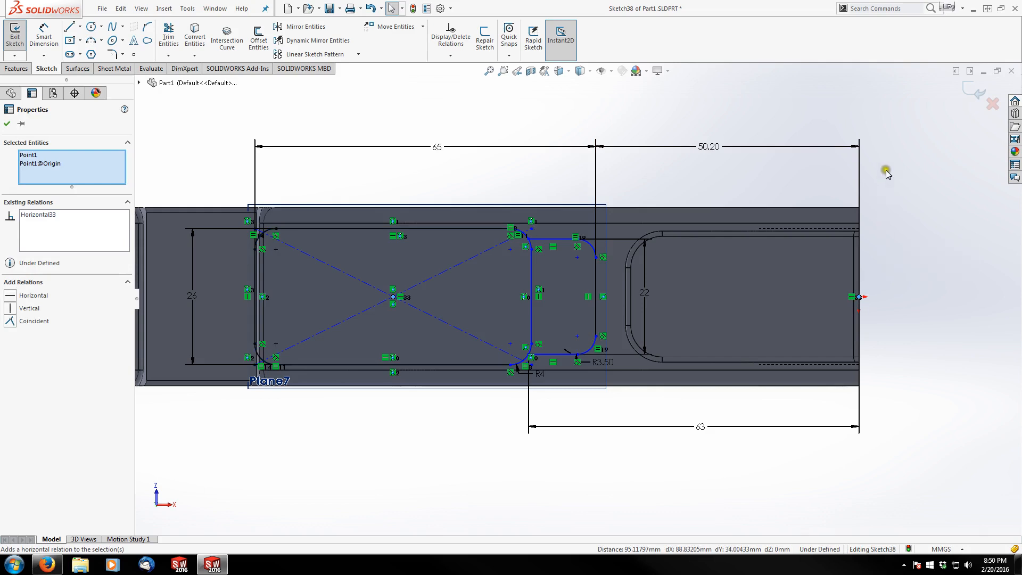
{"action": "scroll", "coordinate": [584, 290], "scroll_direction": "down", "scroll_amount": 4}
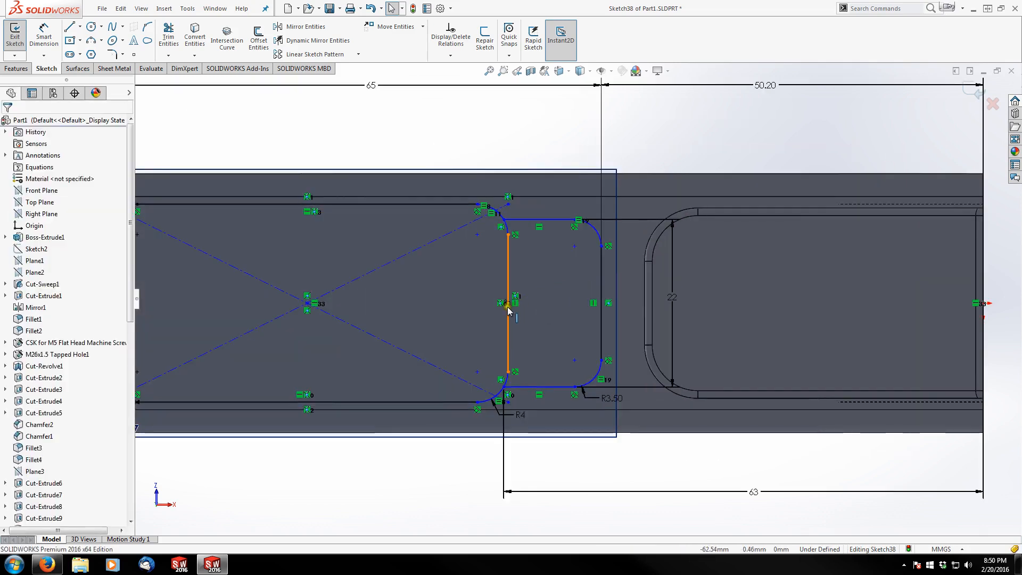
Add a horizontal relation between the larger rectangle's centre point and the midpoint of the smaller rectangle's filleted end line.
{"action": "left_click", "coordinate": [307, 304]}
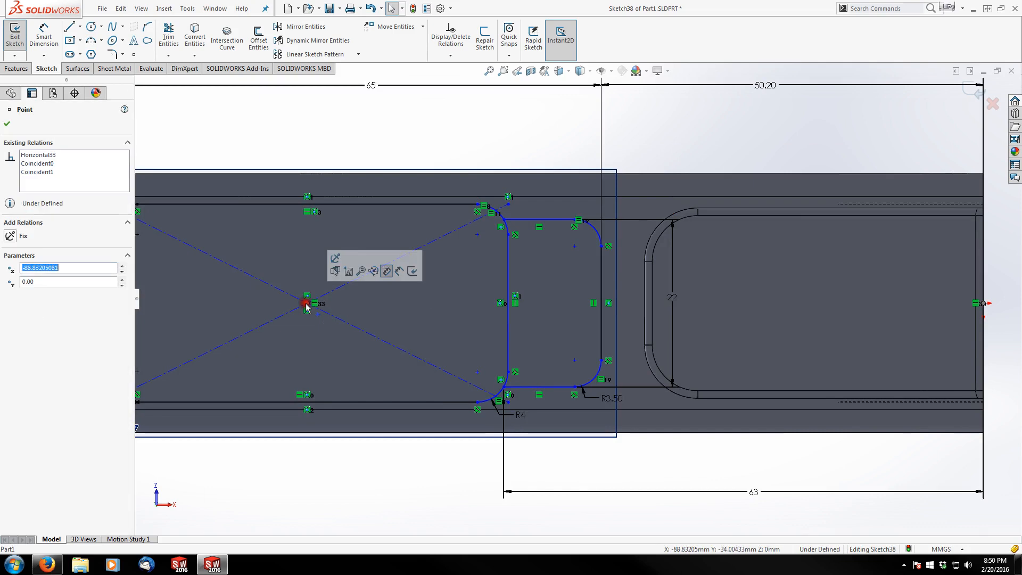
{"action": "left_click", "coordinate": [601, 303], "text": "ctrl"}
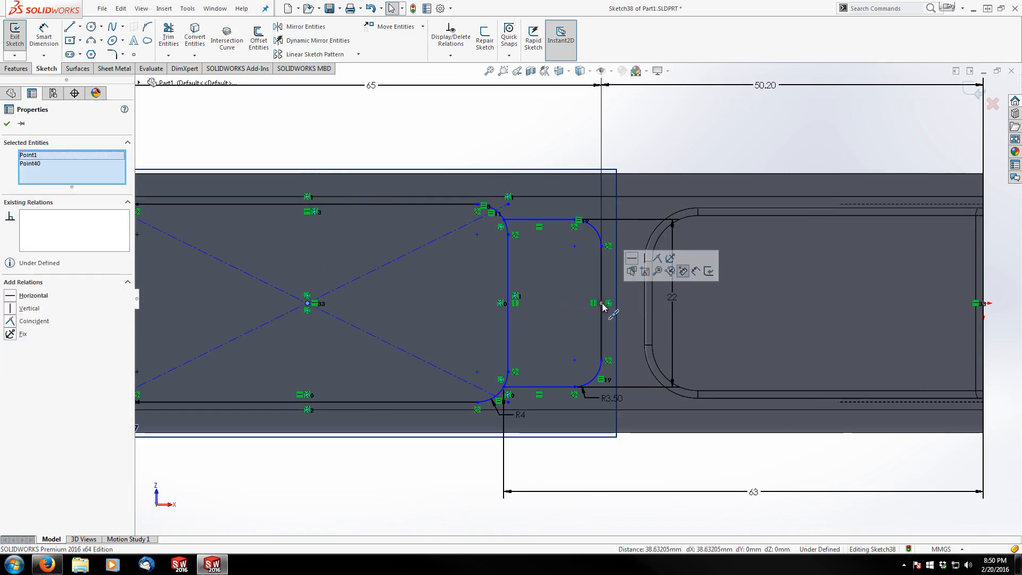
{"action": "left_click", "coordinate": [631, 259]}
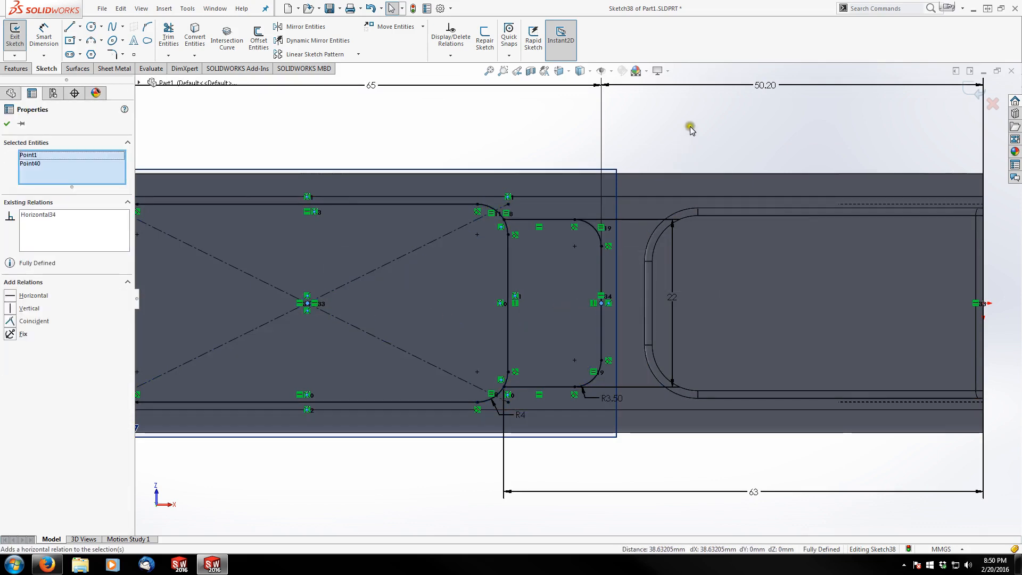
{"action": "left_click", "coordinate": [688, 126]}
{"action": "scroll", "coordinate": [533, 300], "scroll_direction": "up", "scroll_amount": 3}
{"action": "scroll", "coordinate": [486, 388], "scroll_direction": "up", "scroll_amount": 1}
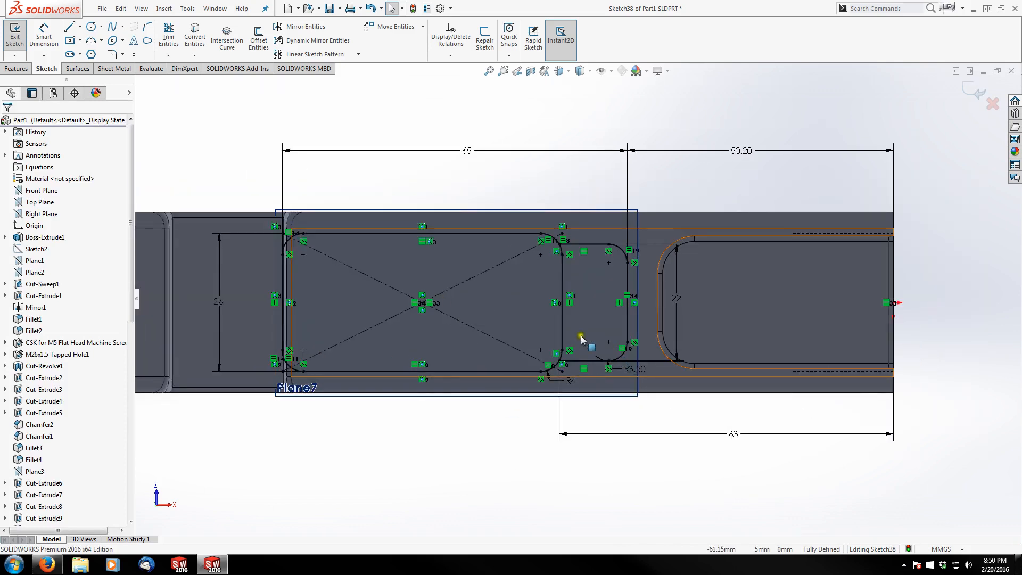
{"action": "scroll", "coordinate": [627, 358], "scroll_direction": "down", "scroll_amount": 3}
{"action": "mouse_move", "coordinate": [694, 420]}
{"action": "left_mouse_down"}
{"action": "mouse_move", "coordinate": [228, 194]}
{"action": "mouse_move", "coordinate": [386, 400]}
{"action": "mouse_move", "coordinate": [656, 415]}
{"action": "left_mouse_up"}
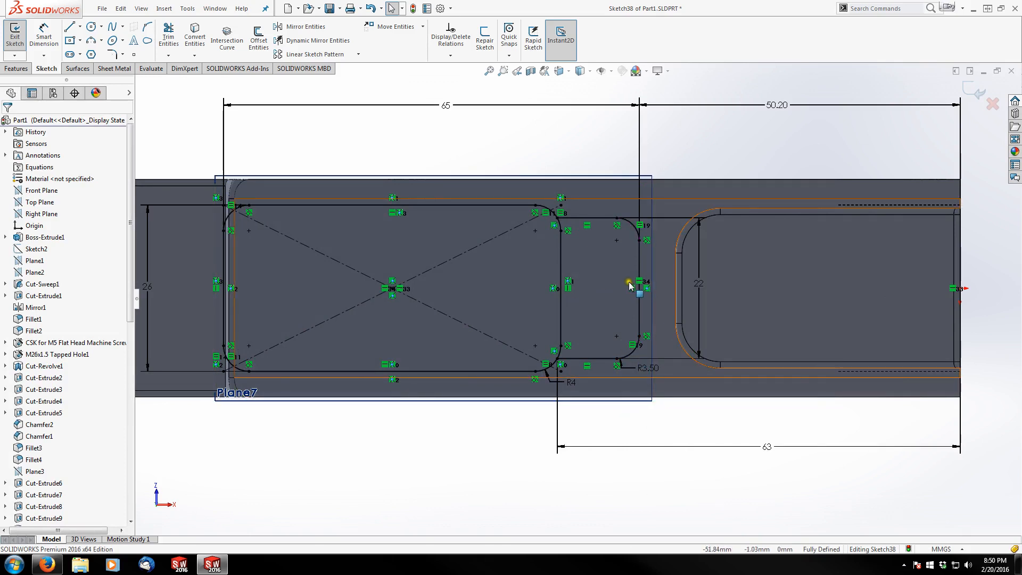
Convert all lines and arcs of the stepped magazine-well outline to construction geometry and exit the sketch.
{"action": "left_click_drag", "start_coordinate": [699, 412], "coordinate": [267, 193]}
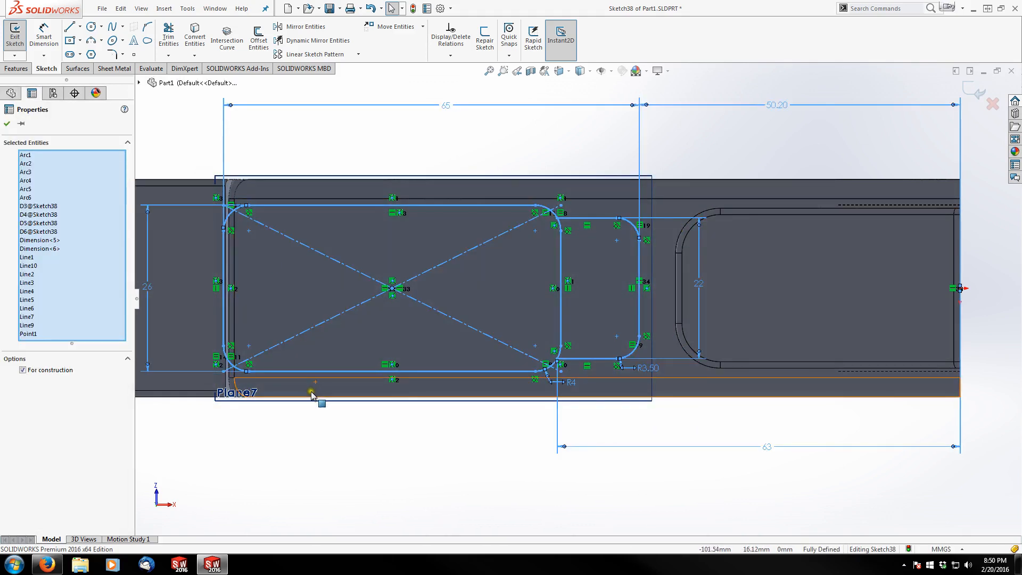
{"action": "left_click", "coordinate": [23, 370]}
{"action": "left_click", "coordinate": [22, 369]}
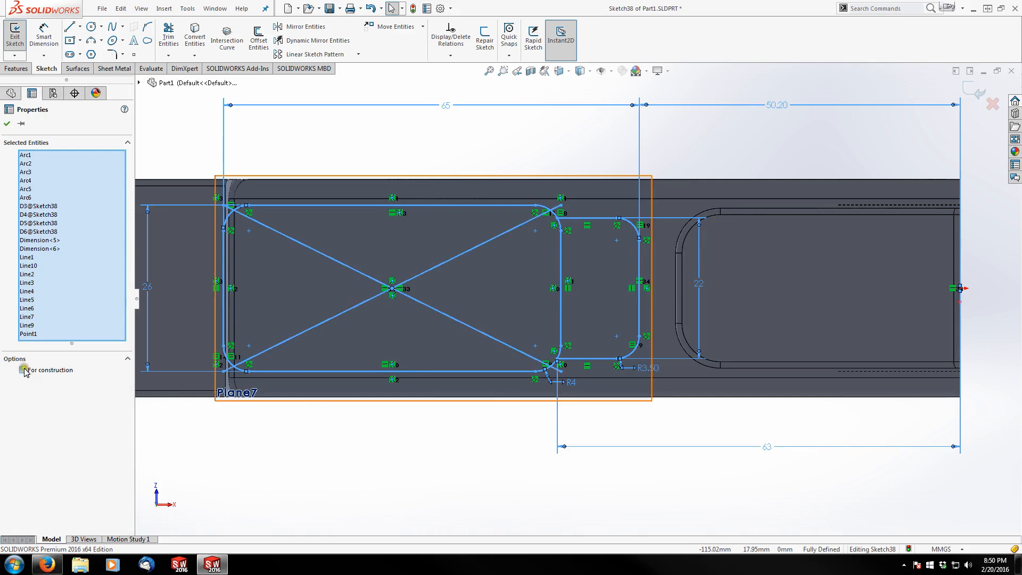
{"action": "left_click", "coordinate": [22, 370]}
{"action": "left_click", "coordinate": [6, 124]}
{"action": "left_click", "coordinate": [404, 430]}
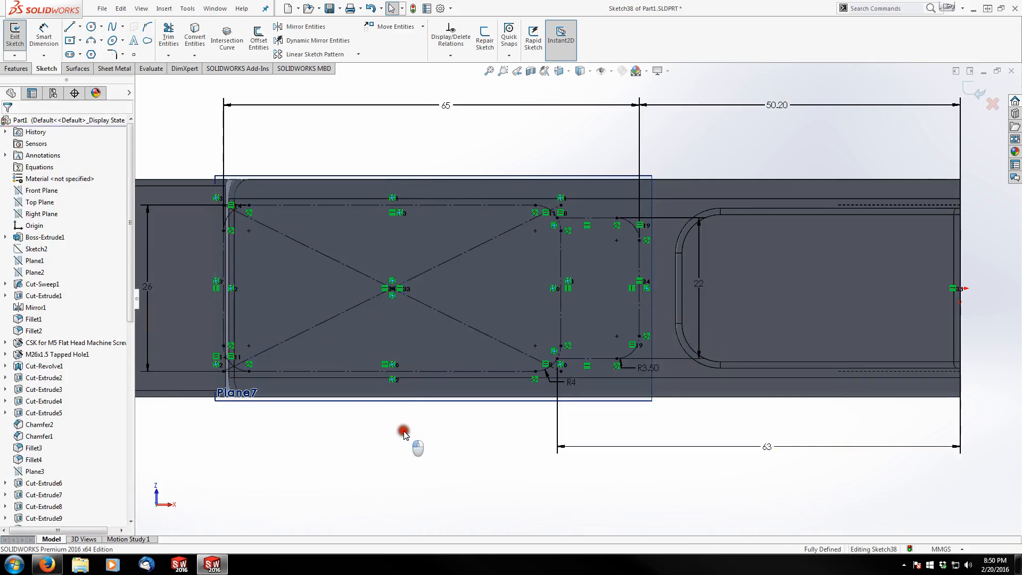
{"action": "scroll", "coordinate": [367, 262], "scroll_direction": "up", "scroll_amount": 3}
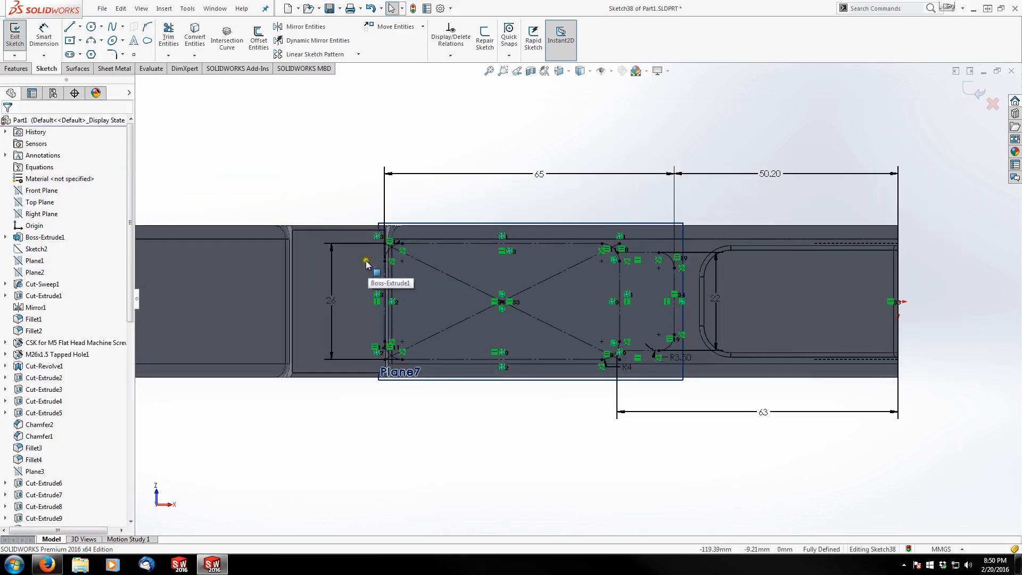
{"action": "left_click", "coordinate": [969, 98]}
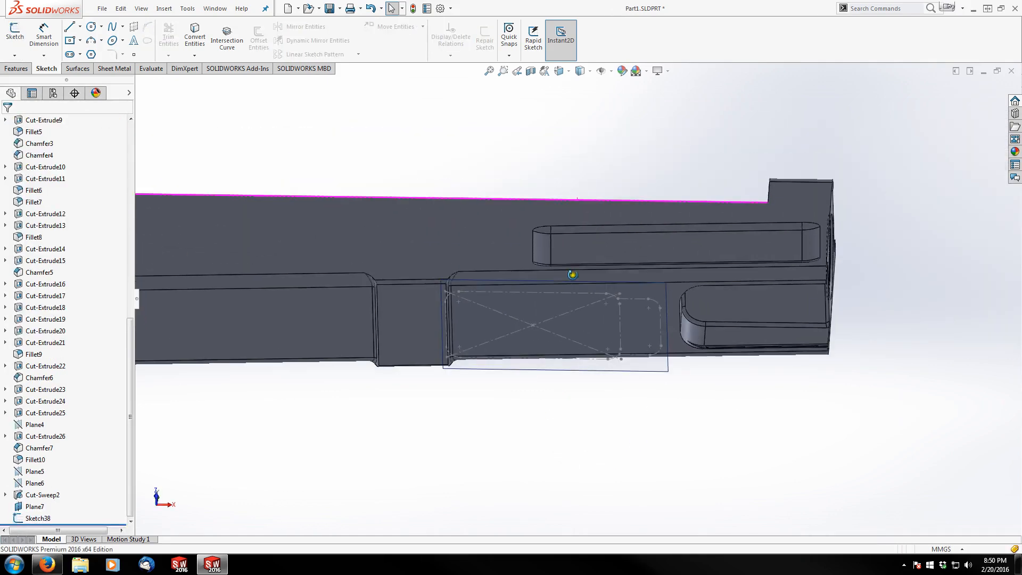
Start a new sketch on the Front Plane for a side profile through the magazine-well outline.
{"action": "scroll", "coordinate": [646, 359], "scroll_direction": "down", "scroll_amount": 1}
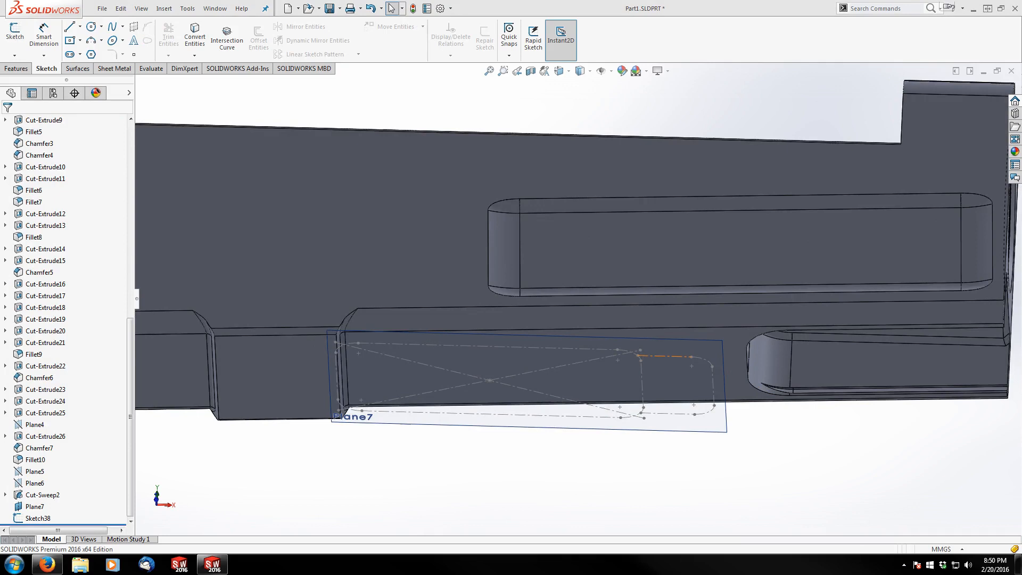
{"action": "left_click", "coordinate": [618, 464]}
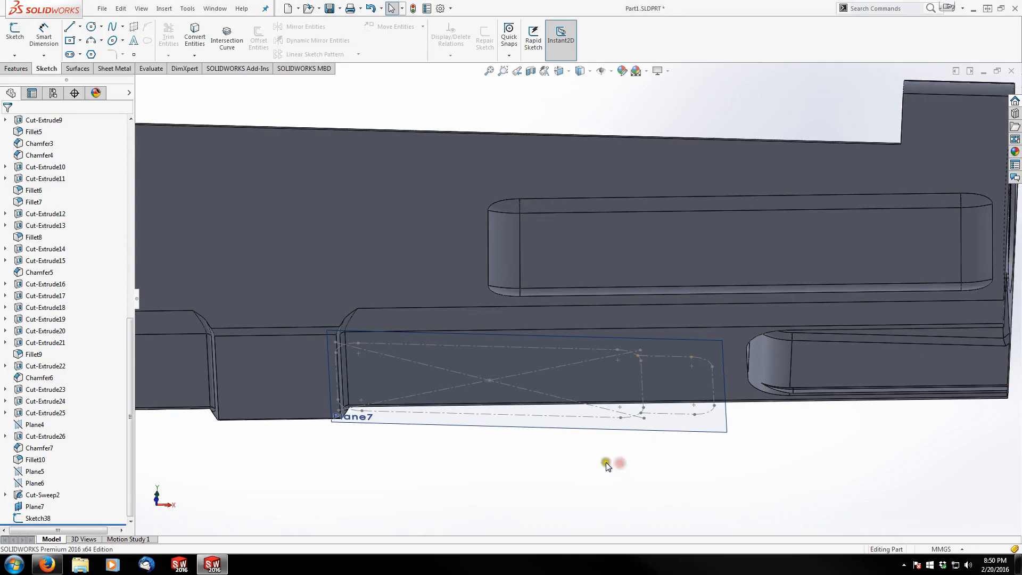
{"action": "left_click", "coordinate": [518, 454]}
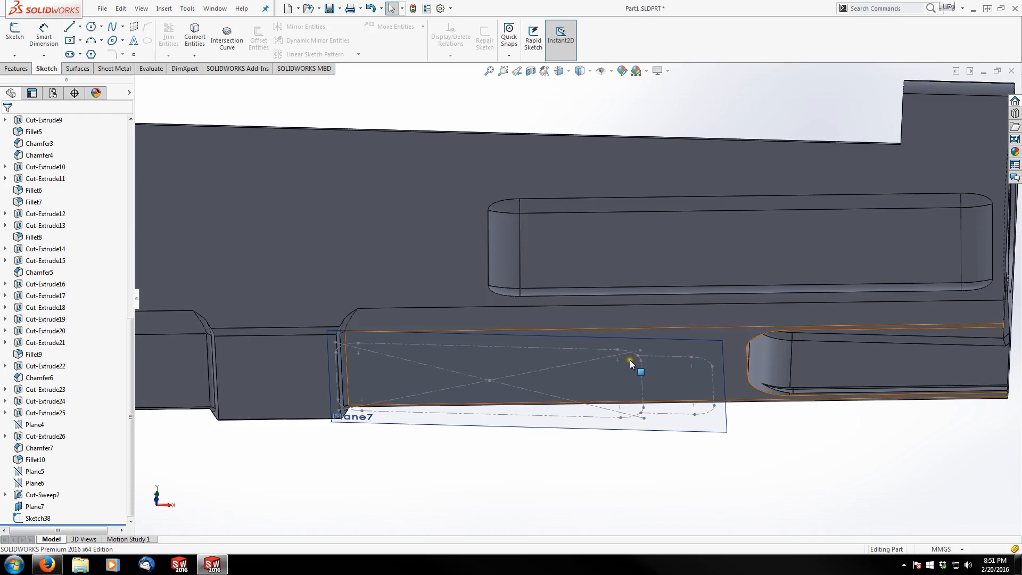
{"action": "left_click", "coordinate": [17, 34]}
{"action": "left_click", "coordinate": [141, 83]}
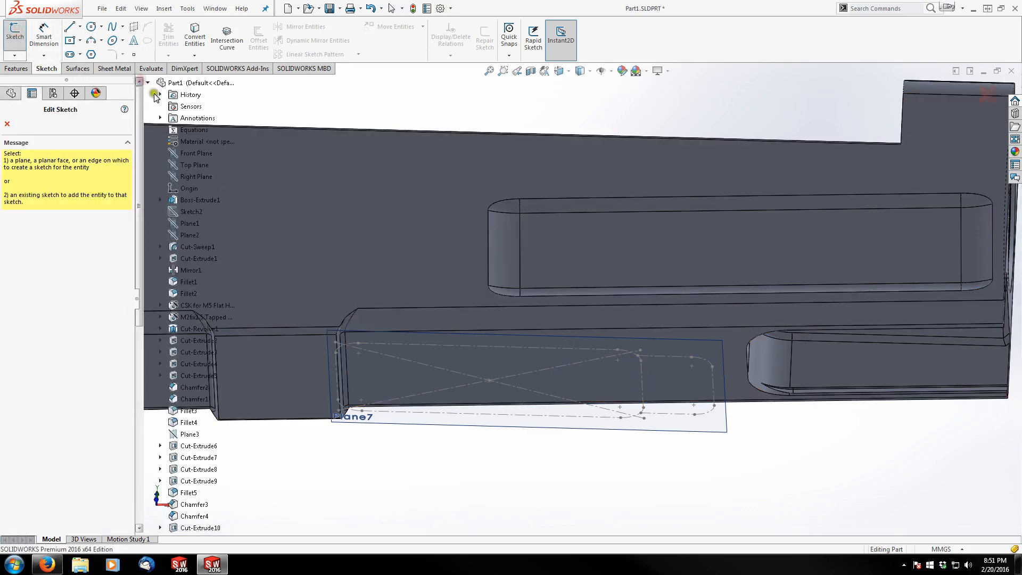
{"action": "left_click", "coordinate": [191, 153]}
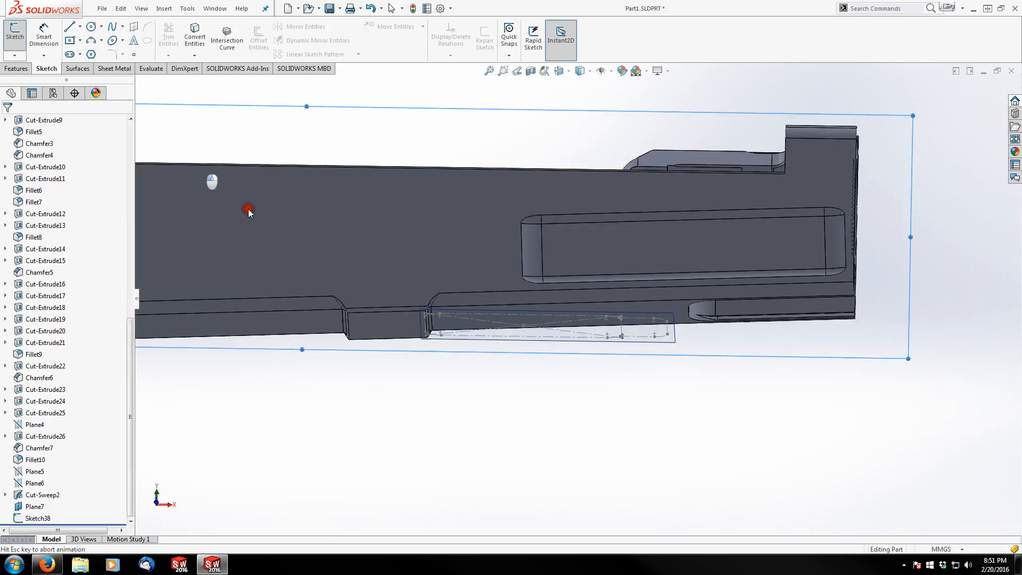
{"action": "scroll", "coordinate": [709, 327], "scroll_direction": "down", "scroll_amount": 2}
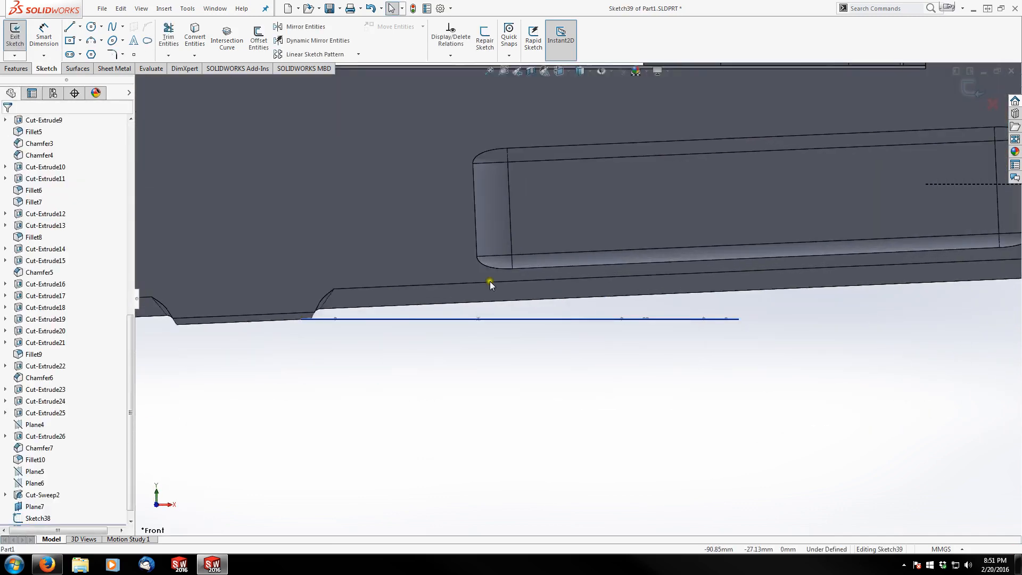
{"action": "mouse_move", "coordinate": [409, 263]}
{"action": "middle_mouse_down"}
{"action": "mouse_move", "coordinate": [410, 277]}
{"action": "mouse_move", "coordinate": [511, 313]}
{"action": "middle_mouse_up"}
{"action": "scroll", "coordinate": [524, 314], "scroll_direction": "down", "scroll_amount": 2}
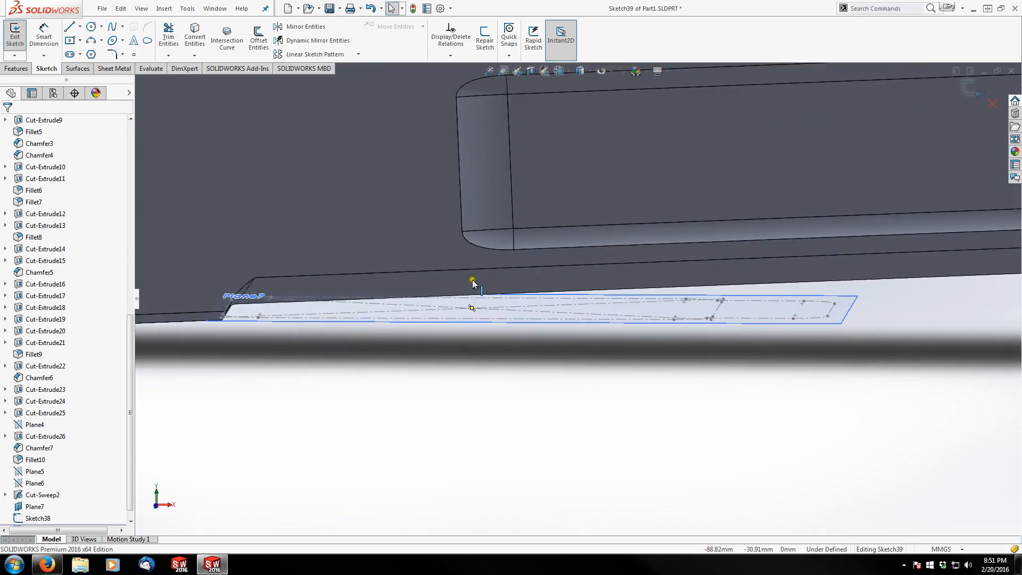
Sketch a closed right triangle rising from the outline's step line, with a horizontal base and a vertical side about 6 mm long.
{"action": "left_click", "coordinate": [69, 27]}
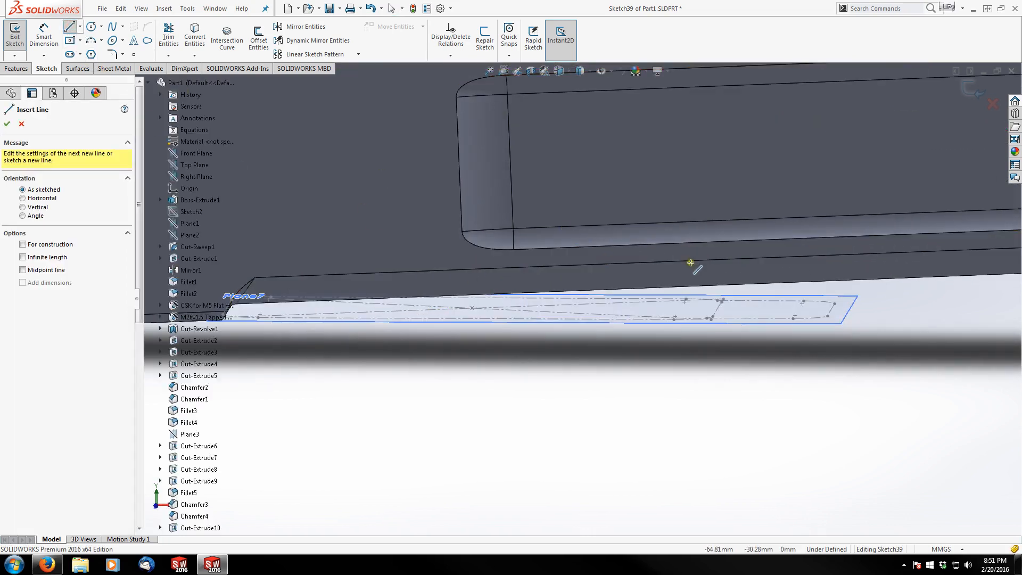
{"action": "scroll", "coordinate": [719, 313], "scroll_direction": "down", "scroll_amount": 4}
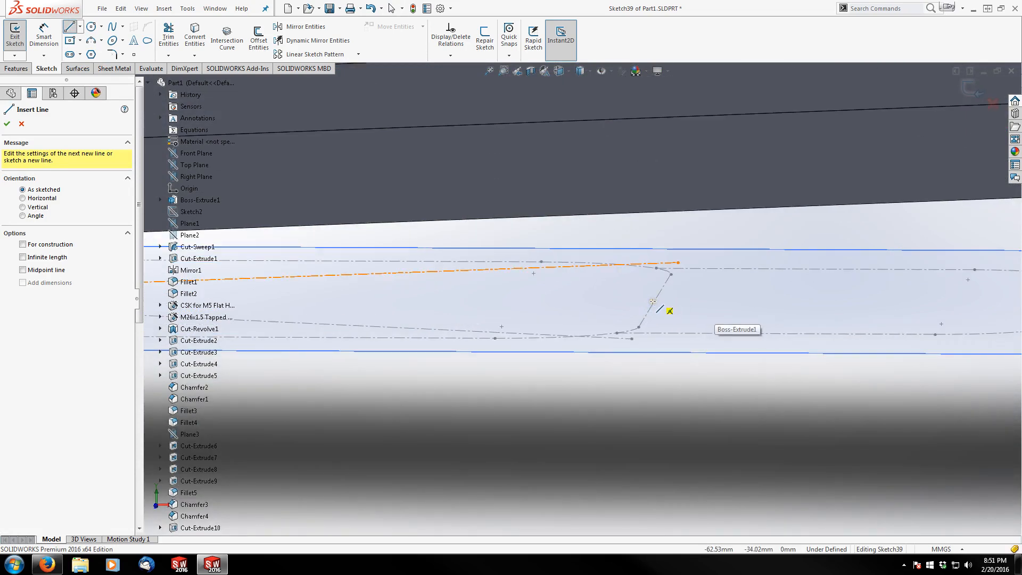
{"action": "left_click", "coordinate": [652, 301]}
{"action": "scroll", "coordinate": [631, 226], "scroll_direction": "up", "scroll_amount": 3}
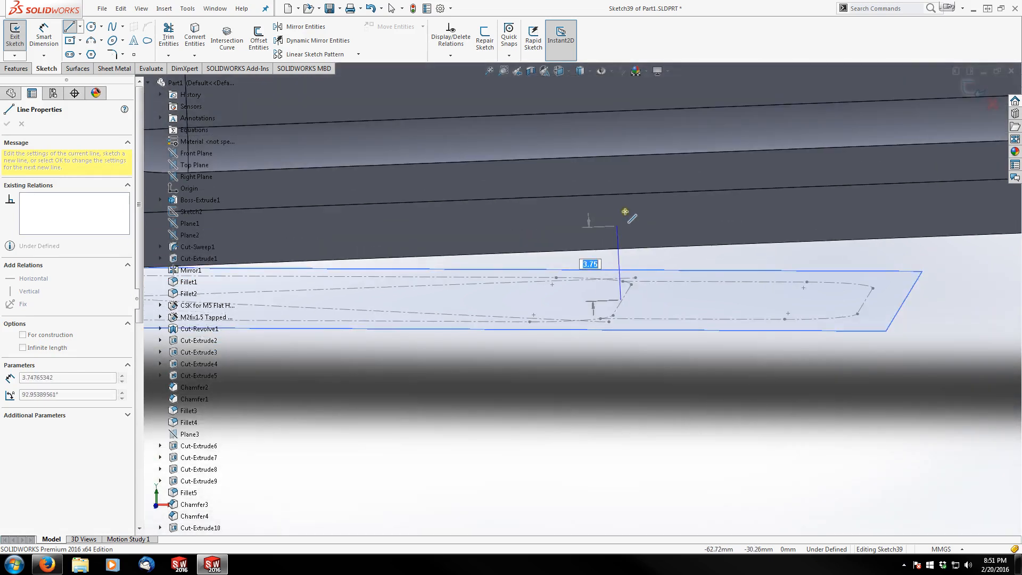
{"action": "left_click", "coordinate": [572, 178]}
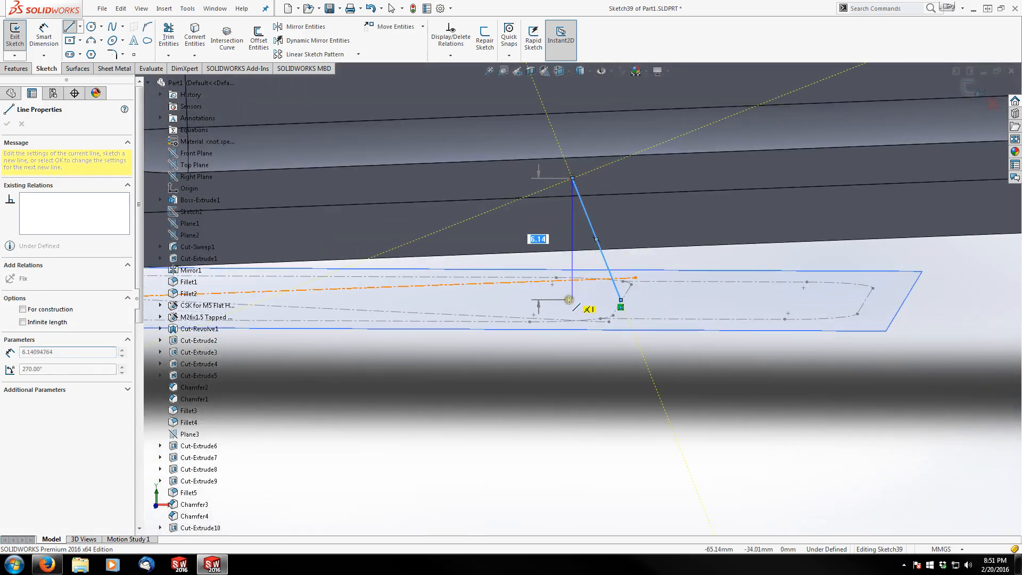
{"action": "left_click", "coordinate": [571, 299]}
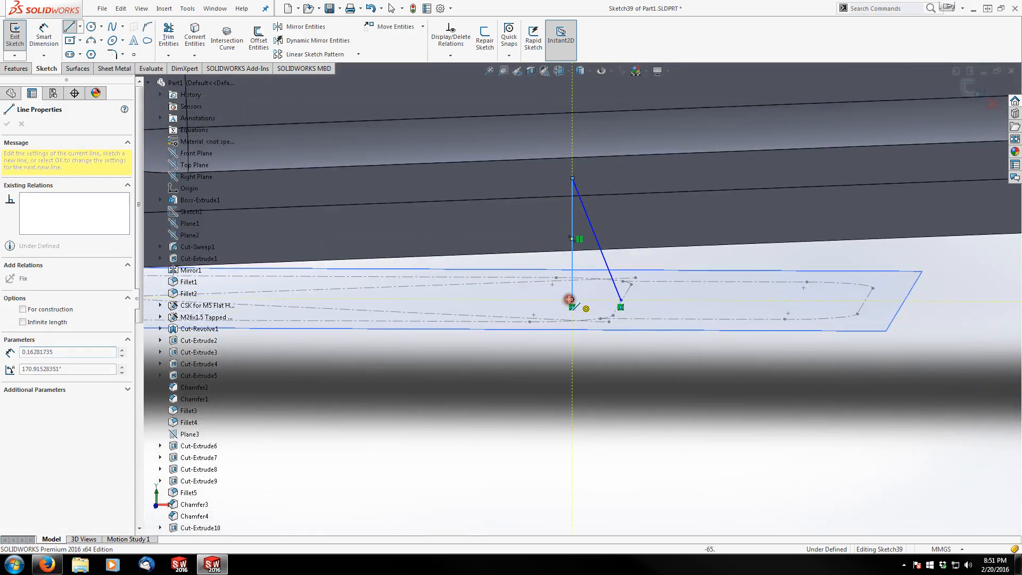
{"action": "left_click", "coordinate": [621, 299]}
{"action": "key", "text": "Escape"}
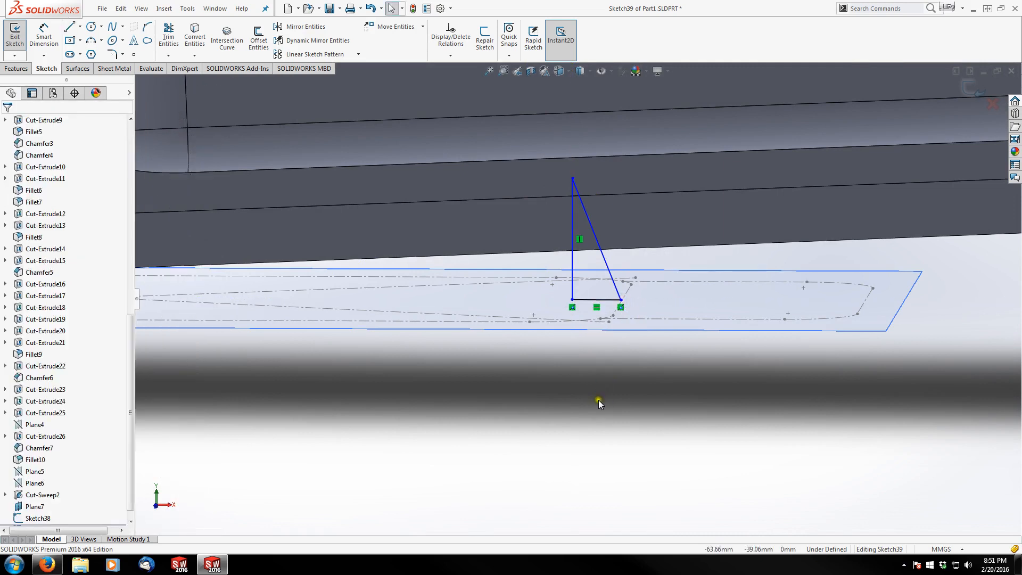
Add a pierce relation between the triangle's lower sloping-side corner and the step line between the outline's two rectangles.
{"action": "scroll", "coordinate": [608, 281], "scroll_direction": "down", "scroll_amount": 2}
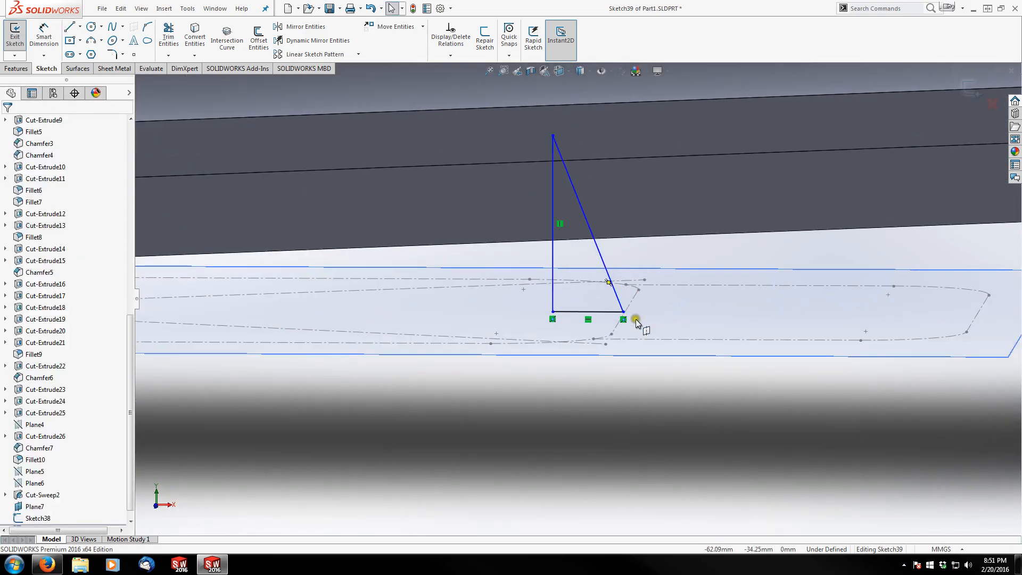
{"action": "mouse_move", "coordinate": [623, 312]}
{"action": "left_mouse_down"}
{"action": "mouse_move", "coordinate": [650, 312]}
{"action": "mouse_move", "coordinate": [609, 311]}
{"action": "mouse_move", "coordinate": [633, 312]}
{"action": "left_mouse_up"}
{"action": "left_click", "coordinate": [586, 428]}
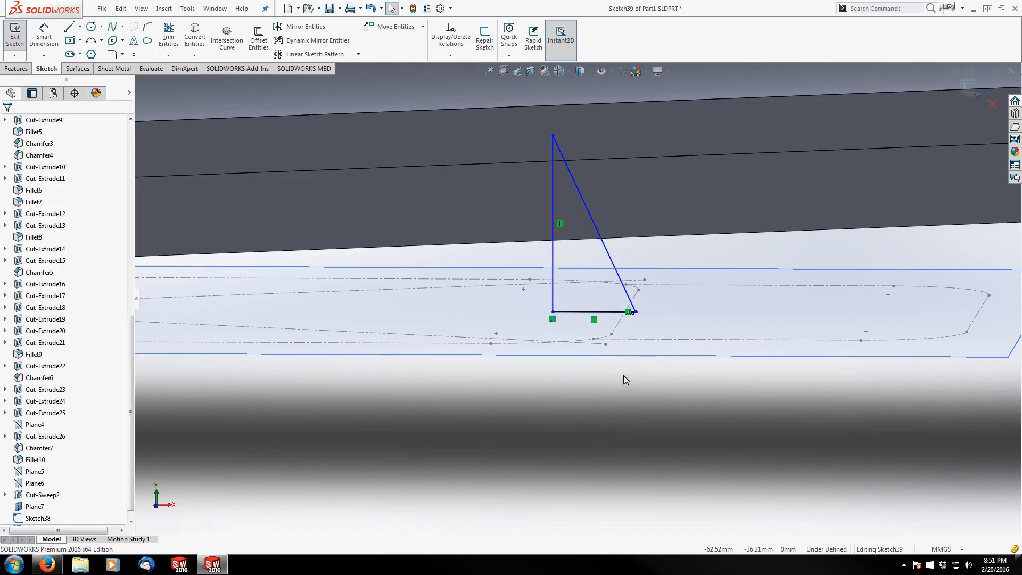
{"action": "scroll", "coordinate": [634, 298], "scroll_direction": "down", "scroll_amount": 1}
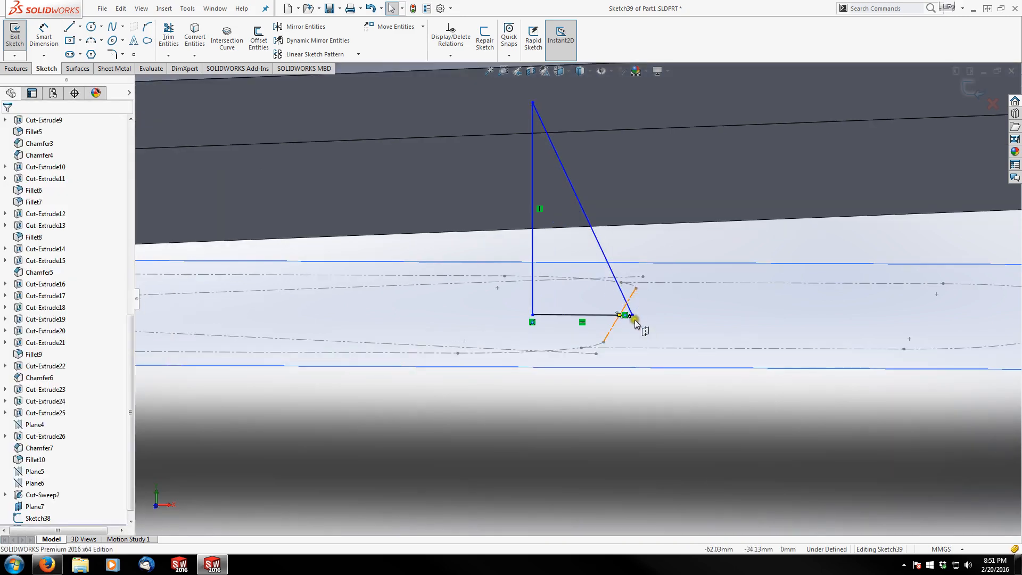
{"action": "left_click", "coordinate": [631, 315]}
{"action": "left_click", "coordinate": [614, 329], "text": "ctrl"}
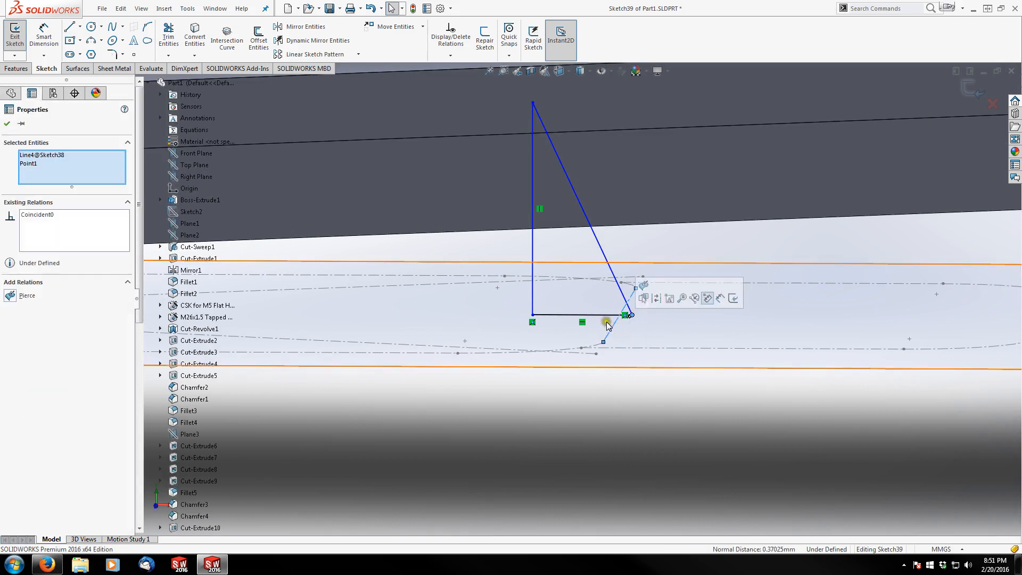
{"action": "left_click", "coordinate": [644, 287]}
{"action": "left_click", "coordinate": [585, 414]}
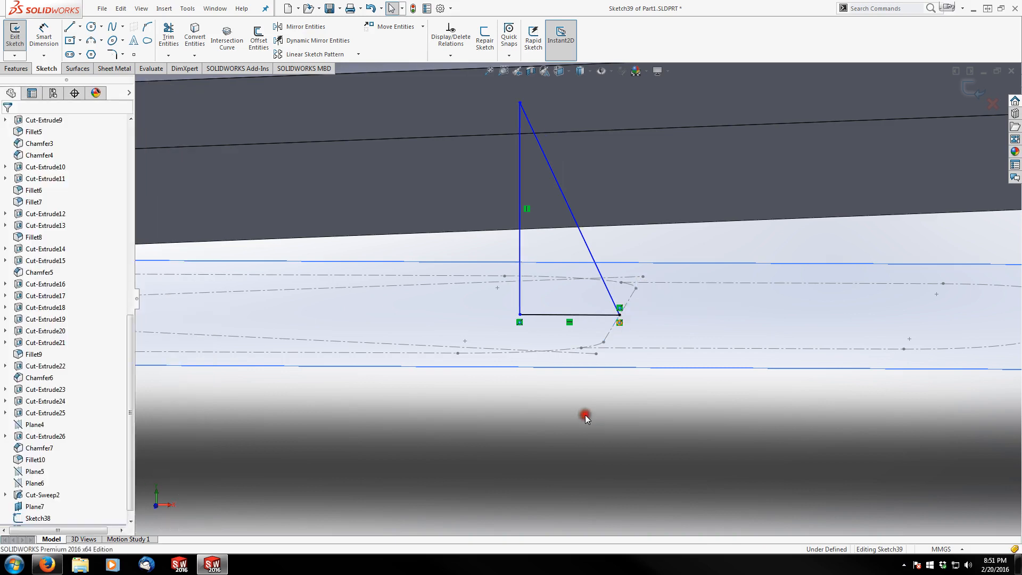
Try to relate the triangle's apex to the flat inner face of Cut-Extrude24.
{"action": "scroll", "coordinate": [613, 290], "scroll_direction": "up", "scroll_amount": 2}
{"action": "scroll", "coordinate": [568, 207], "scroll_direction": "up", "scroll_amount": 2}
{"action": "scroll", "coordinate": [568, 206], "scroll_direction": "down", "scroll_amount": 1}
{"action": "scroll", "coordinate": [569, 209], "scroll_direction": "up", "scroll_amount": 2}
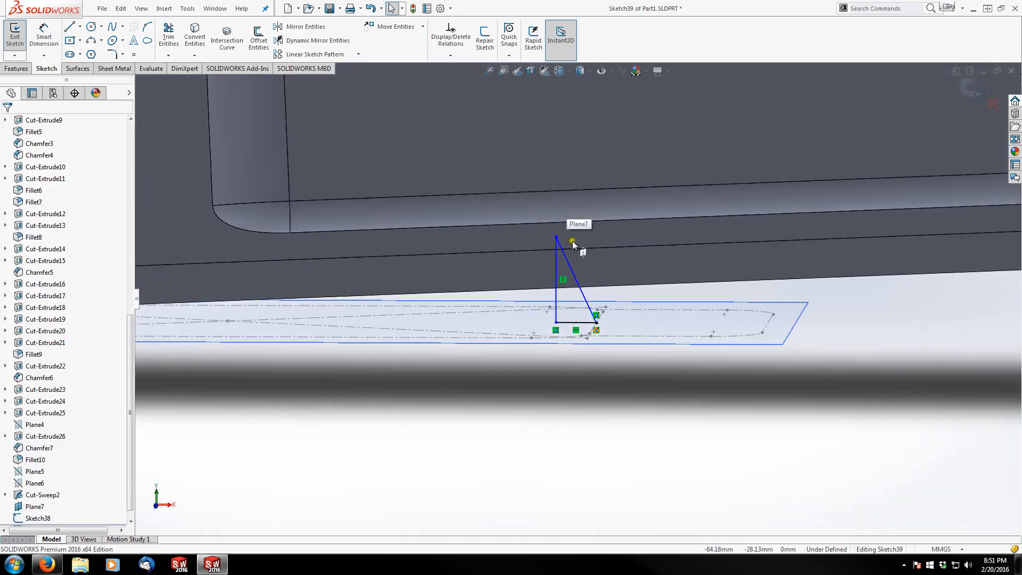
{"action": "left_click", "coordinate": [556, 236]}
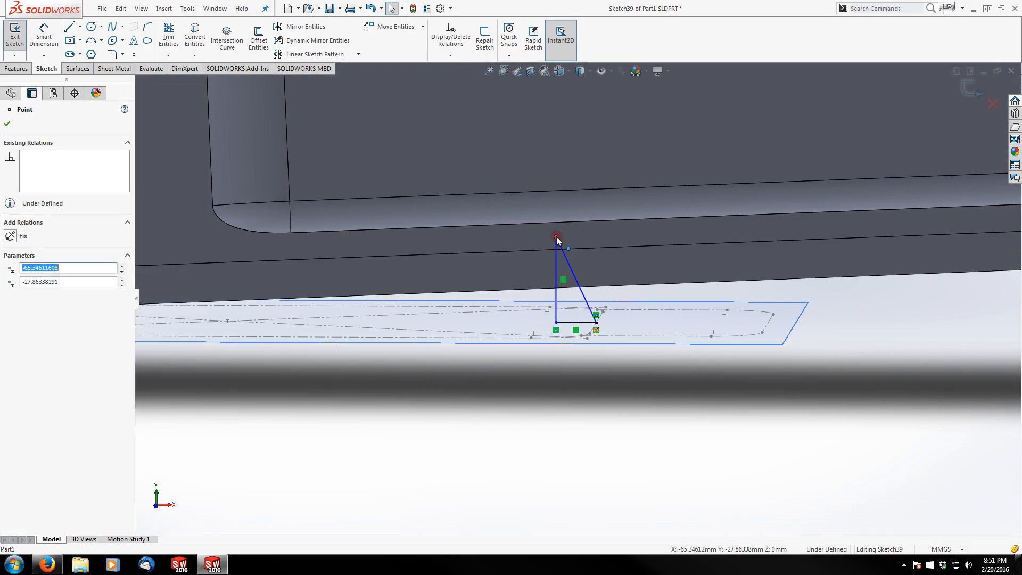
{"action": "middle_click_drag", "start_coordinate": [557, 236], "coordinate": [558, 364]}
{"action": "scroll", "coordinate": [536, 172], "scroll_direction": "down", "scroll_amount": 3}
{"action": "mouse_move", "coordinate": [532, 164]}
{"action": "middle_mouse_down"}
{"action": "mouse_move", "coordinate": [585, 190]}
{"action": "mouse_move", "coordinate": [509, 216]}
{"action": "mouse_move", "coordinate": [501, 250]}
{"action": "middle_mouse_up"}
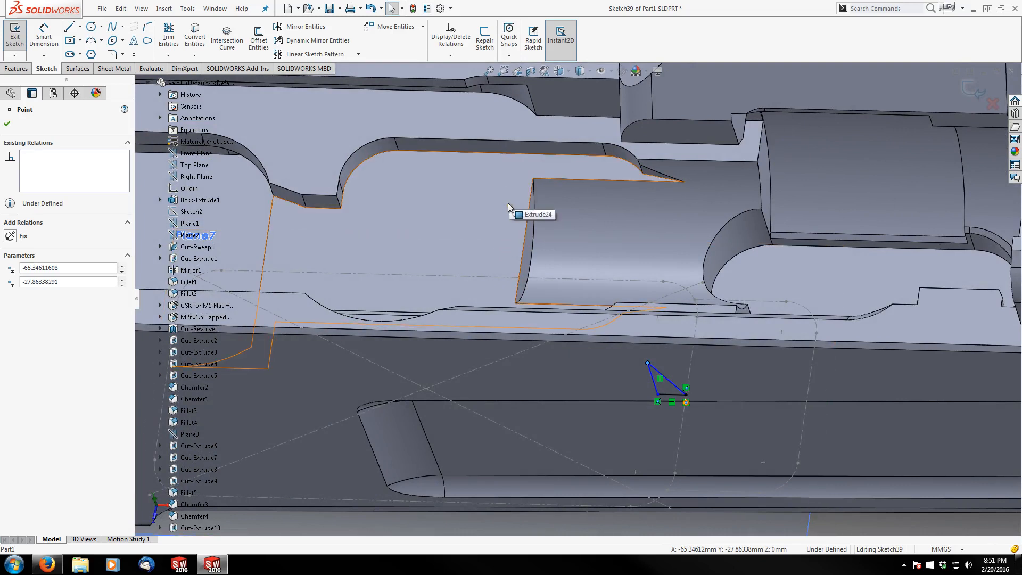
{"action": "left_click", "coordinate": [504, 220], "text": "ctrl"}
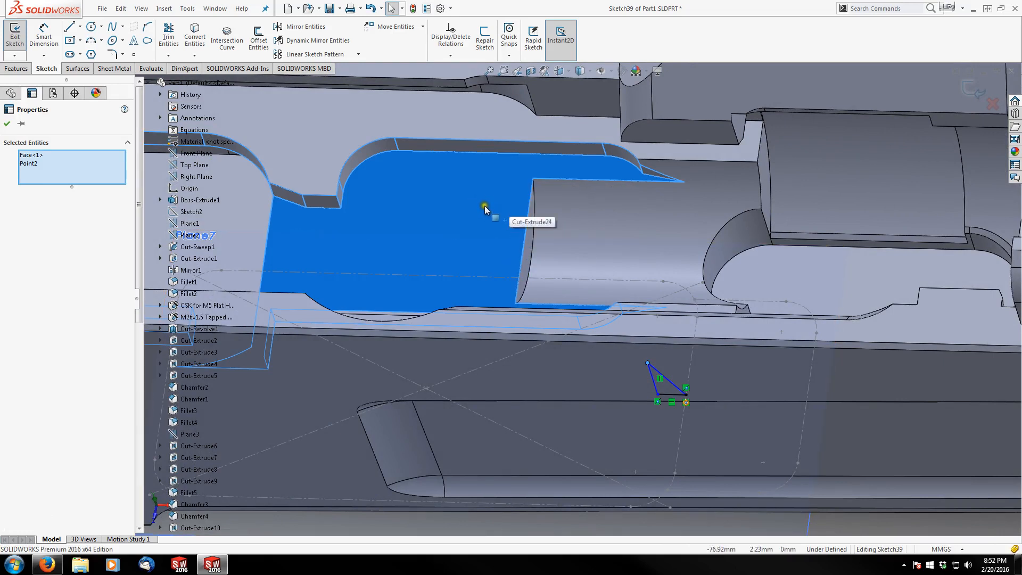
{"action": "scroll", "coordinate": [506, 226], "scroll_direction": "up", "scroll_amount": 1}
{"action": "left_click", "coordinate": [562, 521]}
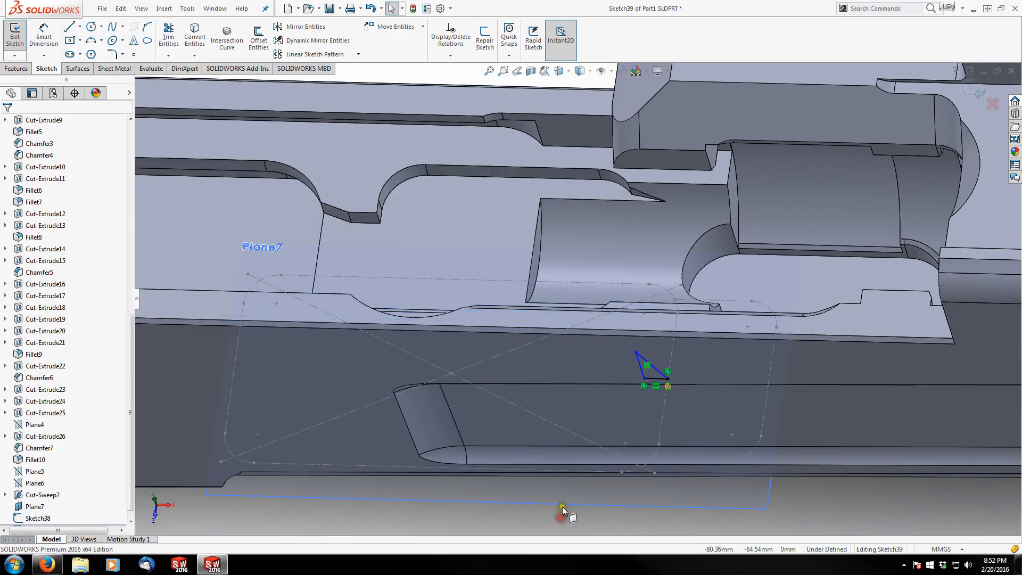
Convert the long straight edge of the Cut-Extrude24 recess inside the receiver into the triangle's sketch.
{"action": "scroll", "coordinate": [564, 228], "scroll_direction": "down", "scroll_amount": 5}
{"action": "left_click", "coordinate": [504, 165]}
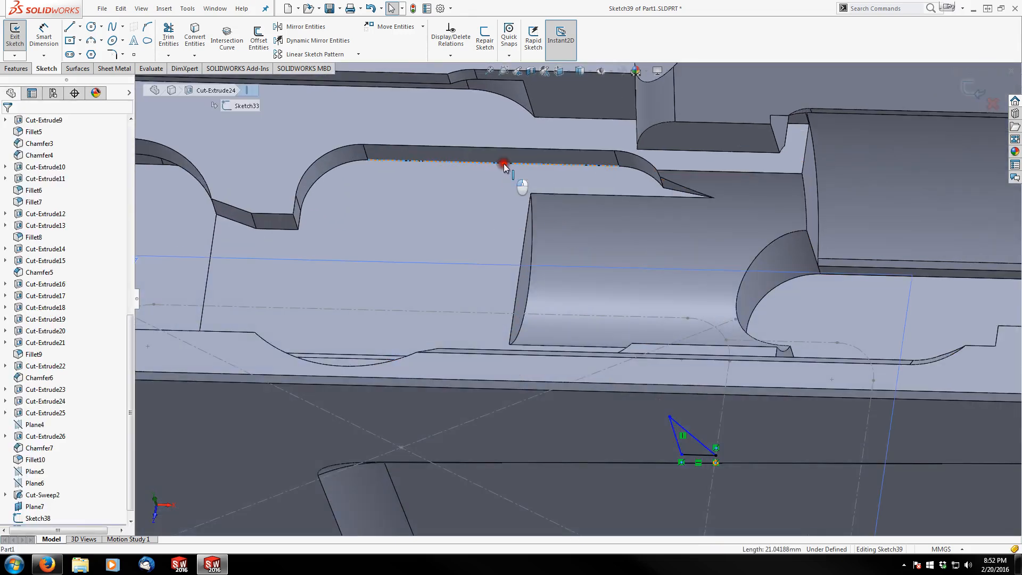
{"action": "left_click", "coordinate": [196, 42]}
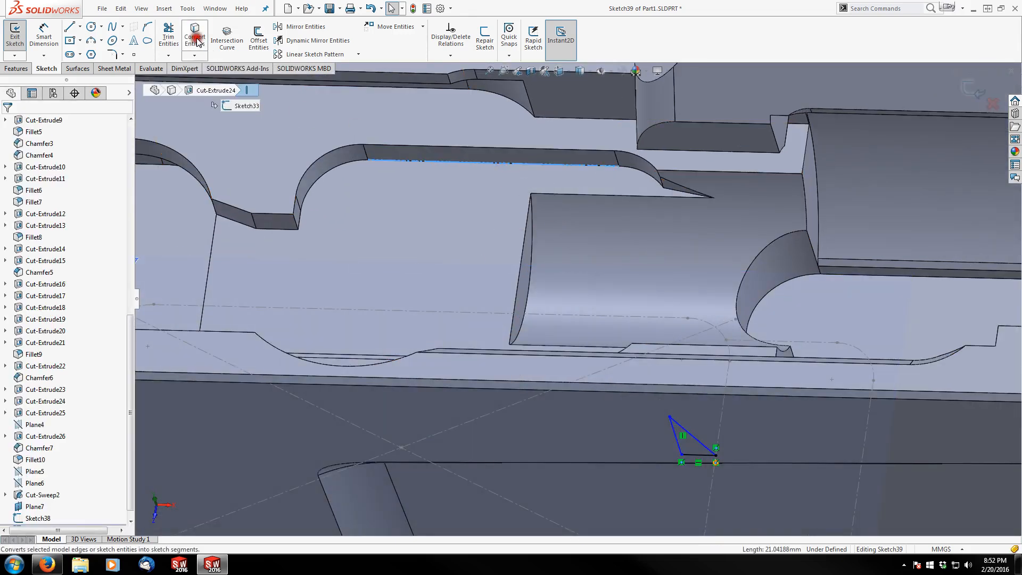
Turn the converted recess line into construction geometry and make the triangle's apex coincident with it.
{"action": "left_click", "coordinate": [547, 270]}
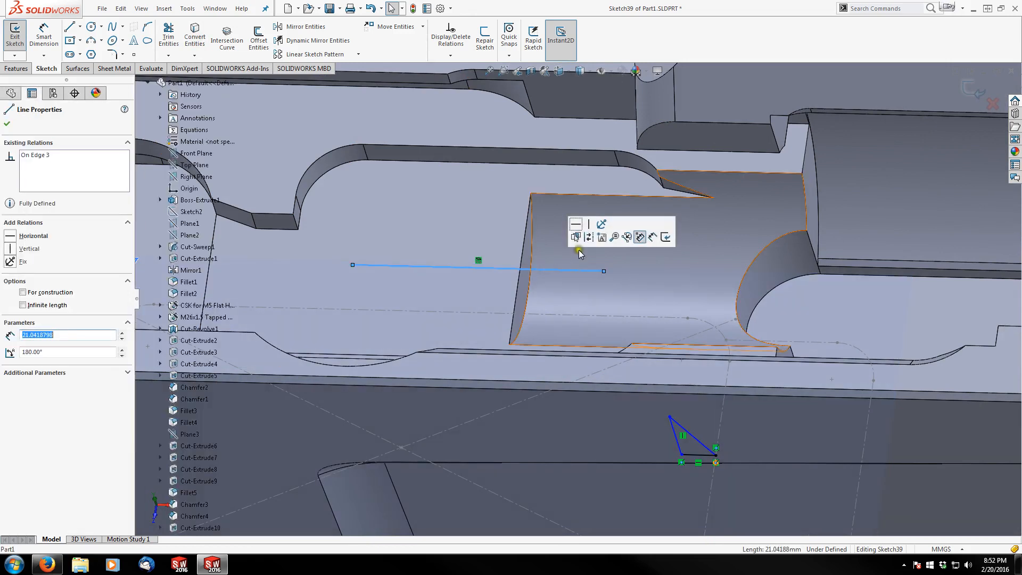
{"action": "key", "text": "Escape"}
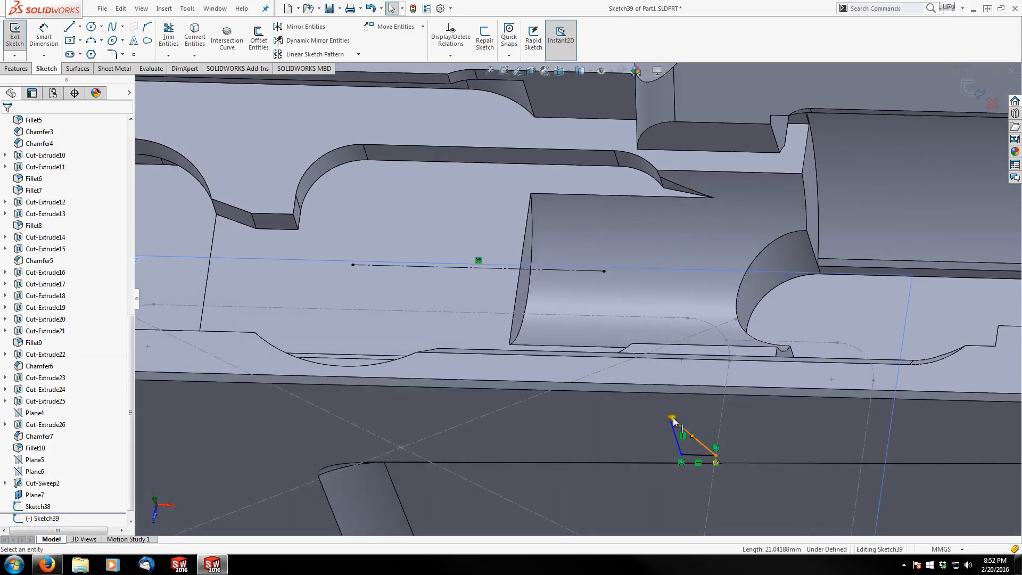
{"action": "left_click", "coordinate": [669, 416]}
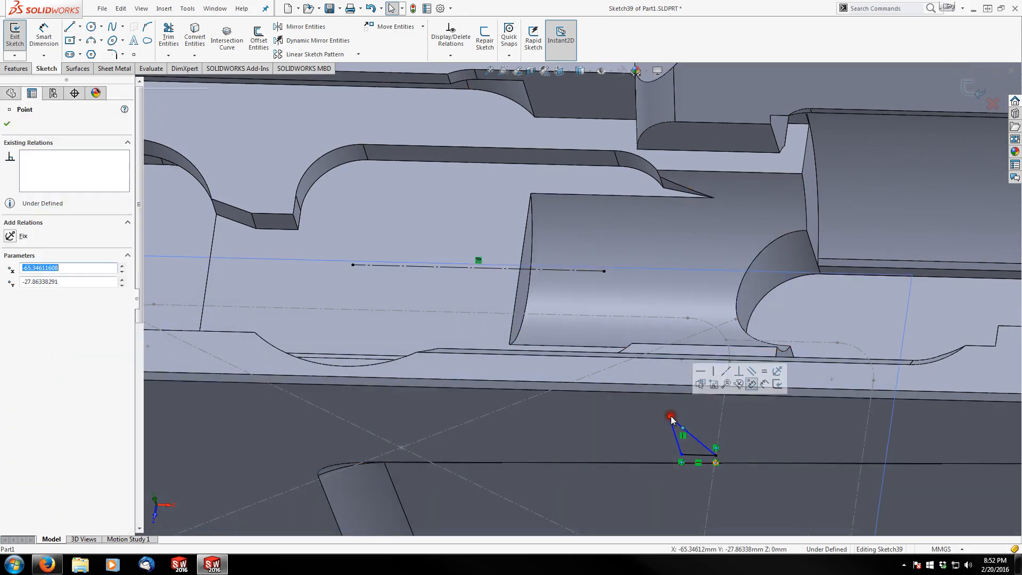
{"action": "left_click", "coordinate": [588, 270], "text": "ctrl"}
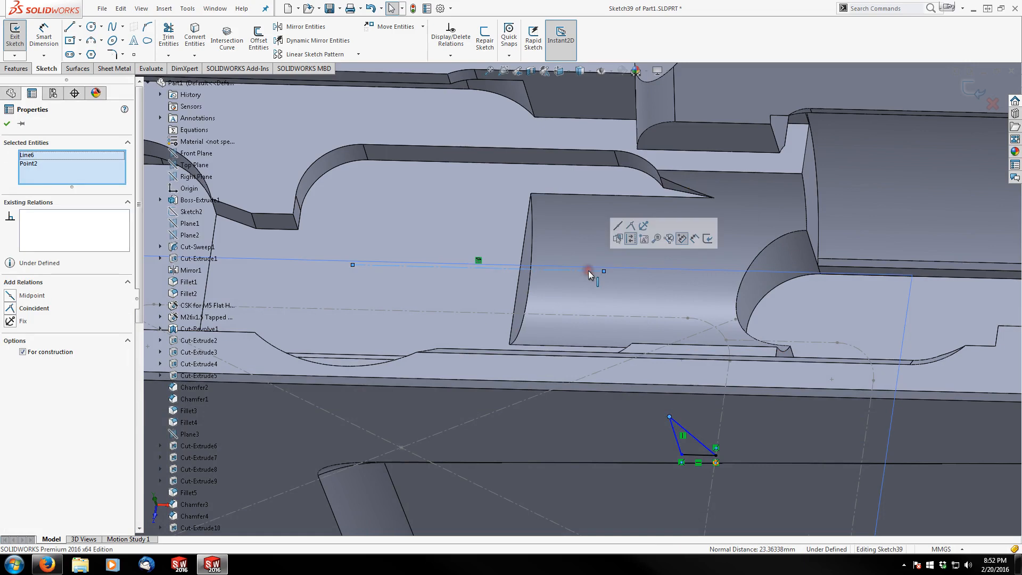
{"action": "left_click", "coordinate": [630, 228]}
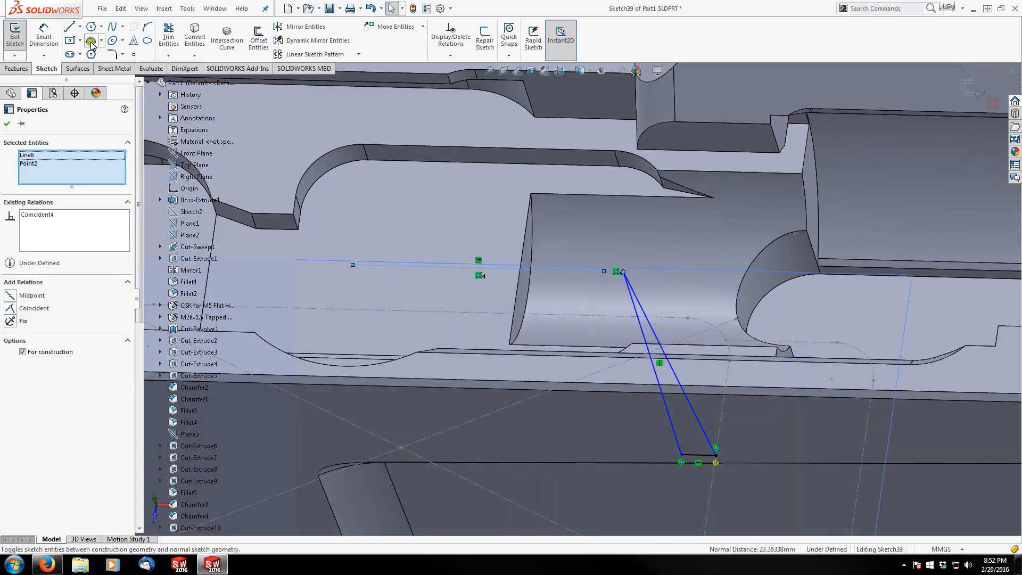
Dimension the angle between the triangle's vertical and sloping sides and set it to 15 degrees.
{"action": "left_click", "coordinate": [45, 39]}
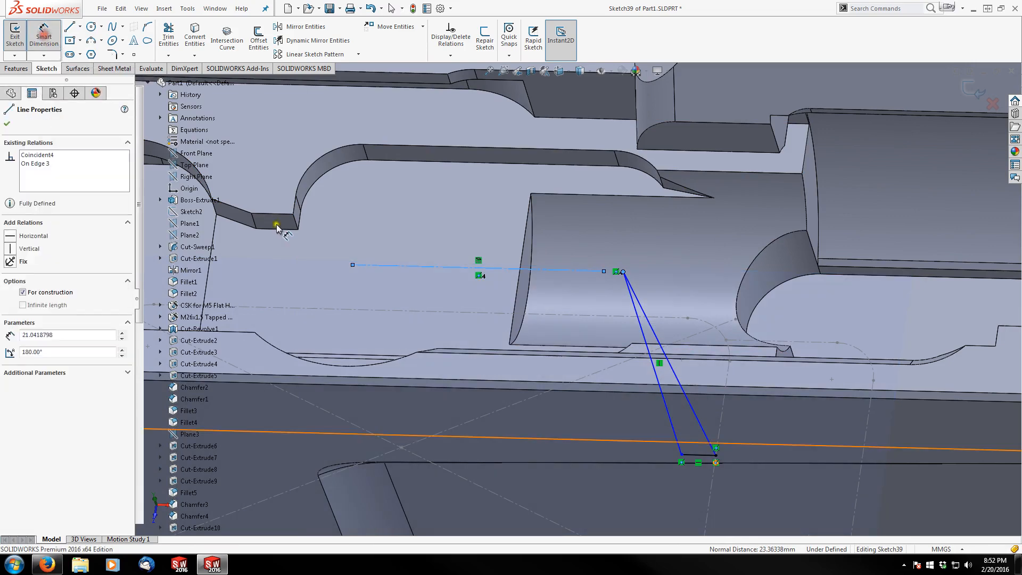
{"action": "key", "text": "Escape"}
{"action": "scroll", "coordinate": [573, 341], "scroll_direction": "up", "scroll_amount": 3}
{"action": "middle_click_drag", "start_coordinate": [572, 340], "coordinate": [569, 274]}
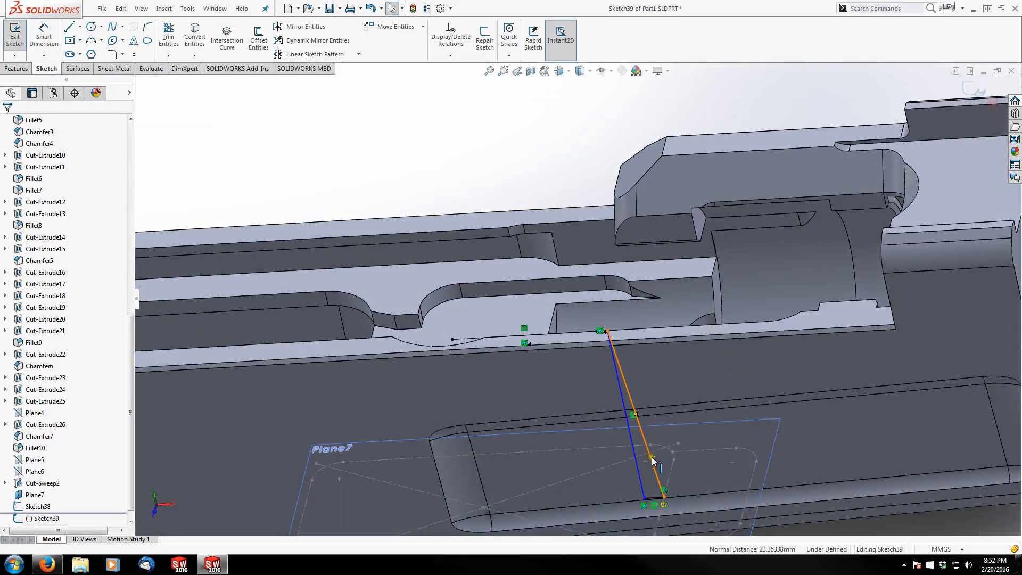
{"action": "left_click", "coordinate": [640, 471]}
{"action": "scroll", "coordinate": [641, 478], "scroll_direction": "up", "scroll_amount": 2}
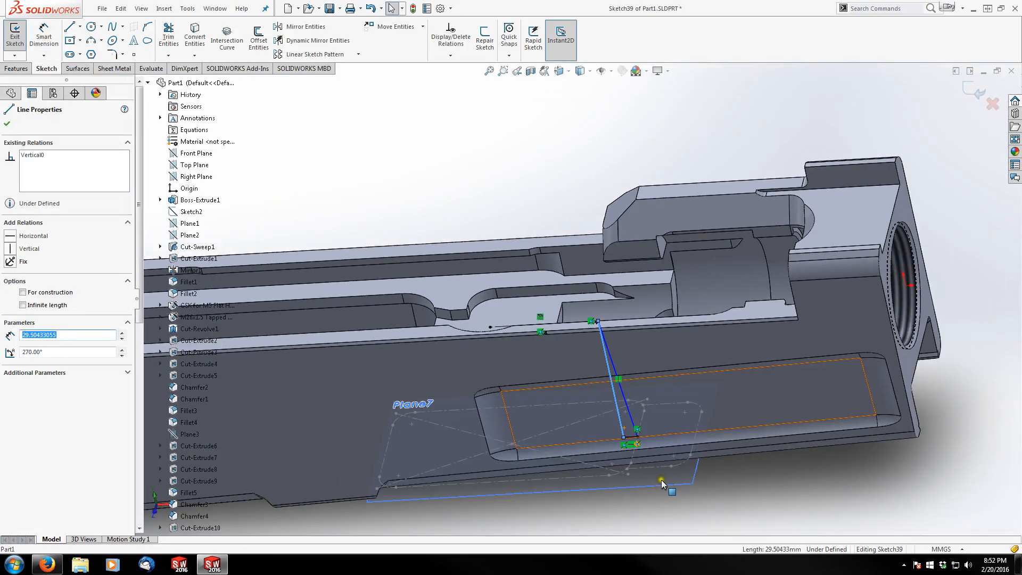
{"action": "middle_click_drag", "start_coordinate": [632, 450], "coordinate": [638, 430]}
{"action": "scroll", "coordinate": [648, 478], "scroll_direction": "down", "scroll_amount": 3}
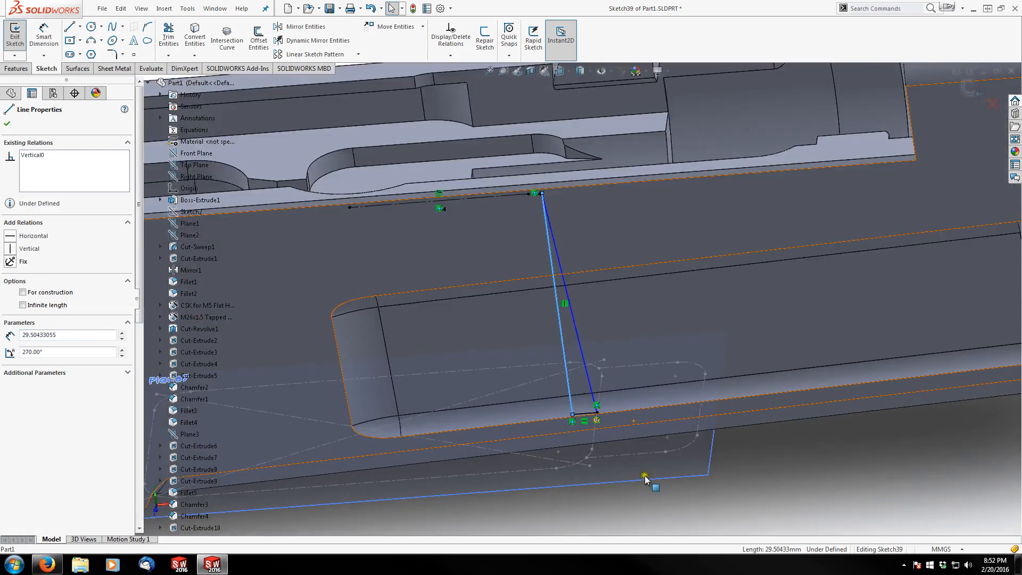
{"action": "left_click", "coordinate": [44, 37]}
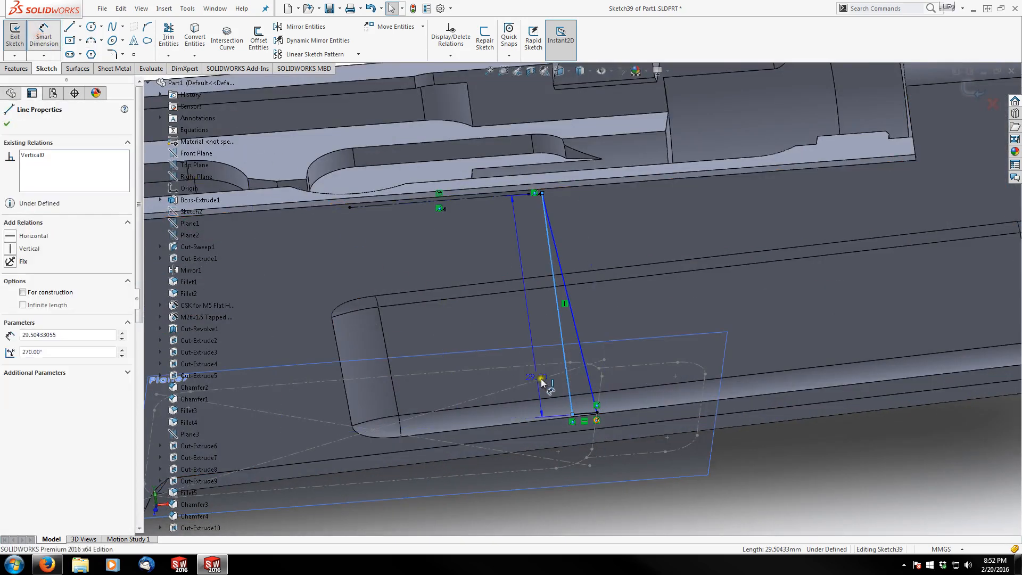
{"action": "left_click", "coordinate": [584, 354]}
{"action": "left_click", "coordinate": [601, 482]}
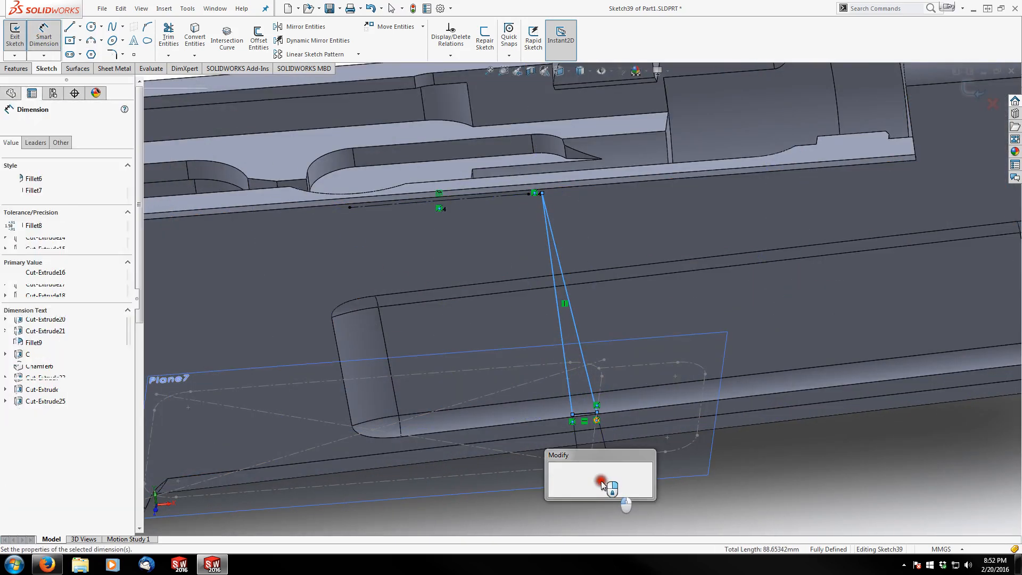
{"action": "type", "text": "15"}
{"action": "key", "text": "Return"}
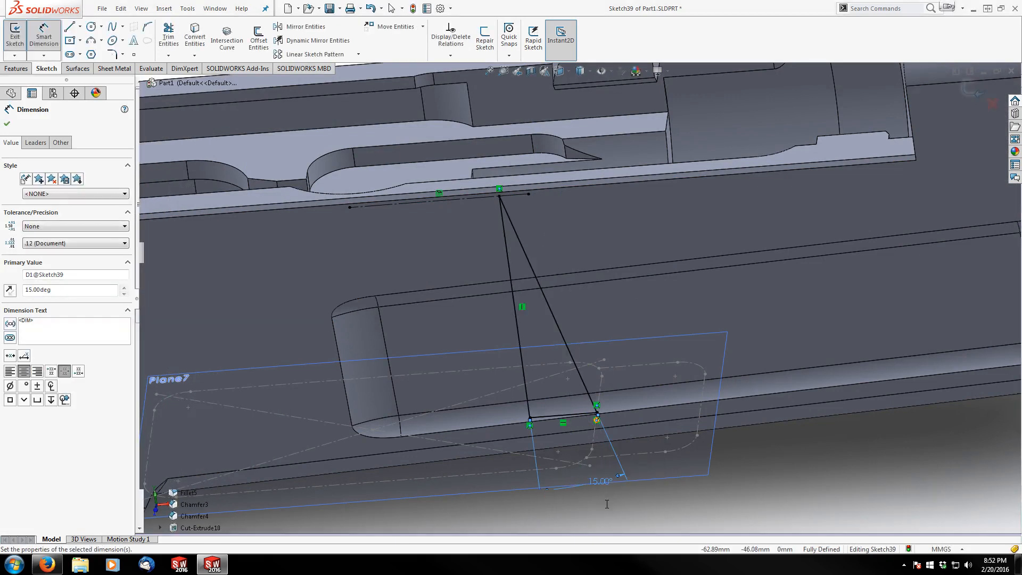
{"action": "key", "text": "Escape"}
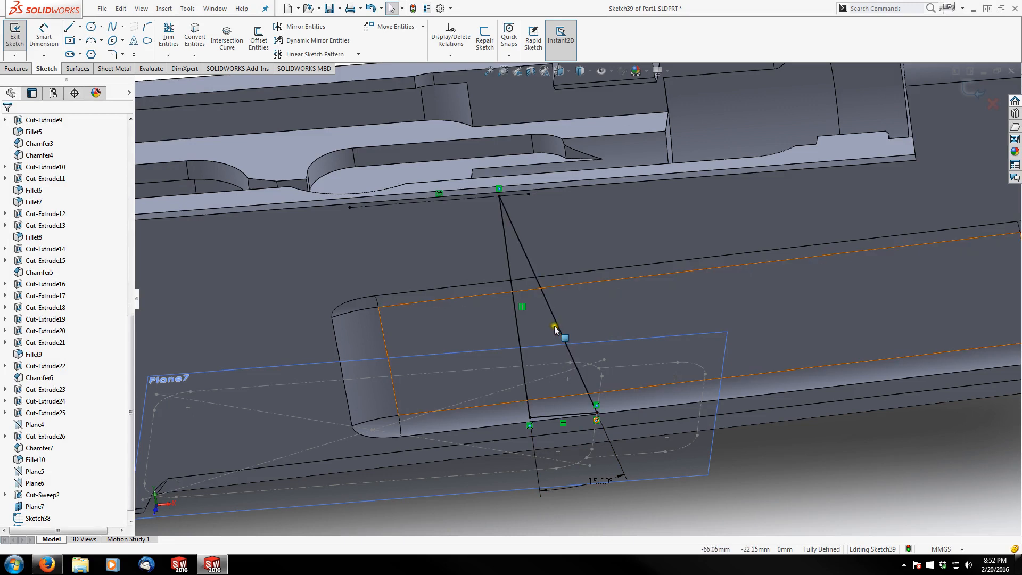
Turn the triangle's horizontal base and vertical side into construction lines, keep the sloping side solid, and exit the sketch.
{"action": "left_click", "coordinate": [547, 416]}
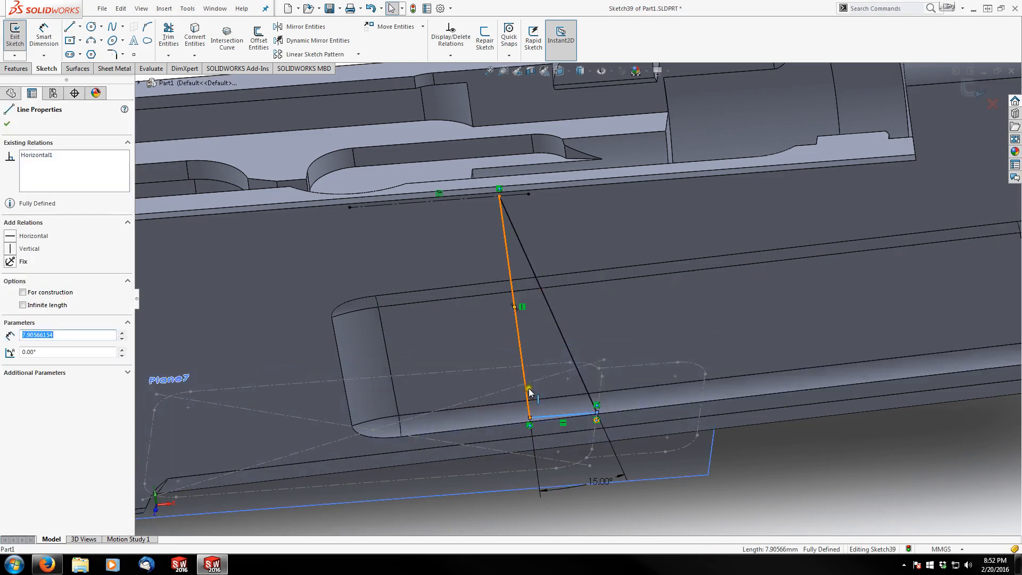
{"action": "left_click", "coordinate": [526, 394], "text": "ctrl"}
{"action": "left_click", "coordinate": [571, 360]}
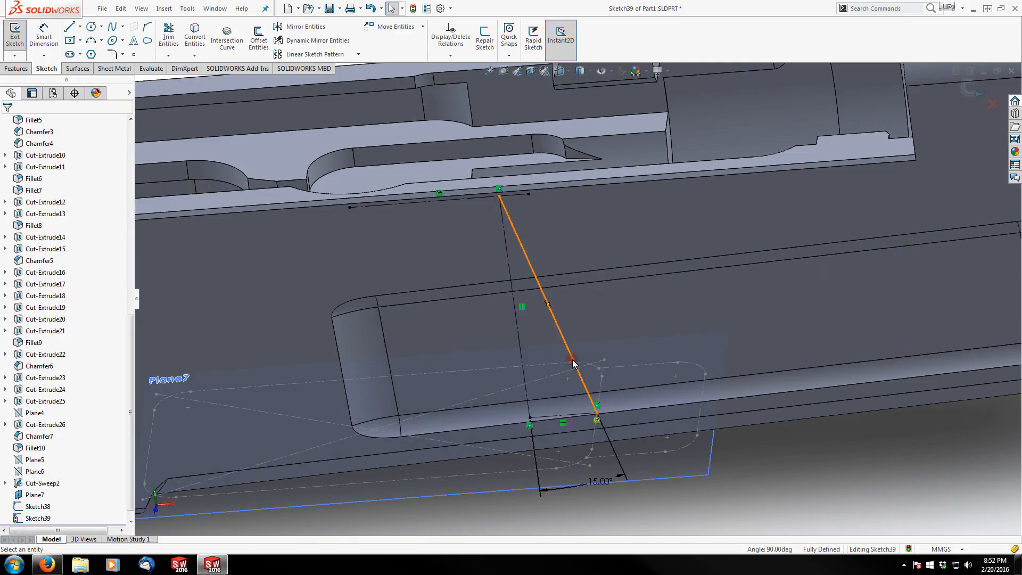
{"action": "scroll", "coordinate": [617, 319], "scroll_direction": "up", "scroll_amount": 3}
{"action": "scroll", "coordinate": [528, 290], "scroll_direction": "down", "scroll_amount": 1}
{"action": "middle_click_drag", "start_coordinate": [528, 291], "coordinate": [549, 306]}
{"action": "scroll", "coordinate": [585, 225], "scroll_direction": "up", "scroll_amount": 2}
{"action": "scroll", "coordinate": [527, 194], "scroll_direction": "down", "scroll_amount": 2}
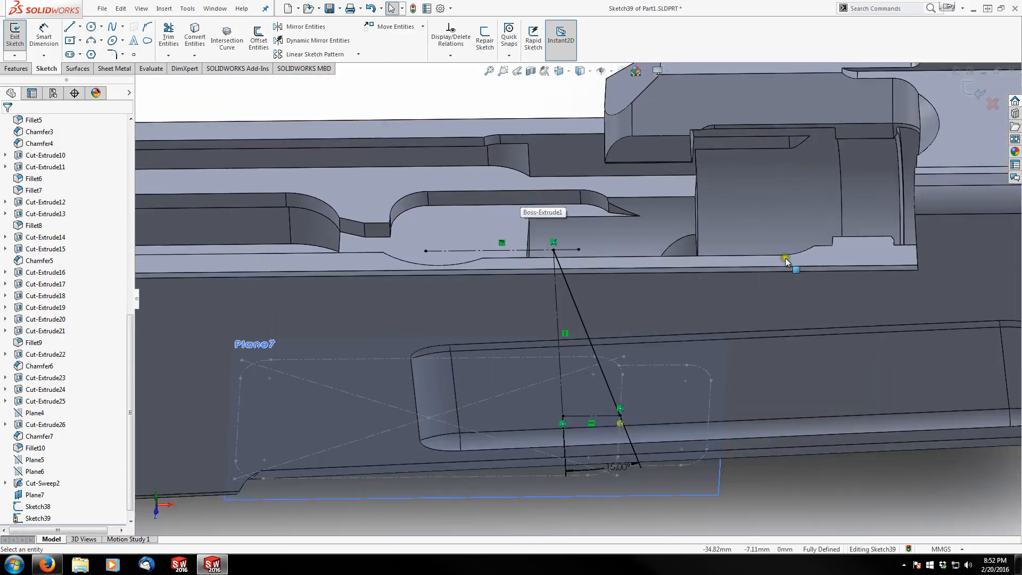
{"action": "scroll", "coordinate": [865, 169], "scroll_direction": "up", "scroll_amount": 1}
{"action": "left_click", "coordinate": [970, 95]}
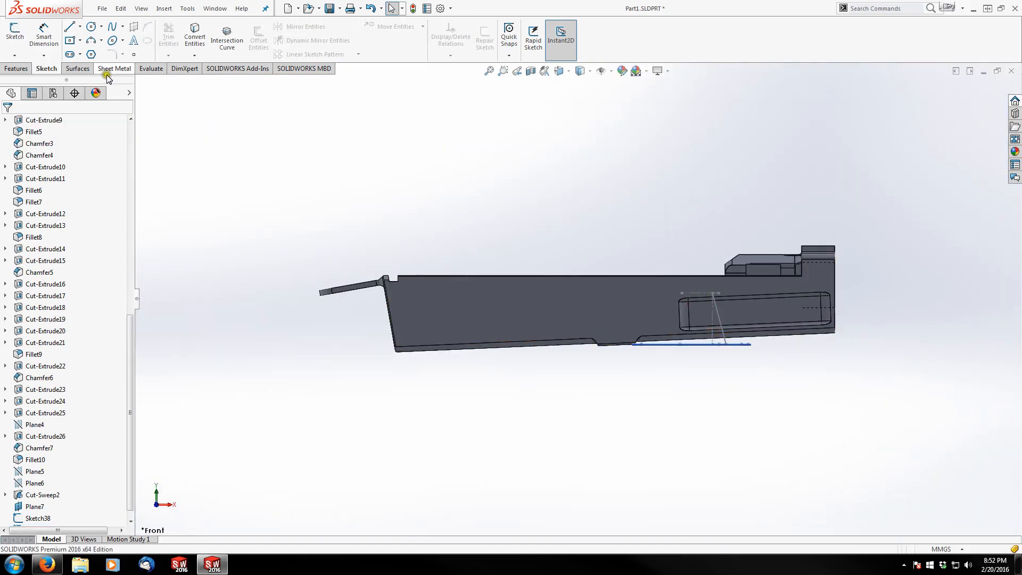
Start a new sketch on the flat inner face of the Cut-Extrude24 recess inside the receiver.
{"action": "left_click", "coordinate": [16, 38]}
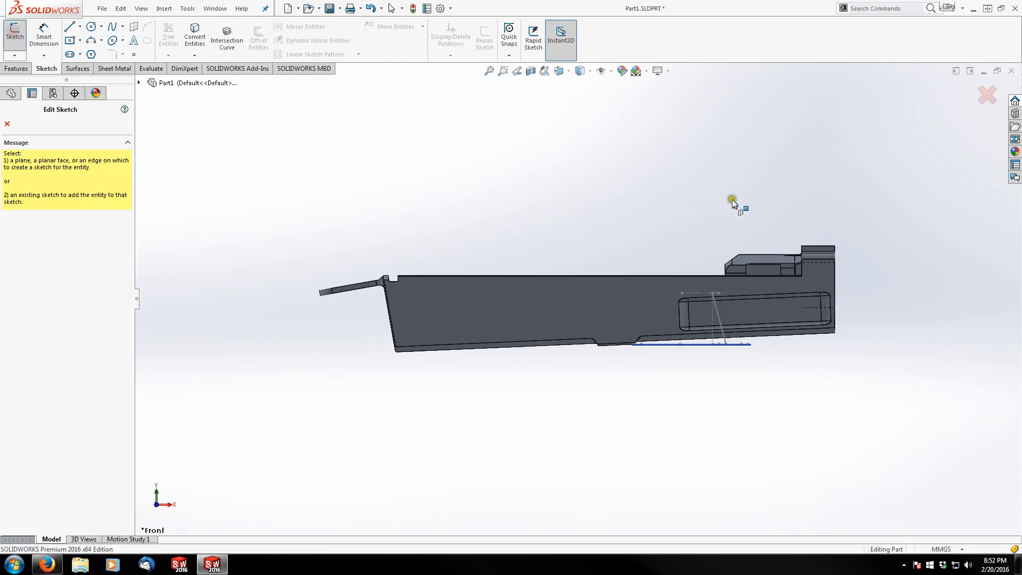
{"action": "scroll", "coordinate": [728, 324], "scroll_direction": "down", "scroll_amount": 10}
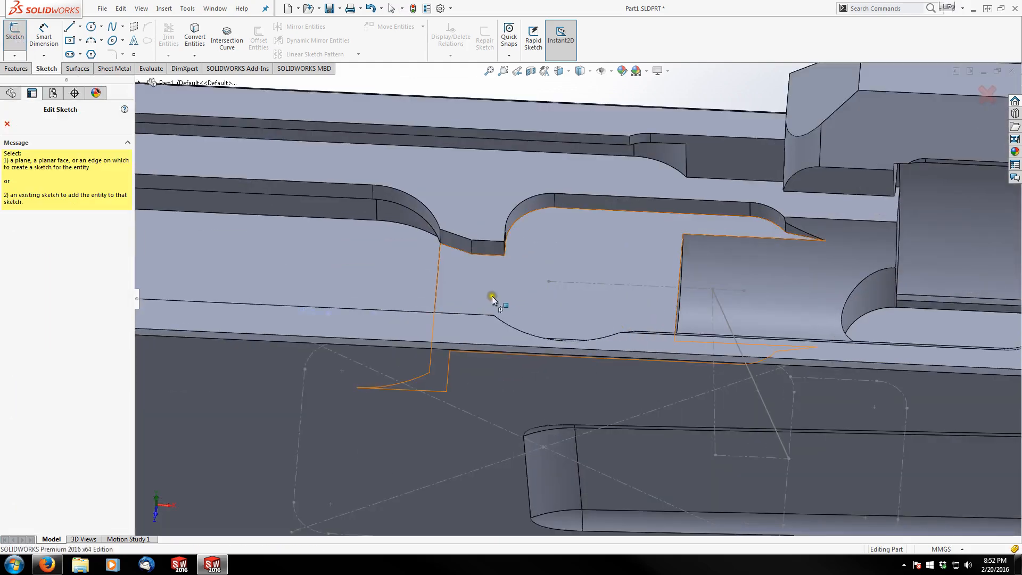
{"action": "left_click", "coordinate": [508, 284]}
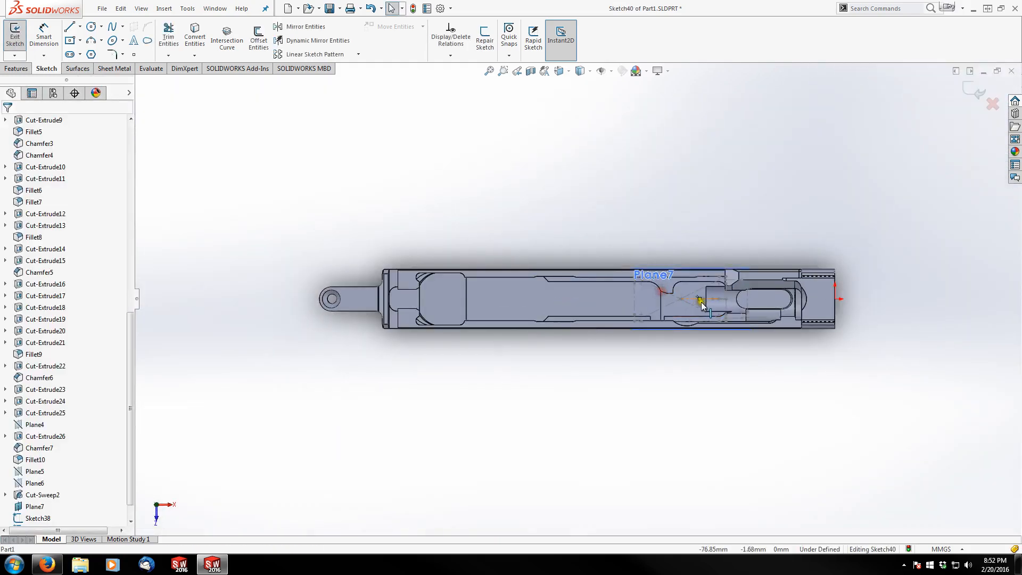
{"action": "scroll", "coordinate": [653, 299], "scroll_direction": "down", "scroll_amount": 2}
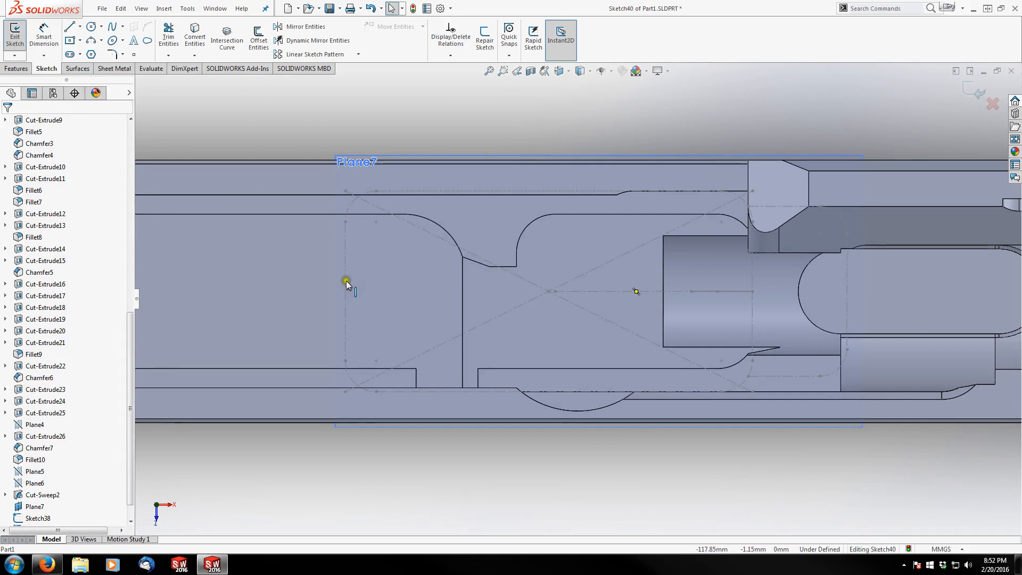
Sketch a center rectangle about 42 by 30 mm on the receiver's centerline, overlapping the construction outline's larger rectangle.
{"action": "left_click", "coordinate": [70, 41]}
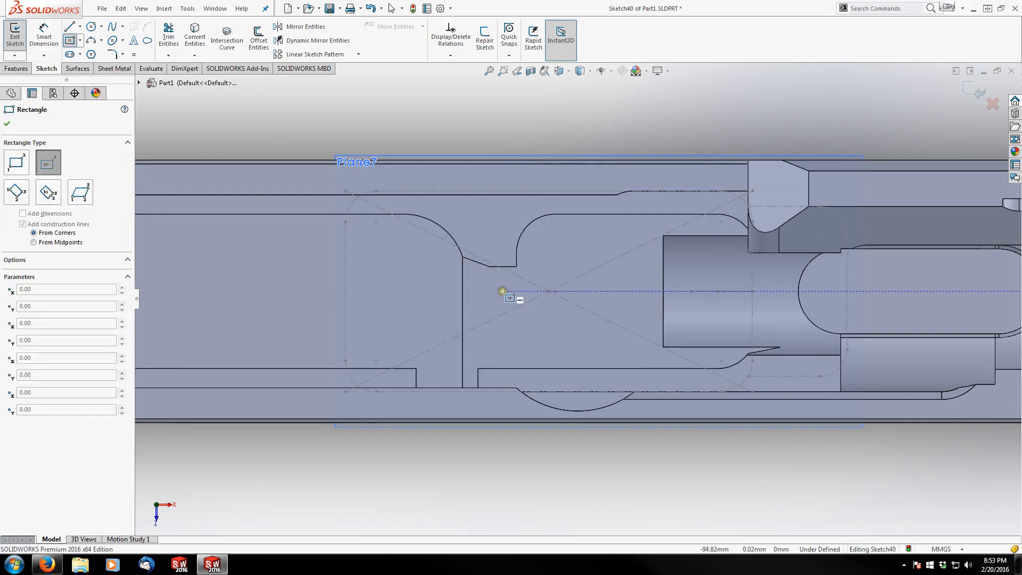
{"action": "left_click", "coordinate": [502, 291]}
{"action": "left_click", "coordinate": [664, 176]}
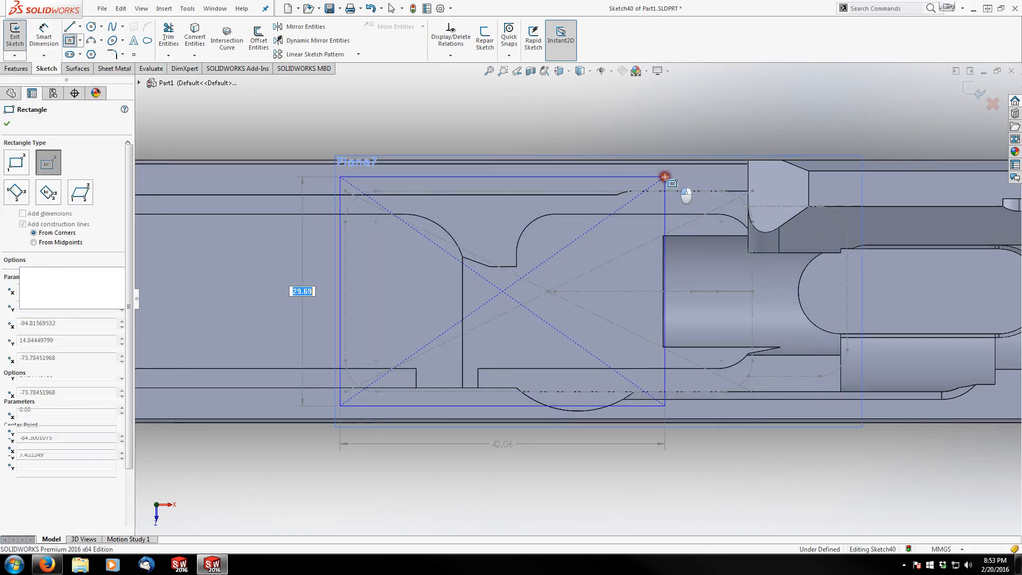
{"action": "key", "text": "Escape"}
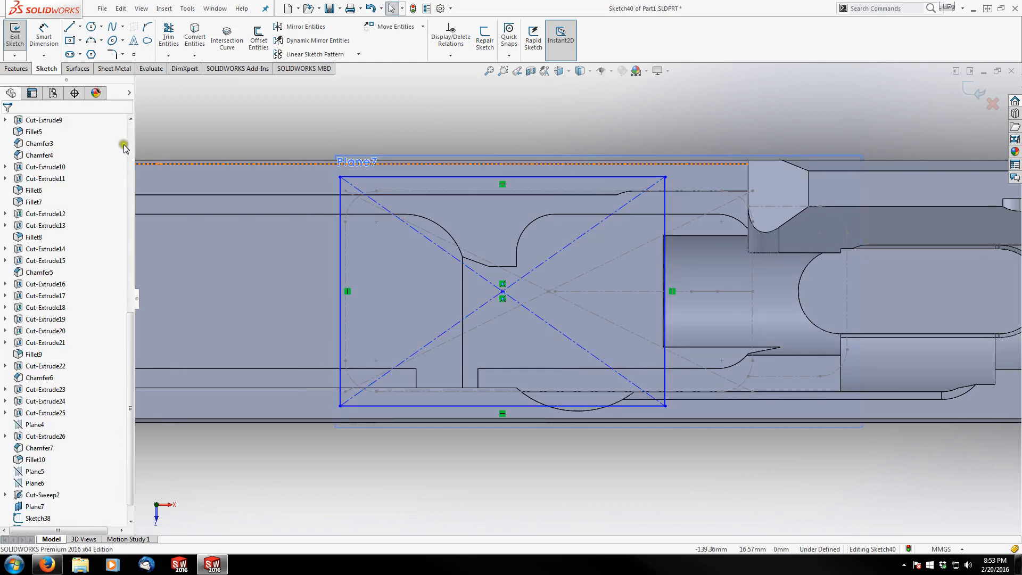
Round all four corners of the rectangle with 4 mm sketch fillets.
{"action": "left_click", "coordinate": [112, 53]}
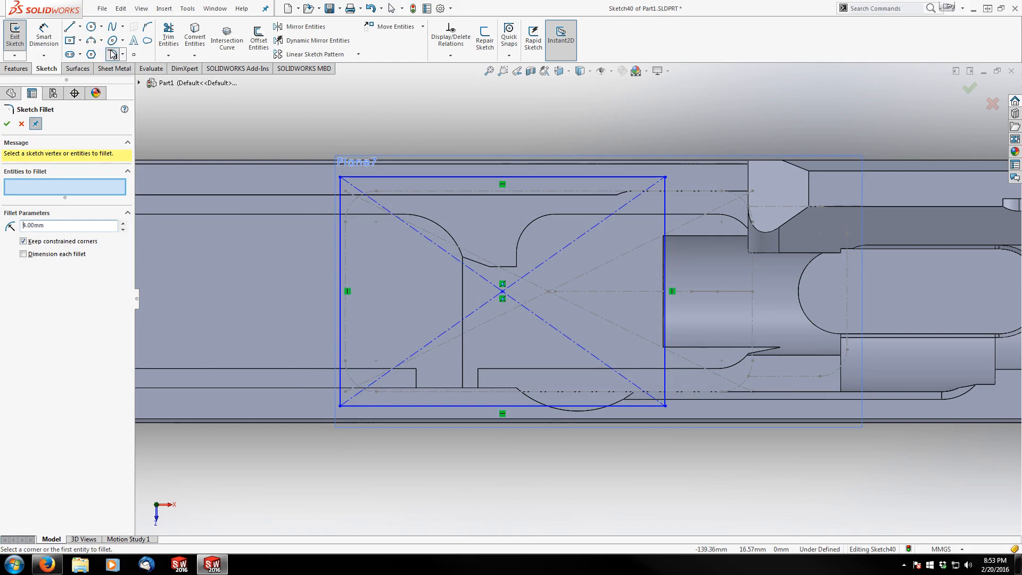
{"action": "left_click", "coordinate": [339, 176]}
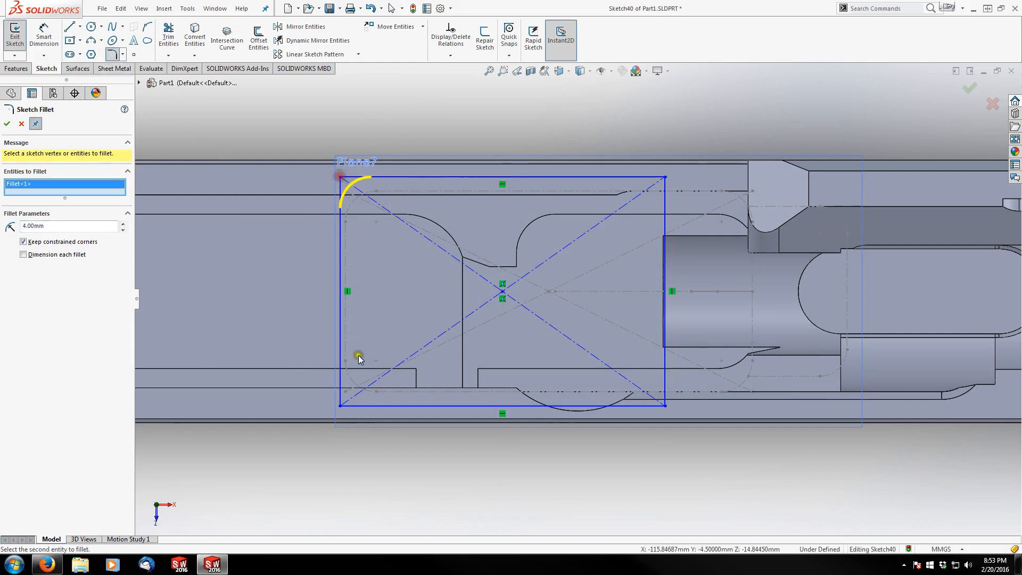
{"action": "left_click", "coordinate": [340, 406]}
{"action": "left_click", "coordinate": [665, 405]}
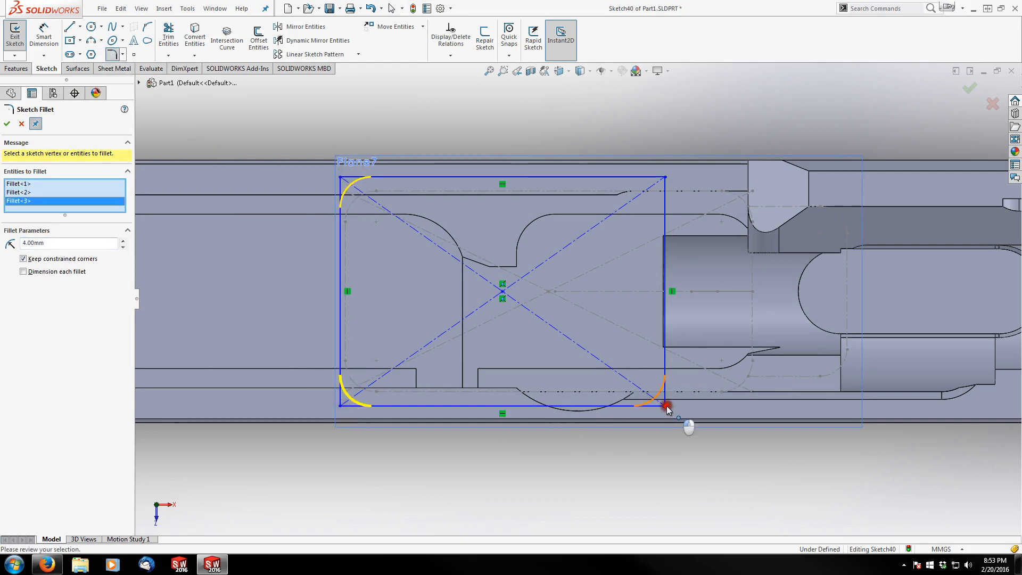
{"action": "left_click", "coordinate": [667, 179]}
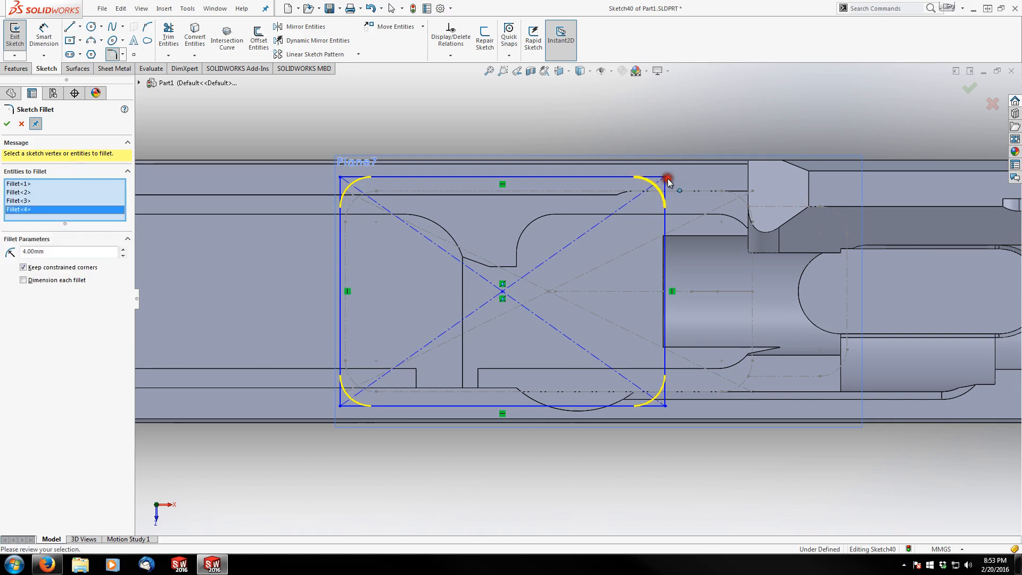
{"action": "left_click", "coordinate": [8, 127]}
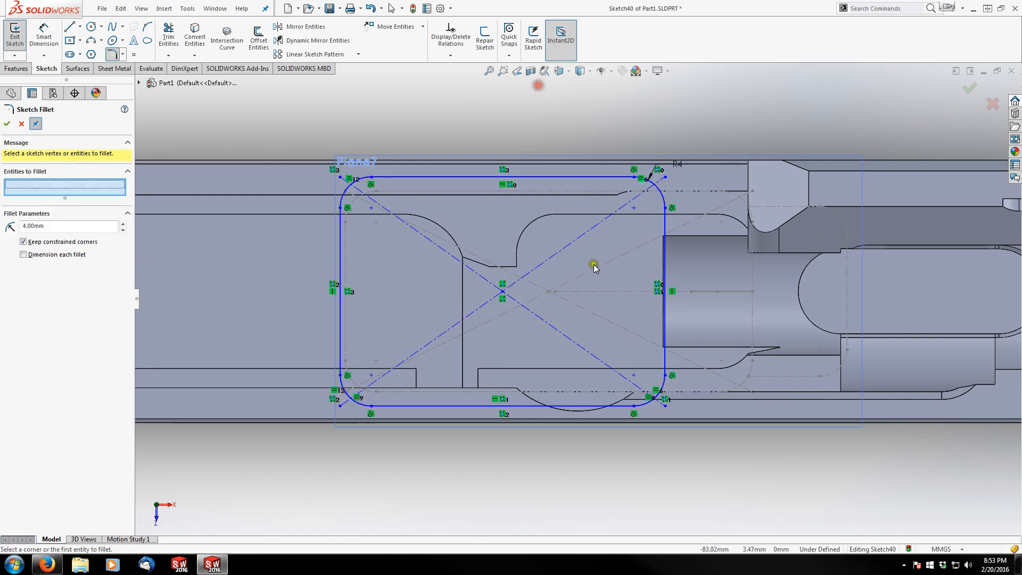
{"action": "scroll", "coordinate": [585, 294], "scroll_direction": "up", "scroll_amount": 4}
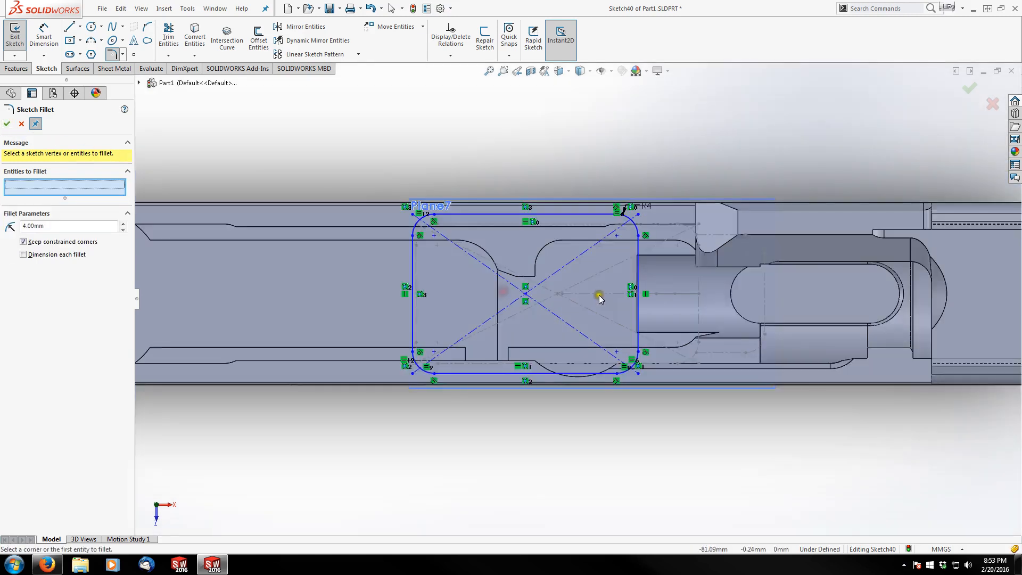
{"action": "left_click", "coordinate": [9, 124]}
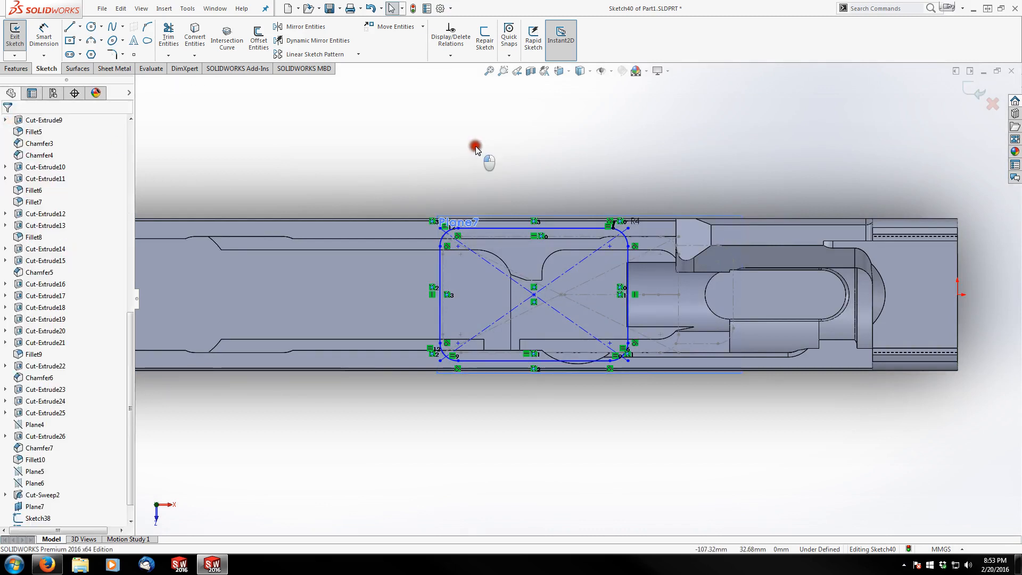
Add a horizontal relation between the rectangle's center point and the origin.
{"action": "left_click", "coordinate": [534, 295]}
{"action": "scroll", "coordinate": [884, 309], "scroll_direction": "up", "scroll_amount": 1}
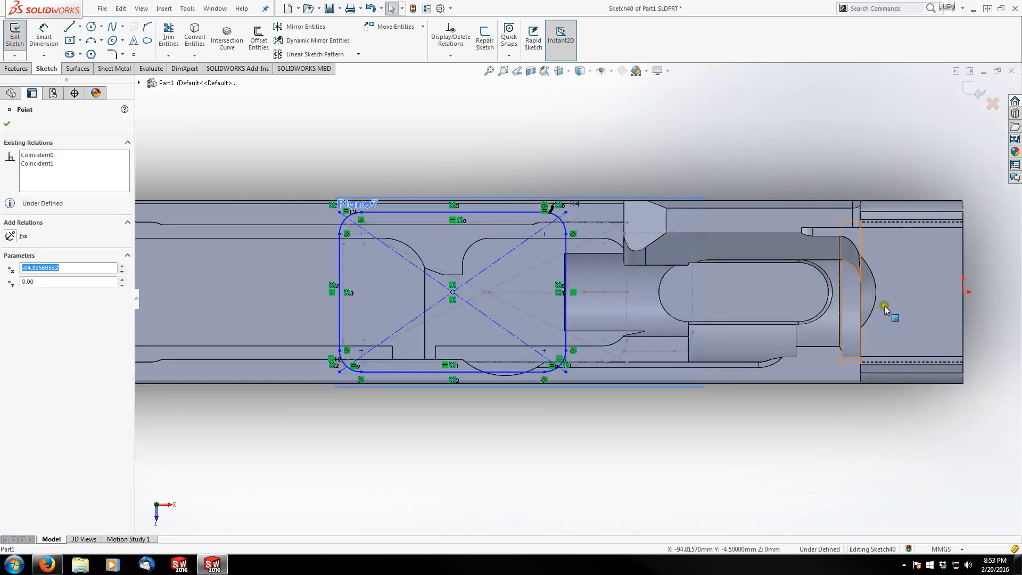
{"action": "left_click", "coordinate": [971, 290], "text": "ctrl"}
{"action": "left_click", "coordinate": [934, 247]}
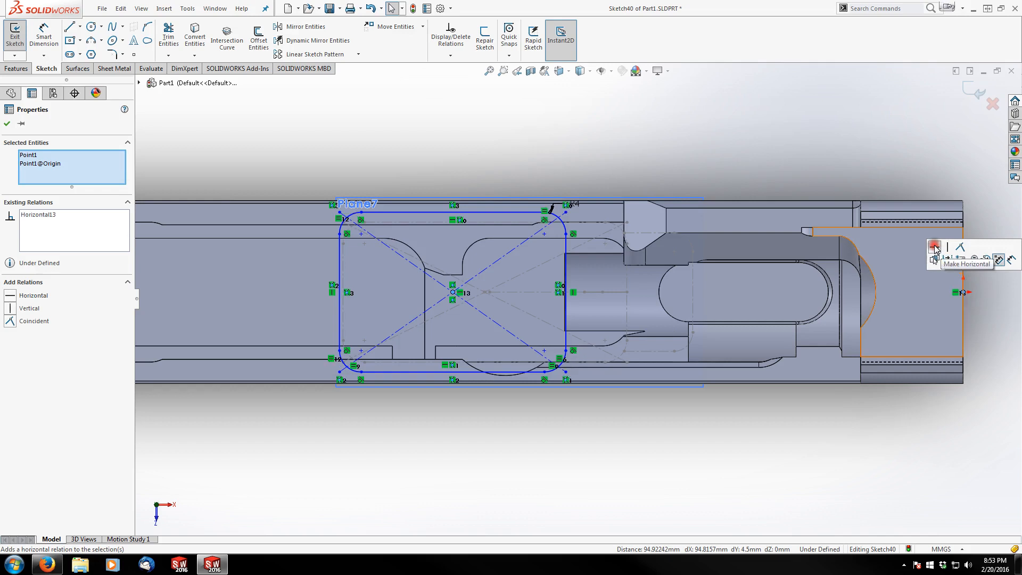
{"action": "left_click", "coordinate": [568, 114]}
Make the rounded rectangle's upper long edge collinear with the matching long line of the lower construction outline.
{"action": "scroll", "coordinate": [402, 278], "scroll_direction": "down", "scroll_amount": 1}
{"action": "scroll", "coordinate": [479, 258], "scroll_direction": "up", "scroll_amount": 3}
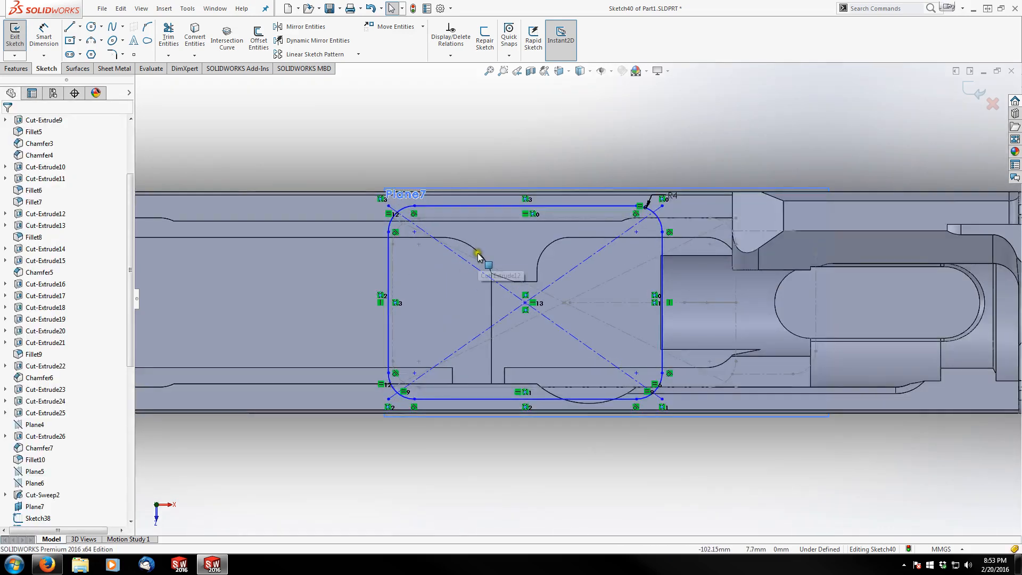
{"action": "left_click", "coordinate": [468, 208]}
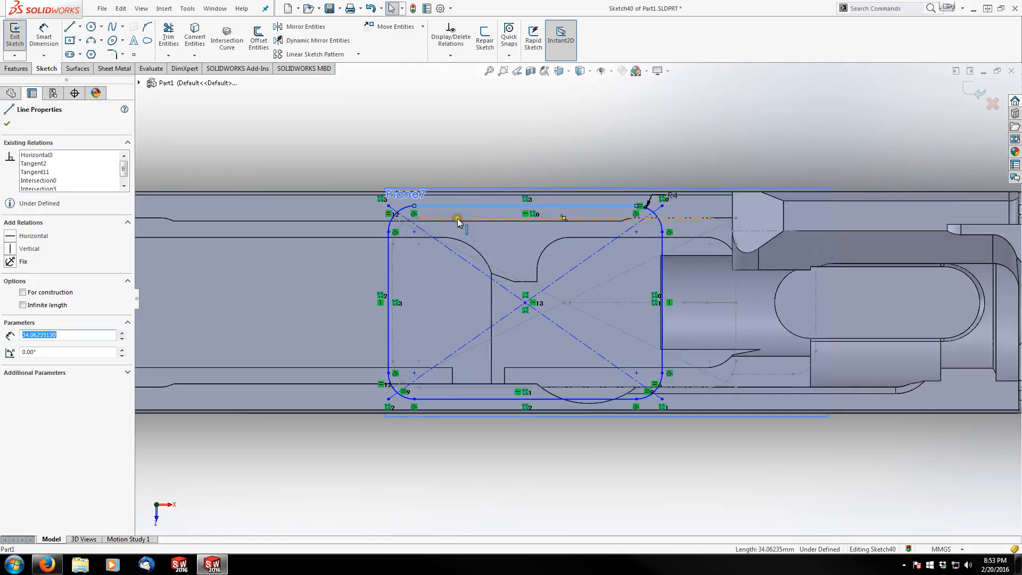
{"action": "left_click", "coordinate": [458, 218], "text": "ctrl"}
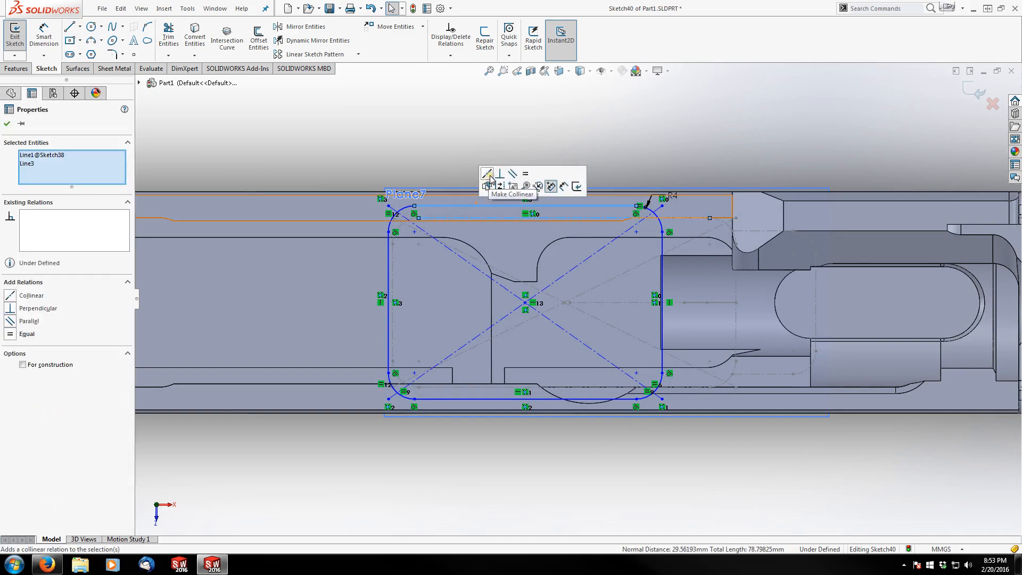
{"action": "left_click", "coordinate": [491, 180]}
{"action": "left_click", "coordinate": [415, 105]}
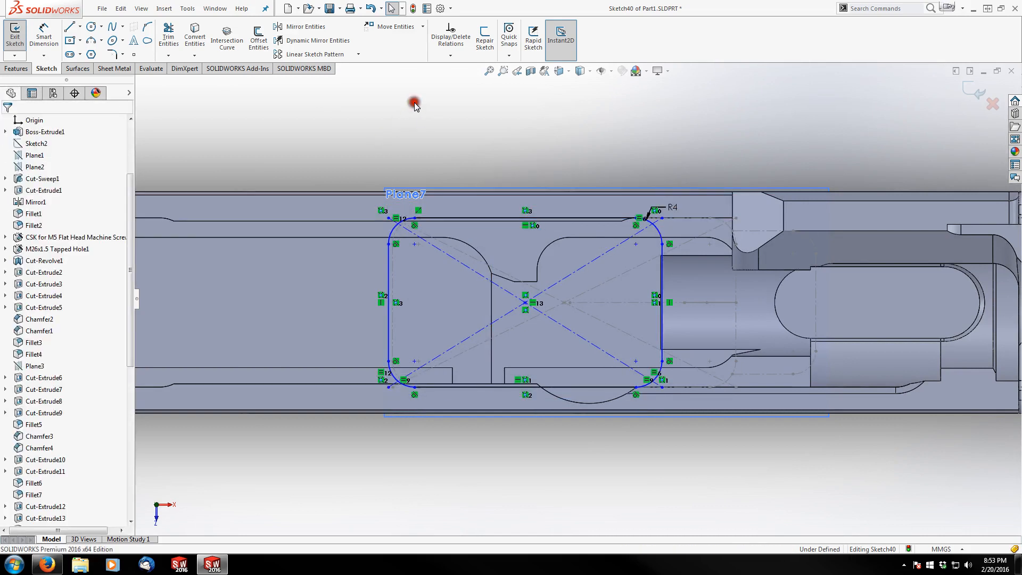
Make the rounded rectangle's short edge farthest from the origin collinear with the matching short line of the construction outline.
{"action": "left_click", "coordinate": [389, 263]}
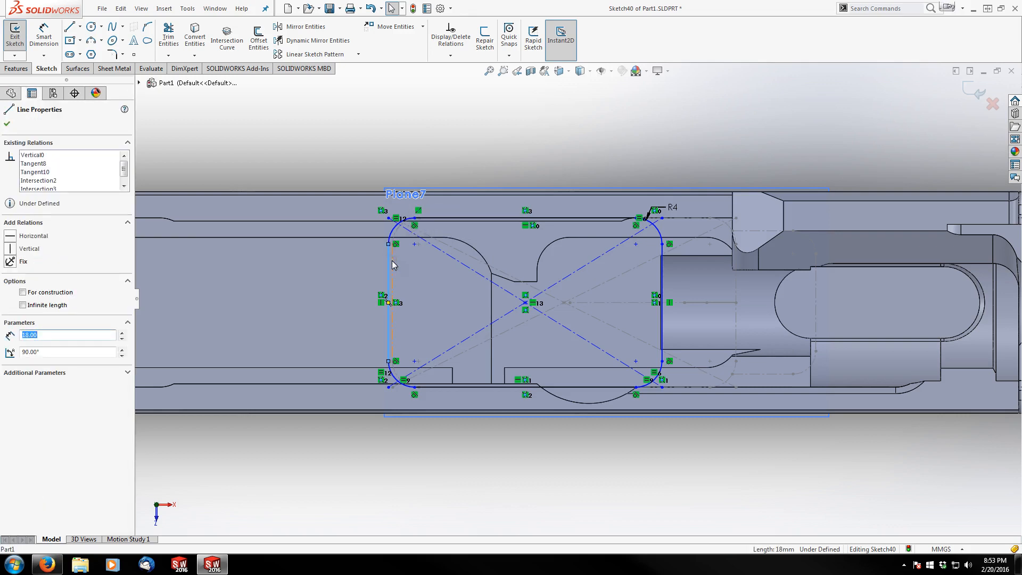
{"action": "left_click", "coordinate": [393, 261], "text": "ctrl"}
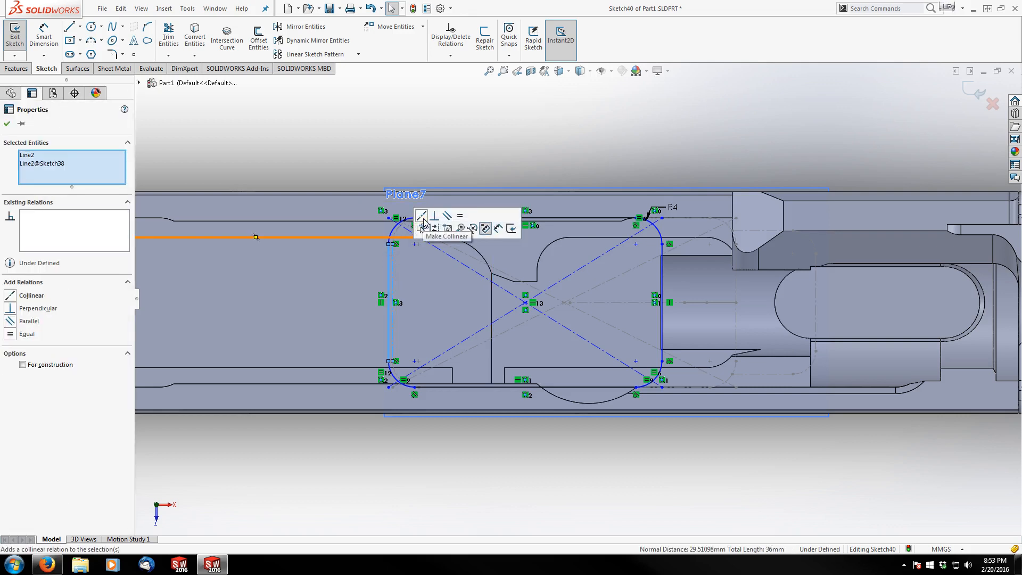
{"action": "left_click", "coordinate": [423, 218]}
Make the rectangle's short edge nearest the origin coincident with the slanted guide line's upper endpoint, and exit the sketch.
{"action": "middle_click_drag", "start_coordinate": [588, 126], "coordinate": [655, 222]}
{"action": "scroll", "coordinate": [655, 221], "scroll_direction": "down", "scroll_amount": 3}
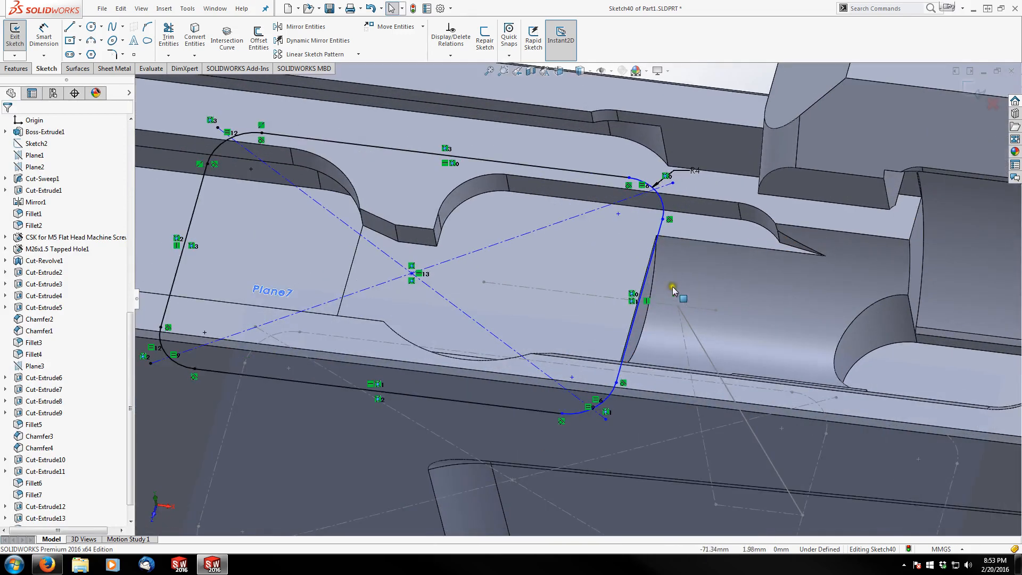
{"action": "left_click", "coordinate": [649, 272]}
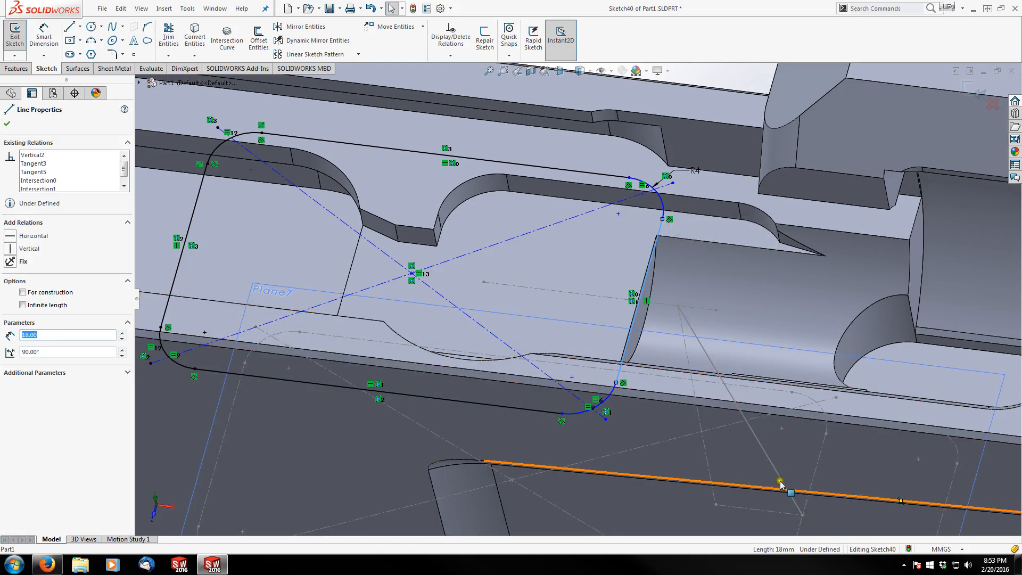
{"action": "left_click", "coordinate": [678, 307], "text": "ctrl"}
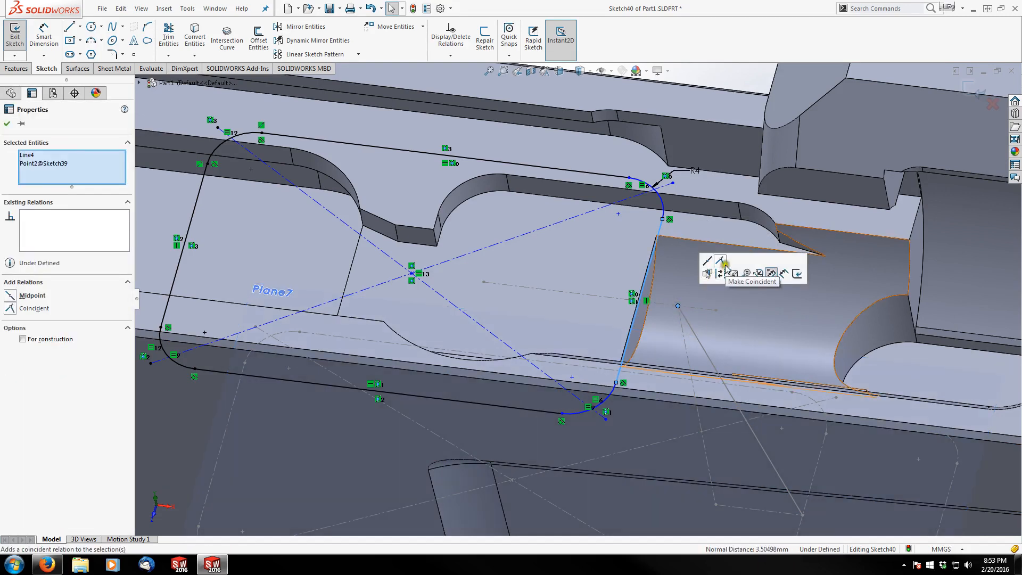
{"action": "left_click", "coordinate": [721, 261]}
{"action": "scroll", "coordinate": [623, 297], "scroll_direction": "up", "scroll_amount": 3}
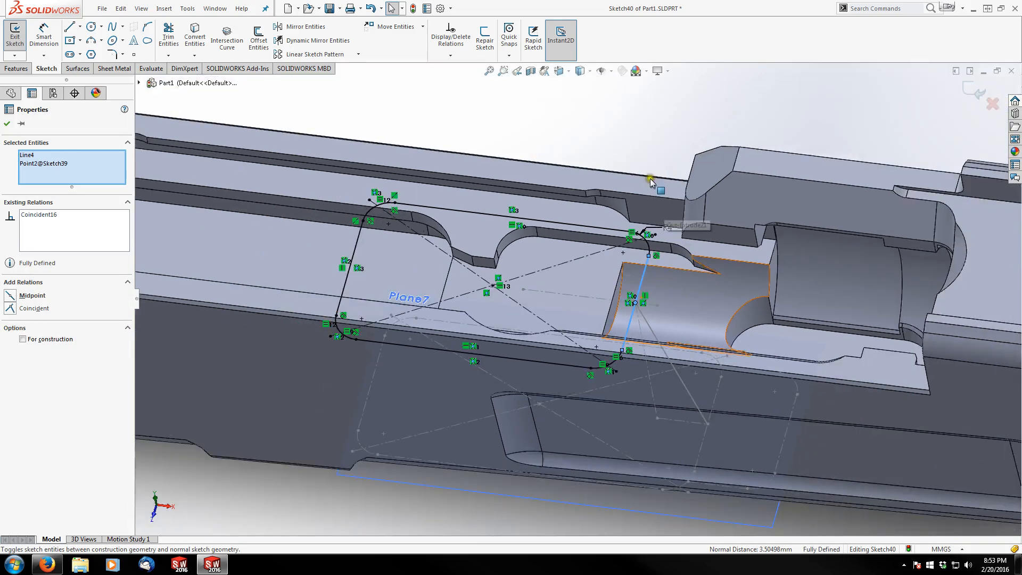
{"action": "key", "text": "Escape"}
{"action": "scroll", "coordinate": [520, 319], "scroll_direction": "up", "scroll_amount": 3}
{"action": "mouse_move", "coordinate": [520, 319]}
{"action": "middle_mouse_down"}
{"action": "mouse_move", "coordinate": [516, 232]}
{"action": "mouse_move", "coordinate": [577, 181]}
{"action": "mouse_move", "coordinate": [538, 139]}
{"action": "mouse_move", "coordinate": [525, 224]}
{"action": "mouse_move", "coordinate": [548, 319]}
{"action": "mouse_move", "coordinate": [564, 314]}
{"action": "middle_mouse_up"}
{"action": "left_click", "coordinate": [976, 94]}
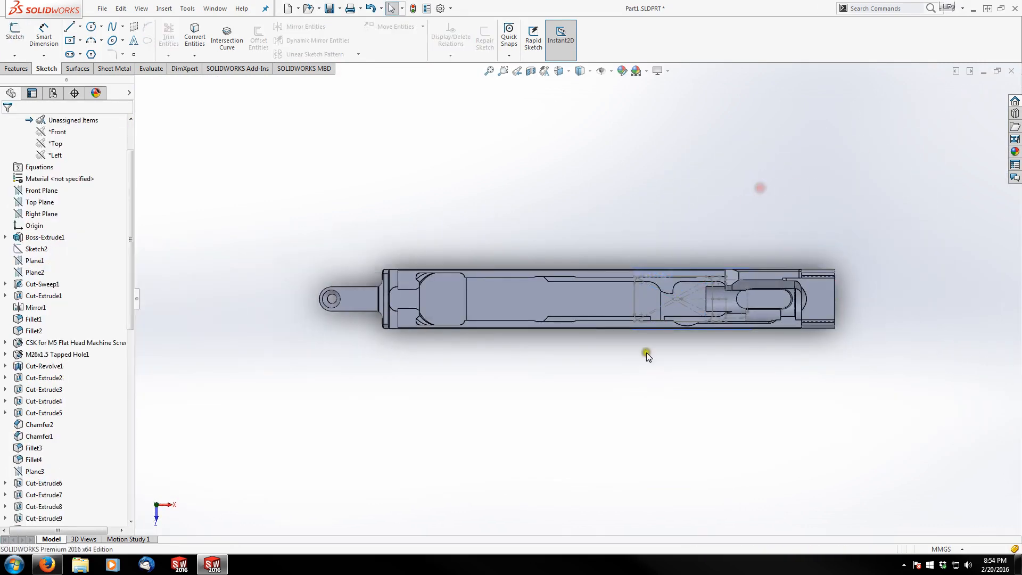
{"action": "middle_click_drag", "start_coordinate": [645, 353], "coordinate": [745, 368]}
{"action": "scroll", "coordinate": [618, 260], "scroll_direction": "down", "scroll_amount": 10}
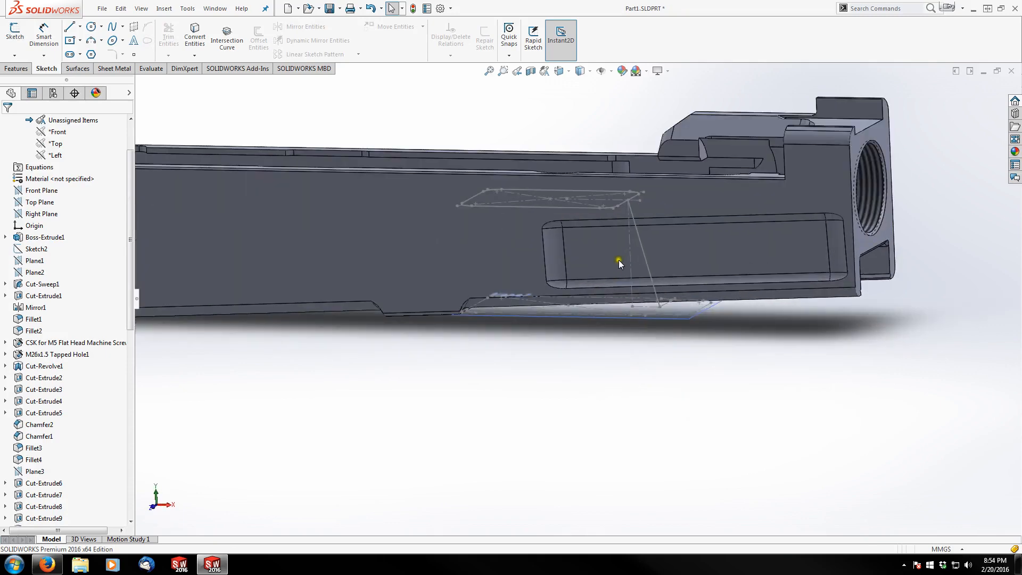
{"action": "scroll", "coordinate": [641, 305], "scroll_direction": "down", "scroll_amount": 5}
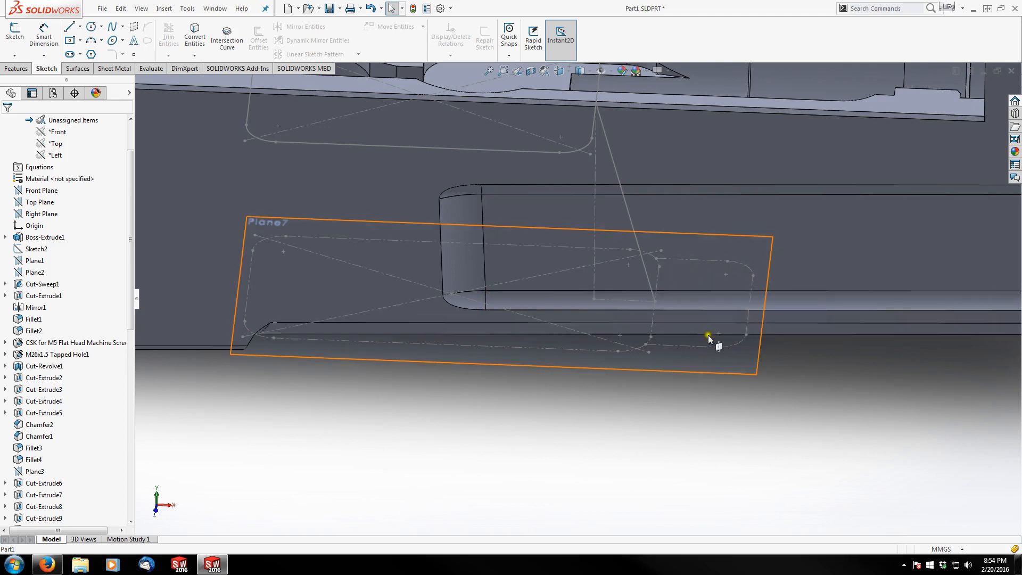
{"action": "scroll", "coordinate": [474, 223], "scroll_direction": "up", "scroll_amount": 3}
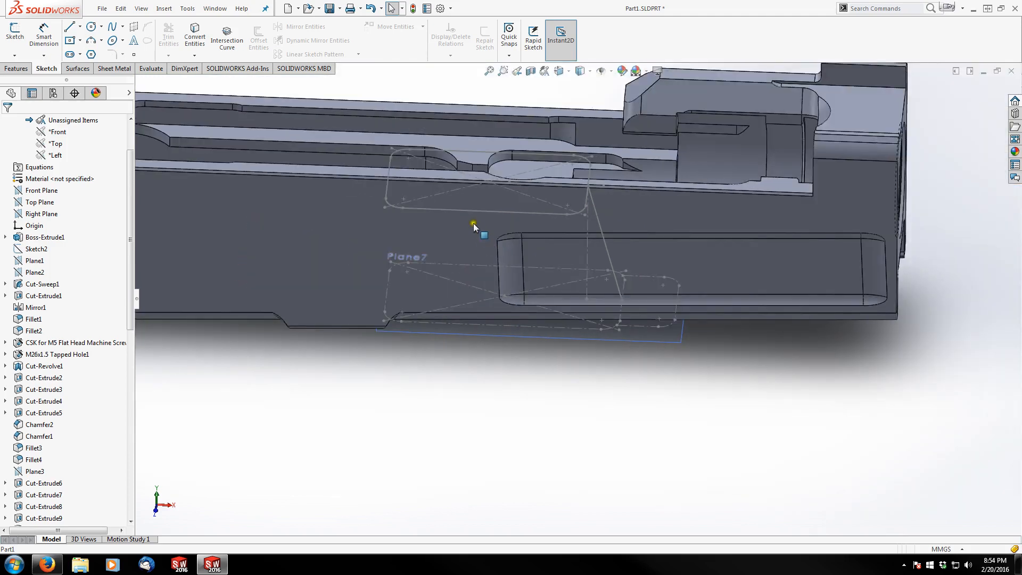
{"action": "scroll", "coordinate": [458, 232], "scroll_direction": "down", "scroll_amount": 2}
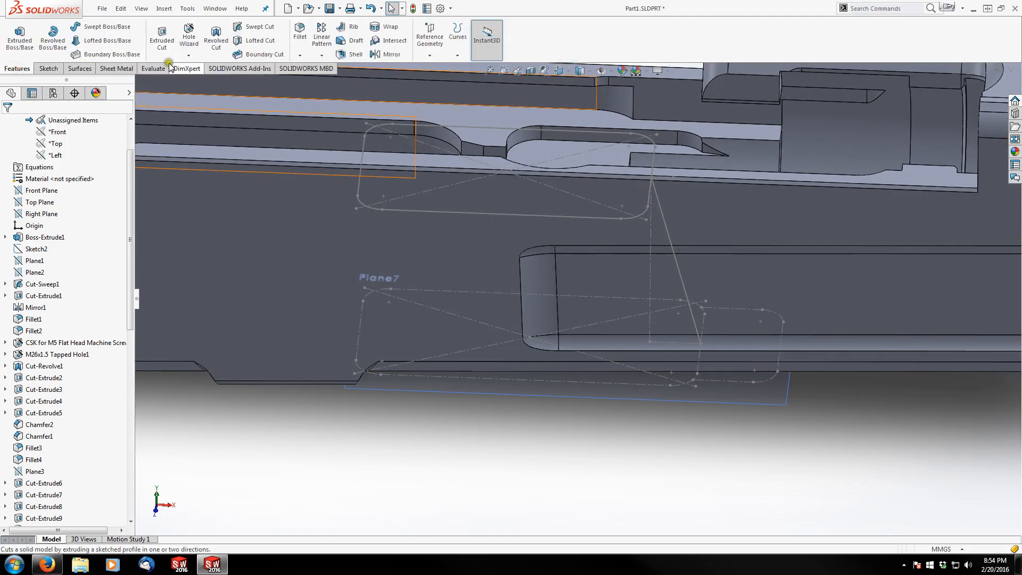
{"action": "left_click", "coordinate": [260, 45]}
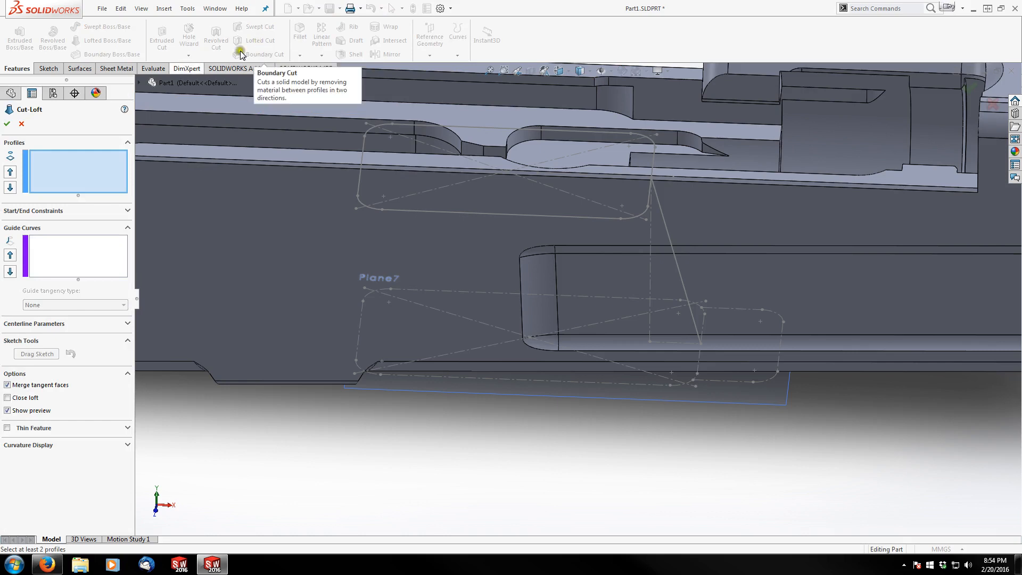
{"action": "left_click", "coordinate": [23, 119]}
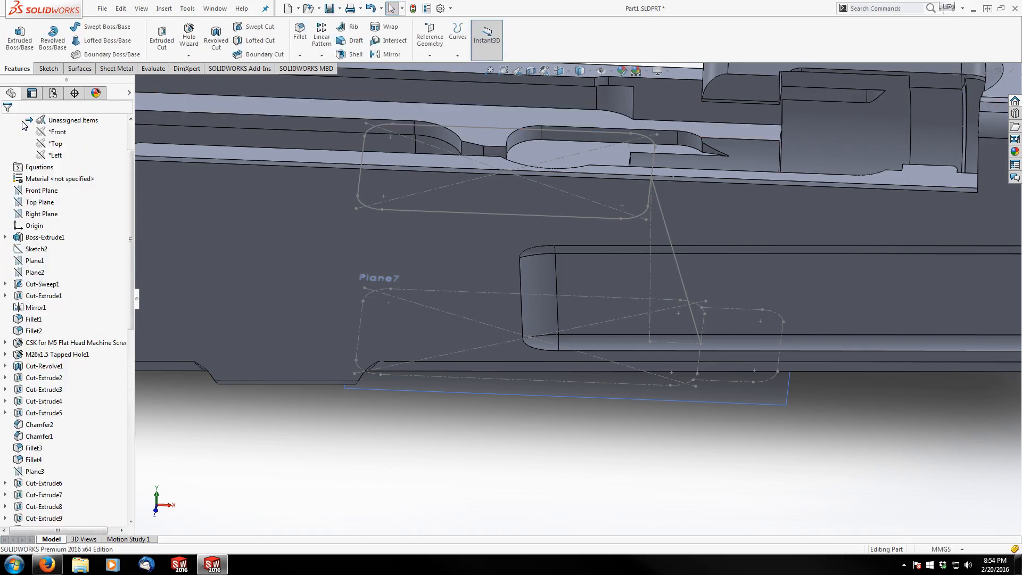
Start a new sketch on Plane7 below the receiver.
{"action": "left_click", "coordinate": [47, 68]}
{"action": "left_click", "coordinate": [21, 48]}
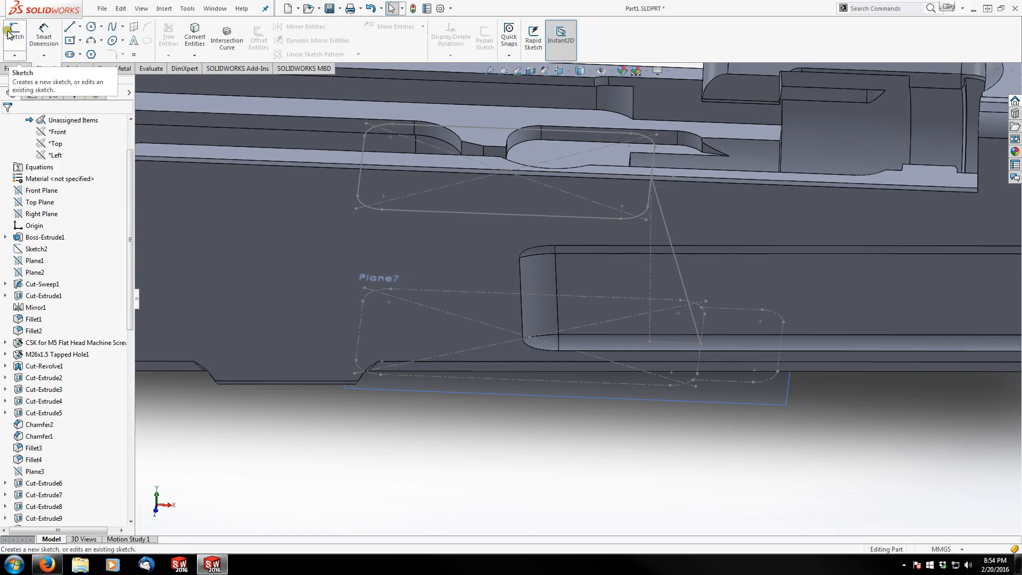
{"action": "left_click", "coordinate": [8, 32]}
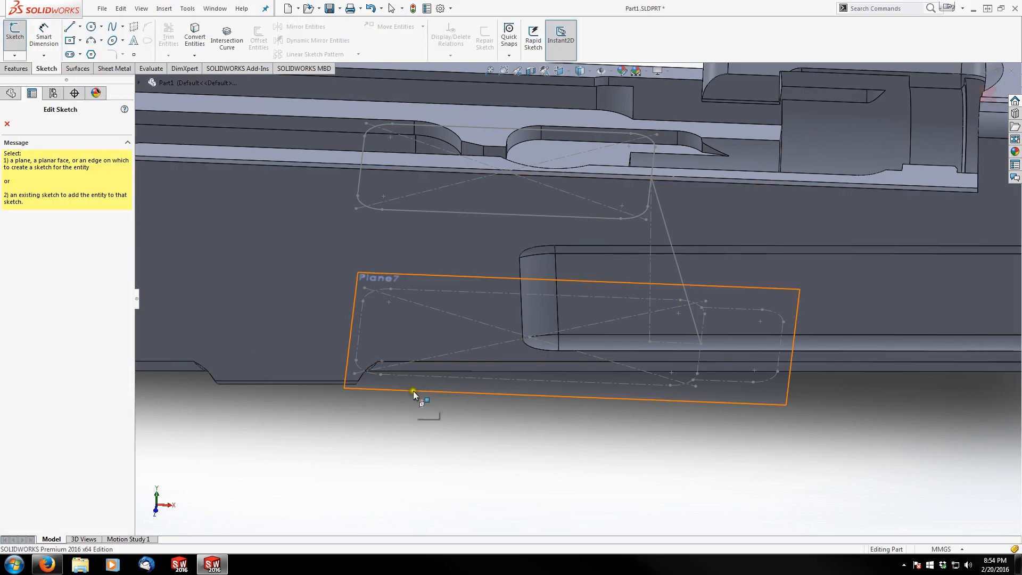
{"action": "left_click", "coordinate": [429, 391]}
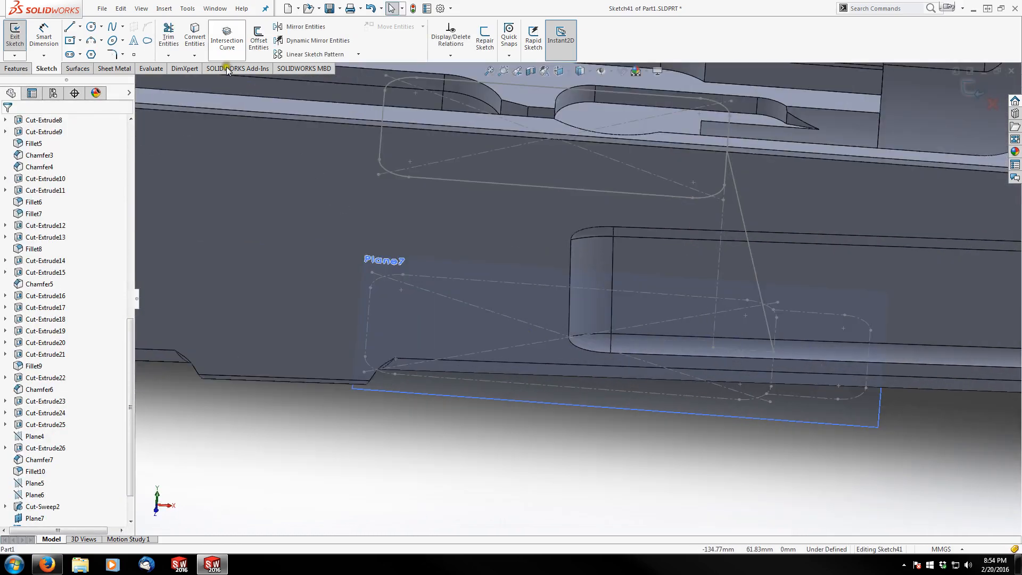
Convert the four lines and four corner arcs of the construction outline's larger rounded rectangle into sketch entities, and exit the sketch.
{"action": "left_click", "coordinate": [195, 37]}
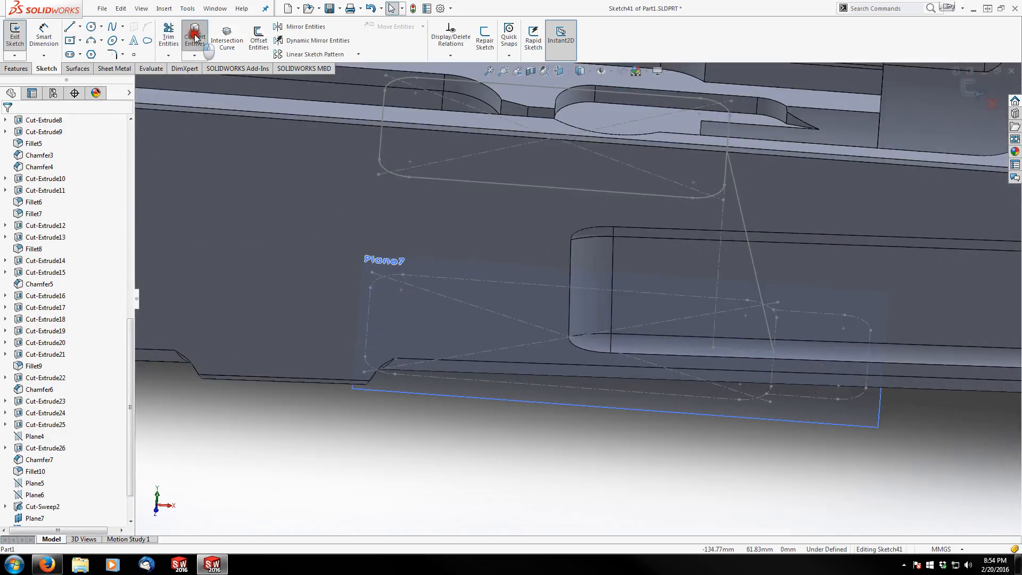
{"action": "left_click", "coordinate": [367, 335]}
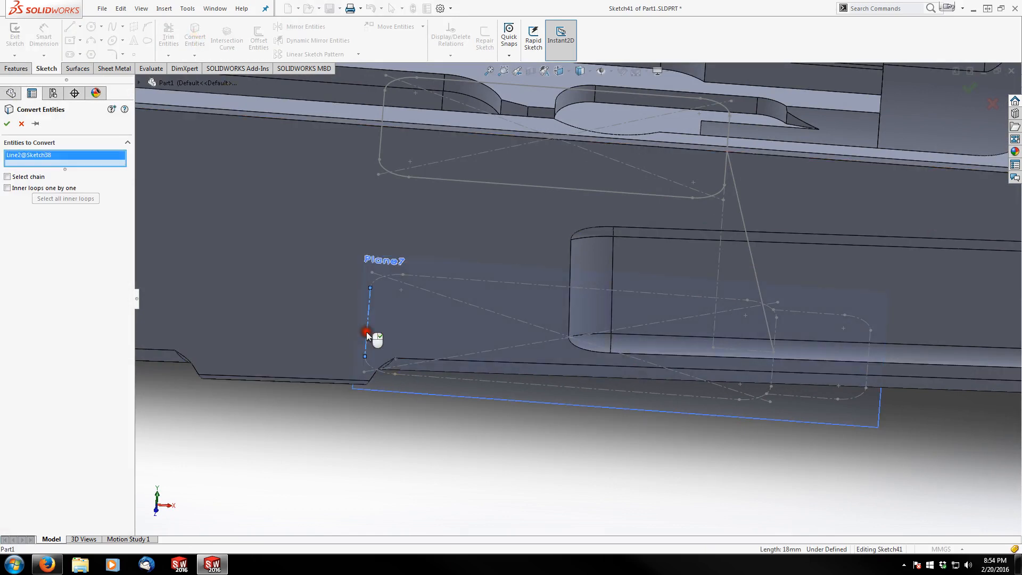
{"action": "left_click", "coordinate": [384, 372]}
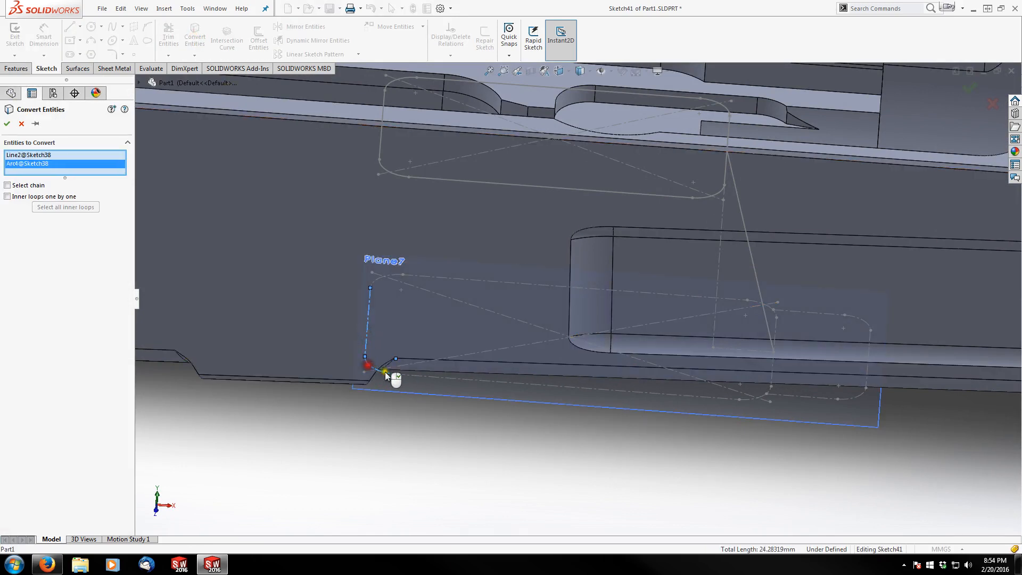
{"action": "left_click", "coordinate": [419, 377]}
{"action": "left_click", "coordinate": [745, 402]}
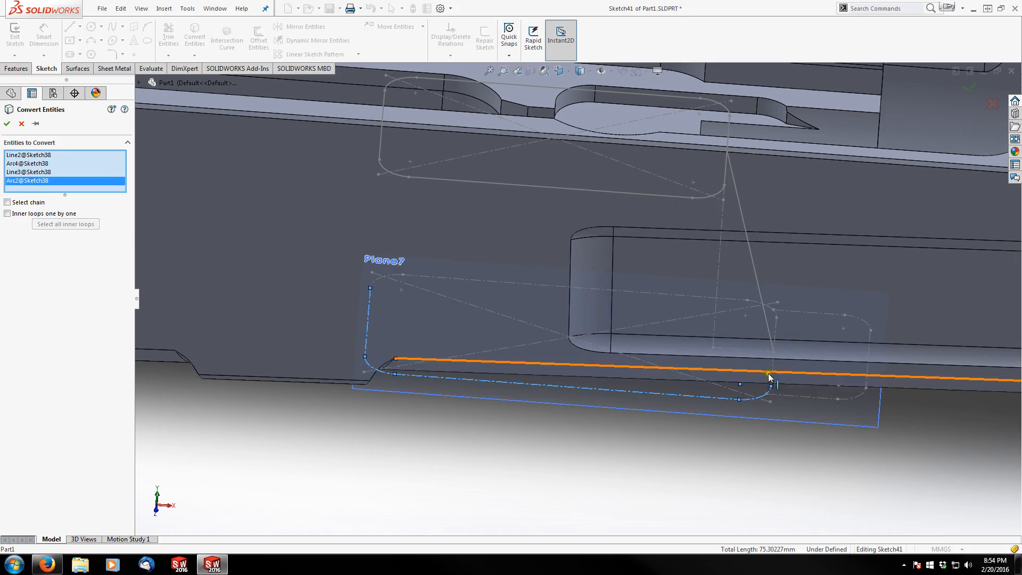
{"action": "left_click", "coordinate": [768, 347]}
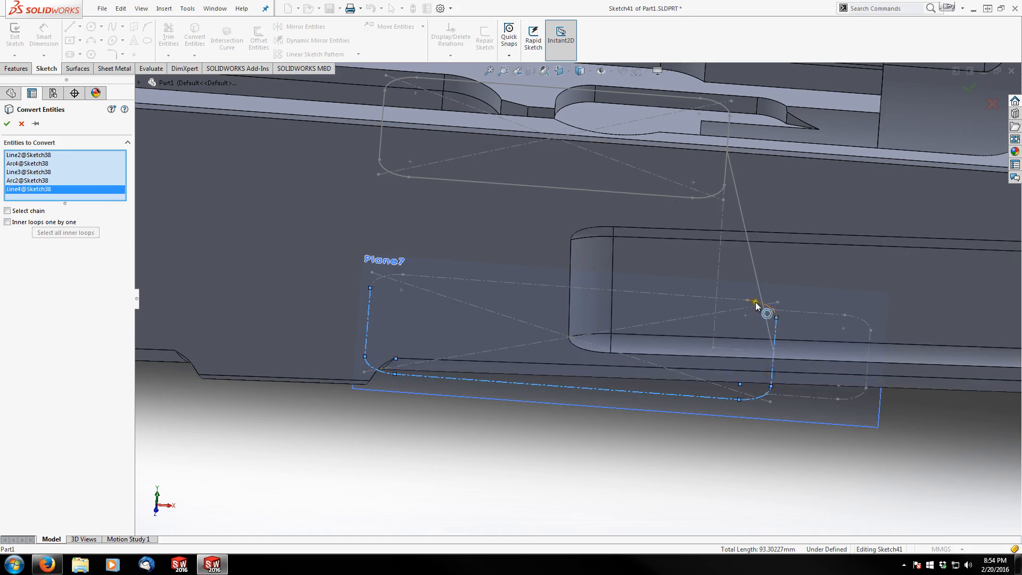
{"action": "left_click", "coordinate": [760, 305]}
{"action": "left_click", "coordinate": [690, 296]}
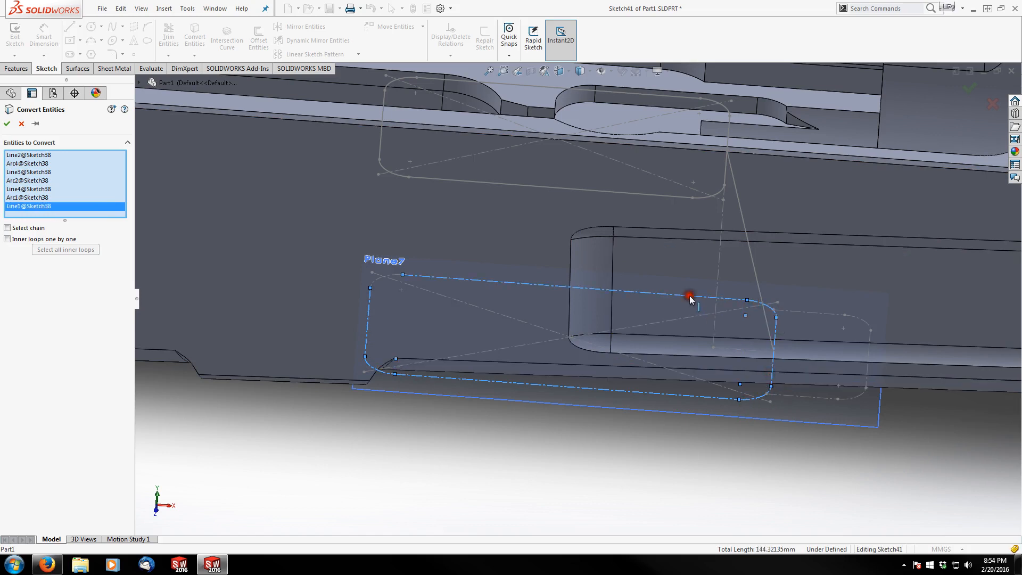
{"action": "left_click", "coordinate": [392, 277]}
{"action": "left_click", "coordinate": [6, 124]}
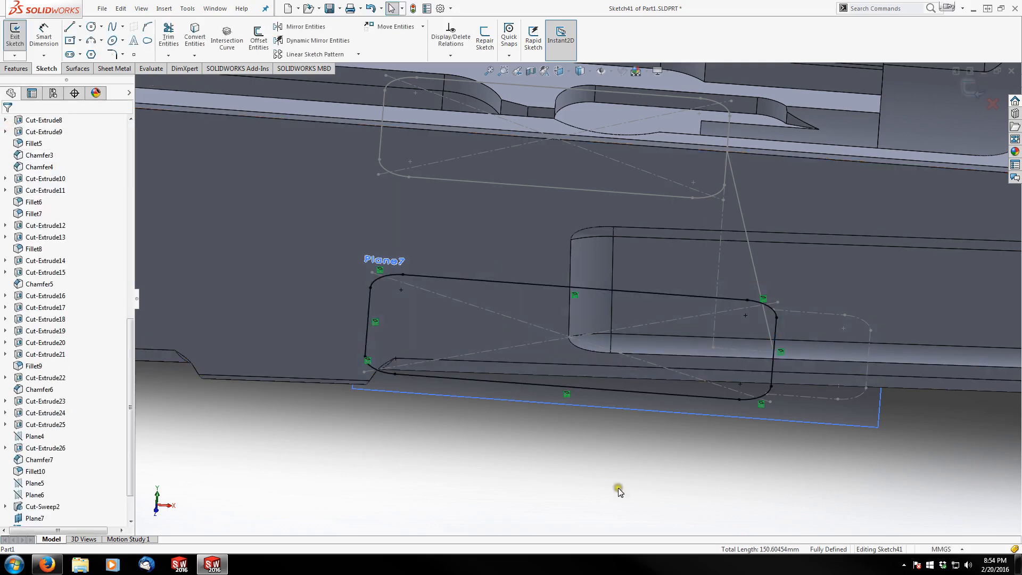
{"action": "left_click", "coordinate": [1000, 80]}
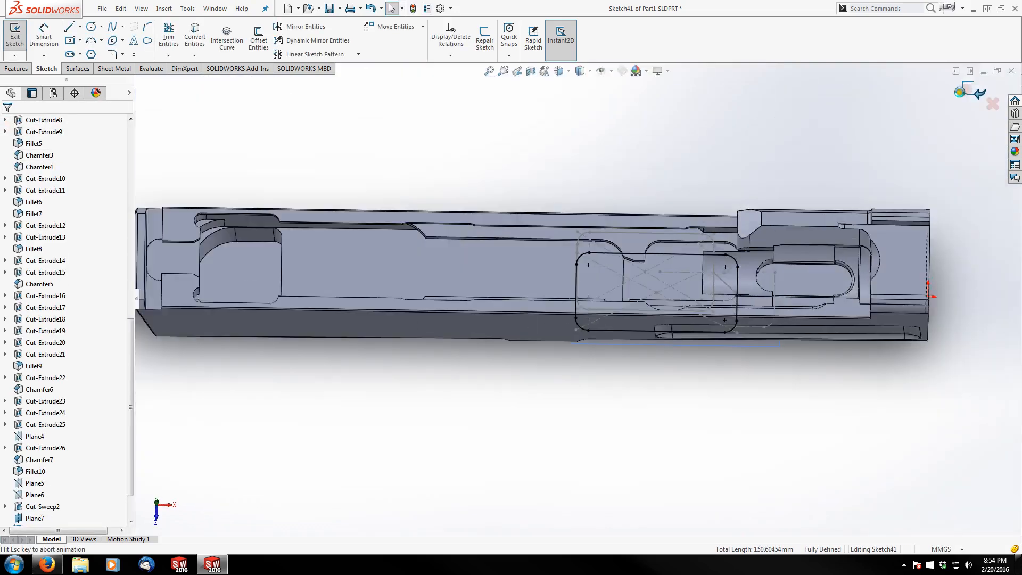
{"action": "left_click", "coordinate": [692, 197]}
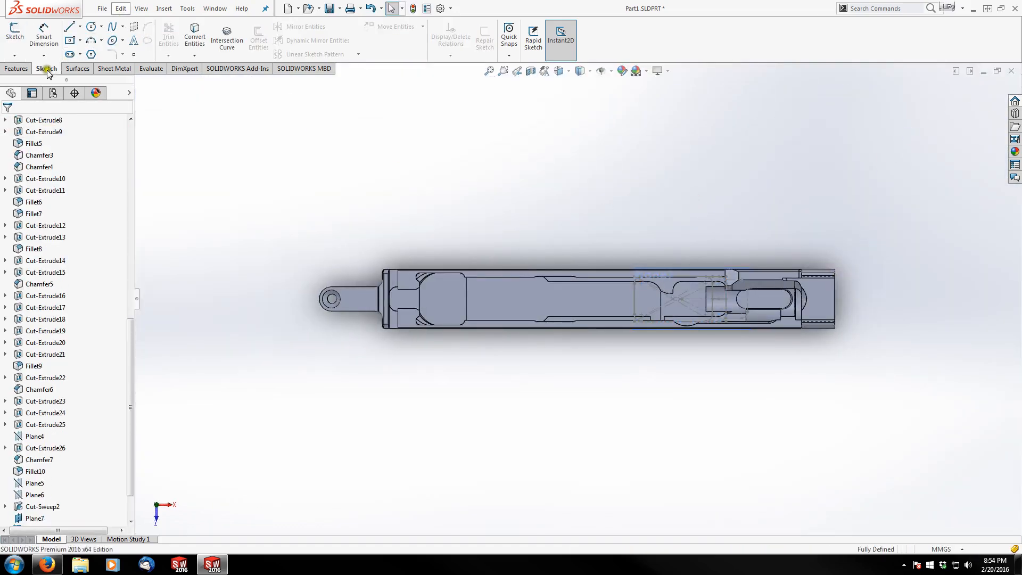
Start a lofted cut with the rounded rectangle on the receiver's inner face as the first profile.
{"action": "left_click", "coordinate": [17, 68]}
{"action": "left_click", "coordinate": [256, 41]}
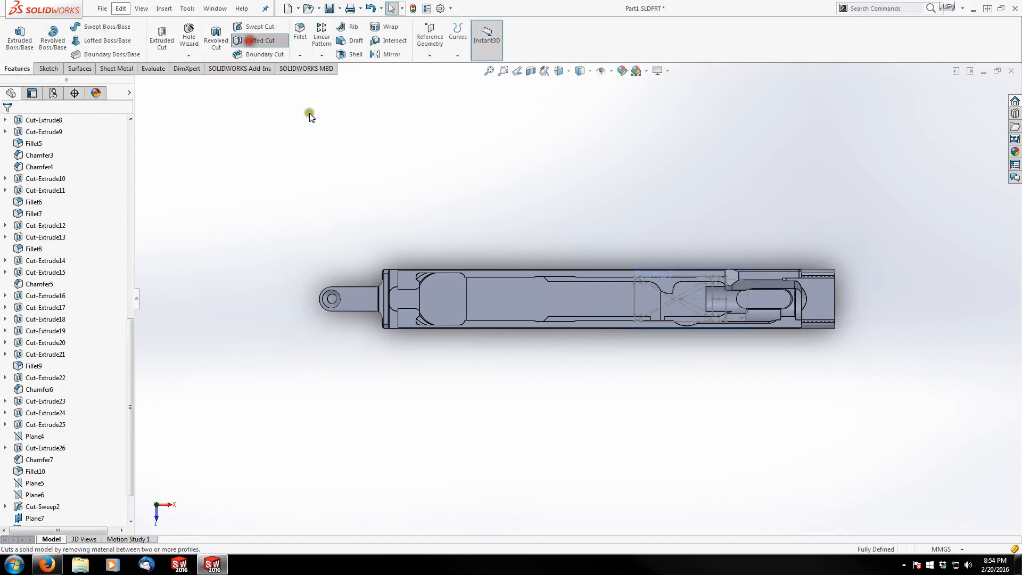
{"action": "scroll", "coordinate": [676, 357], "scroll_direction": "down", "scroll_amount": 6}
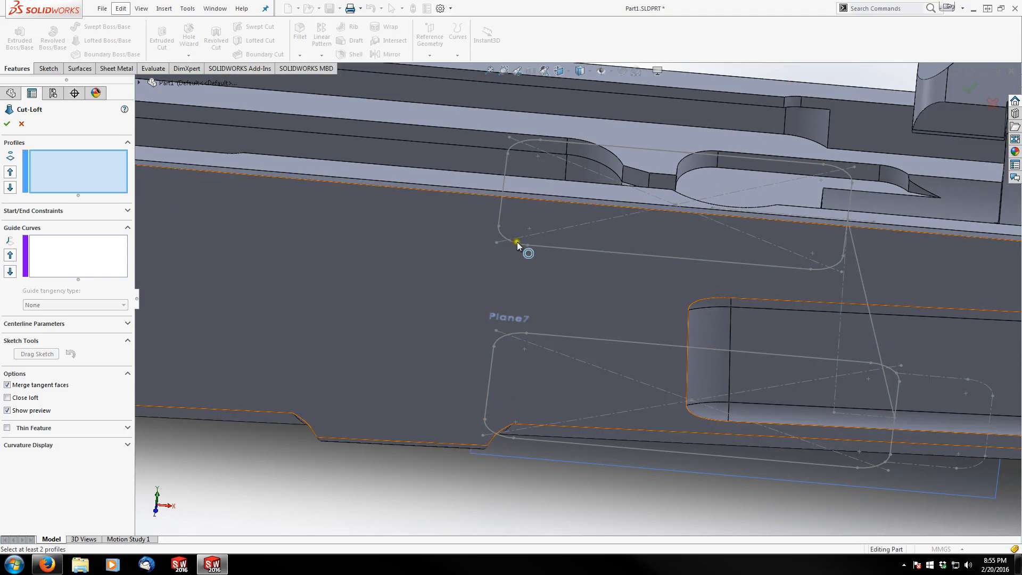
{"action": "left_click", "coordinate": [500, 207]}
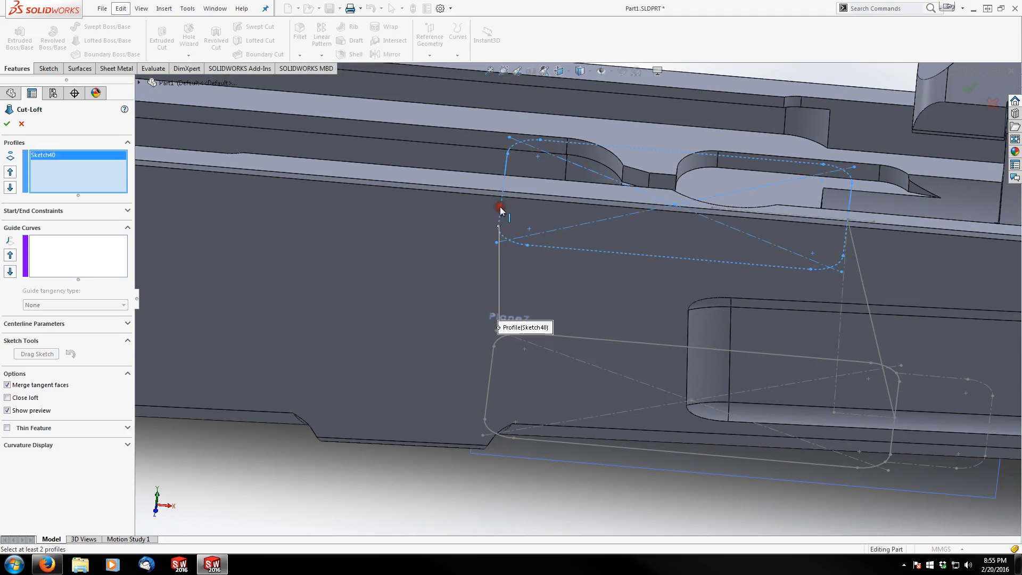
{"action": "left_click", "coordinate": [487, 385]}
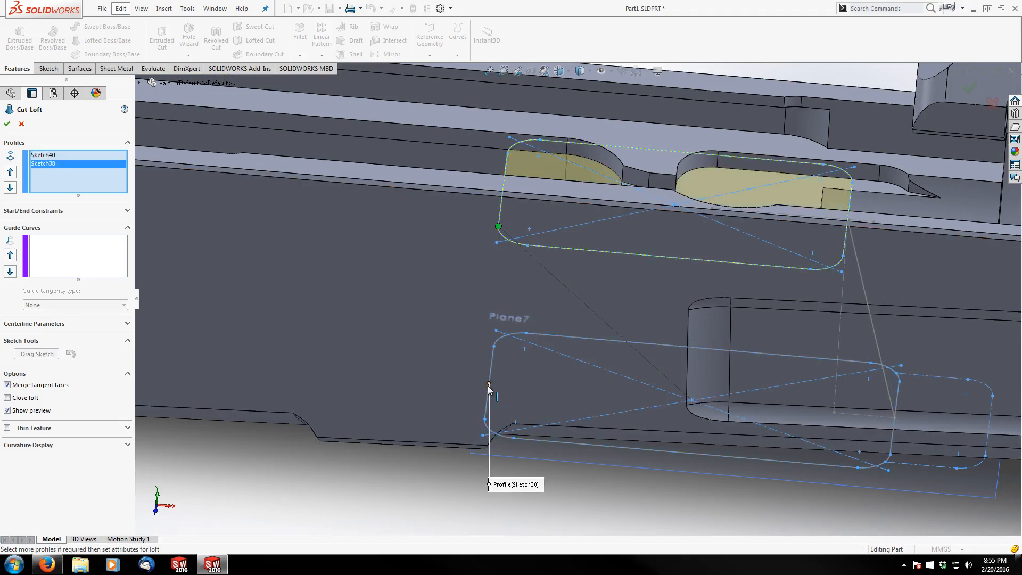
{"action": "left_click", "coordinate": [490, 370]}
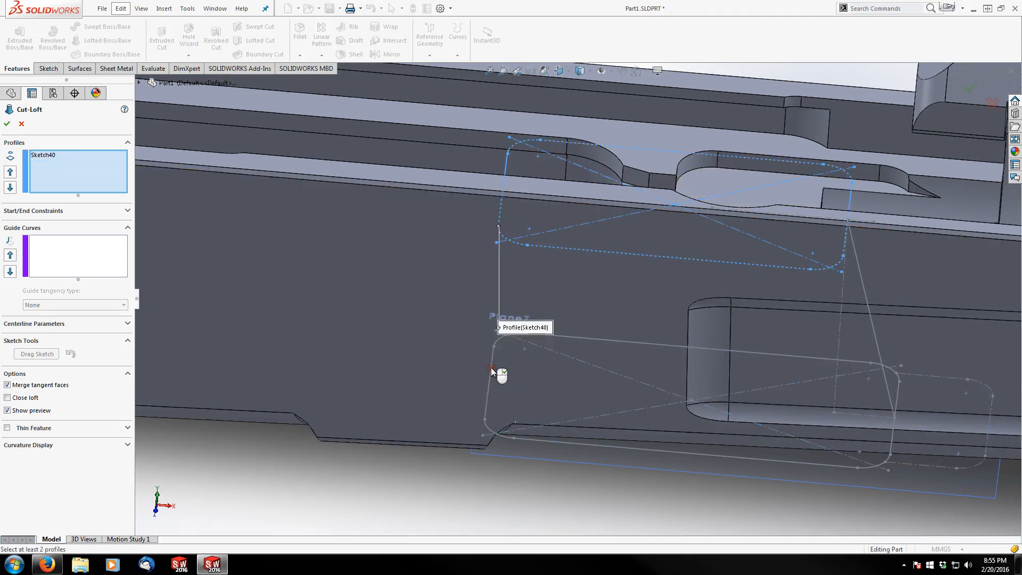
Hide the construction outline sketch, Sketch38, from within the lofted cut.
{"action": "scroll", "coordinate": [580, 301], "scroll_direction": "up", "scroll_amount": 3}
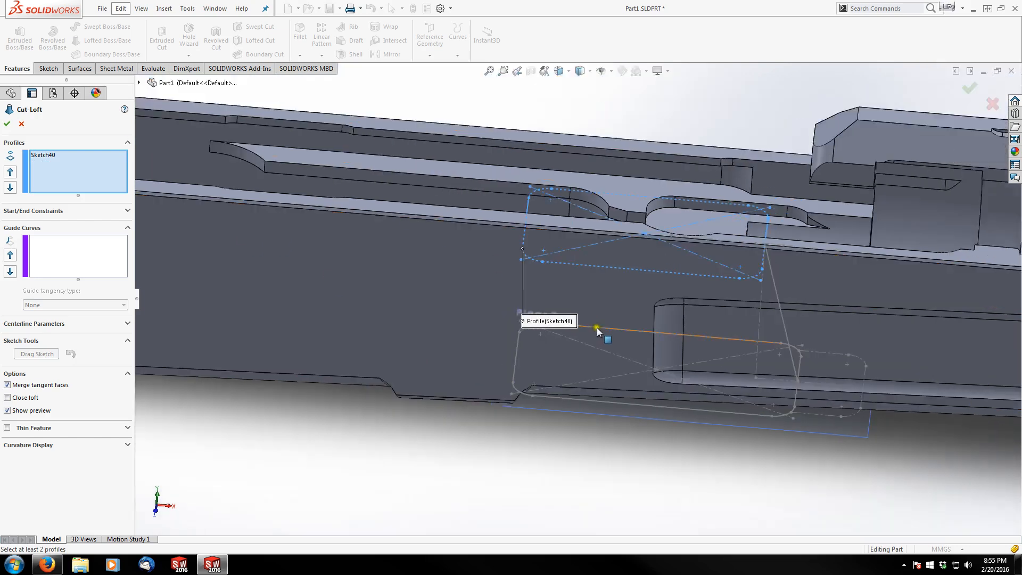
{"action": "right_click", "coordinate": [821, 414]}
{"action": "left_click", "coordinate": [781, 478]}
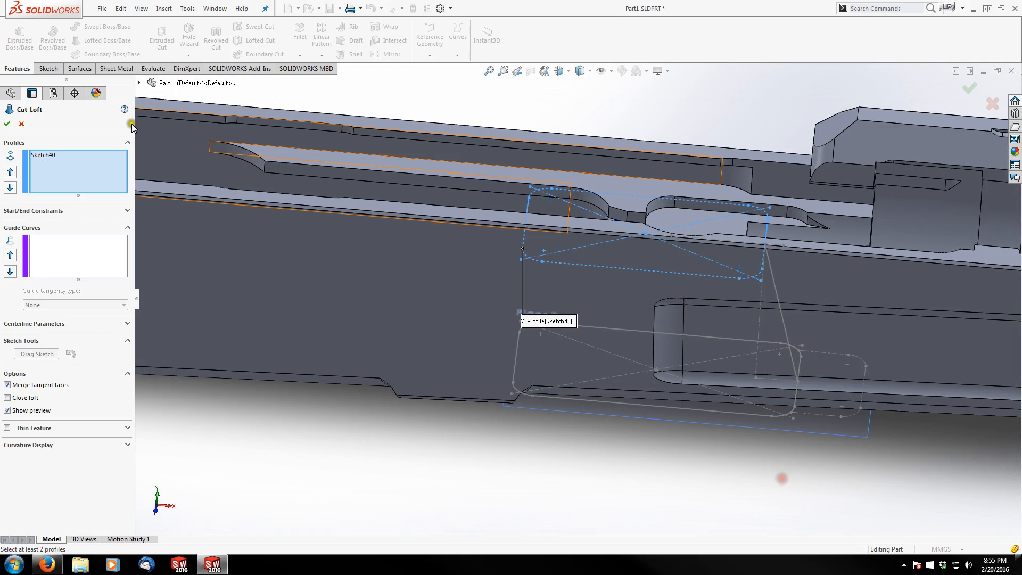
{"action": "left_click", "coordinate": [139, 82]}
{"action": "scroll", "coordinate": [201, 322], "scroll_direction": "down", "scroll_amount": 9}
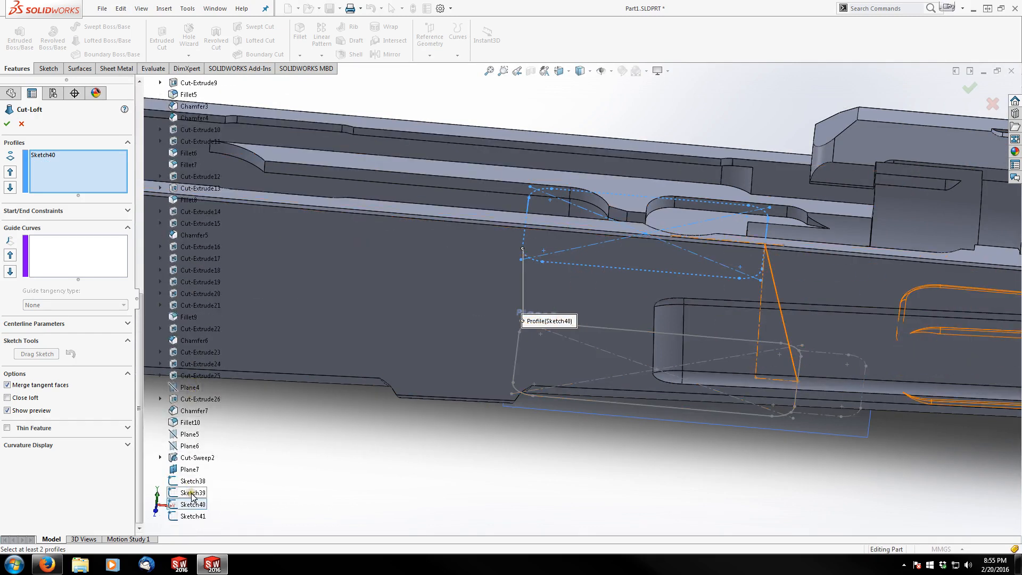
{"action": "right_click", "coordinate": [191, 483]}
{"action": "left_click", "coordinate": [198, 470]}
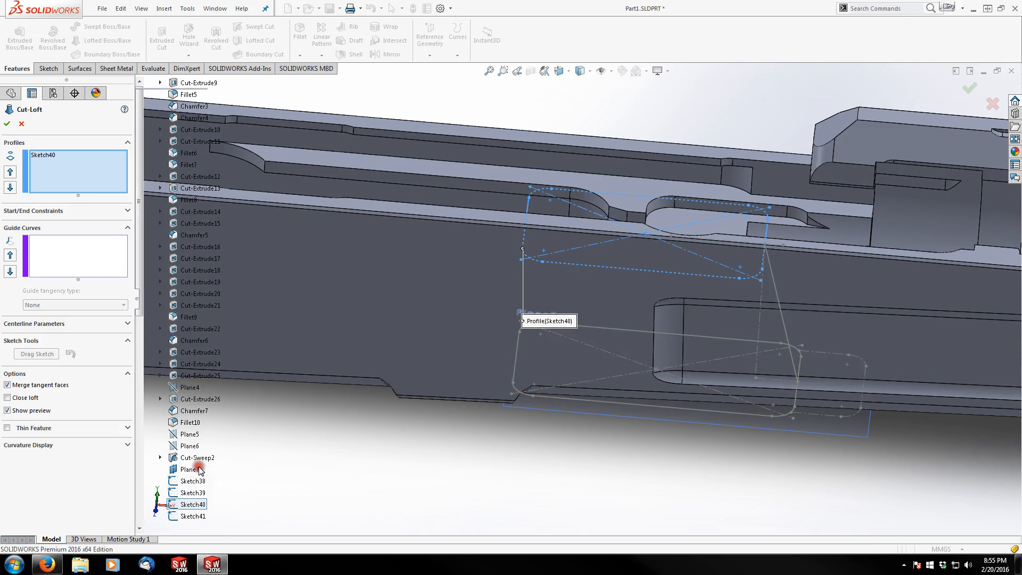
Add the rounded rectangle on Plane7 as the second profile and the slanted line as guide curve, and create the lofted cut.
{"action": "left_click", "coordinate": [512, 361]}
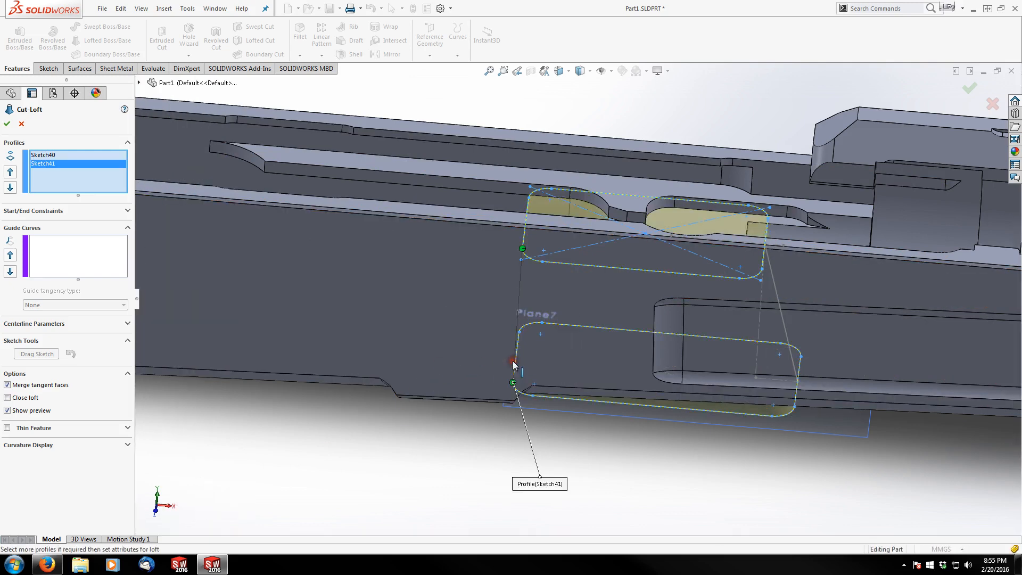
{"action": "mouse_move", "coordinate": [512, 361]}
{"action": "middle_mouse_down"}
{"action": "mouse_move", "coordinate": [567, 232]}
{"action": "mouse_move", "coordinate": [554, 148]}
{"action": "mouse_move", "coordinate": [581, 278]}
{"action": "middle_mouse_up"}
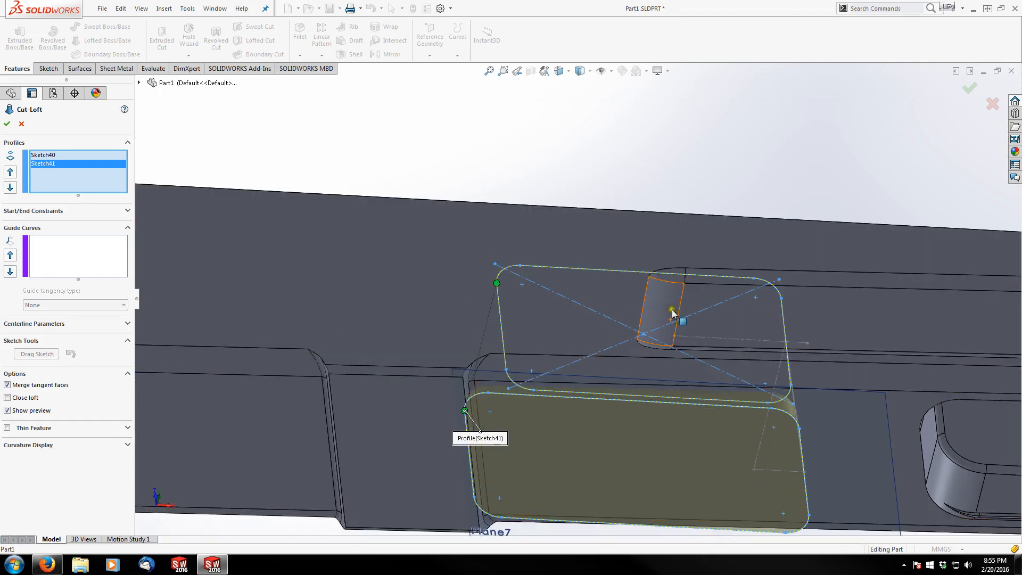
{"action": "middle_click_drag", "start_coordinate": [673, 313], "coordinate": [755, 365]}
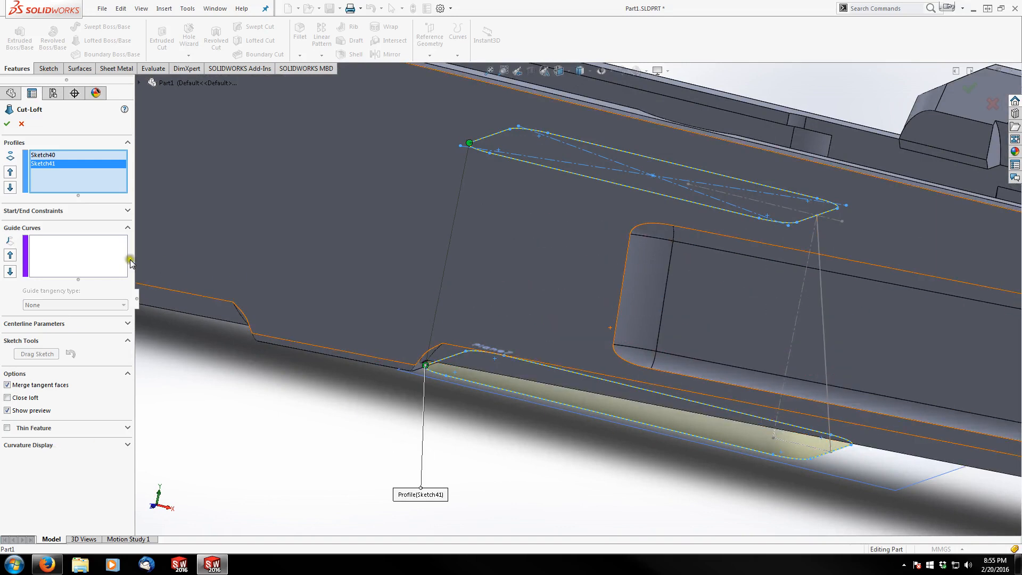
{"action": "left_click", "coordinate": [58, 249]}
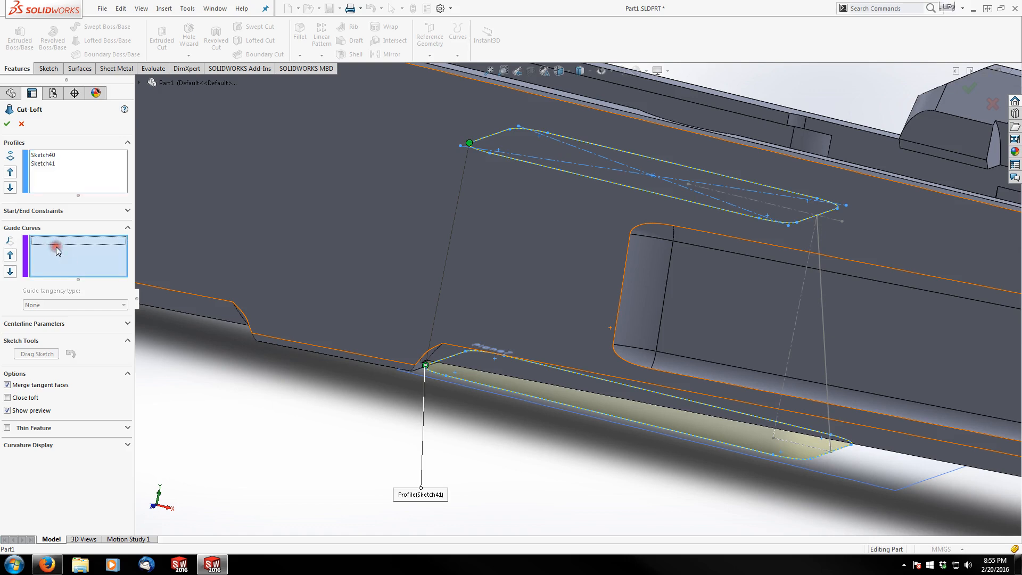
{"action": "left_click", "coordinate": [821, 329]}
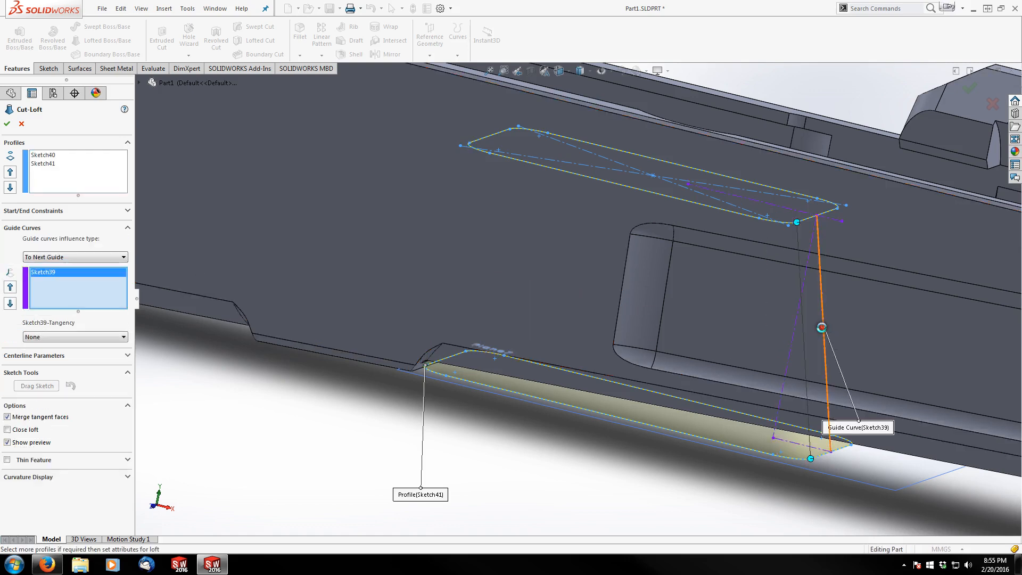
{"action": "left_click", "coordinate": [7, 124]}
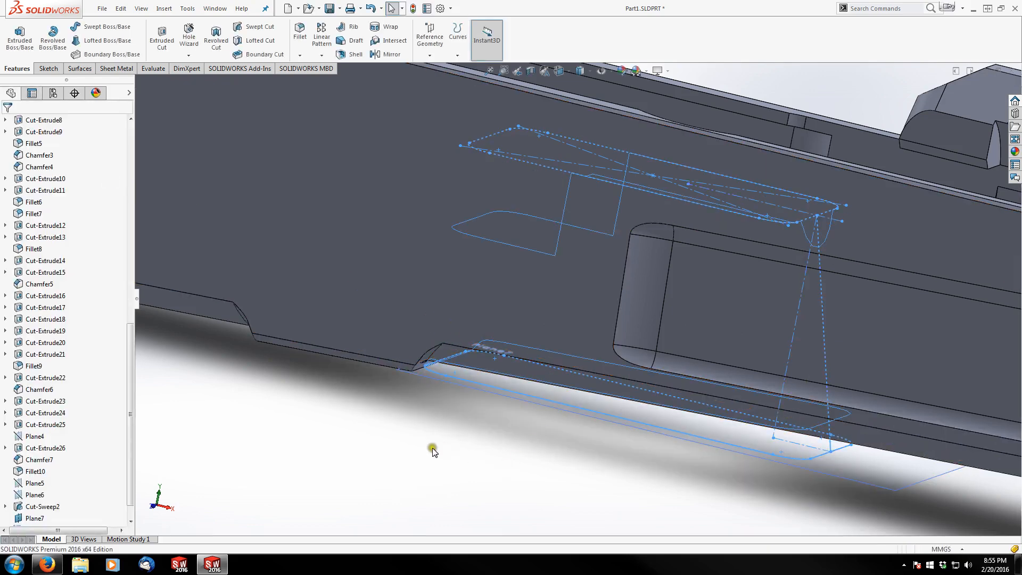
Examine the underside of the lofted cut where its end wall meets the raised pad.
{"action": "mouse_move", "coordinate": [596, 457]}
{"action": "middle_mouse_down"}
{"action": "mouse_move", "coordinate": [625, 370]}
{"action": "mouse_move", "coordinate": [644, 197]}
{"action": "mouse_move", "coordinate": [643, 263]}
{"action": "middle_mouse_up"}
{"action": "scroll", "coordinate": [545, 443], "scroll_direction": "down", "scroll_amount": 3}
{"action": "middle_click_drag", "start_coordinate": [559, 320], "coordinate": [337, 388]}
{"action": "scroll", "coordinate": [415, 320], "scroll_direction": "down", "scroll_amount": 5}
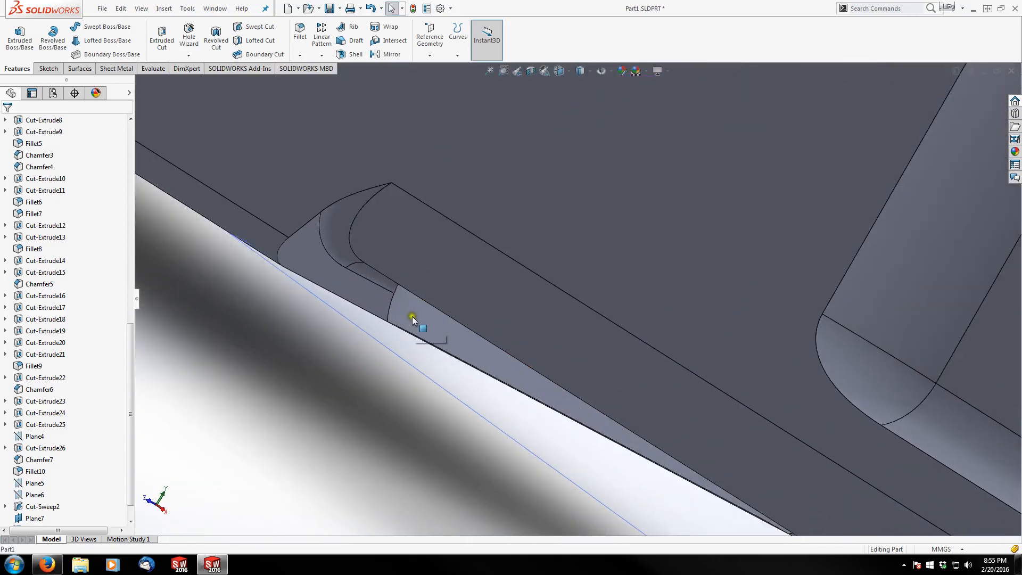
{"action": "middle_click_drag", "start_coordinate": [453, 329], "coordinate": [681, 366]}
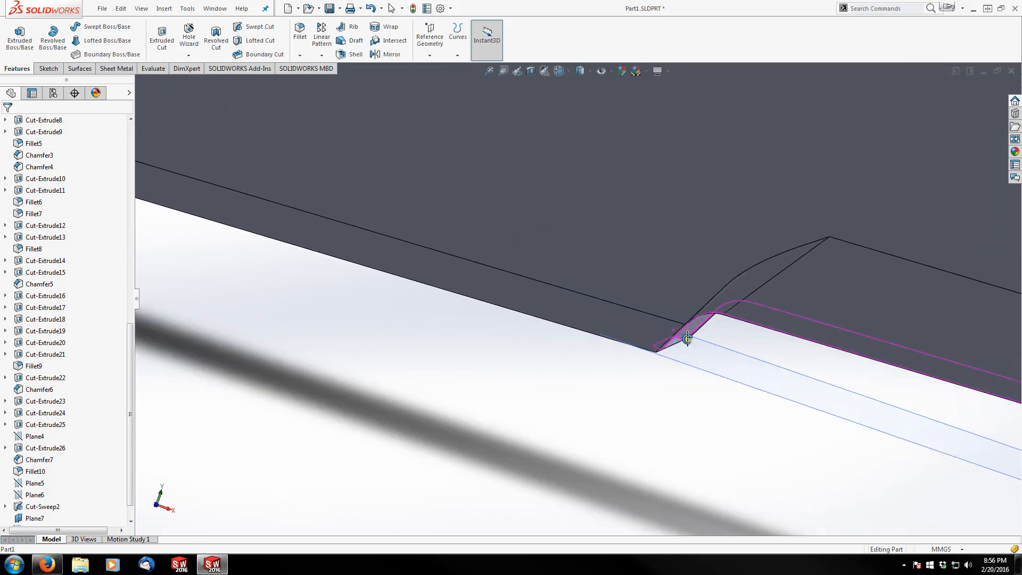
{"action": "scroll", "coordinate": [683, 369], "scroll_direction": "up", "scroll_amount": 5}
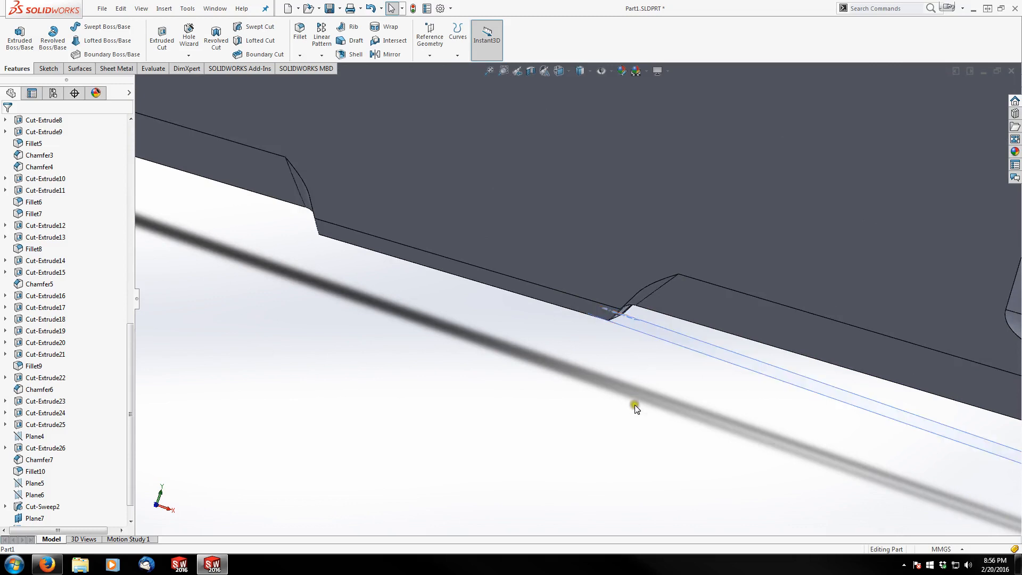
{"action": "left_click", "coordinate": [639, 341]}
{"action": "scroll", "coordinate": [639, 341], "scroll_direction": "up", "scroll_amount": 6}
{"action": "scroll", "coordinate": [665, 305], "scroll_direction": "down", "scroll_amount": 3}
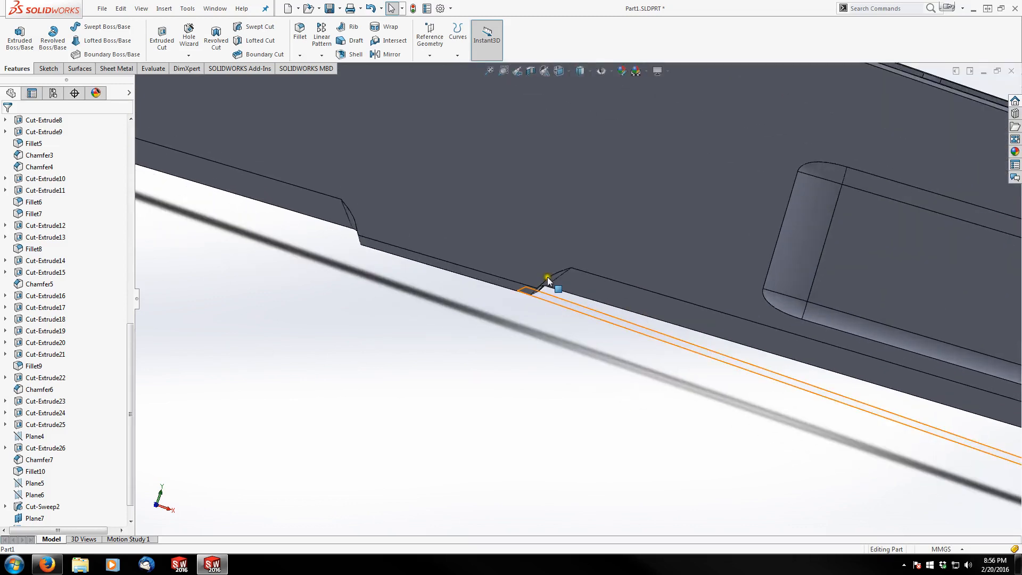
Examine the narrow ledge inside the opening and the pad's edge beside Plane7 on the underside.
{"action": "middle_click_drag", "start_coordinate": [550, 276], "coordinate": [522, 313]}
{"action": "scroll", "coordinate": [561, 178], "scroll_direction": "down", "scroll_amount": 6}
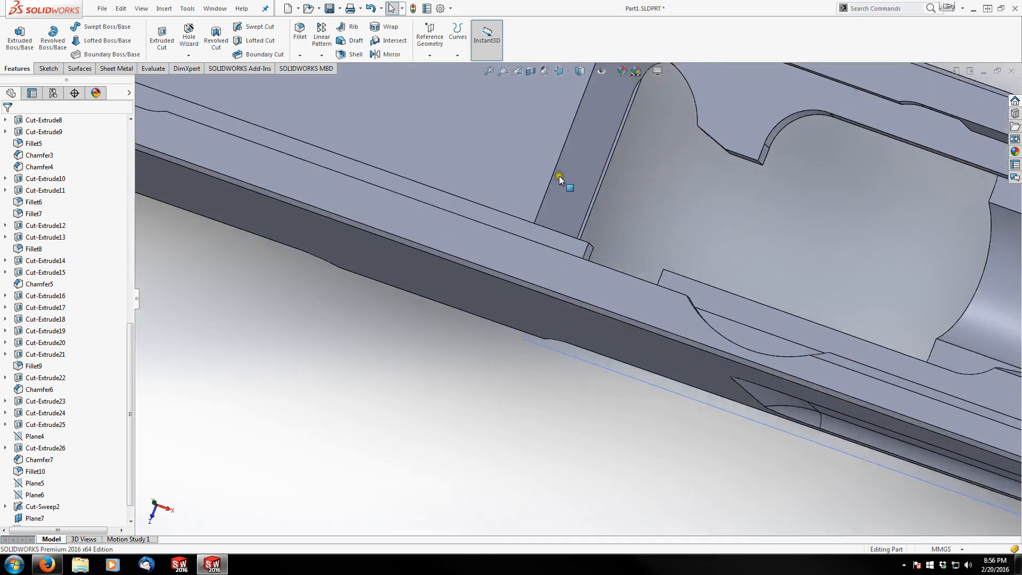
{"action": "scroll", "coordinate": [643, 133], "scroll_direction": "down", "scroll_amount": 5}
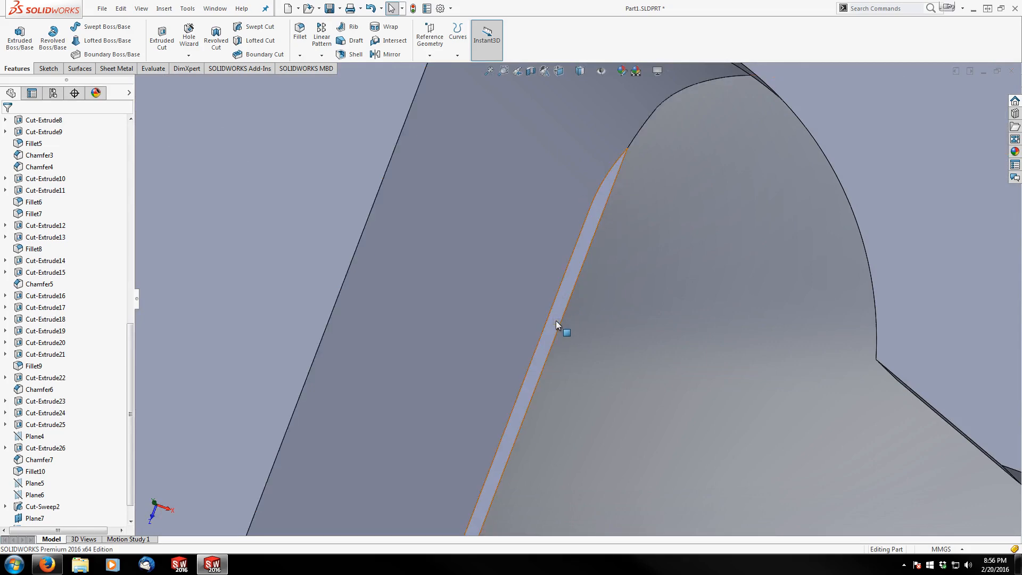
{"action": "scroll", "coordinate": [601, 410], "scroll_direction": "up", "scroll_amount": 4}
{"action": "scroll", "coordinate": [604, 405], "scroll_direction": "up", "scroll_amount": 7}
{"action": "middle_click_drag", "start_coordinate": [601, 406], "coordinate": [577, 355]}
{"action": "scroll", "coordinate": [568, 416], "scroll_direction": "down", "scroll_amount": 6}
{"action": "middle_click_drag", "start_coordinate": [575, 313], "coordinate": [592, 302]}
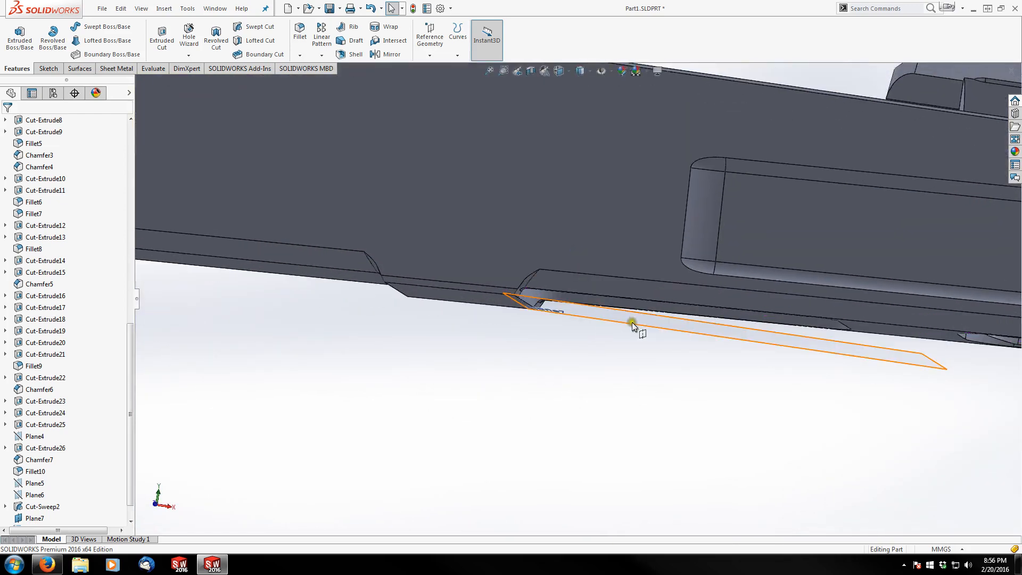
{"action": "scroll", "coordinate": [508, 292], "scroll_direction": "down", "scroll_amount": 4}
{"action": "scroll", "coordinate": [478, 298], "scroll_direction": "down", "scroll_amount": 2}
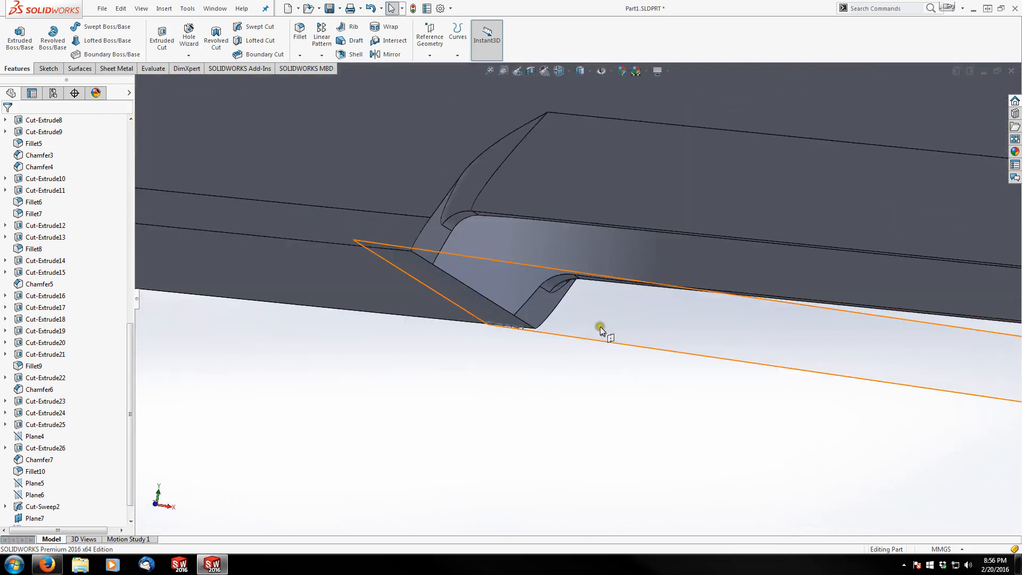
{"action": "scroll", "coordinate": [628, 332], "scroll_direction": "up", "scroll_amount": 2}
{"action": "scroll", "coordinate": [500, 321], "scroll_direction": "up", "scroll_amount": 1}
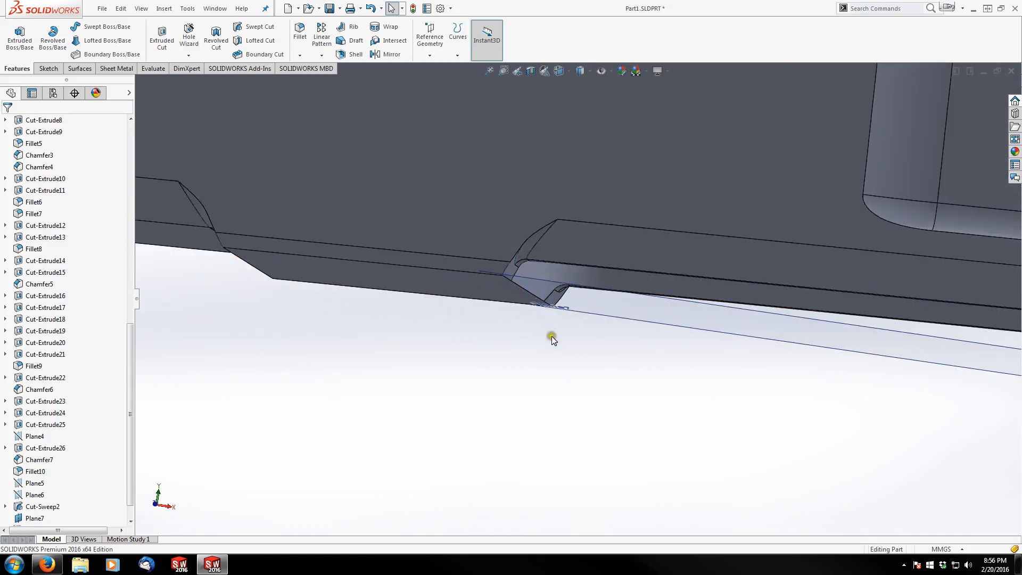
{"action": "scroll", "coordinate": [559, 335], "scroll_direction": "up", "scroll_amount": 2}
{"action": "scroll", "coordinate": [585, 327], "scroll_direction": "up", "scroll_amount": 2}
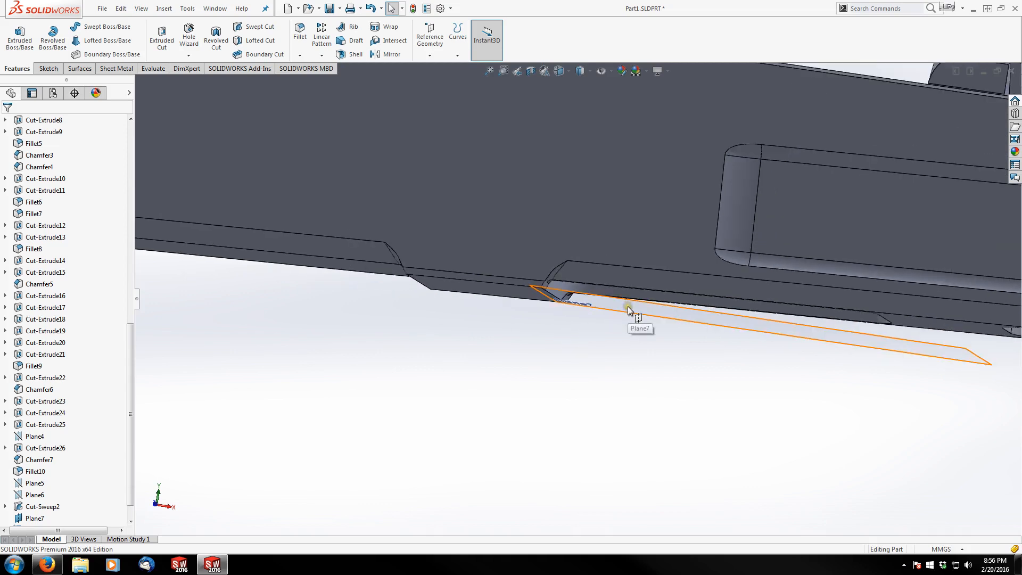
Redefine Plane7 by replacing its first reference with the raised pad's crosswise bottom edge farthest from the magazine opening.
{"action": "left_click", "coordinate": [628, 306]}
{"action": "scroll", "coordinate": [98, 447], "scroll_direction": "down", "scroll_amount": 1}
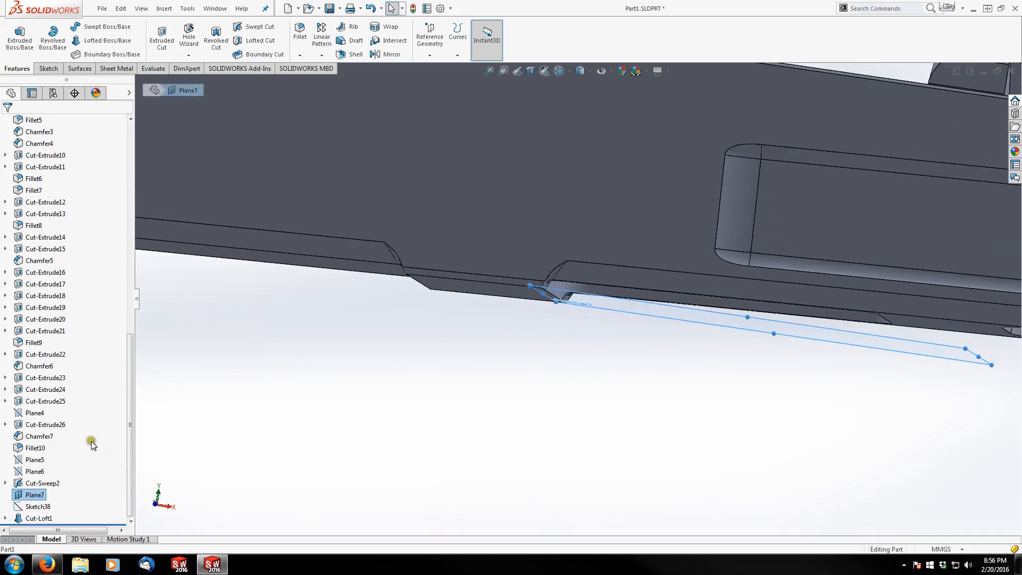
{"action": "right_click", "coordinate": [32, 495]}
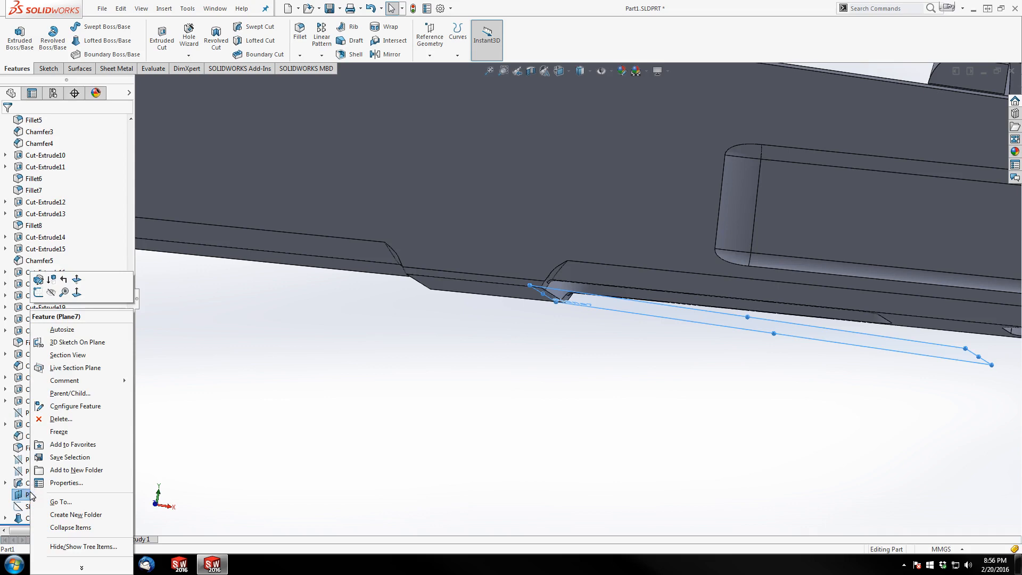
{"action": "left_click", "coordinate": [38, 280]}
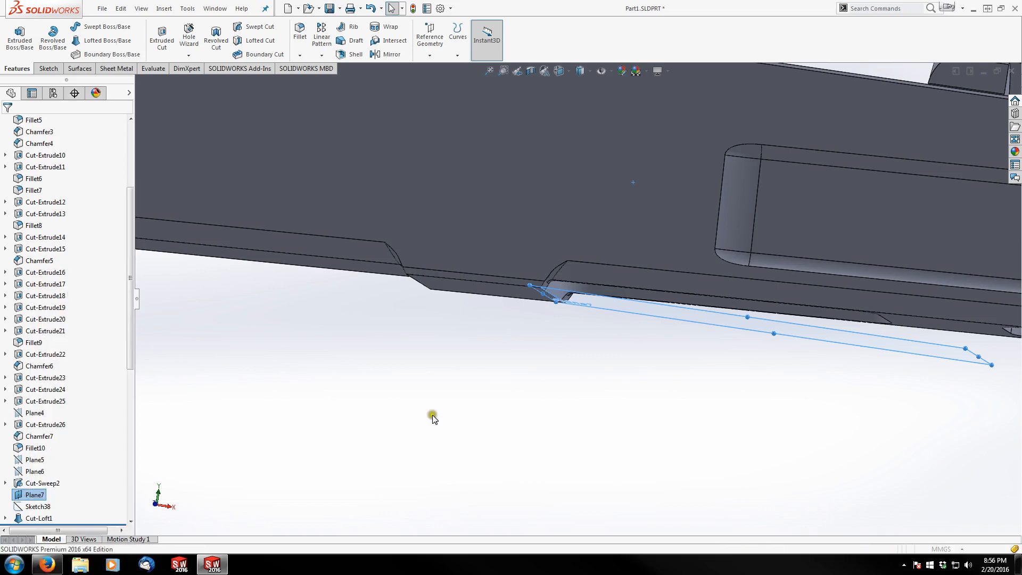
{"action": "scroll", "coordinate": [568, 299], "scroll_direction": "down", "scroll_amount": 3}
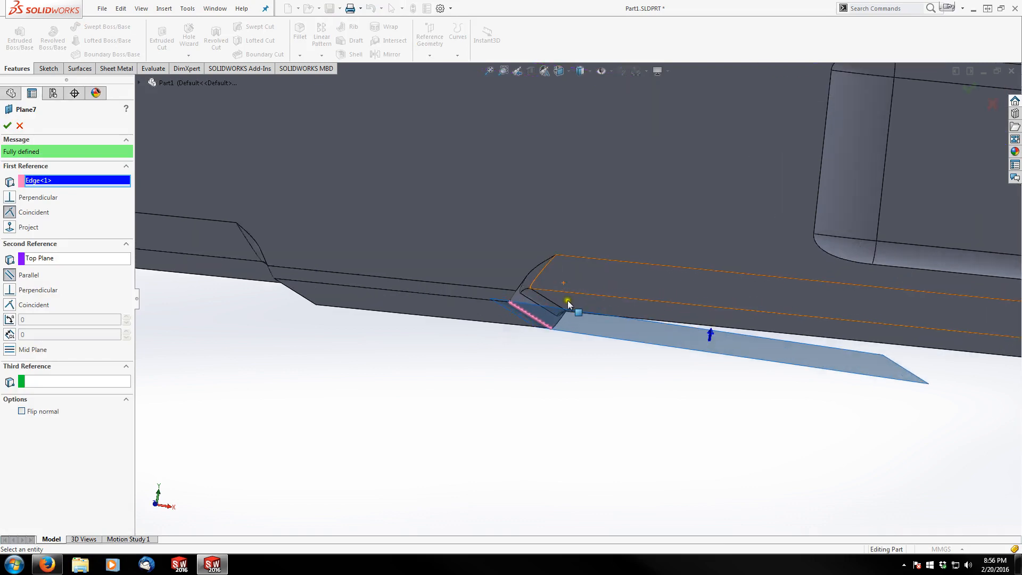
{"action": "left_click", "coordinate": [524, 313]}
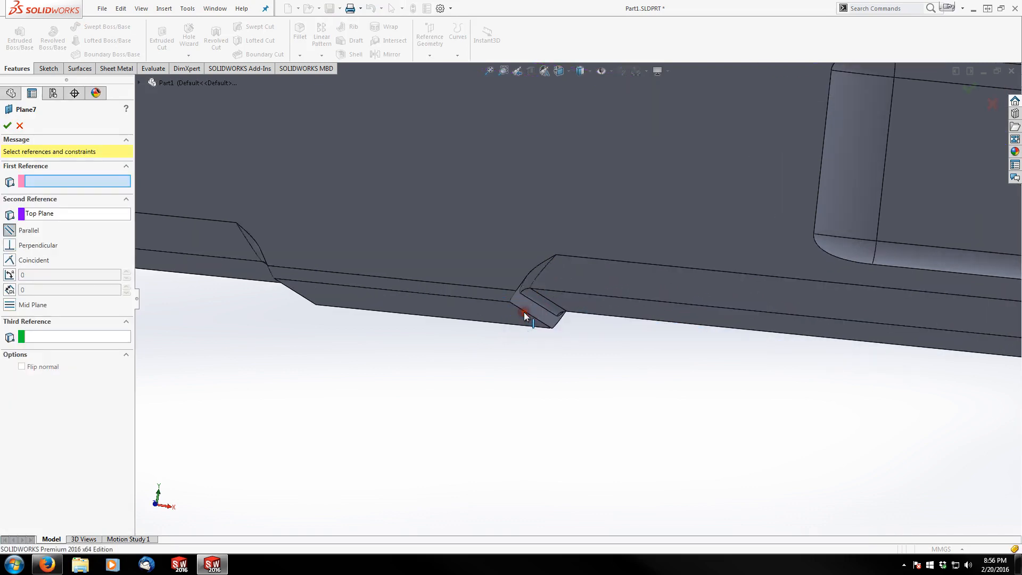
{"action": "left_click", "coordinate": [307, 300]}
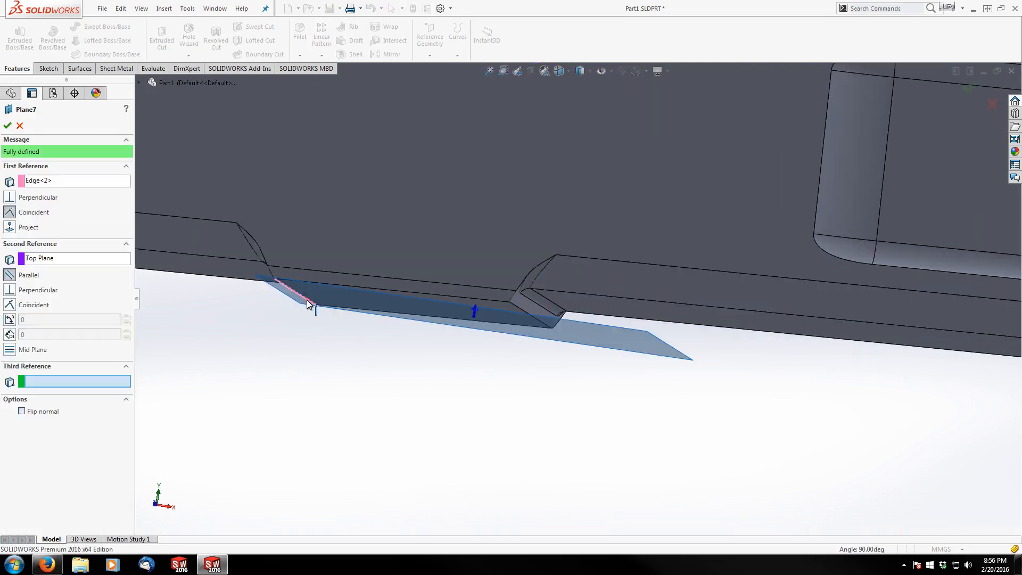
{"action": "left_click", "coordinate": [7, 125]}
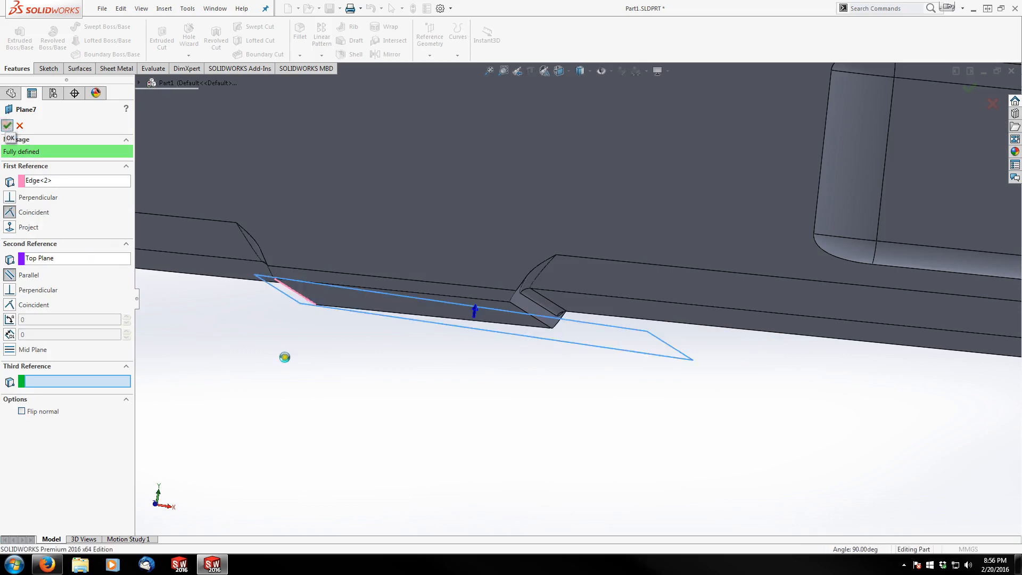
Extend Plane7 lengthwise past the far end of the magazine-well opening.
{"action": "scroll", "coordinate": [653, 356], "scroll_direction": "up", "scroll_amount": 1}
{"action": "middle_click_drag", "start_coordinate": [652, 355], "coordinate": [648, 308]}
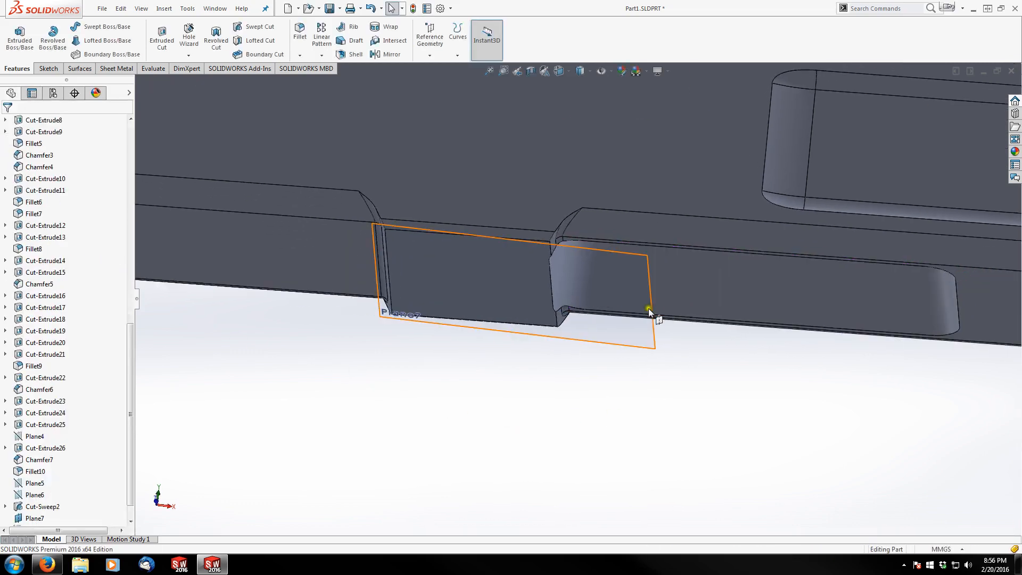
{"action": "left_click", "coordinate": [649, 311]}
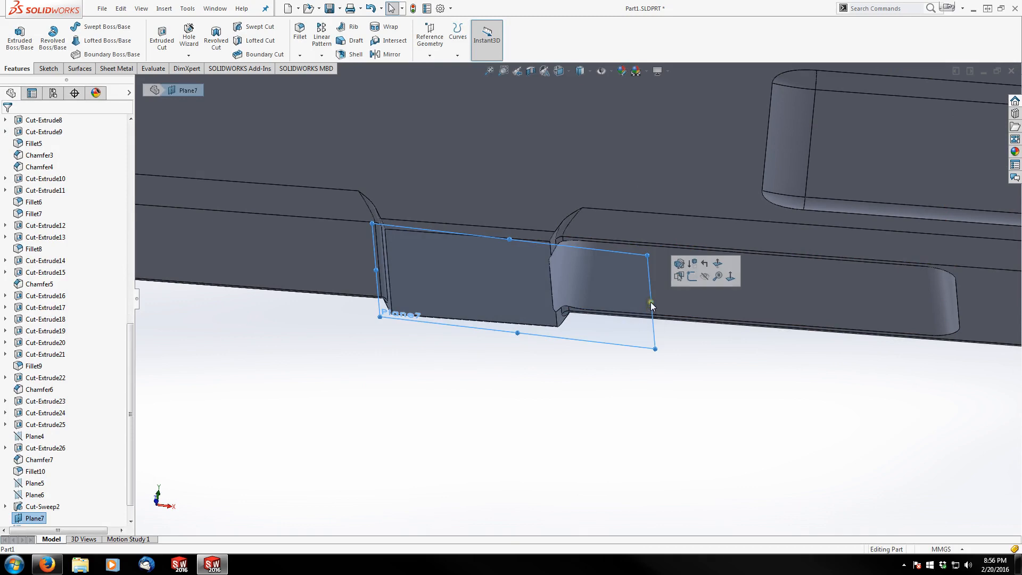
{"action": "left_click_drag", "start_coordinate": [652, 310], "coordinate": [998, 333]}
{"action": "scroll", "coordinate": [745, 306], "scroll_direction": "up", "scroll_amount": 3}
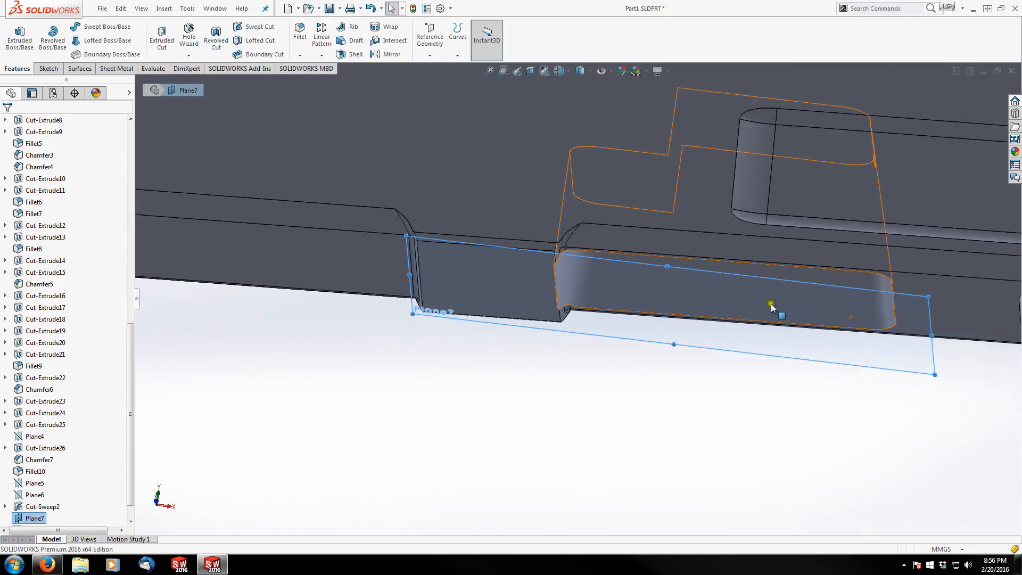
Shorten Plane7 by pulling its end on the raised pad in to the start of the magazine-well opening.
{"action": "left_click_drag", "start_coordinate": [434, 280], "coordinate": [551, 294]}
{"action": "left_click", "coordinate": [548, 385]}
{"action": "scroll", "coordinate": [607, 333], "scroll_direction": "up", "scroll_amount": 3}
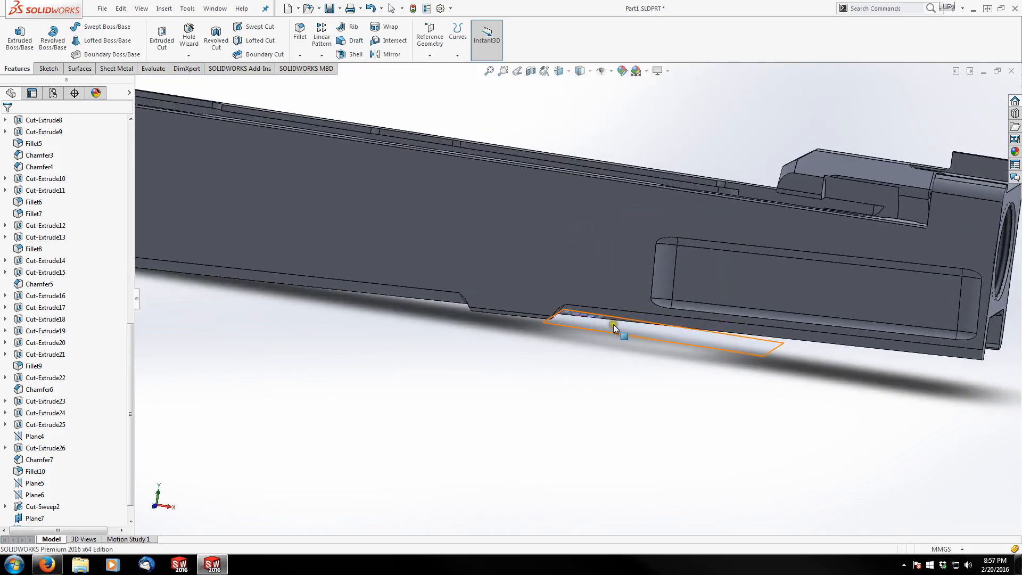
Examine the lofted cut where it meets the raised pad and Plane7, then its walls inside the receiver.
{"action": "scroll", "coordinate": [495, 336], "scroll_direction": "down", "scroll_amount": 6}
{"action": "middle_click_drag", "start_coordinate": [486, 300], "coordinate": [727, 299]}
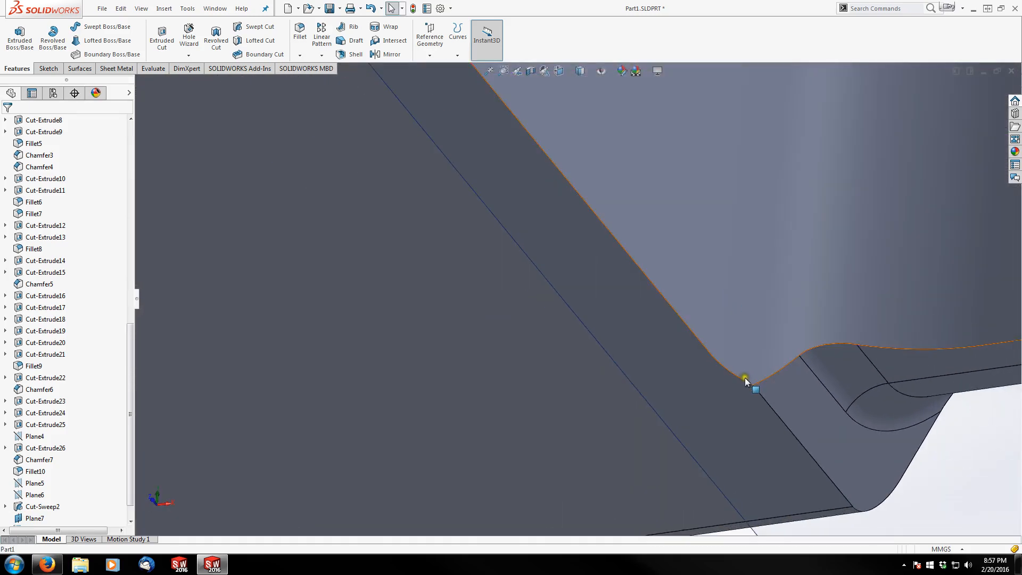
{"action": "middle_click_drag", "start_coordinate": [717, 361], "coordinate": [737, 406]}
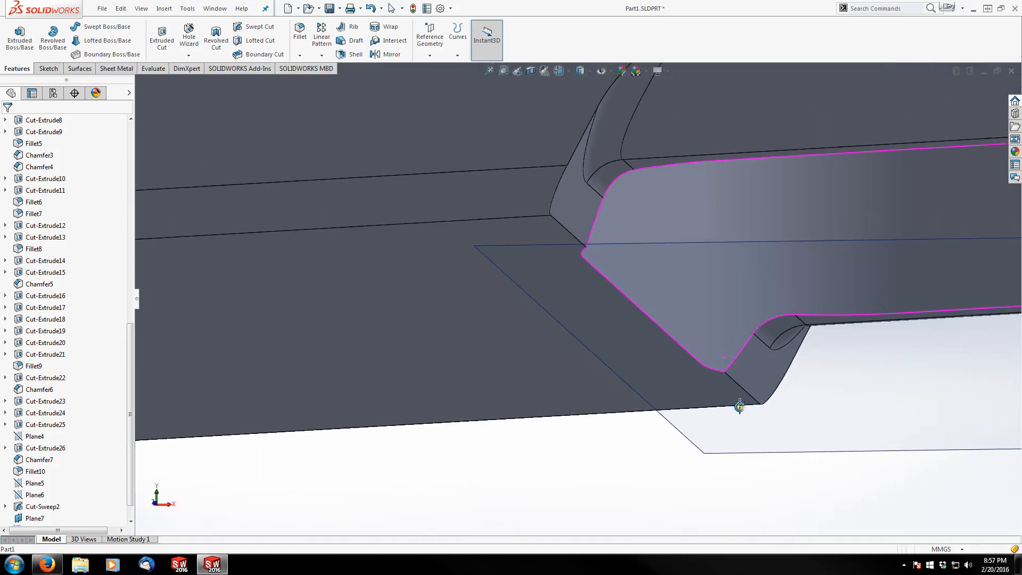
{"action": "middle_click_drag", "start_coordinate": [774, 340], "coordinate": [531, 295]}
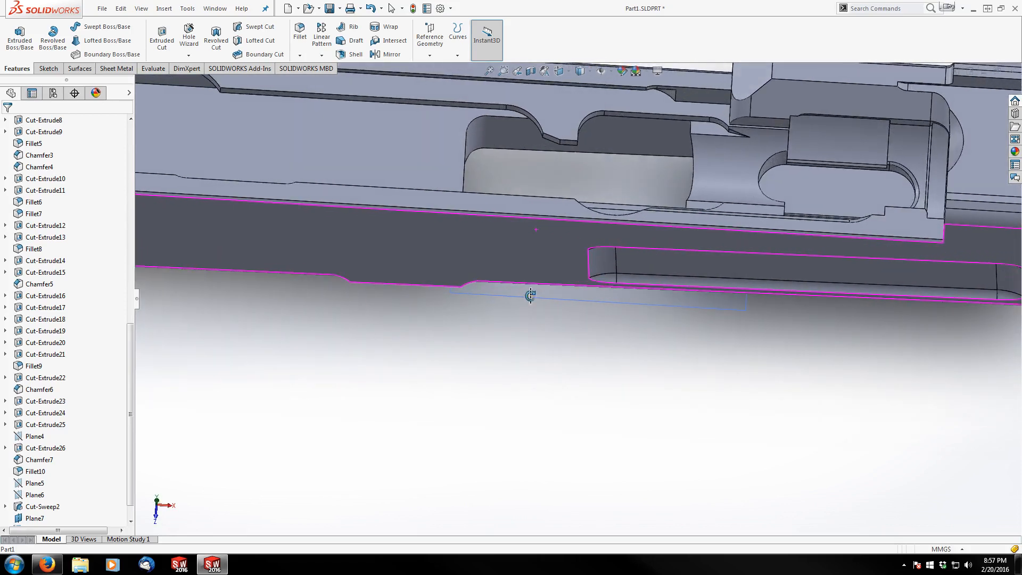
{"action": "scroll", "coordinate": [607, 169], "scroll_direction": "down", "scroll_amount": 2}
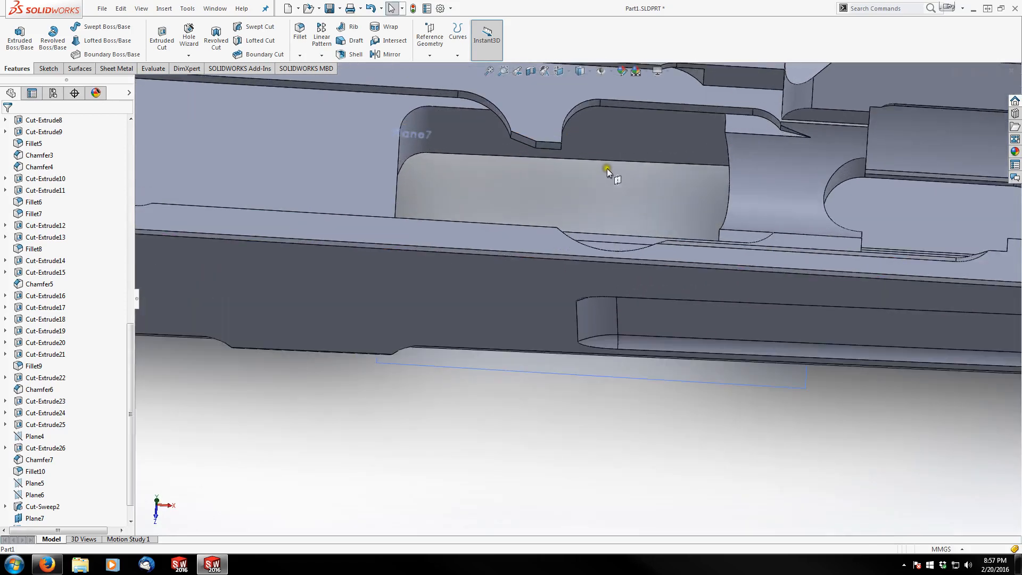
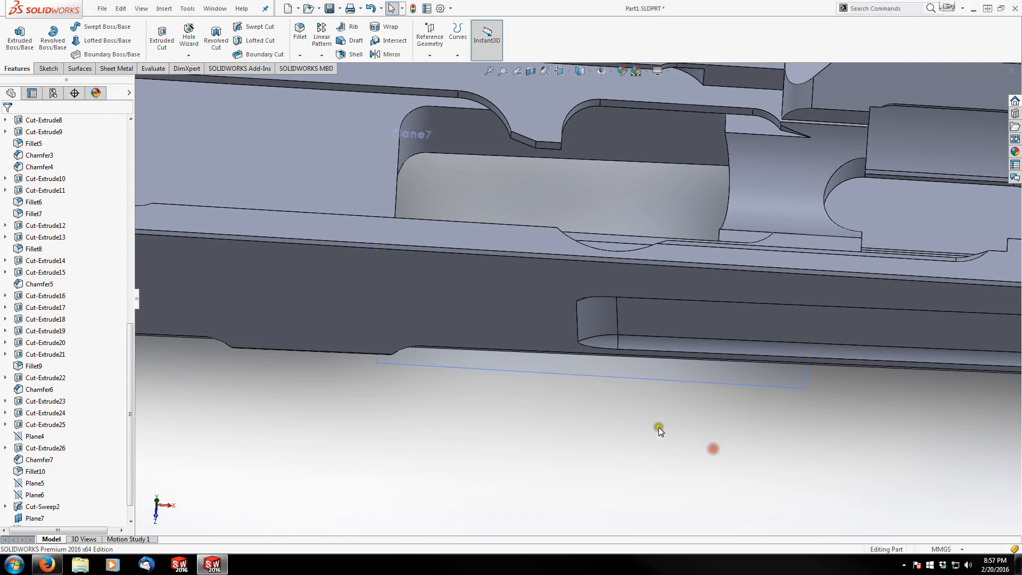
{"action": "middle_click_drag", "start_coordinate": [659, 427], "coordinate": [621, 176]}
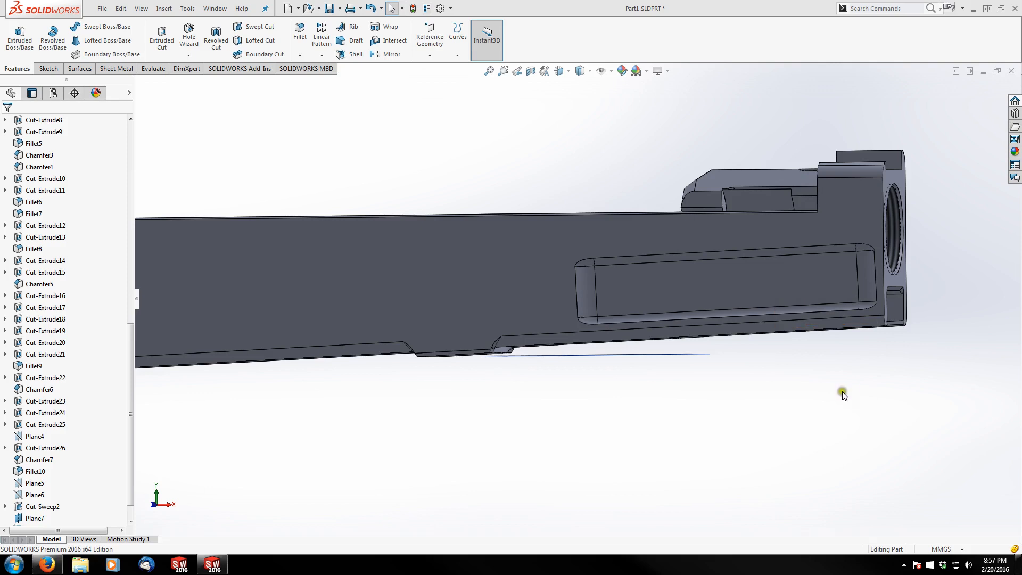
{"action": "left_click", "coordinate": [636, 405]}
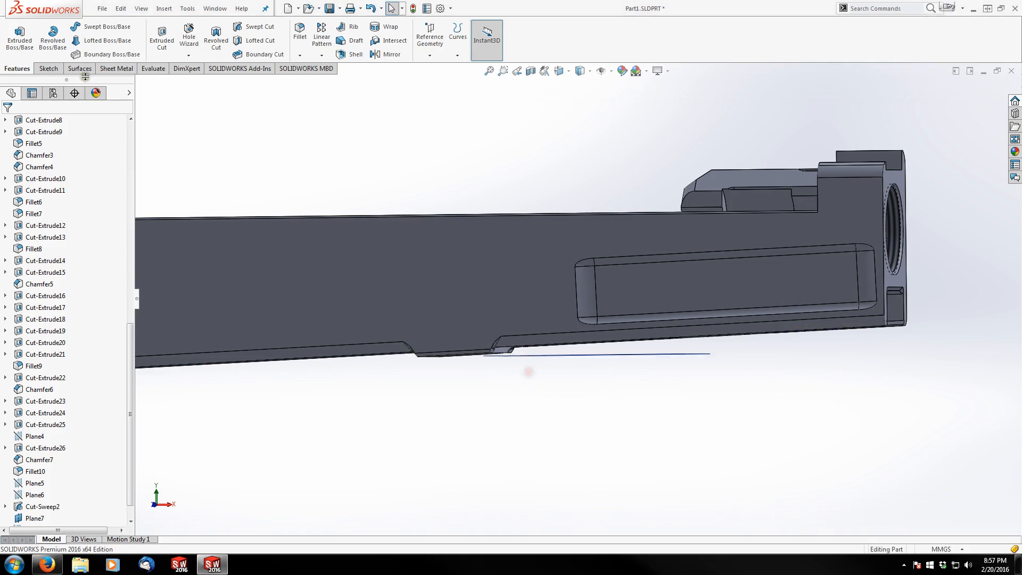
Create a reference plane offset 27.40 mm from the receiver's long flat top rail face, with the offset flipped downward into the body.
{"action": "left_click", "coordinate": [431, 37]}
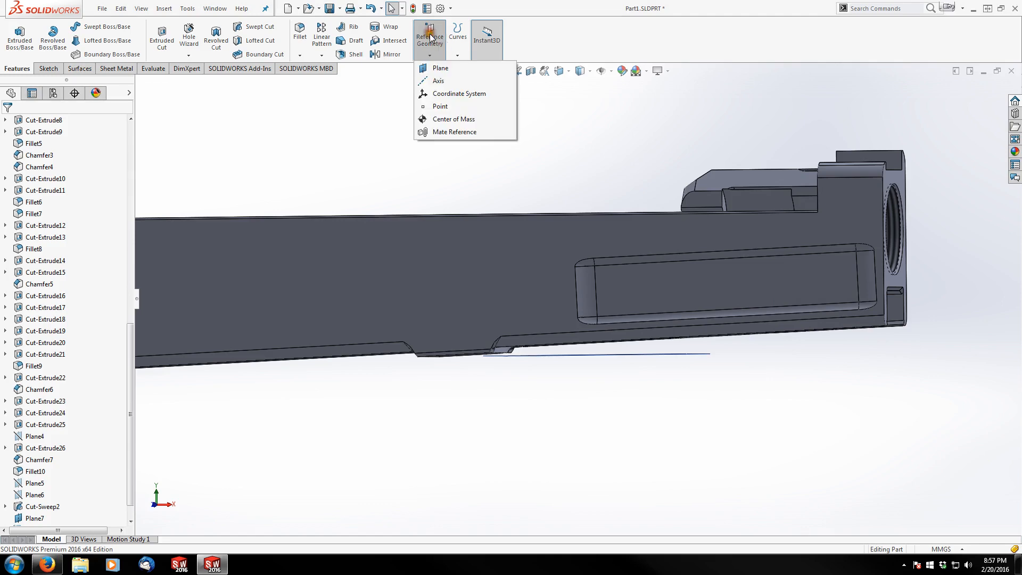
{"action": "left_click", "coordinate": [435, 66]}
{"action": "middle_click_drag", "start_coordinate": [586, 164], "coordinate": [576, 229]}
{"action": "scroll", "coordinate": [576, 229], "scroll_direction": "down", "scroll_amount": 3}
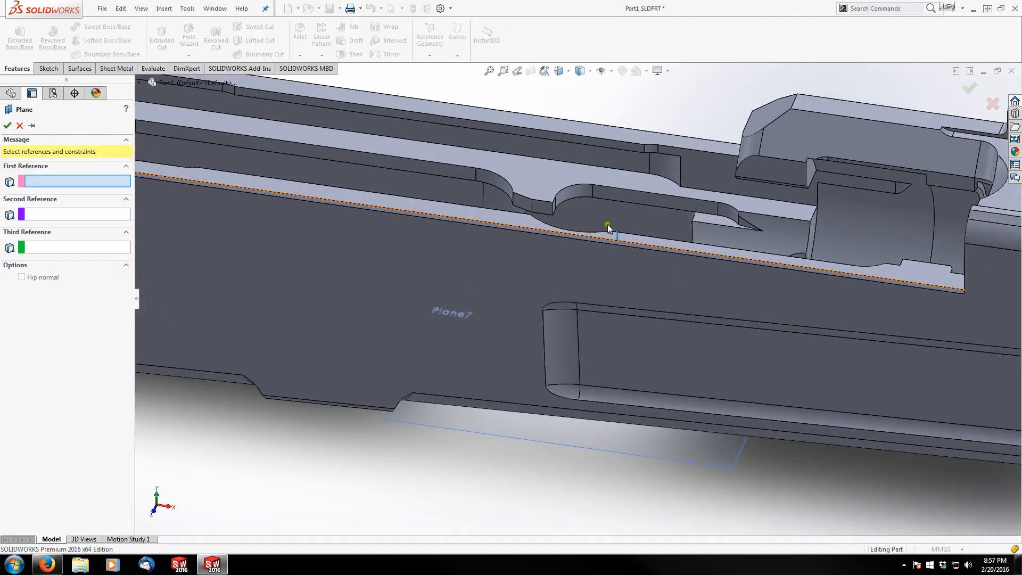
{"action": "left_click", "coordinate": [628, 132]}
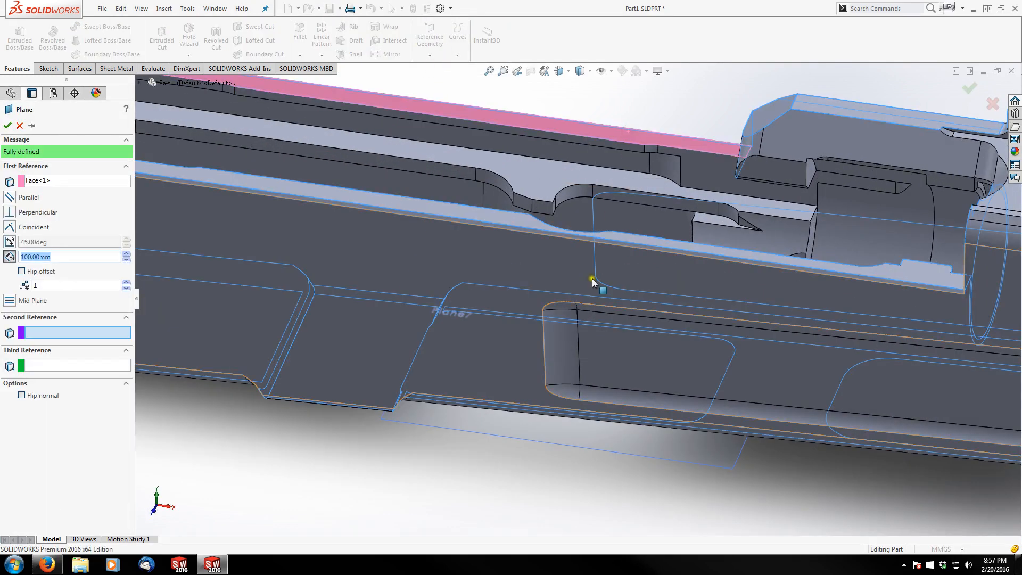
{"action": "scroll", "coordinate": [593, 285], "scroll_direction": "up", "scroll_amount": 3}
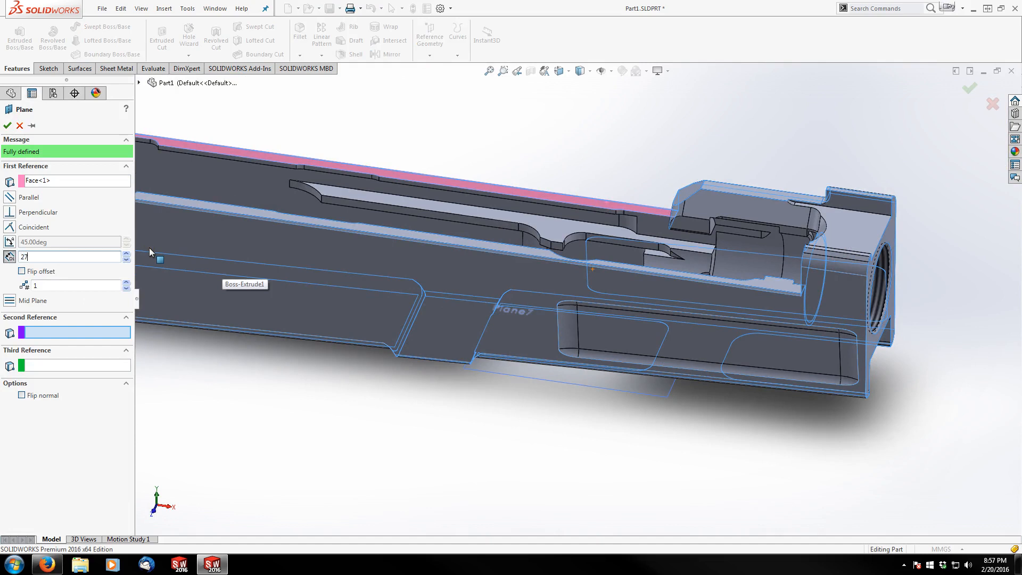
{"action": "type", "text": "27.40mm"}
{"action": "key", "text": "Return"}
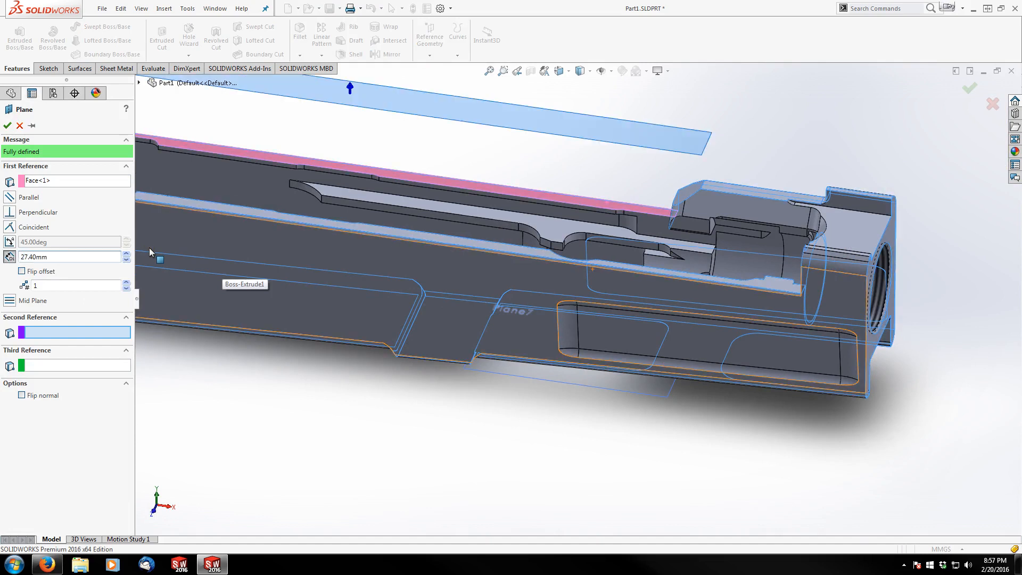
{"action": "left_click", "coordinate": [22, 271]}
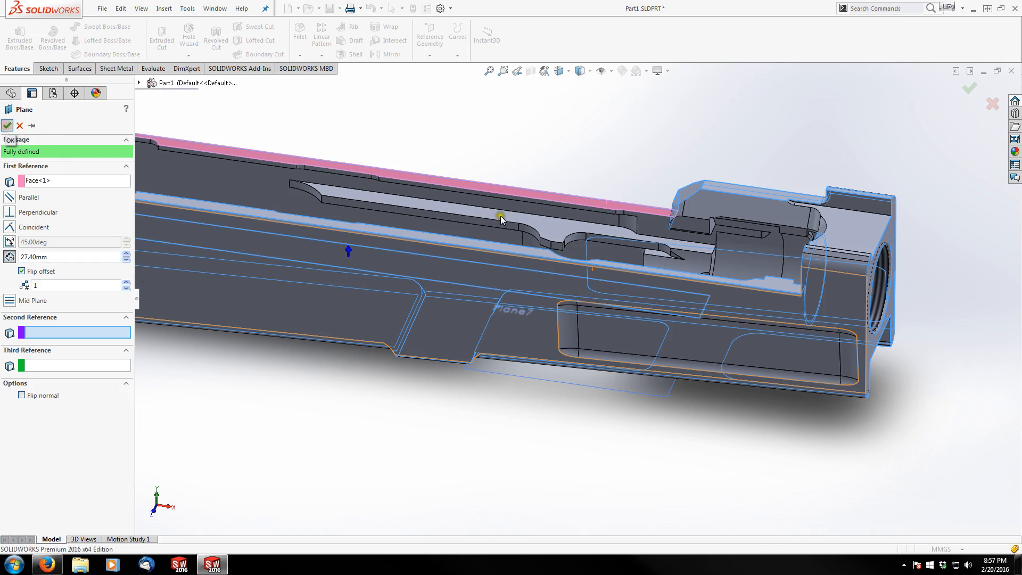
{"action": "left_click", "coordinate": [7, 126]}
Shorten Plane8 by pulling its rear end forward to the edge of the magazine-well opening.
{"action": "middle_click_drag", "start_coordinate": [522, 250], "coordinate": [549, 244]}
{"action": "middle_click_drag", "start_coordinate": [523, 278], "coordinate": [520, 190]}
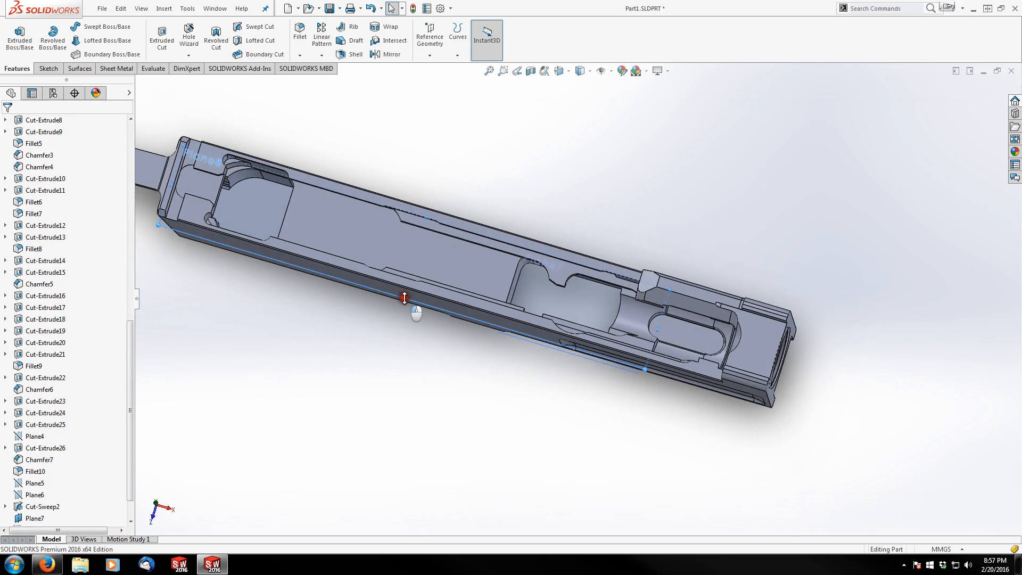
{"action": "left_click", "coordinate": [404, 298]}
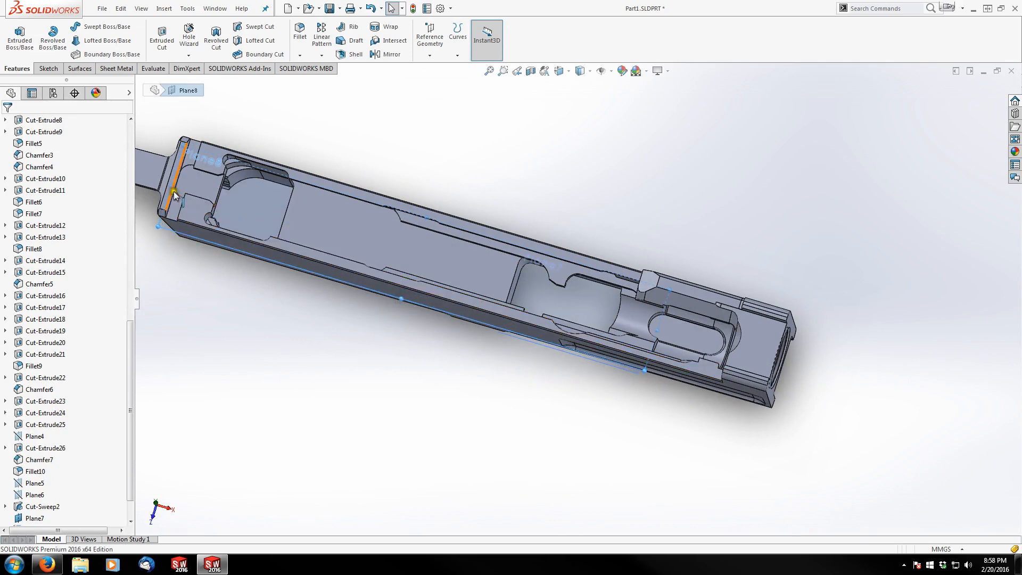
{"action": "left_click_drag", "start_coordinate": [175, 187], "coordinate": [524, 267]}
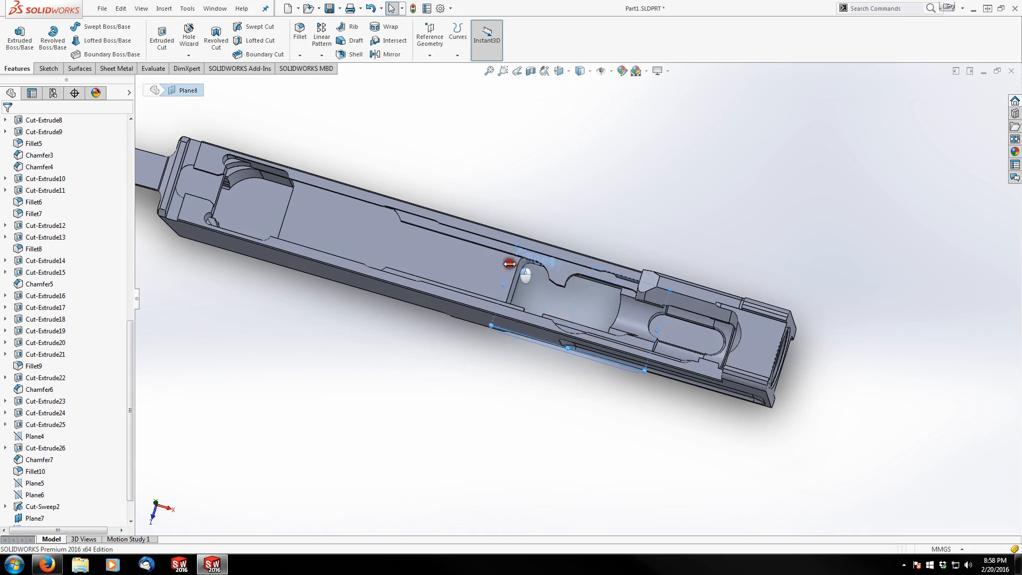
{"action": "middle_click_drag", "start_coordinate": [563, 349], "coordinate": [566, 151]}
{"action": "scroll", "coordinate": [571, 290], "scroll_direction": "down", "scroll_amount": 5}
{"action": "middle_click_drag", "start_coordinate": [551, 373], "coordinate": [605, 401]}
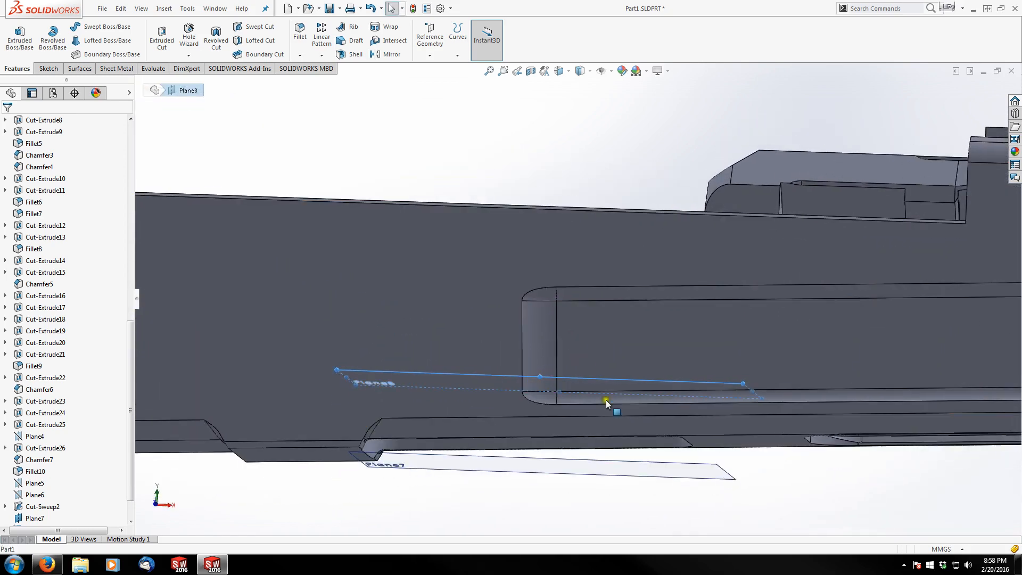
{"action": "scroll", "coordinate": [606, 448], "scroll_direction": "up", "scroll_amount": 1}
{"action": "scroll", "coordinate": [605, 450], "scroll_direction": "down", "scroll_amount": 1}
Show Sketch38, the magazine-well profile on Plane7.
{"action": "left_click_drag", "start_coordinate": [129, 456], "coordinate": [129, 475]}
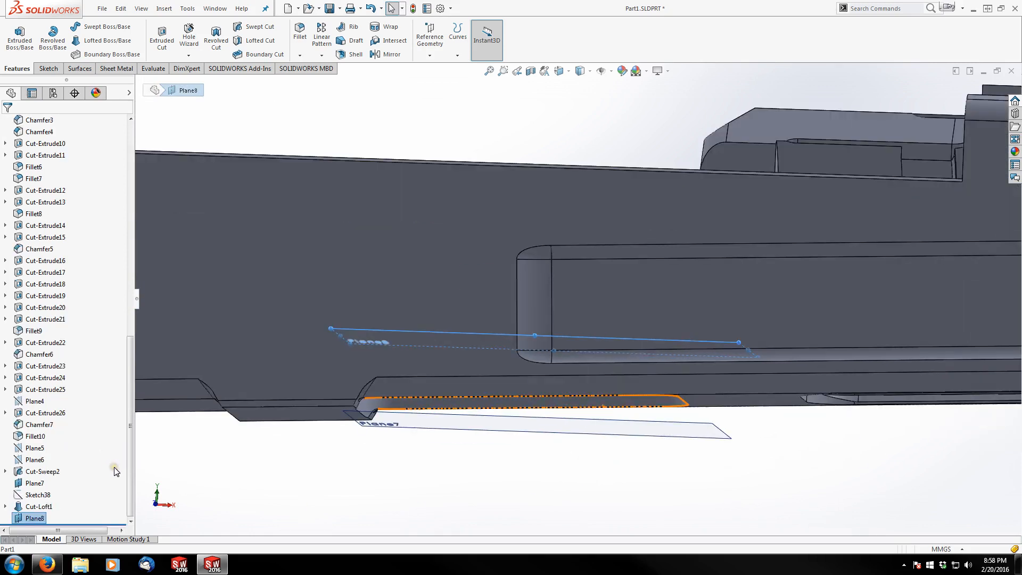
{"action": "right_click", "coordinate": [30, 497]}
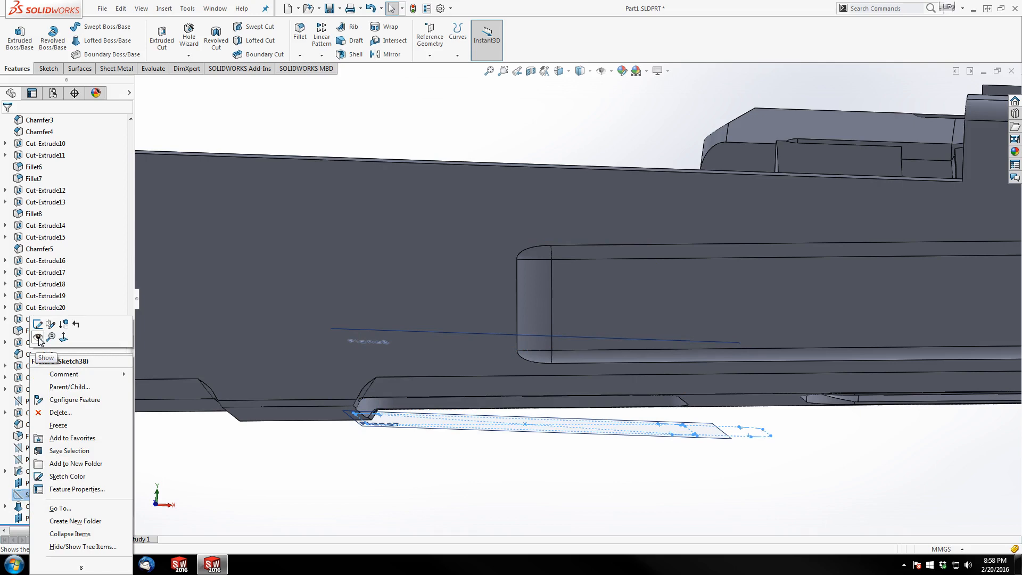
{"action": "left_click", "coordinate": [38, 338]}
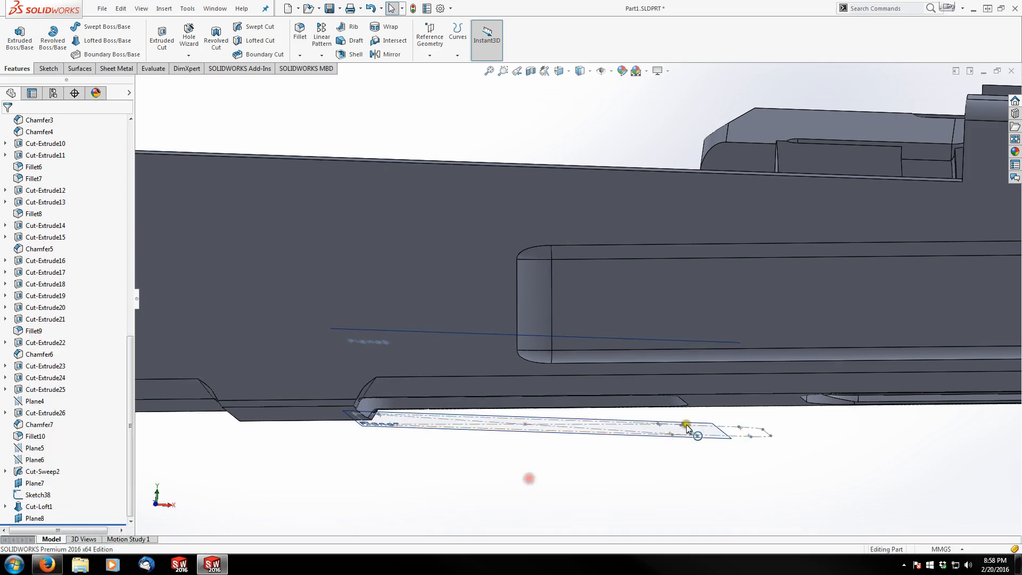
{"action": "scroll", "coordinate": [686, 425], "scroll_direction": "up", "scroll_amount": 2}
{"action": "scroll", "coordinate": [732, 359], "scroll_direction": "down", "scroll_amount": 3}
{"action": "middle_click_drag", "start_coordinate": [653, 349], "coordinate": [657, 379]}
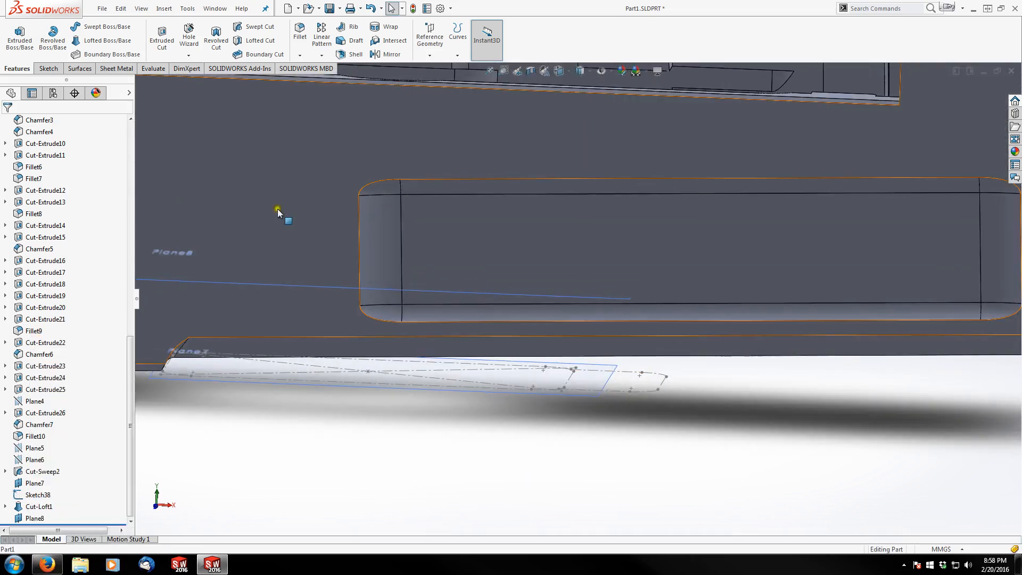
On the Front Plane, sketch a closed right triangle about 5.5 mm wide and 10 mm tall, rising from the far end of Sketch38.
{"action": "left_click", "coordinate": [49, 68]}
{"action": "left_click", "coordinate": [22, 34]}
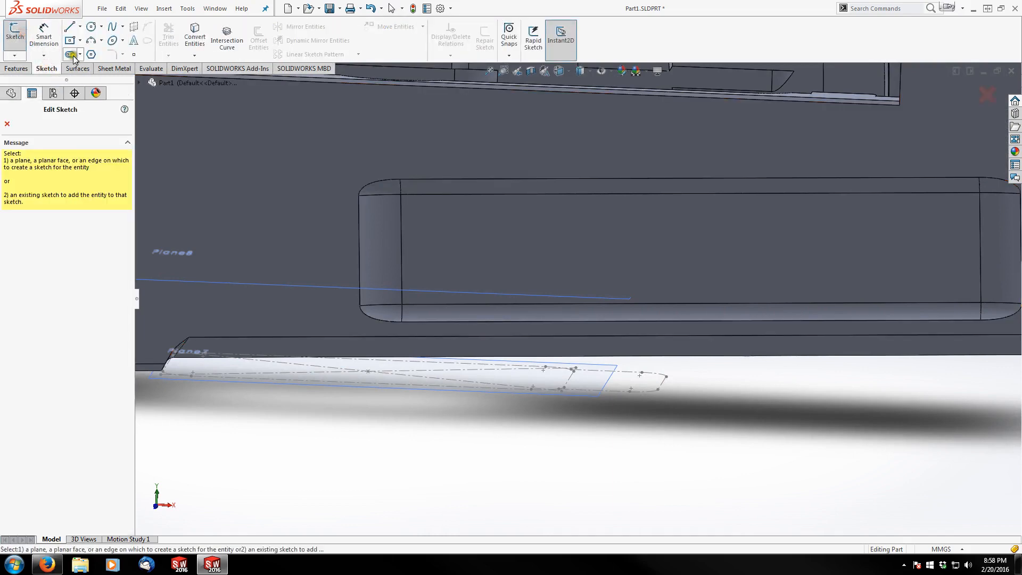
{"action": "left_click", "coordinate": [144, 81]}
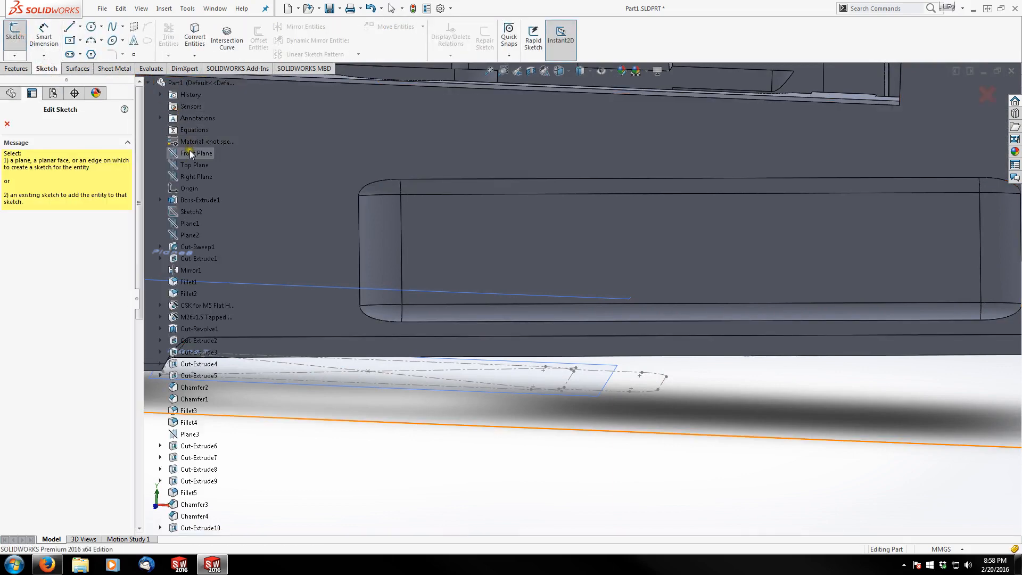
{"action": "left_click", "coordinate": [251, 211]}
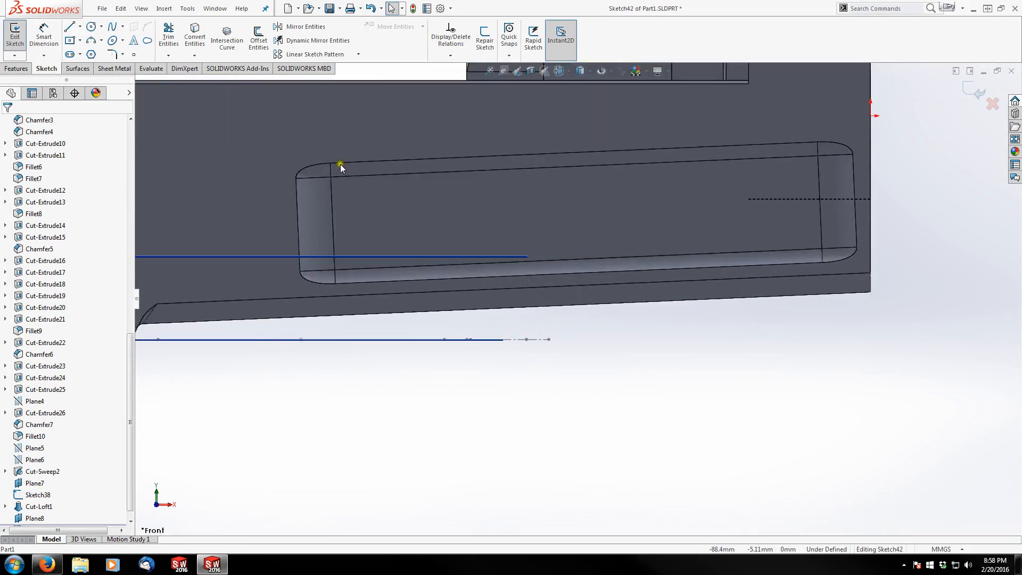
{"action": "left_click", "coordinate": [69, 27]}
{"action": "scroll", "coordinate": [525, 331], "scroll_direction": "down", "scroll_amount": 5}
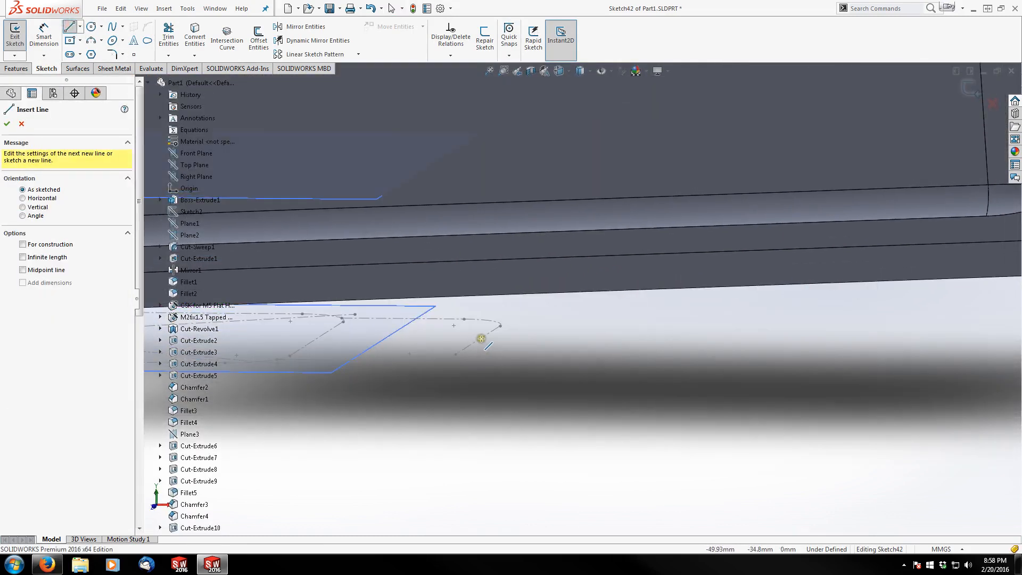
{"action": "left_click", "coordinate": [481, 339]}
{"action": "left_click", "coordinate": [406, 211]}
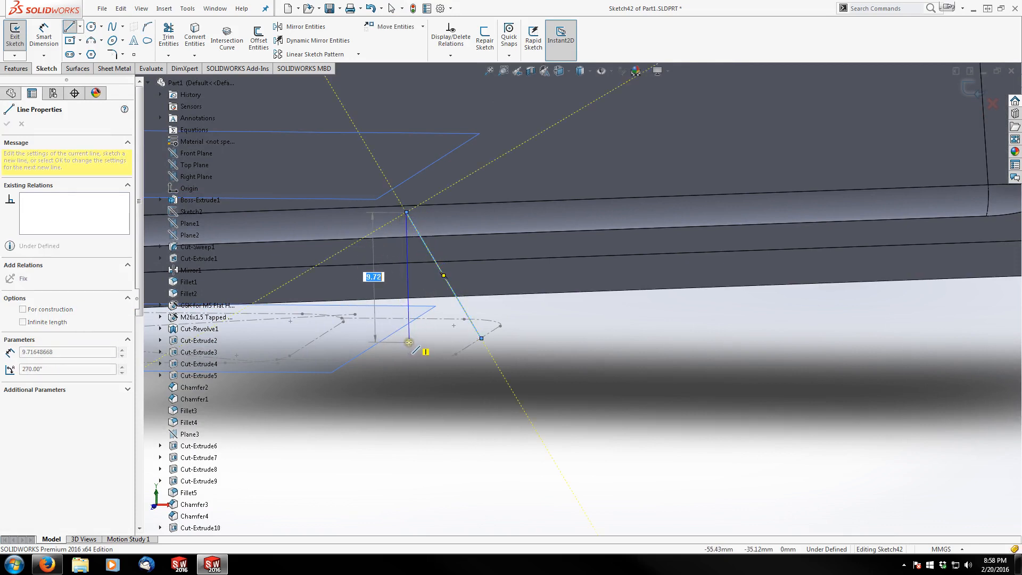
{"action": "left_click", "coordinate": [409, 339]}
{"action": "left_click", "coordinate": [481, 338]}
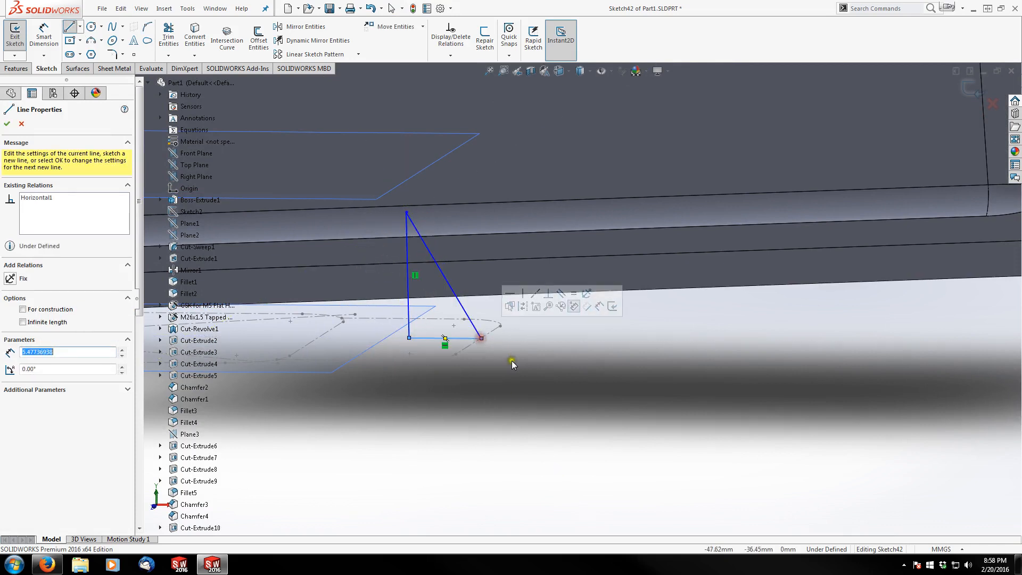
{"action": "key", "text": "Escape"}
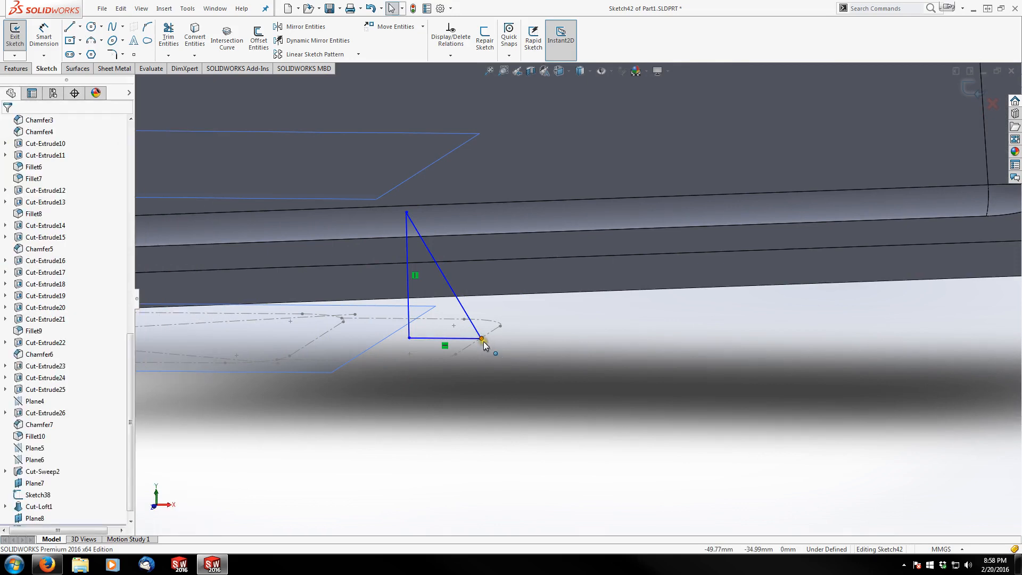
Add a Pierce relation between the triangle's lower outer corner and the crosswise end line of Sketch38.
{"action": "left_click", "coordinate": [482, 340]}
{"action": "left_click", "coordinate": [468, 347], "text": "ctrl"}
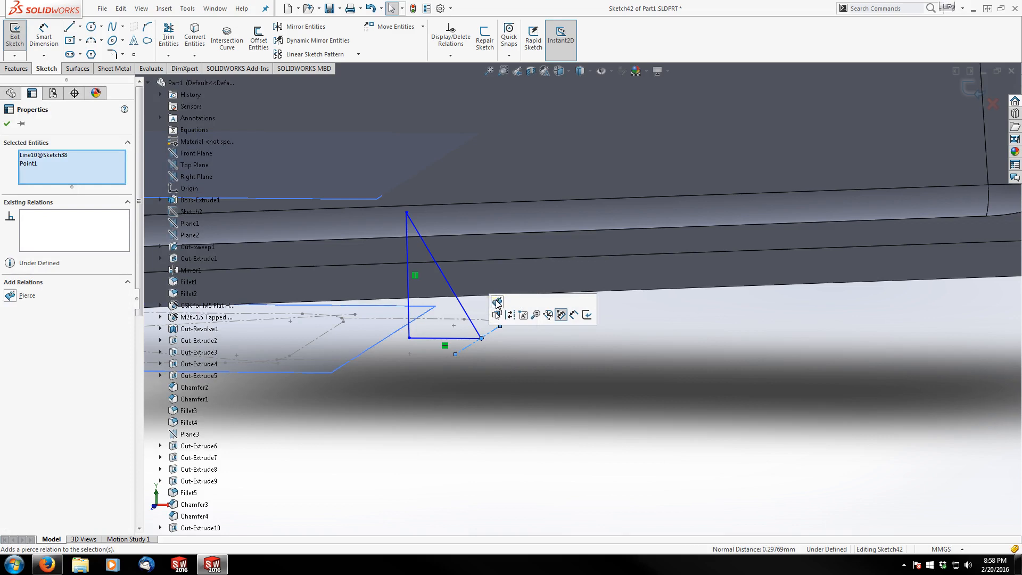
{"action": "left_click", "coordinate": [496, 303]}
{"action": "left_click", "coordinate": [504, 373]}
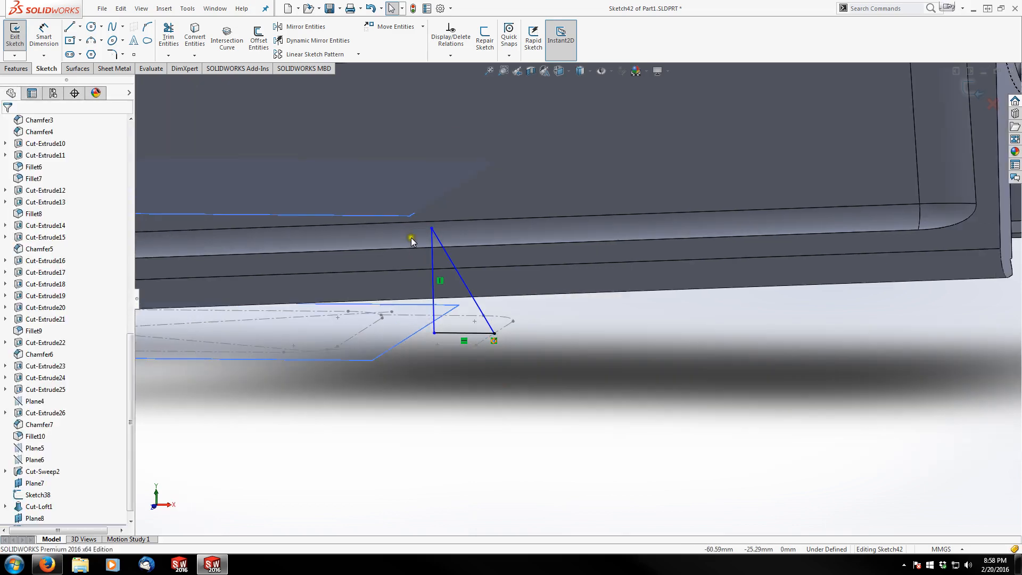
Make the triangle's top corner coincident with Plane8.
{"action": "scroll", "coordinate": [412, 240], "scroll_direction": "down", "scroll_amount": 2}
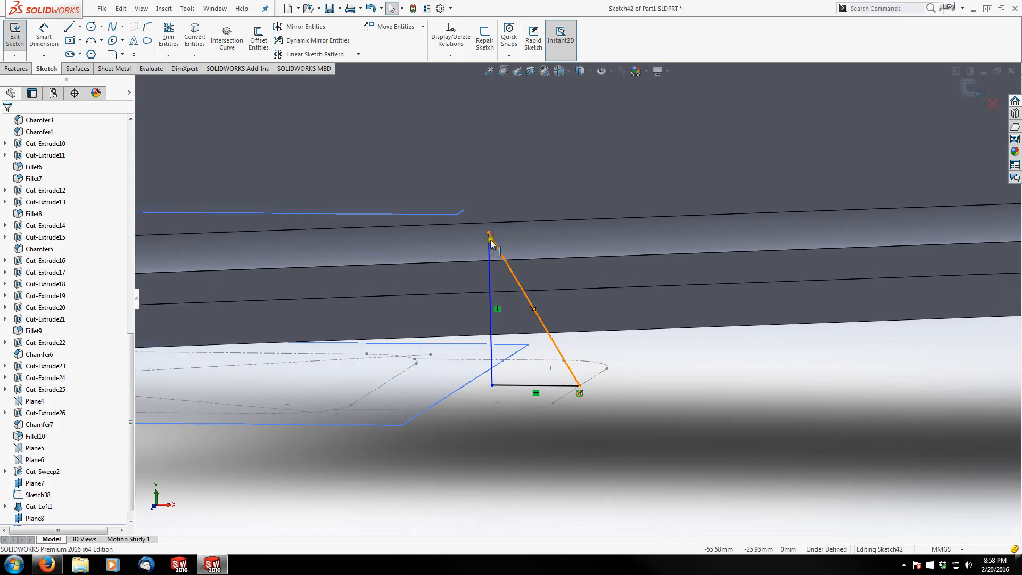
{"action": "left_click", "coordinate": [489, 233]}
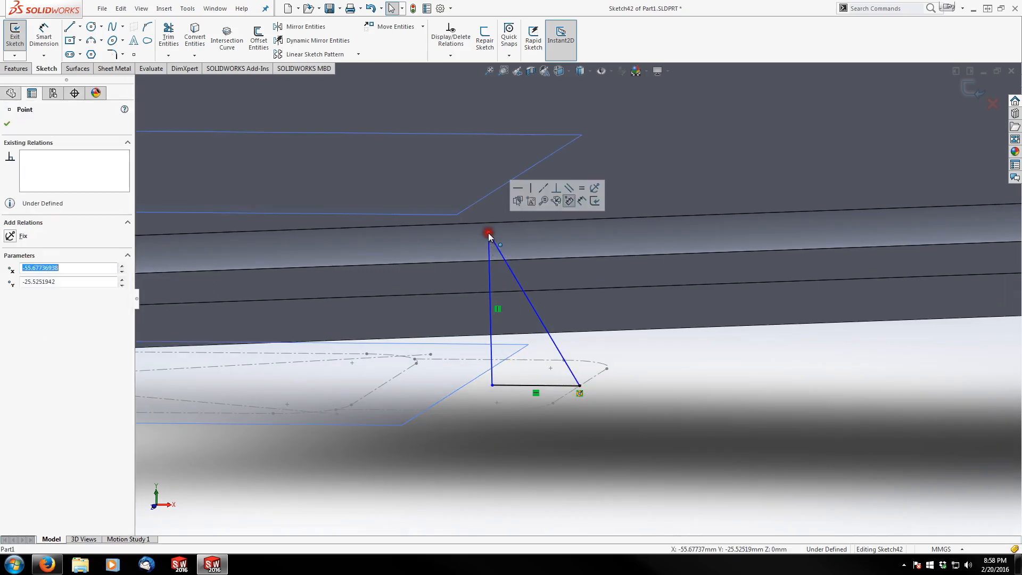
{"action": "left_click", "coordinate": [447, 215], "text": "ctrl"}
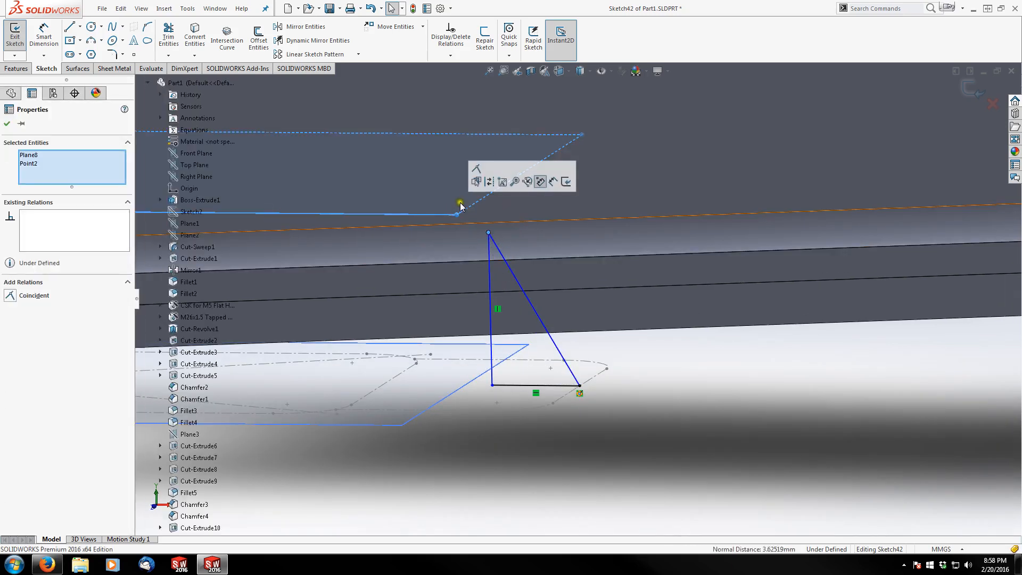
{"action": "left_click", "coordinate": [478, 170]}
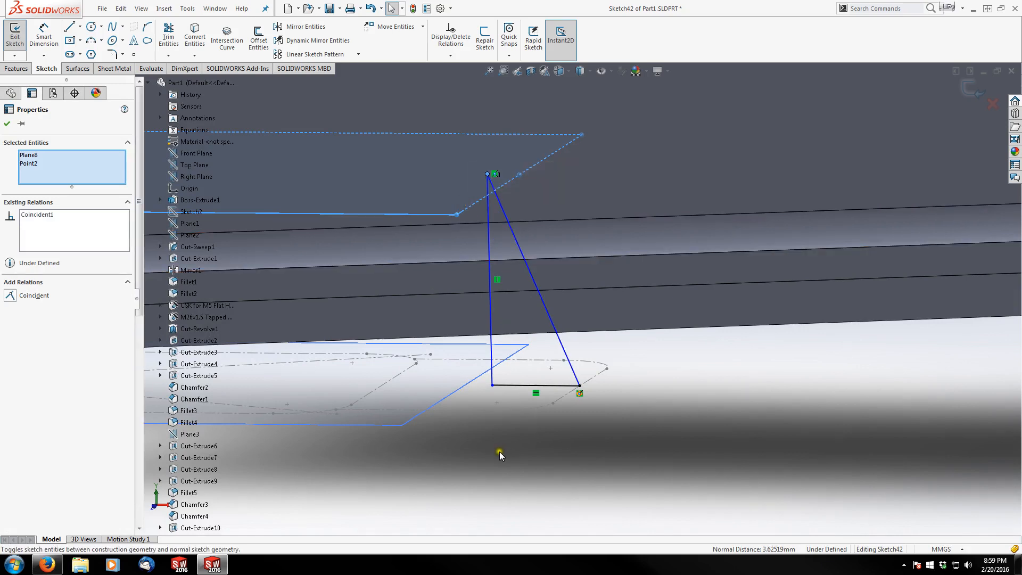
Dimension the angle between the triangle's vertical side and its sloping side to 30 degrees.
{"action": "left_click", "coordinate": [500, 451]}
{"action": "left_click", "coordinate": [46, 36]}
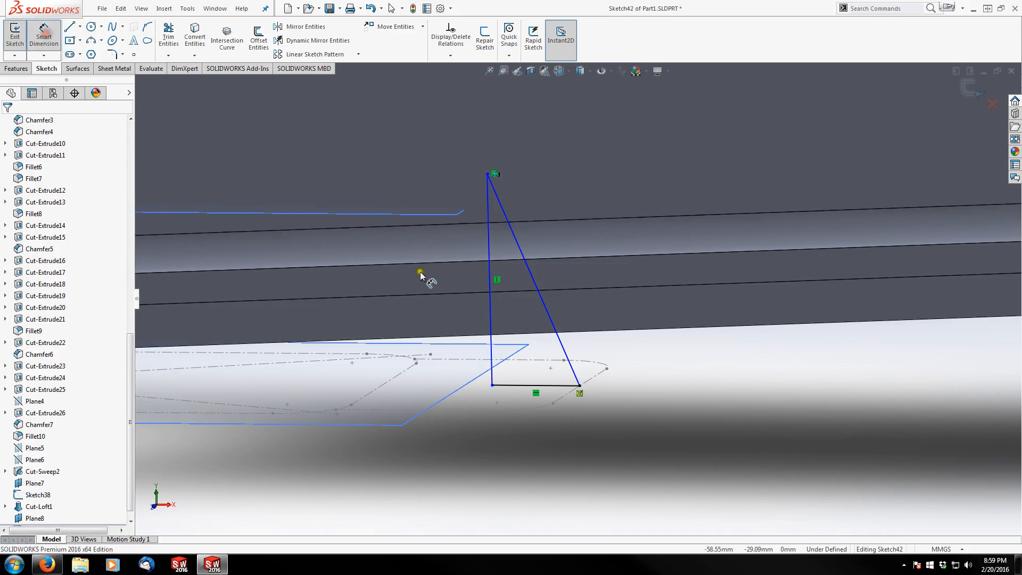
{"action": "left_click", "coordinate": [550, 319]}
{"action": "left_click", "coordinate": [490, 319]}
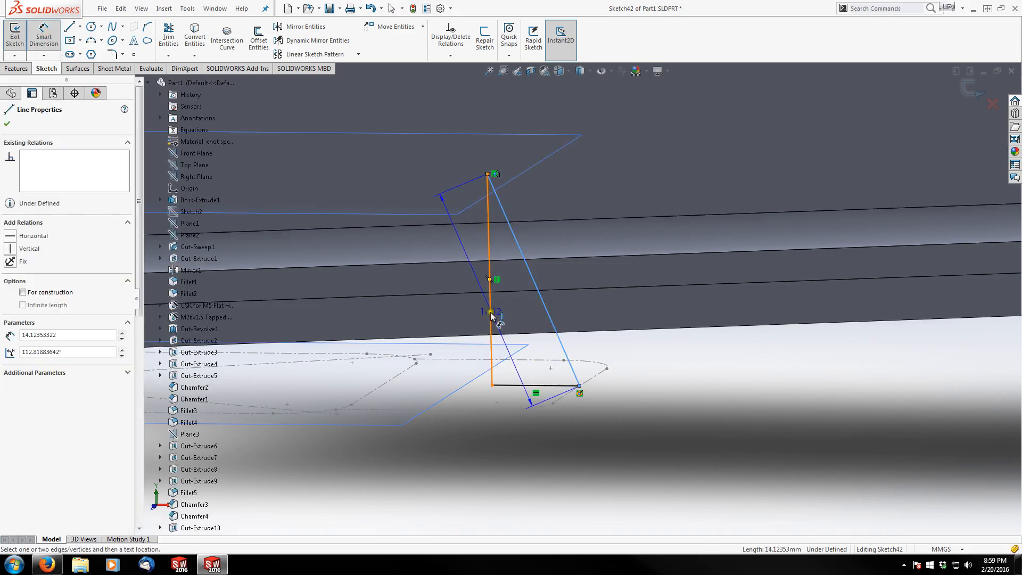
{"action": "left_click", "coordinate": [546, 449]}
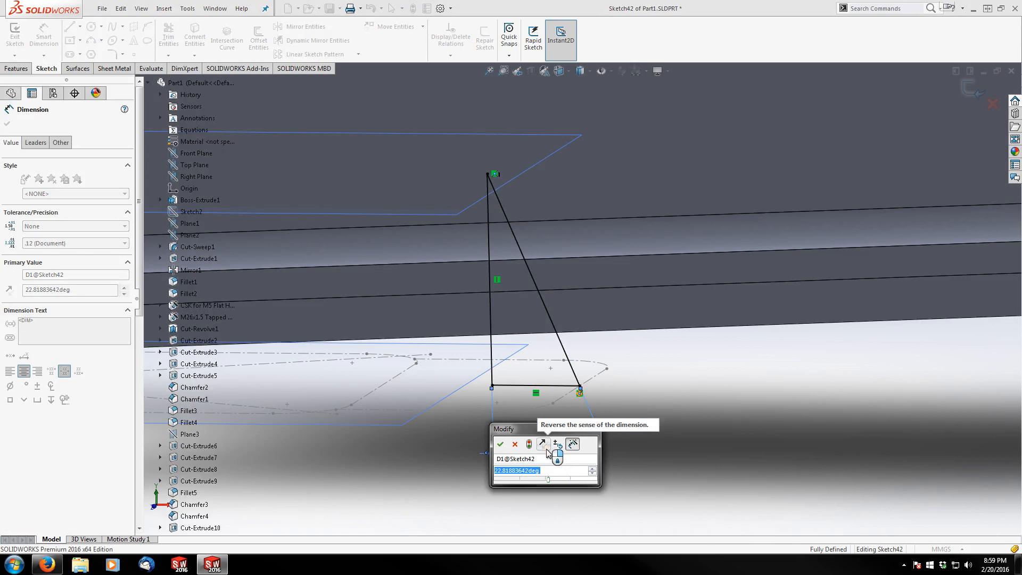
{"action": "type", "text": "30"}
{"action": "key", "text": "Return"}
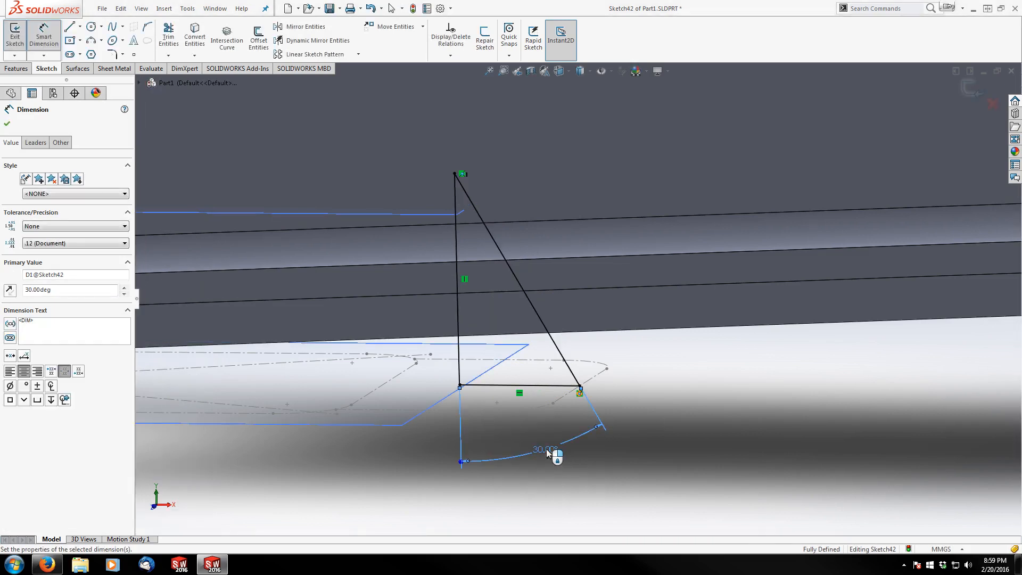
{"action": "key", "text": "Escape"}
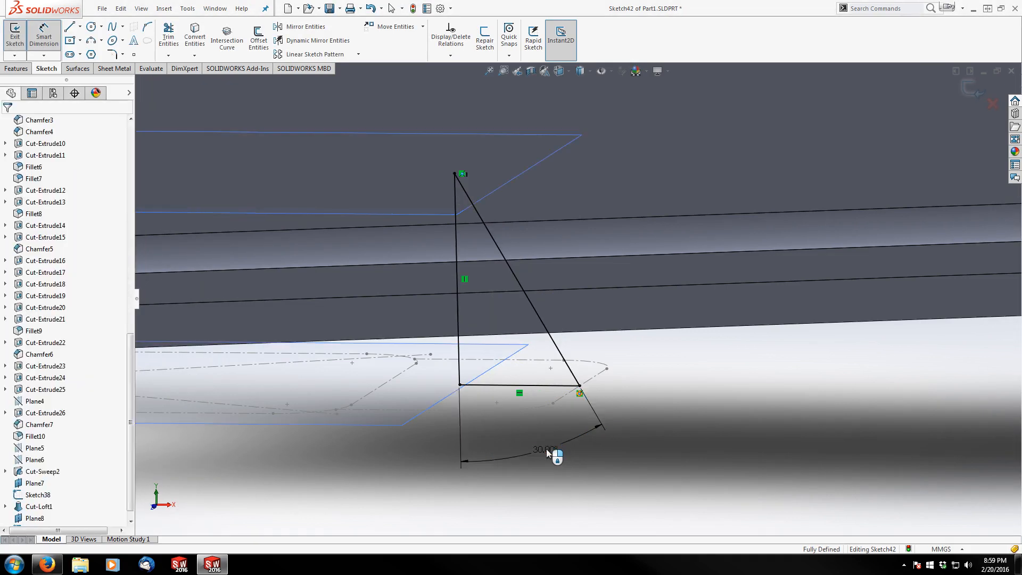
Convert the triangle's horizontal and vertical sides to construction geometry, leaving the sloping line solid, and close the sketch.
{"action": "left_click", "coordinate": [499, 385]}
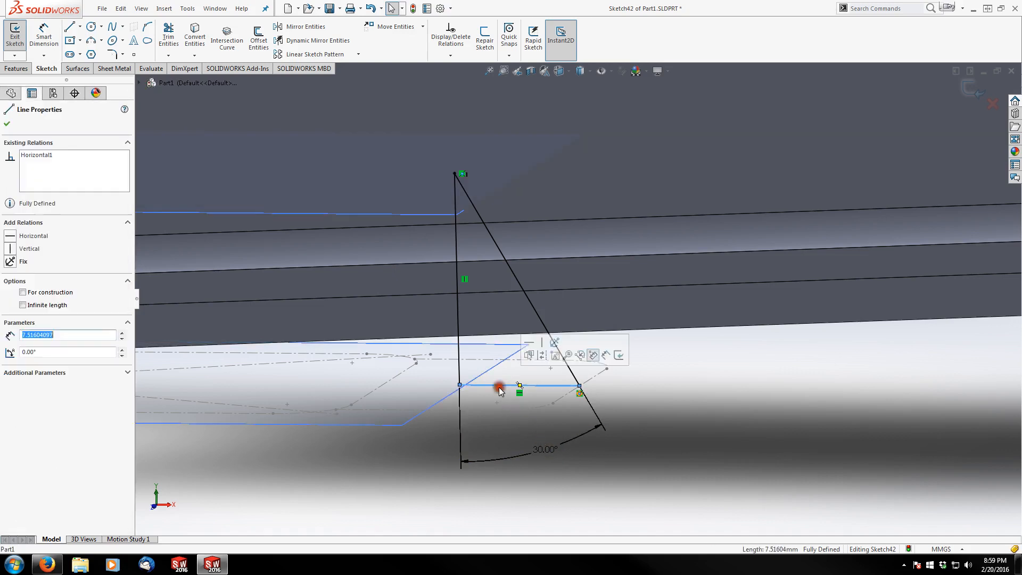
{"action": "left_click", "coordinate": [459, 362], "text": "ctrl"}
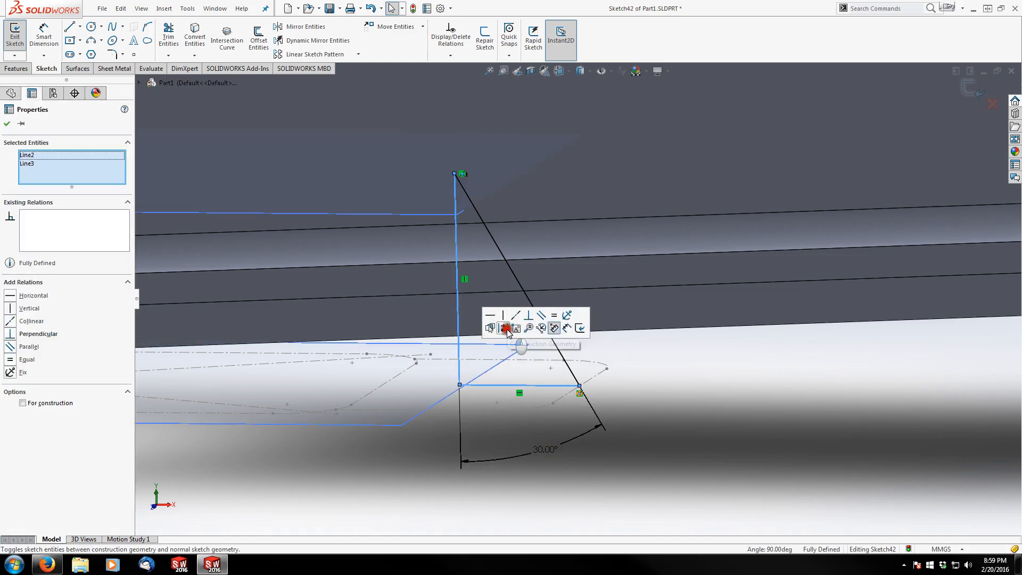
{"action": "left_click", "coordinate": [504, 328]}
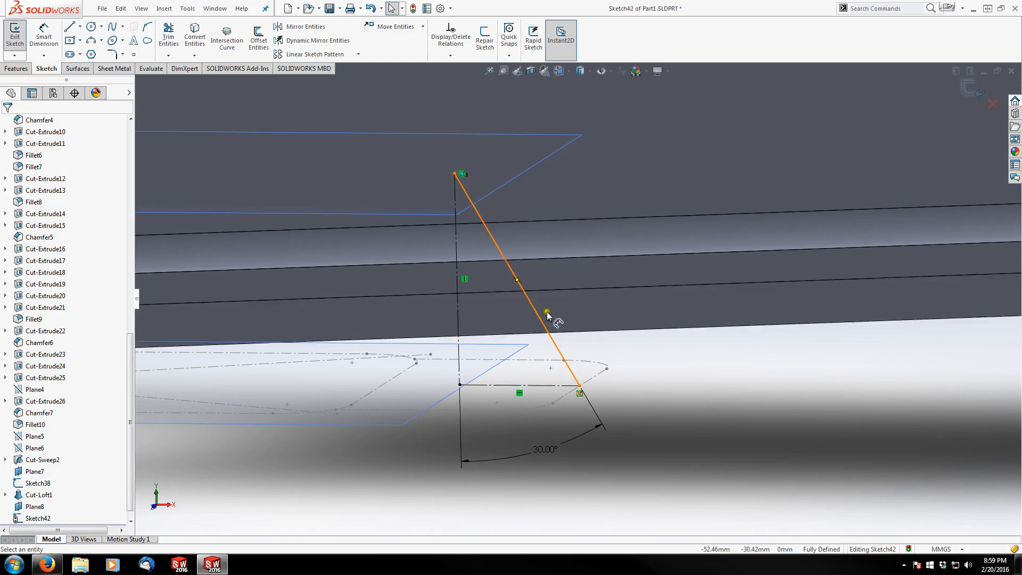
{"action": "mouse_move", "coordinate": [798, 388]}
{"action": "middle_mouse_down"}
{"action": "mouse_move", "coordinate": [749, 381]}
{"action": "mouse_move", "coordinate": [551, 280]}
{"action": "middle_mouse_up"}
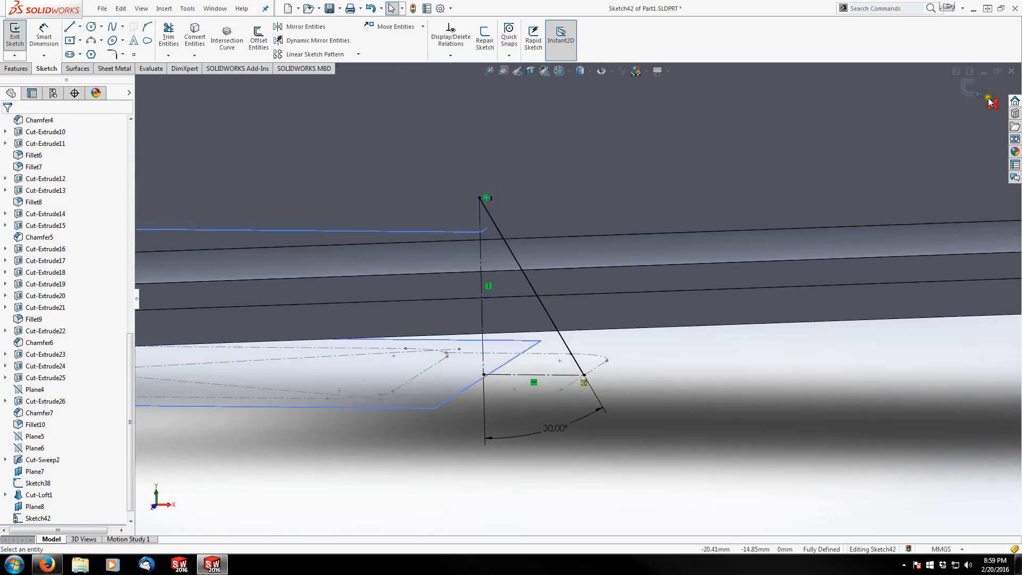
{"action": "left_click", "coordinate": [966, 91]}
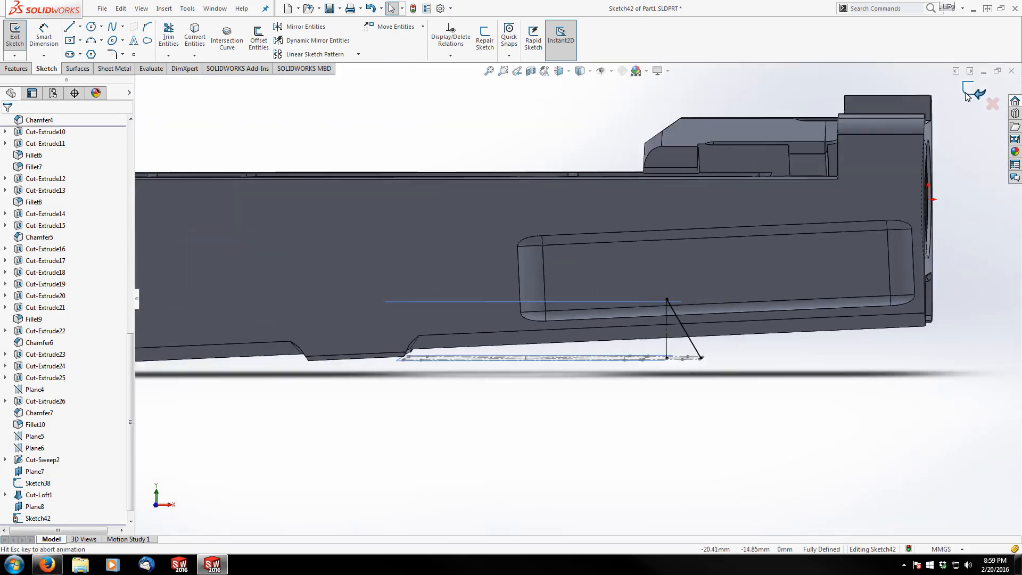
Start a new sketch on Plane7, below the magazine-well opening.
{"action": "scroll", "coordinate": [714, 353], "scroll_direction": "down", "scroll_amount": 8}
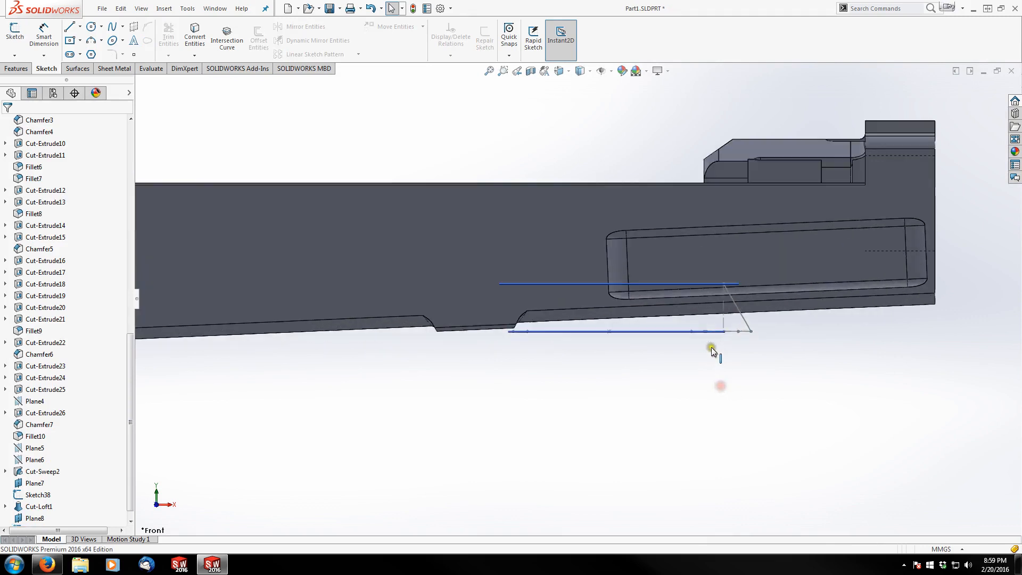
{"action": "middle_click_drag", "start_coordinate": [638, 302], "coordinate": [686, 279]}
{"action": "middle_click_drag", "start_coordinate": [725, 329], "coordinate": [720, 173]}
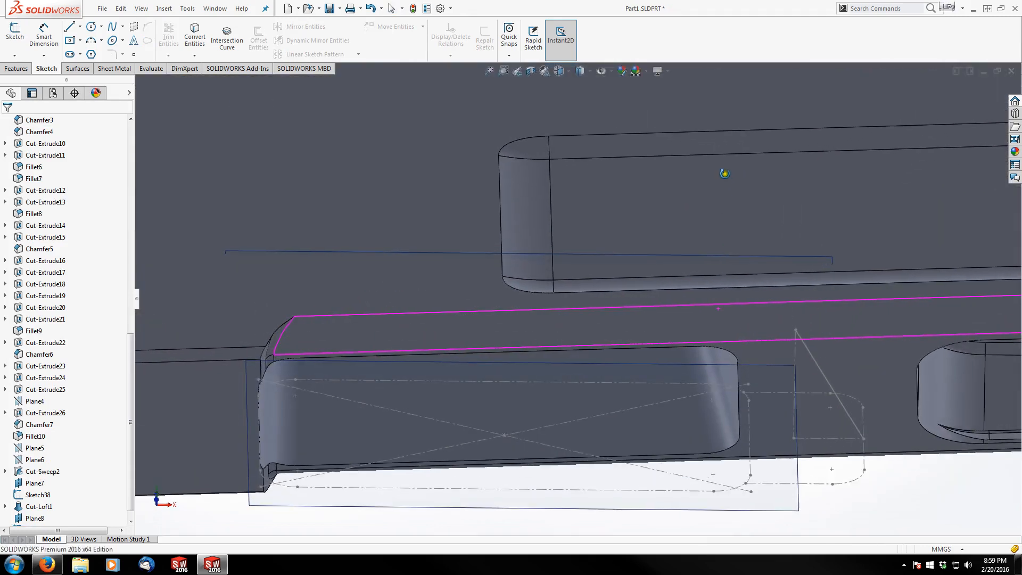
{"action": "middle_click_drag", "start_coordinate": [760, 365], "coordinate": [775, 360]}
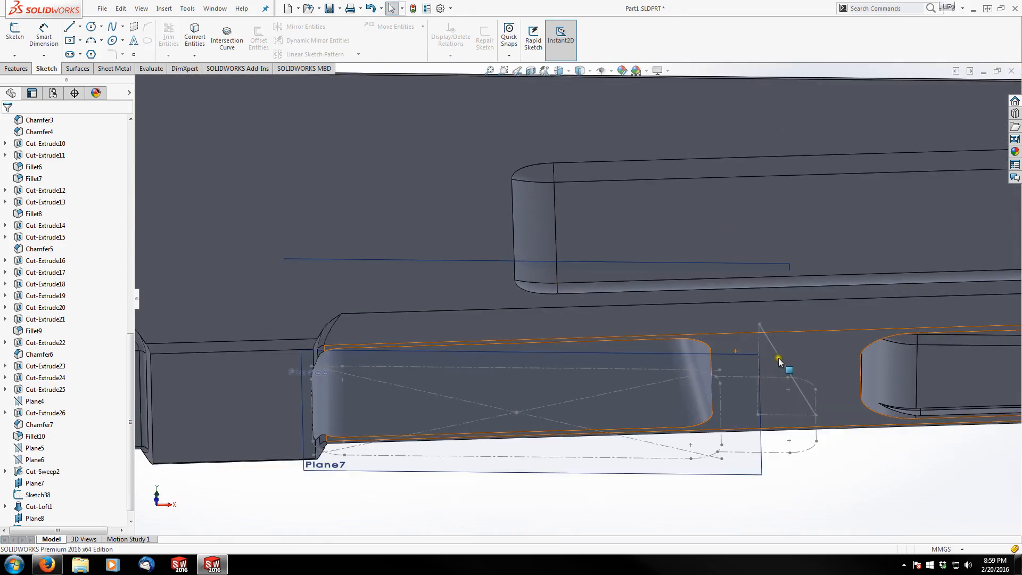
{"action": "left_click", "coordinate": [15, 33]}
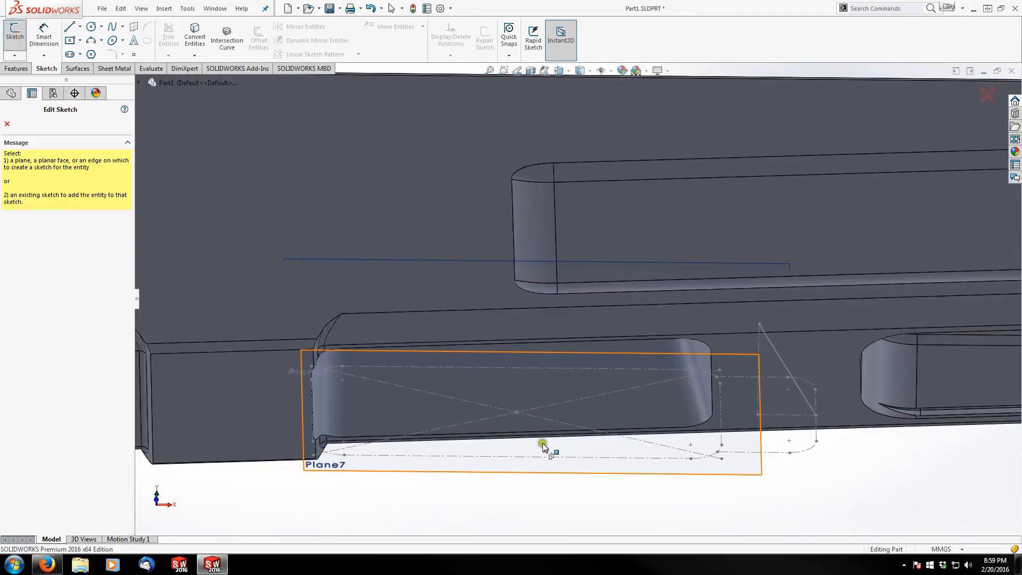
{"action": "left_click", "coordinate": [678, 473]}
{"action": "scroll", "coordinate": [723, 321], "scroll_direction": "down", "scroll_amount": 10}
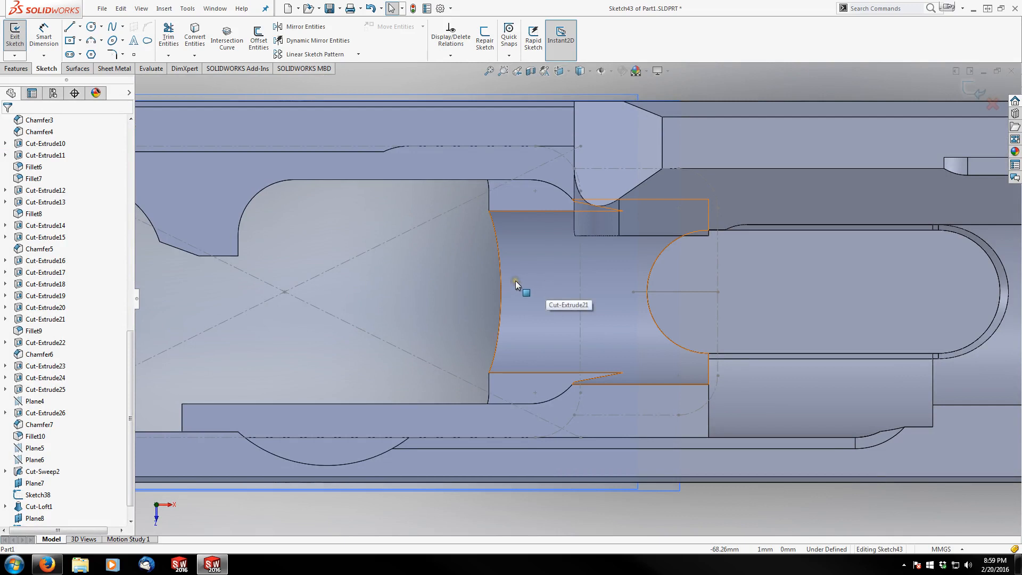
Convert the rounded end of Sketch38 into the sketch: the crosswise end line, both corner arcs and the two side lines.
{"action": "left_click", "coordinate": [574, 415]}
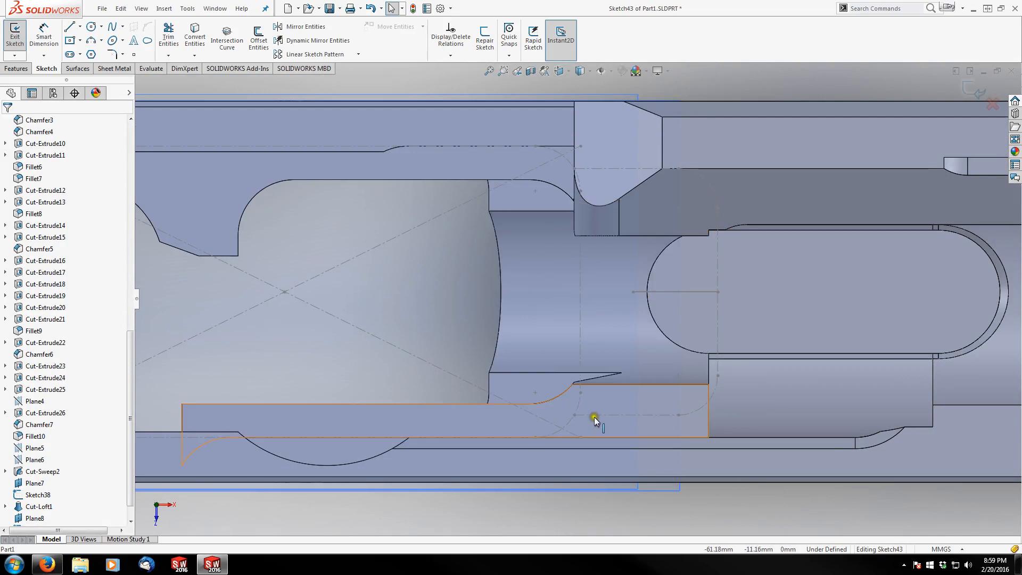
{"action": "left_click", "coordinate": [679, 416]}
{"action": "left_click", "coordinate": [717, 375]}
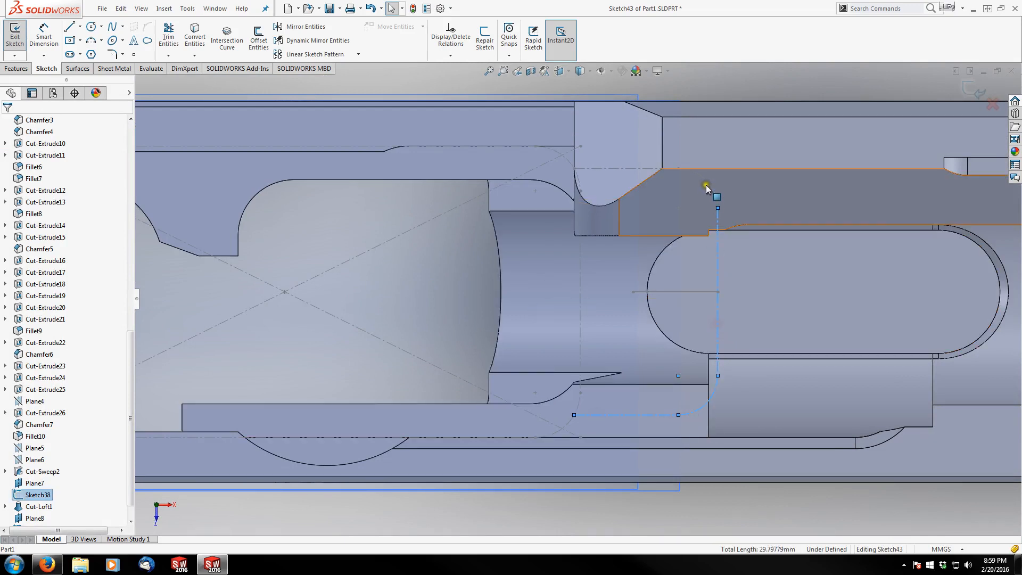
{"action": "left_click", "coordinate": [678, 168]}
{"action": "left_click", "coordinate": [619, 169], "text": "ctrl"}
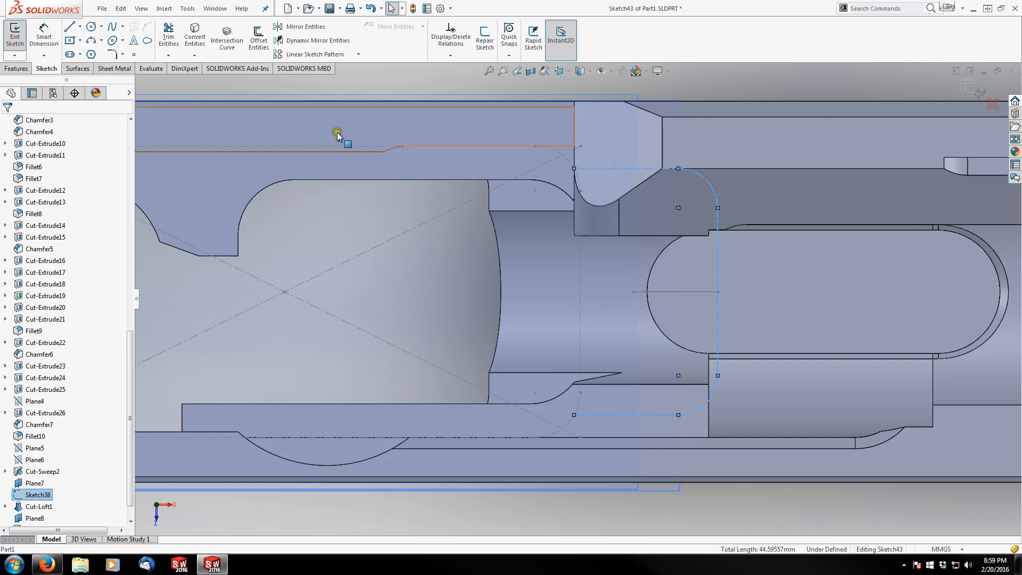
{"action": "left_click", "coordinate": [192, 33]}
{"action": "left_click", "coordinate": [449, 290]}
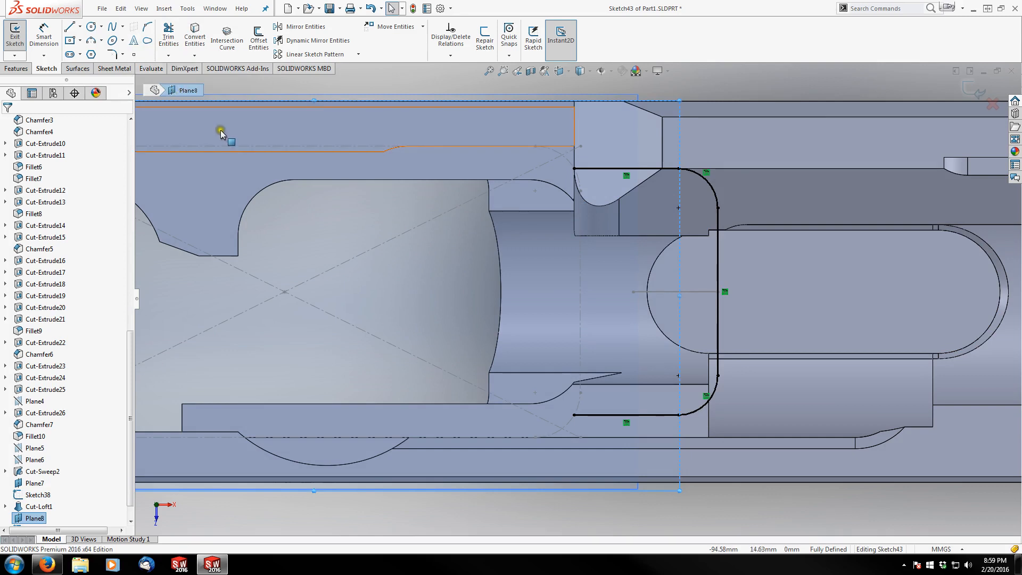
Extend the free ends of both converted side lines farther into the magazine well with Power trim.
{"action": "left_click", "coordinate": [171, 36]}
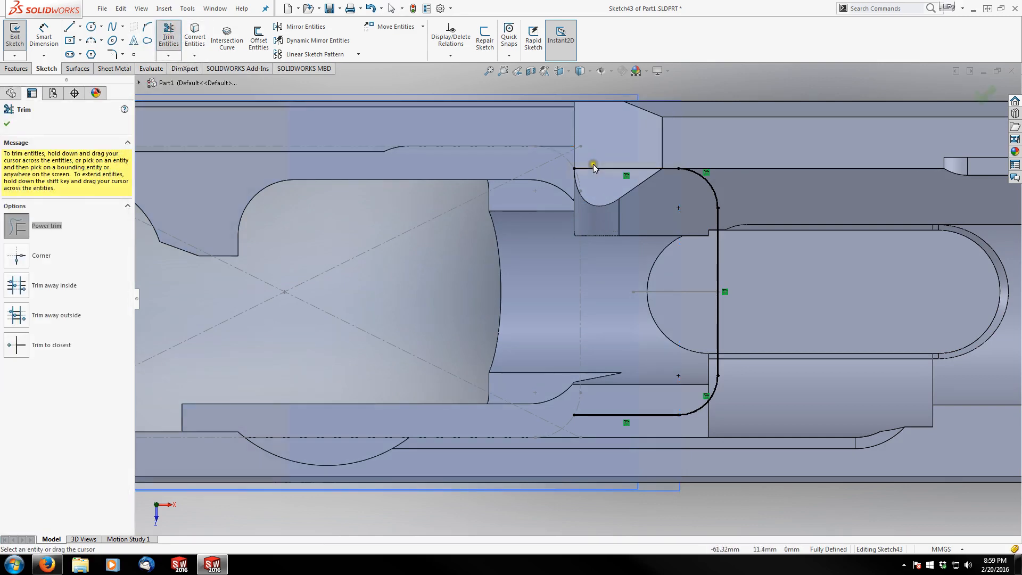
{"action": "left_click_drag", "start_coordinate": [594, 168], "coordinate": [495, 168]}
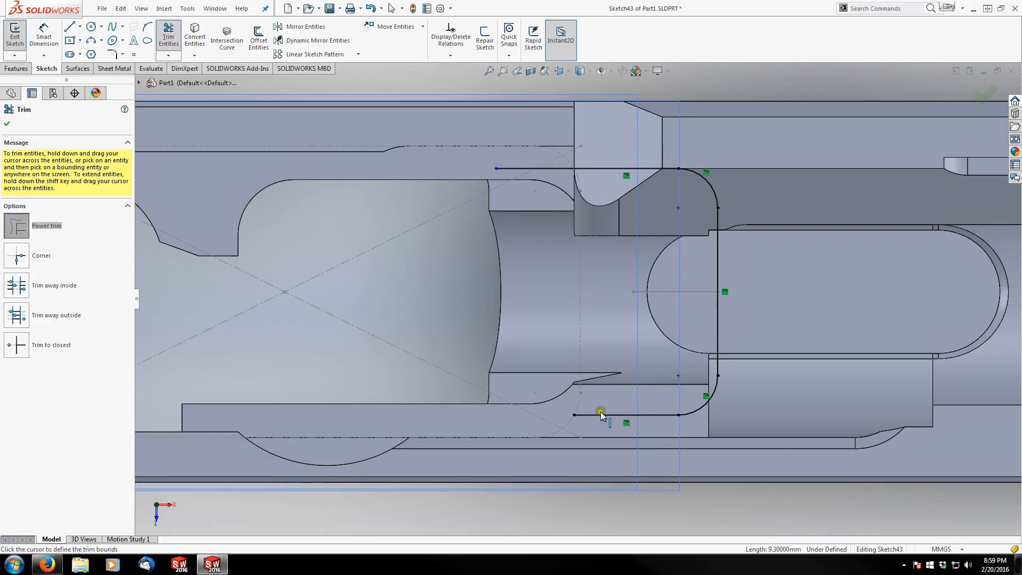
{"action": "left_click_drag", "start_coordinate": [601, 415], "coordinate": [520, 413]}
{"action": "key", "text": "Escape"}
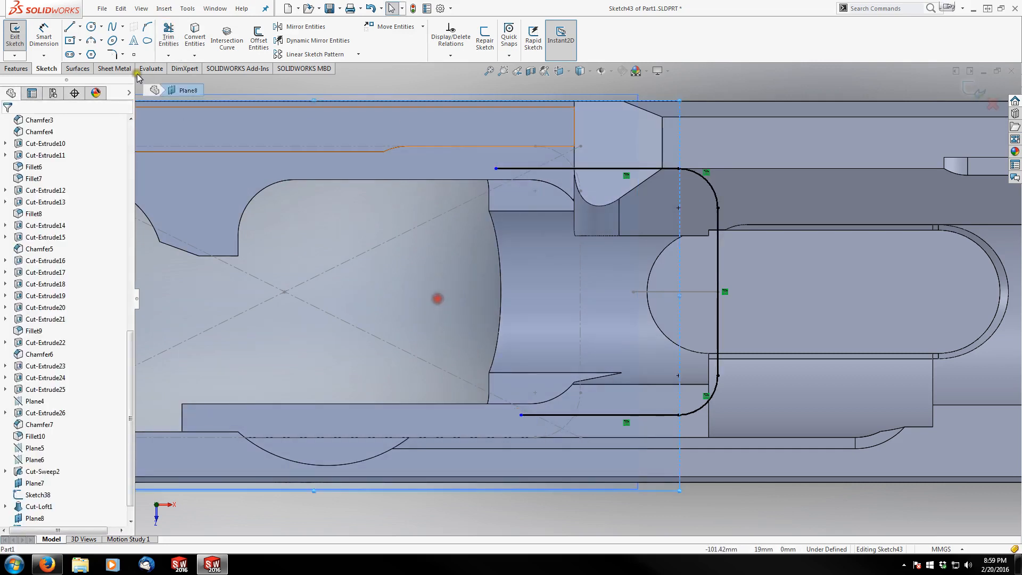
Close the open end of the rounded profile with a line between its two free endpoints and make that line vertical.
{"action": "left_click", "coordinate": [70, 26]}
{"action": "left_click", "coordinate": [496, 168]}
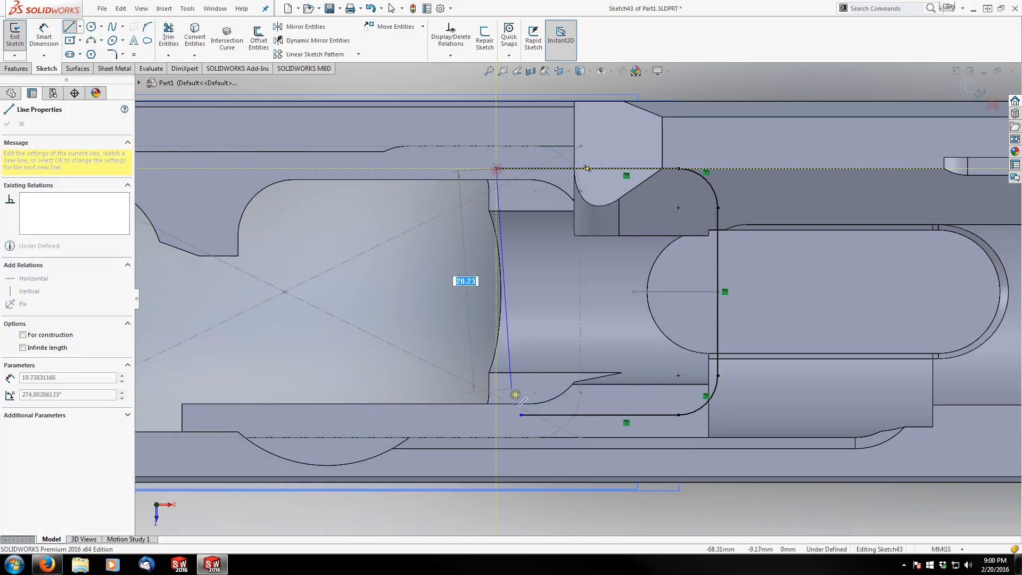
{"action": "left_click", "coordinate": [520, 415]}
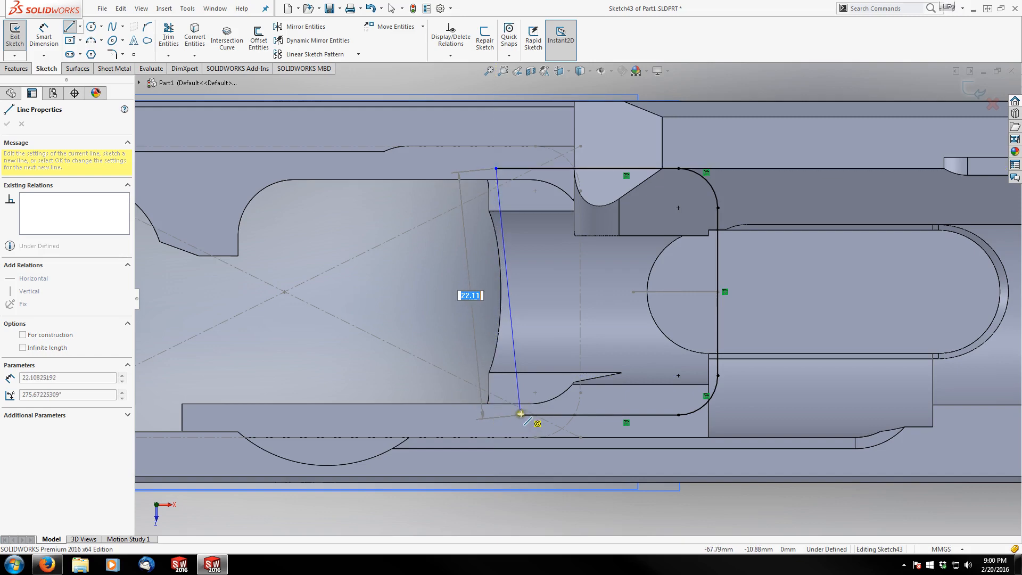
{"action": "key", "text": "Escape"}
{"action": "left_click", "coordinate": [513, 341]}
{"action": "left_click", "coordinate": [555, 298]}
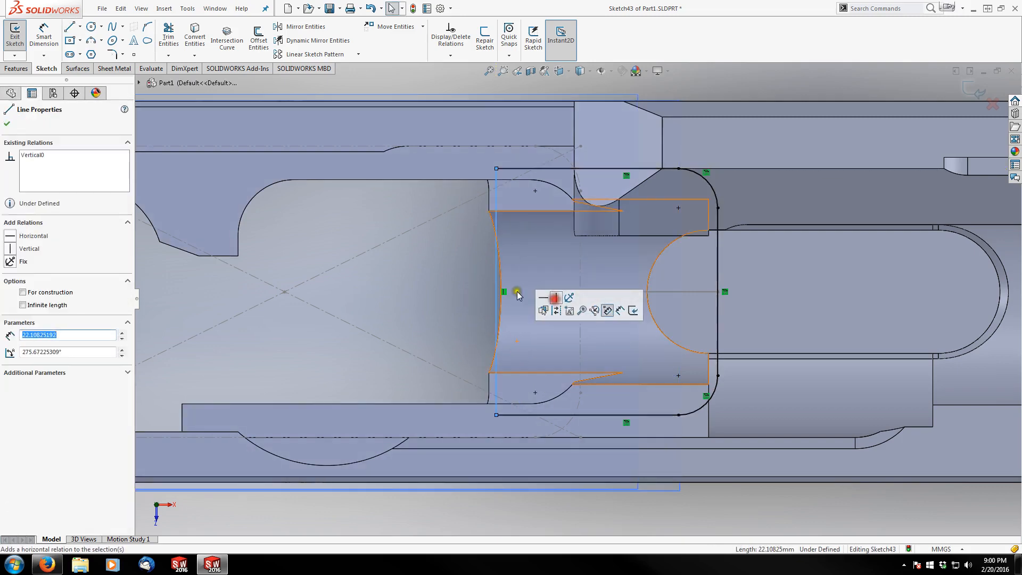
{"action": "left_click", "coordinate": [460, 288]}
Make the vertical closing line collinear with the short model edge at the bore's end face and finish the sketch.
{"action": "scroll", "coordinate": [502, 324], "scroll_direction": "up", "scroll_amount": 2}
{"action": "mouse_move", "coordinate": [502, 323]}
{"action": "middle_mouse_down"}
{"action": "mouse_move", "coordinate": [505, 198]}
{"action": "mouse_move", "coordinate": [548, 313]}
{"action": "mouse_move", "coordinate": [493, 290]}
{"action": "mouse_move", "coordinate": [502, 263]}
{"action": "mouse_move", "coordinate": [558, 342]}
{"action": "mouse_move", "coordinate": [565, 256]}
{"action": "mouse_move", "coordinate": [597, 296]}
{"action": "mouse_move", "coordinate": [568, 333]}
{"action": "mouse_move", "coordinate": [536, 346]}
{"action": "middle_mouse_up"}
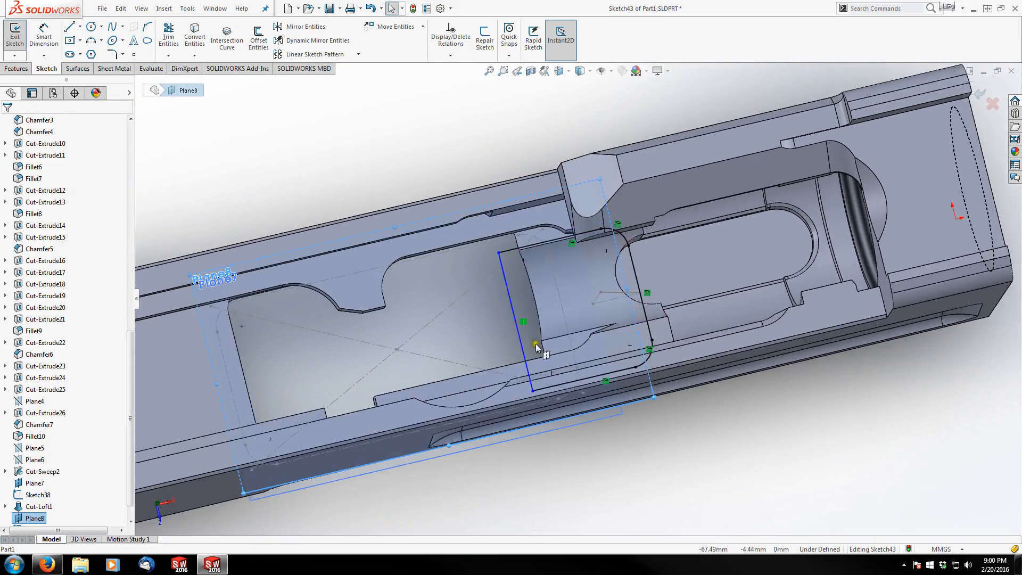
{"action": "left_click", "coordinate": [514, 311]}
{"action": "mouse_move", "coordinate": [514, 310]}
{"action": "middle_mouse_down"}
{"action": "mouse_move", "coordinate": [524, 234]}
{"action": "mouse_move", "coordinate": [520, 298]}
{"action": "middle_mouse_up"}
{"action": "scroll", "coordinate": [531, 258], "scroll_direction": "down", "scroll_amount": 4}
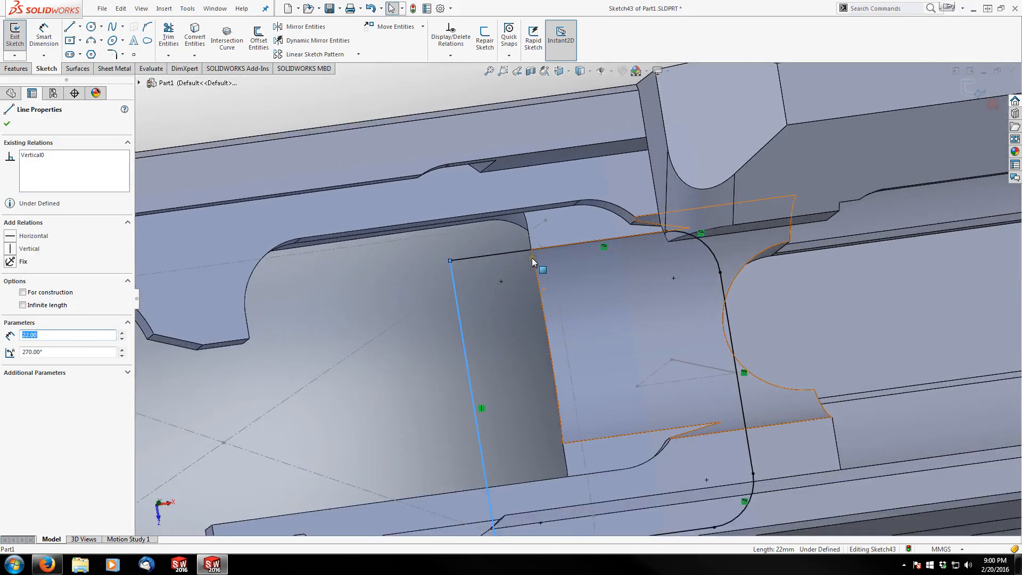
{"action": "left_click", "coordinate": [530, 243], "text": "ctrl"}
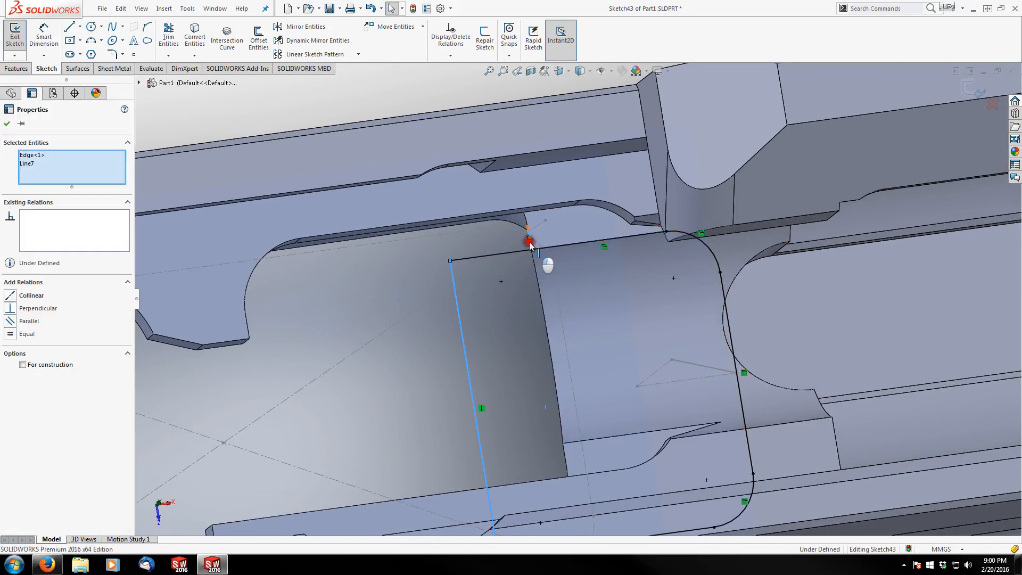
{"action": "left_click", "coordinate": [562, 198]}
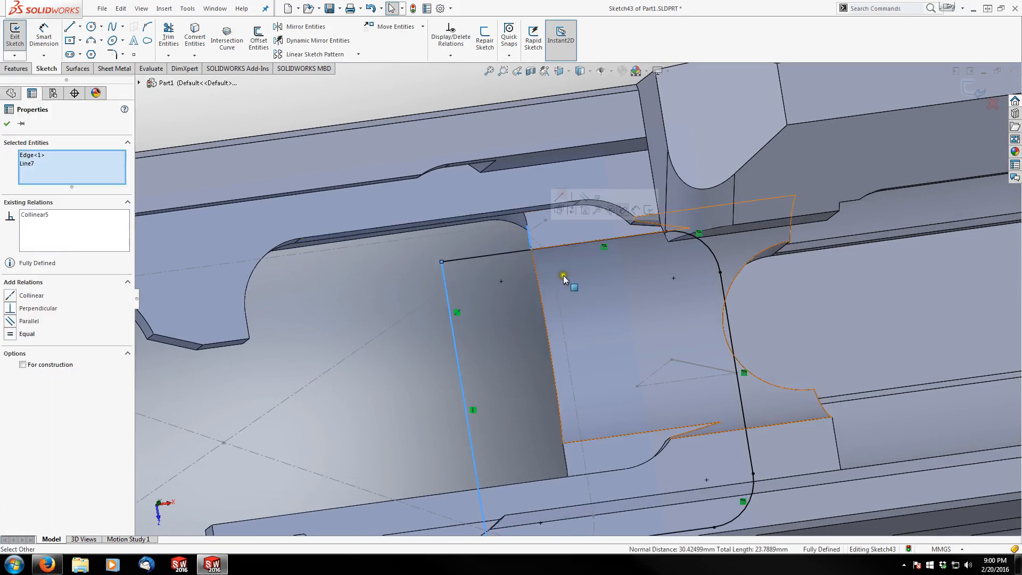
{"action": "scroll", "coordinate": [578, 338], "scroll_direction": "up", "scroll_amount": 5}
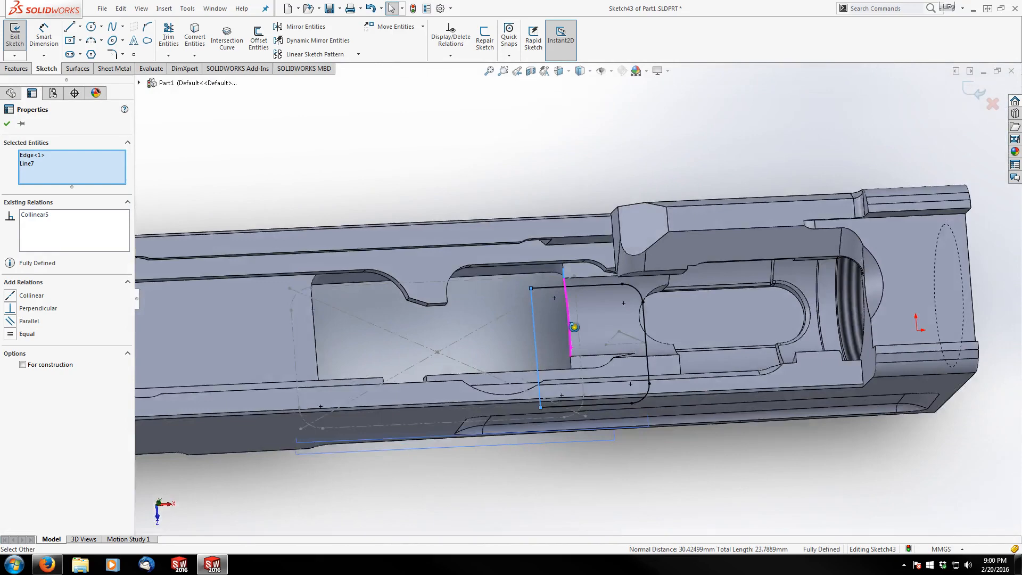
{"action": "left_click", "coordinate": [506, 154]}
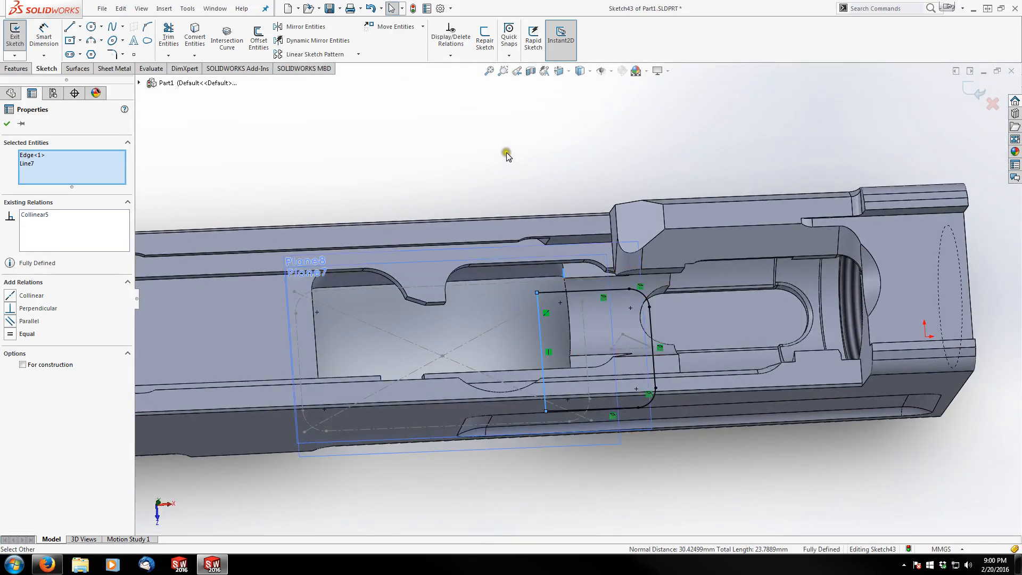
{"action": "left_click", "coordinate": [969, 97]}
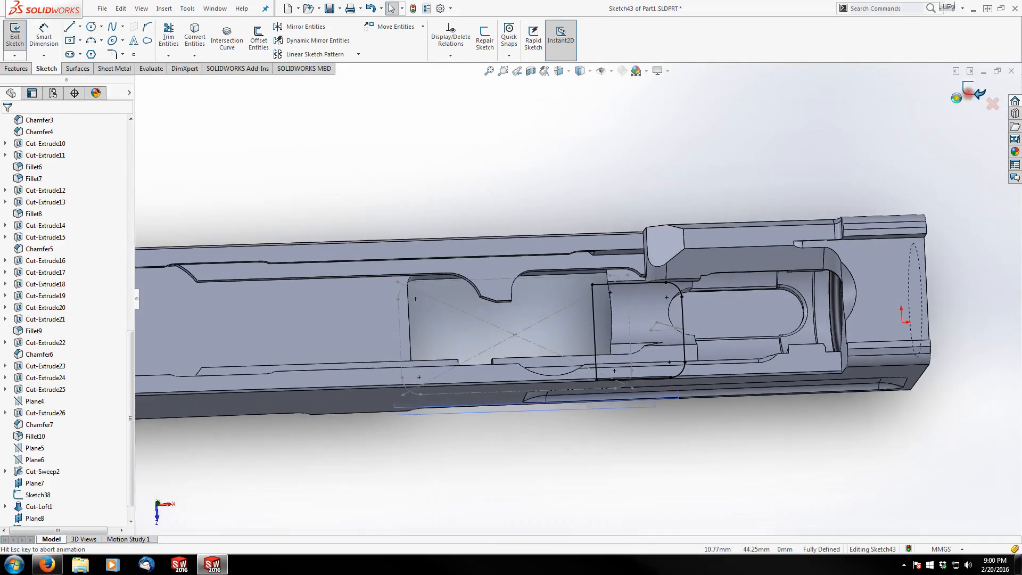
Start a sketch on Plane8 and draw a center rectangle about 20 mm by 15.5 mm over the bore, centred on its axis.
{"action": "scroll", "coordinate": [742, 325], "scroll_direction": "down", "scroll_amount": 5}
{"action": "middle_click_drag", "start_coordinate": [740, 321], "coordinate": [716, 178]}
{"action": "scroll", "coordinate": [677, 296], "scroll_direction": "down", "scroll_amount": 2}
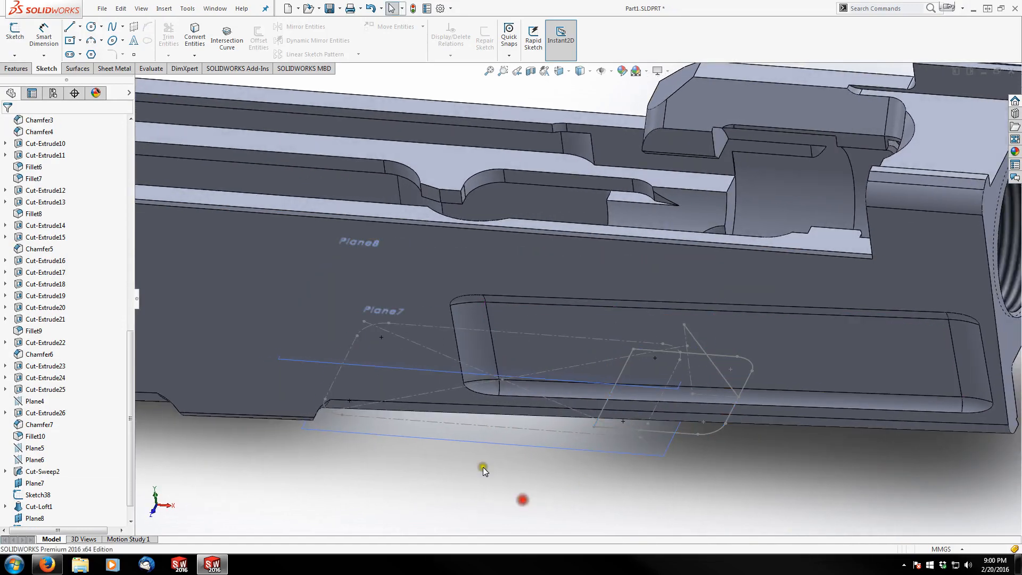
{"action": "left_click", "coordinate": [302, 364]}
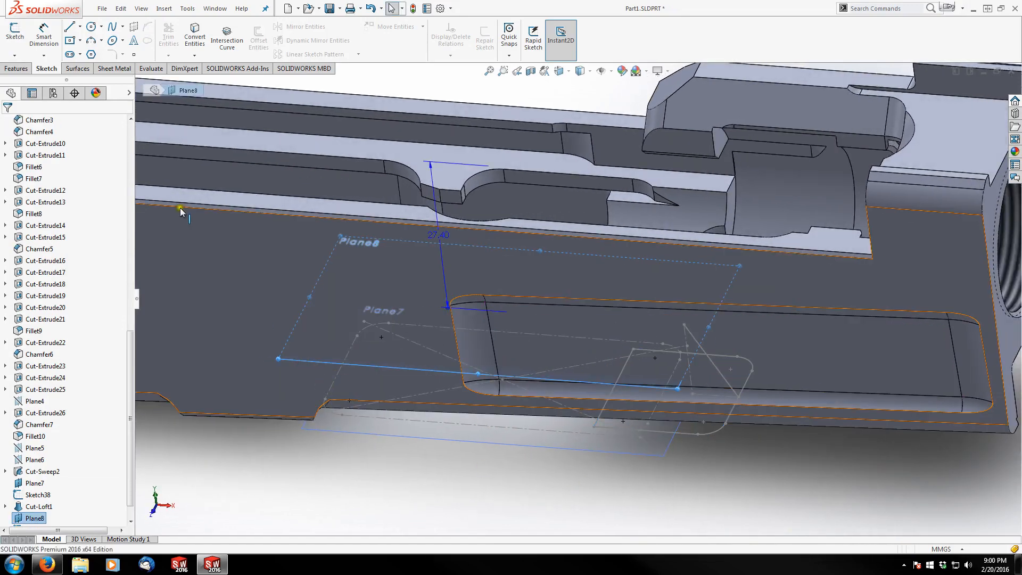
{"action": "left_click", "coordinate": [16, 38]}
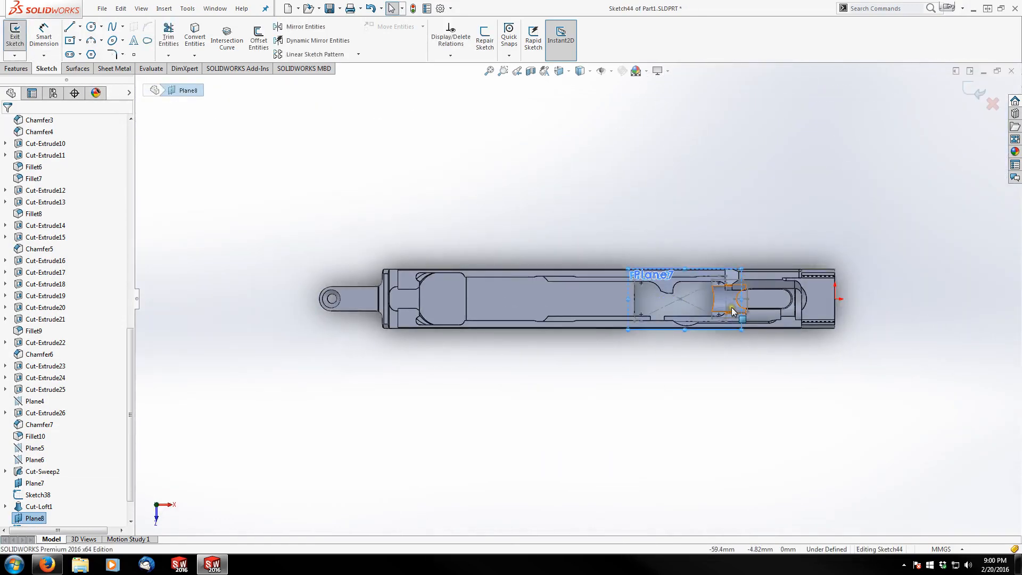
{"action": "scroll", "coordinate": [716, 287], "scroll_direction": "down", "scroll_amount": 6}
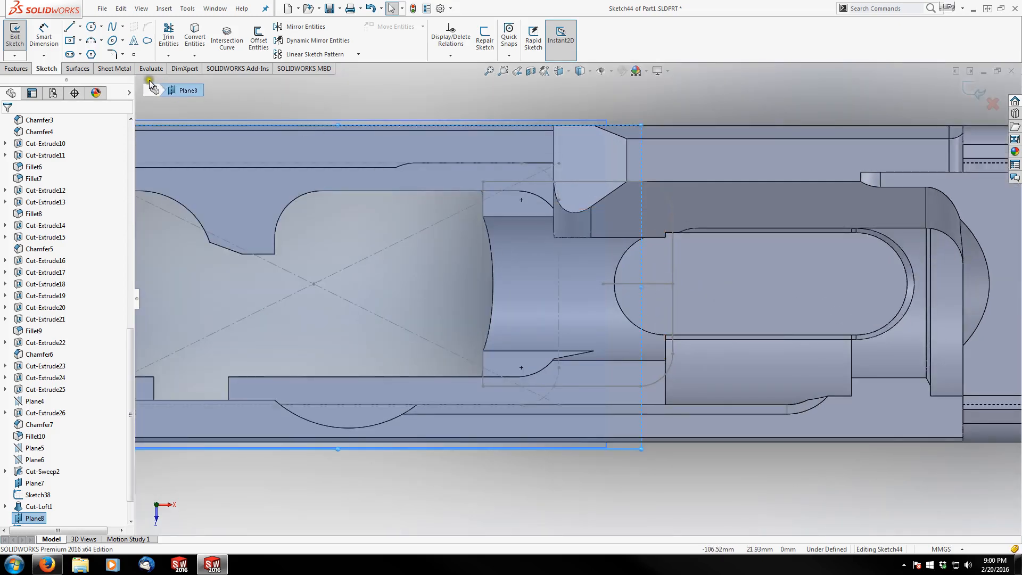
{"action": "left_click", "coordinate": [69, 41]}
{"action": "left_click", "coordinate": [527, 286]}
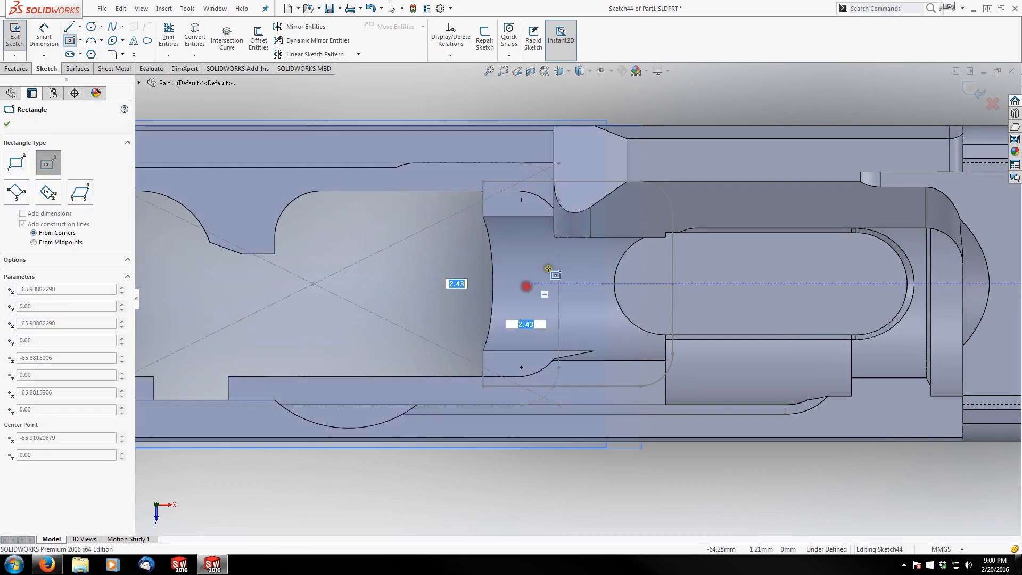
{"action": "left_click", "coordinate": [618, 213]}
{"action": "key", "text": "Escape"}
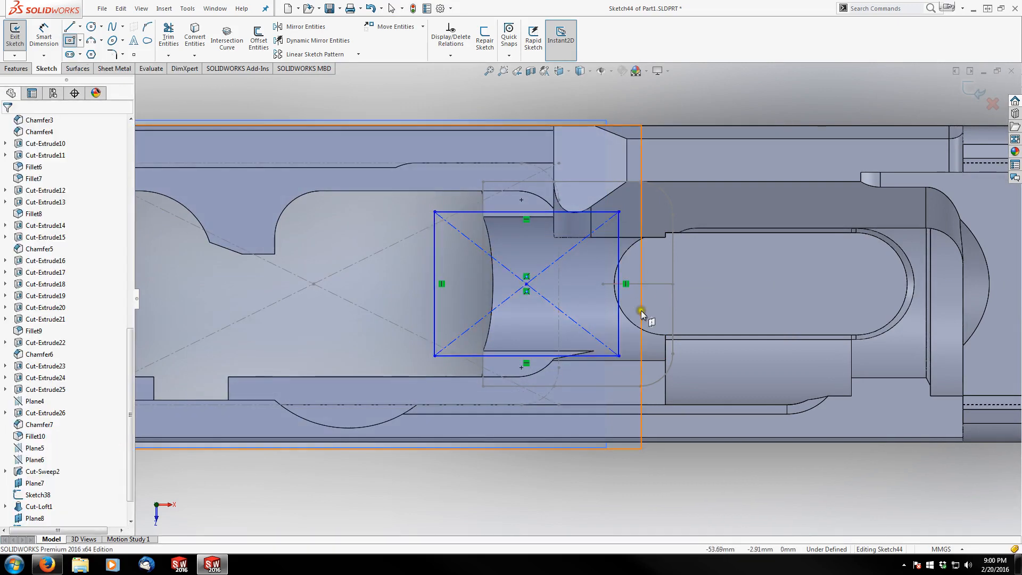
Round the rectangle's two corners nearest the oblong slot with 3.5 mm sketch fillets.
{"action": "left_click", "coordinate": [111, 55]}
{"action": "type", "text": "3.5"}
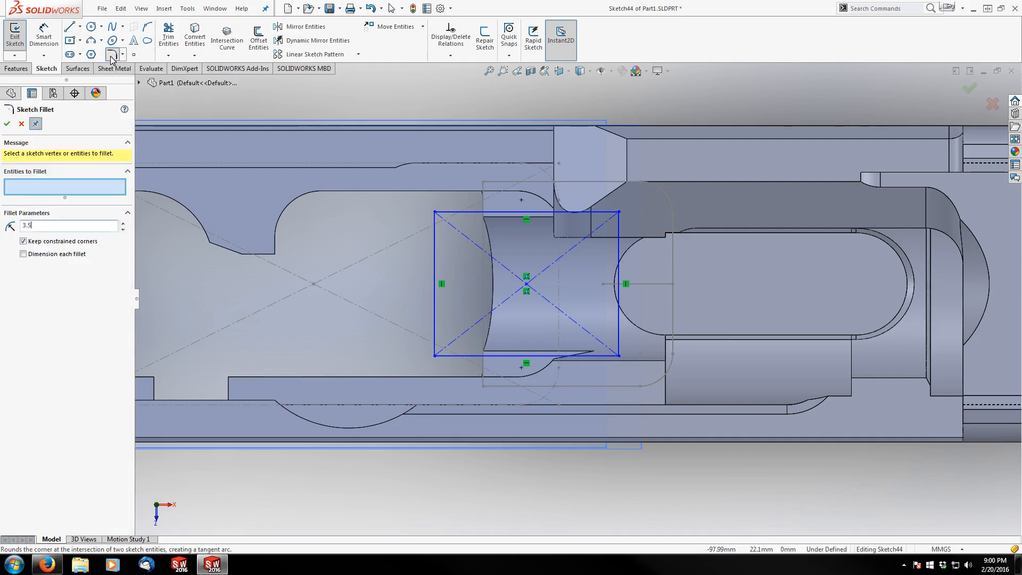
{"action": "left_click", "coordinate": [613, 219]}
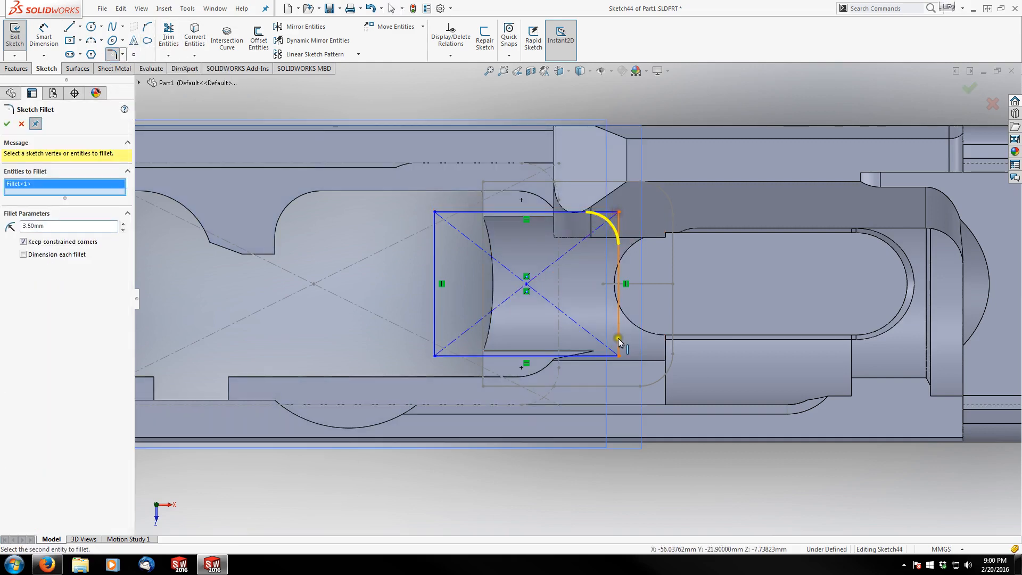
{"action": "left_click", "coordinate": [619, 354]}
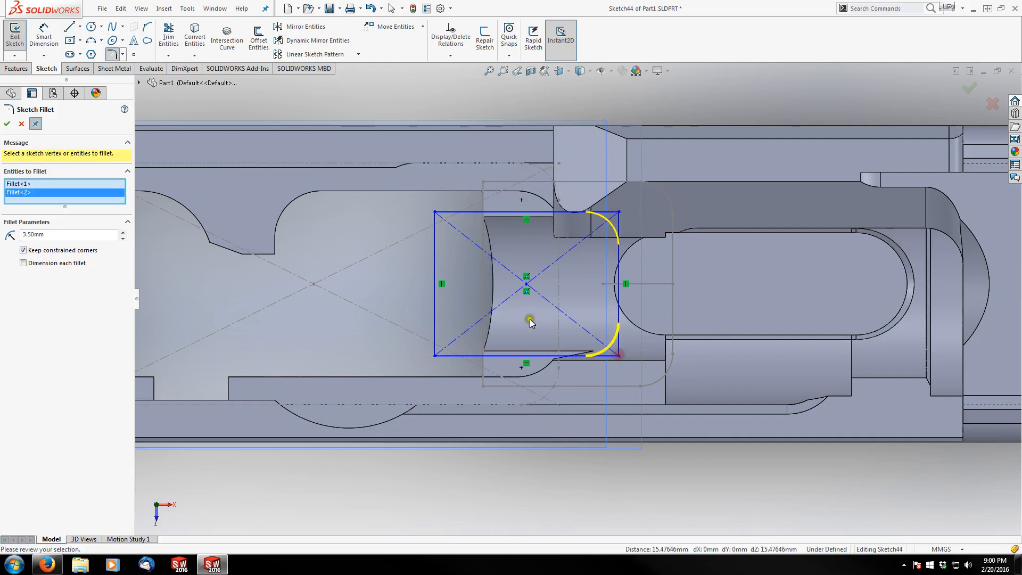
{"action": "left_click", "coordinate": [6, 124]}
{"action": "key", "text": "Escape"}
{"action": "left_click", "coordinate": [382, 282]}
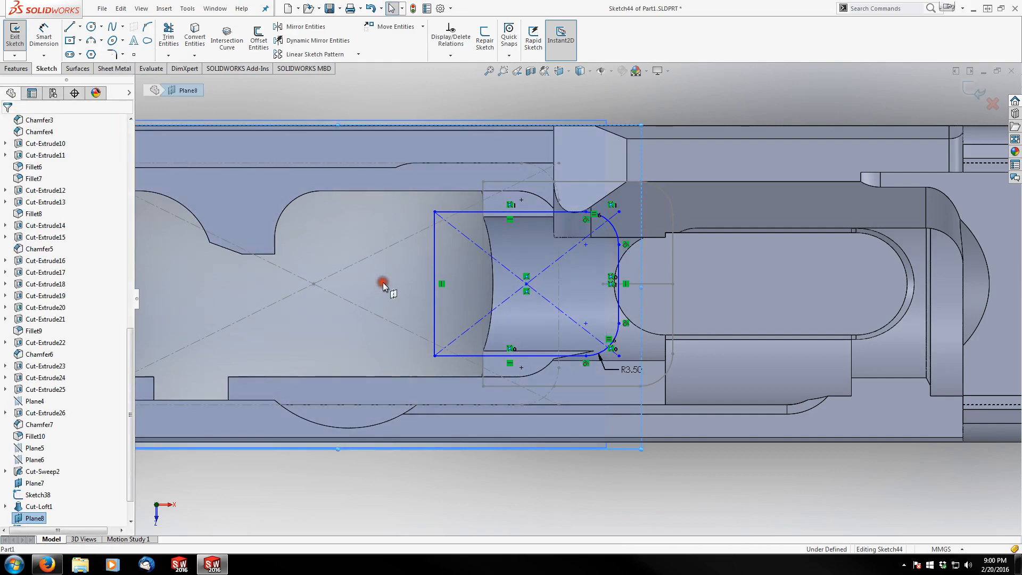
Make the rectangle's two horizontal edges collinear with the corresponding horizontal lines of Sketch43.
{"action": "left_click", "coordinate": [479, 214]}
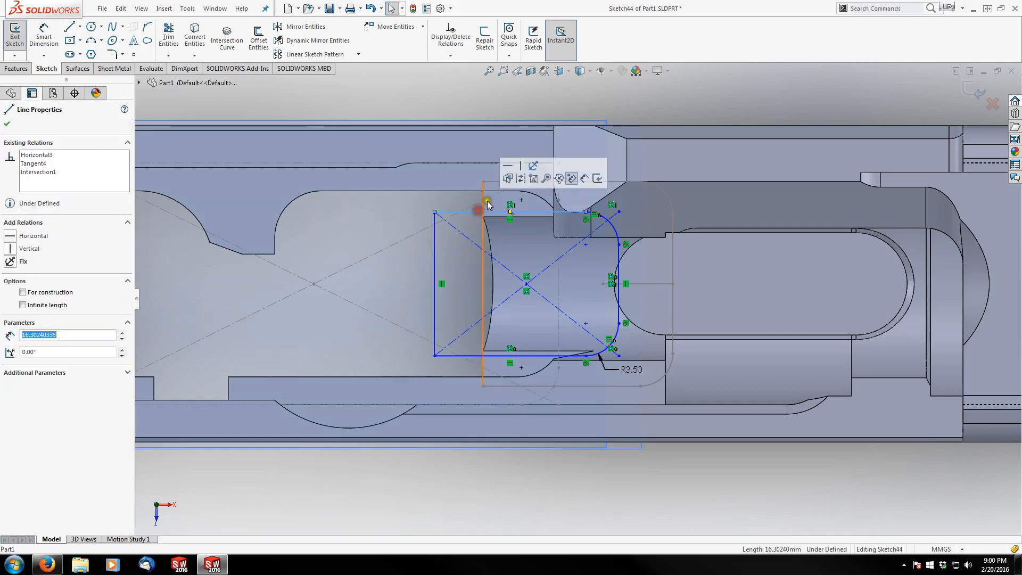
{"action": "left_click", "coordinate": [493, 181], "text": "ctrl"}
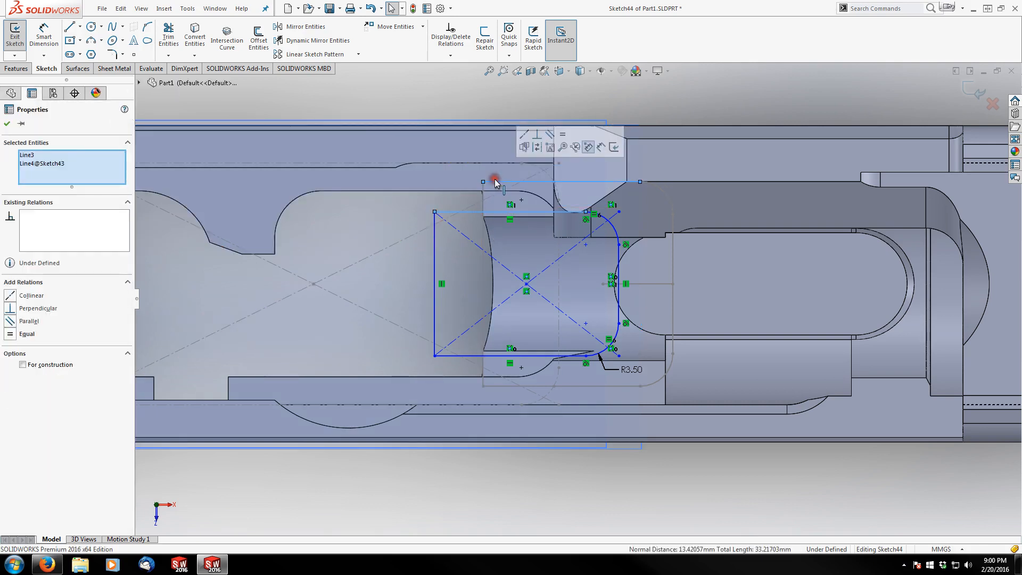
{"action": "left_click", "coordinate": [525, 137]}
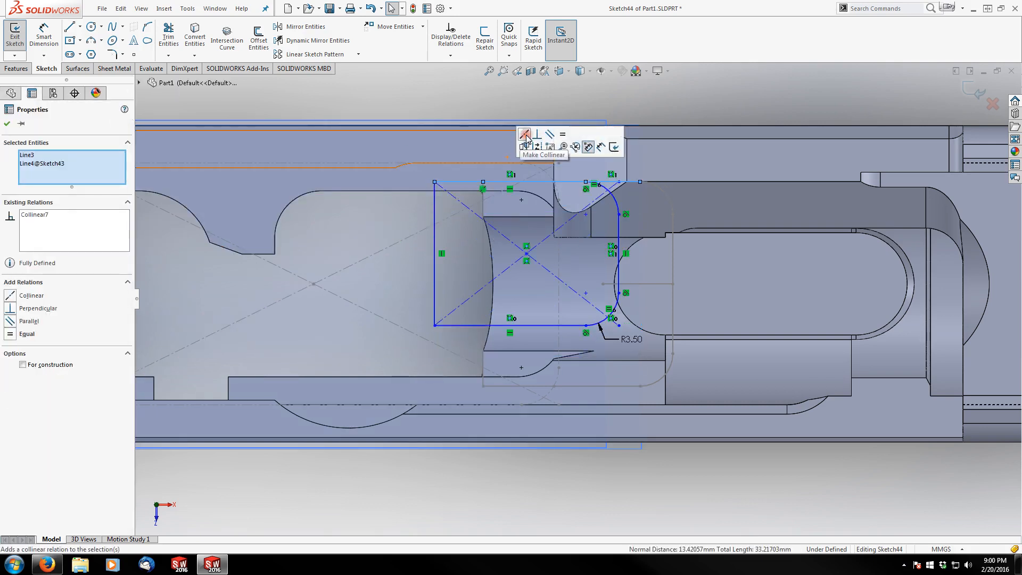
{"action": "left_click", "coordinate": [462, 323]}
{"action": "left_click", "coordinate": [506, 386], "text": "ctrl"}
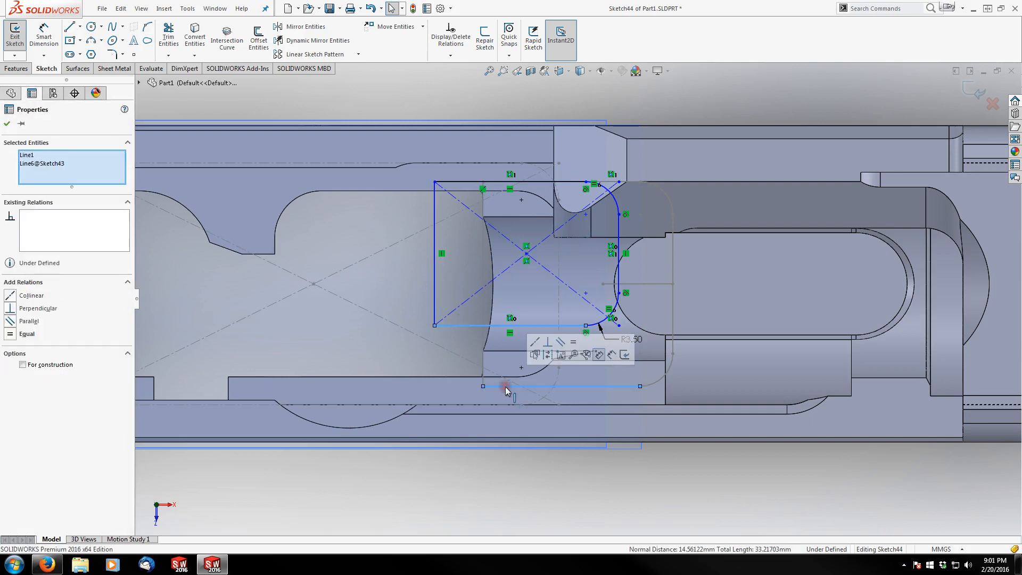
{"action": "left_click", "coordinate": [535, 345]}
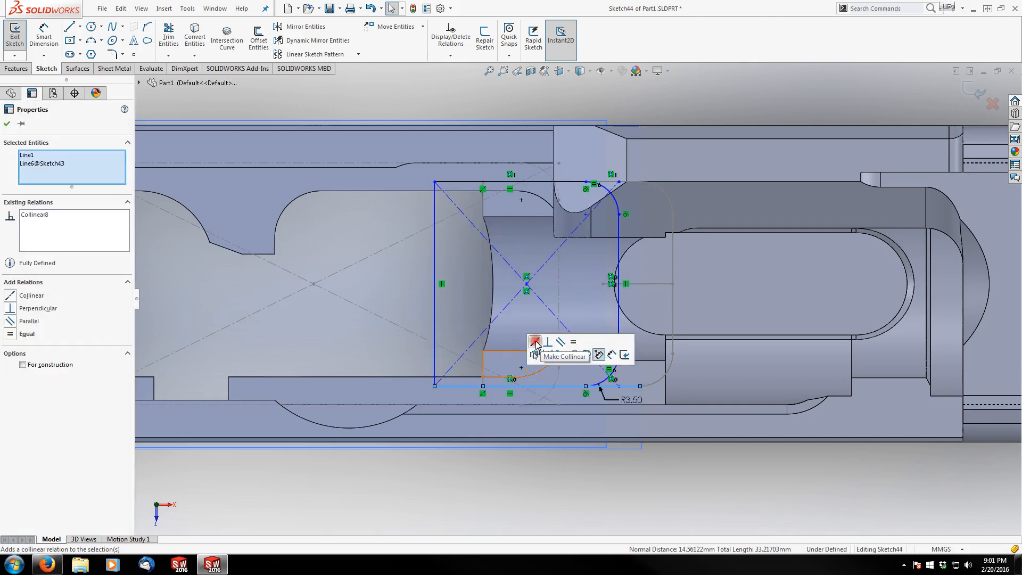
{"action": "left_click", "coordinate": [399, 292]}
Make the rectangle's vertical edge at the unfilleted end collinear with the vertical closing line of Sketch43.
{"action": "left_click", "coordinate": [435, 266]}
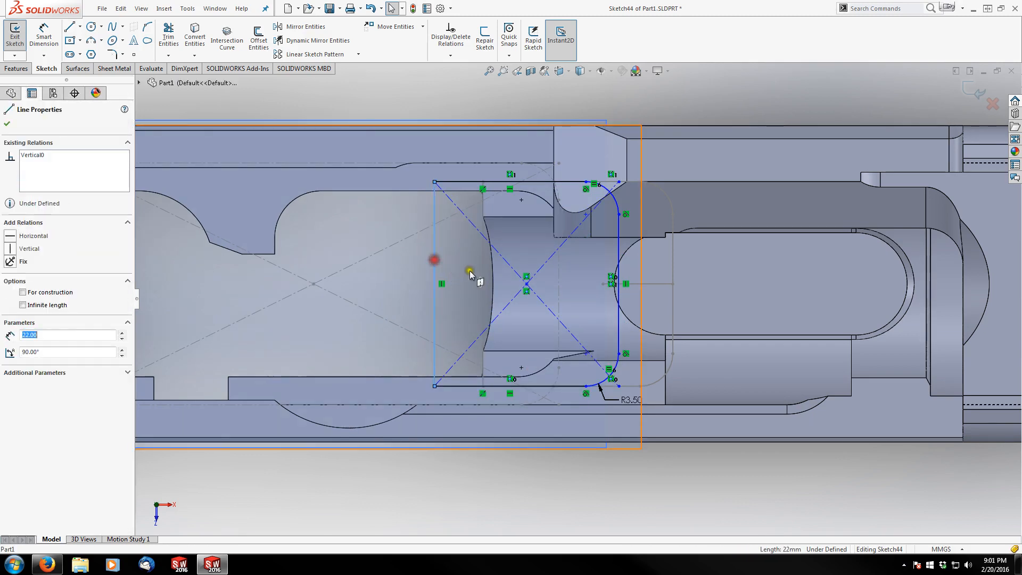
{"action": "left_click", "coordinate": [481, 273], "text": "ctrl"}
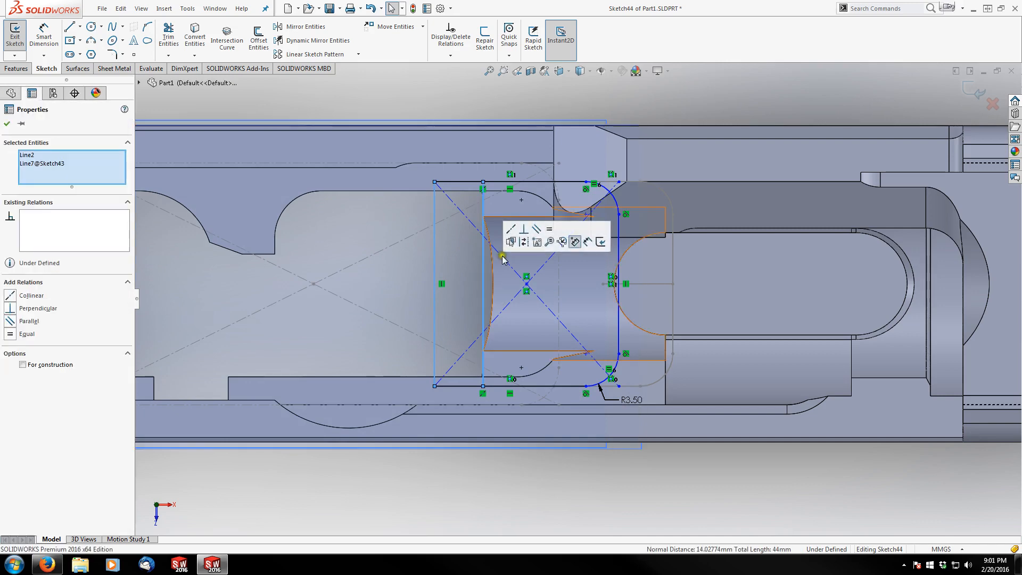
{"action": "left_click", "coordinate": [510, 229]}
{"action": "left_click", "coordinate": [652, 91]}
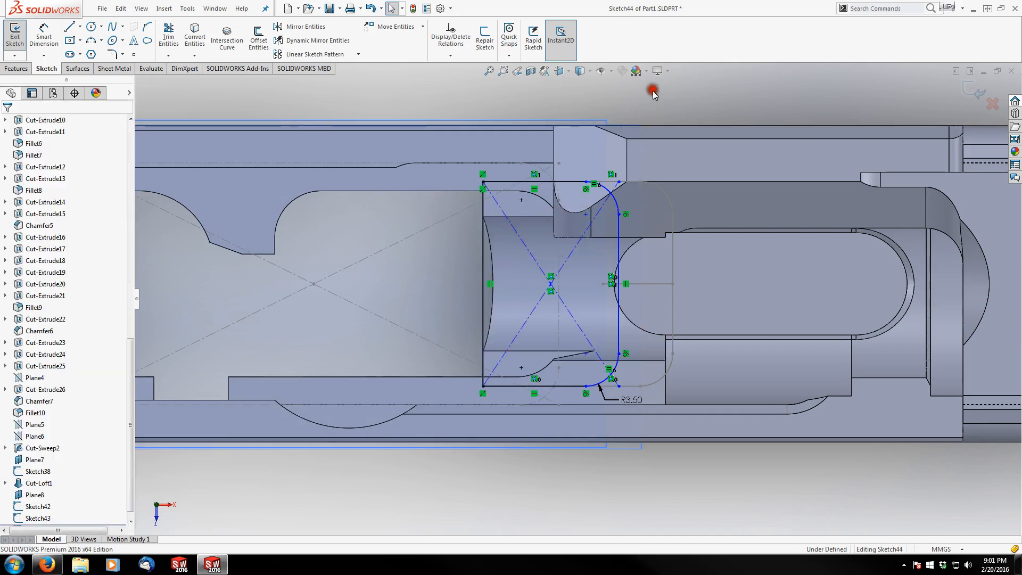
Make the vertical edge at the filleted end coincident with the upper endpoint of the slanted line in Sketch42.
{"action": "left_click", "coordinate": [618, 244]}
{"action": "middle_click_drag", "start_coordinate": [643, 343], "coordinate": [647, 210]}
{"action": "scroll", "coordinate": [636, 408], "scroll_direction": "down", "scroll_amount": 5}
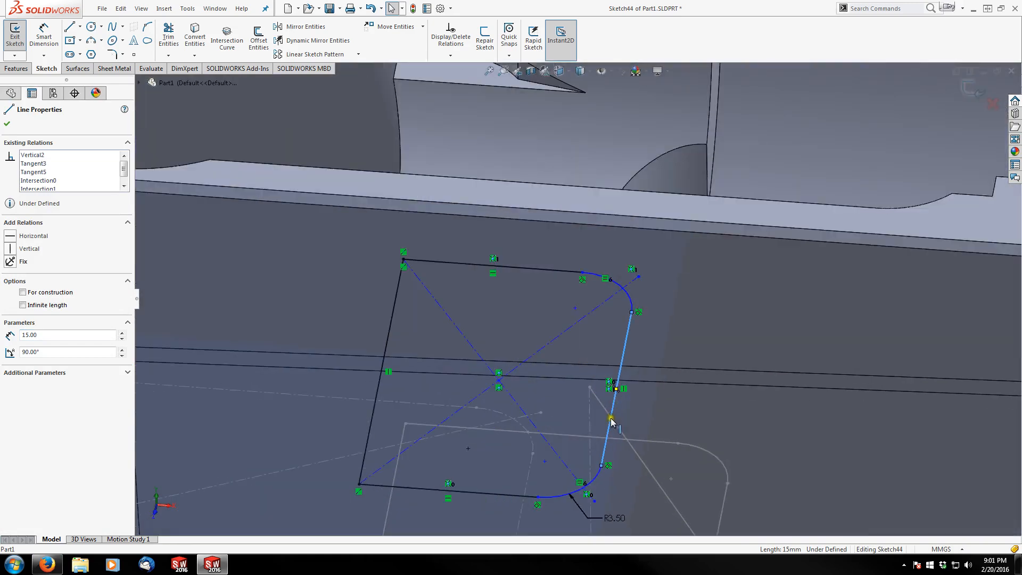
{"action": "left_click", "coordinate": [576, 362], "text": "ctrl"}
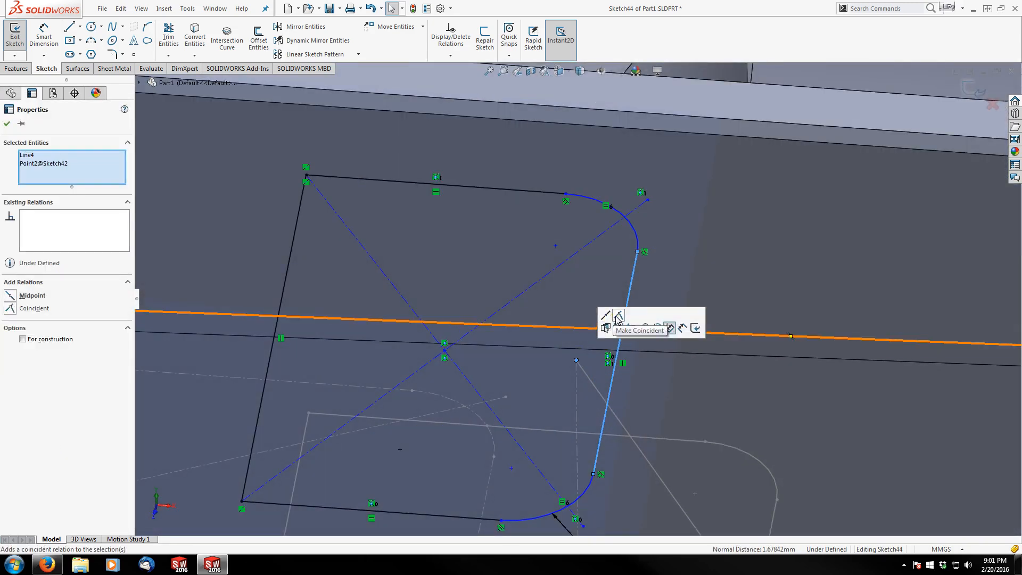
{"action": "left_click", "coordinate": [617, 317]}
{"action": "scroll", "coordinate": [626, 381], "scroll_direction": "up", "scroll_amount": 8}
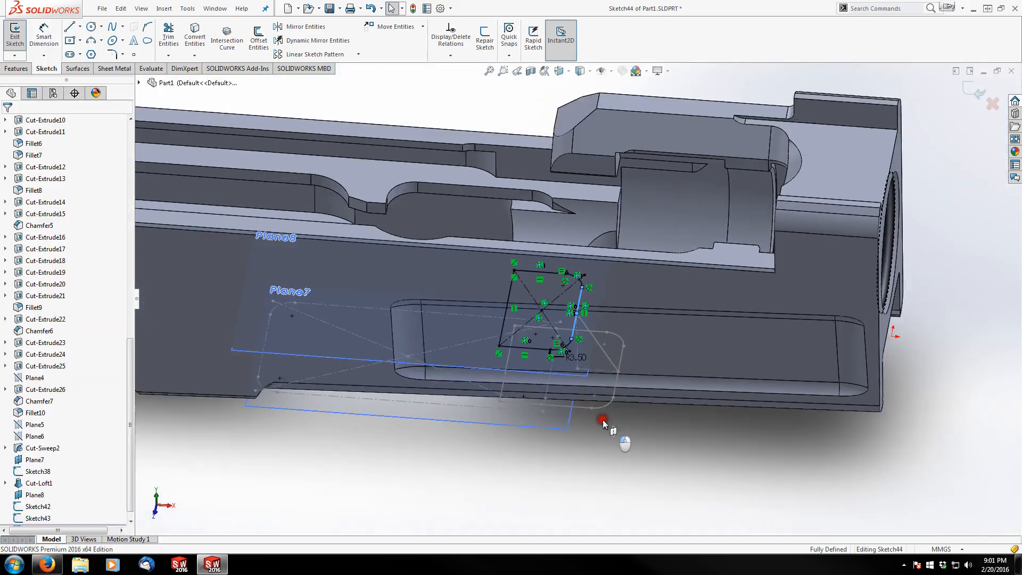
Close the rounded rectangle's sketch and start a lofted cut with Sketch44 and Sketch43 as its profiles.
{"action": "mouse_move", "coordinate": [603, 422]}
{"action": "middle_mouse_down"}
{"action": "mouse_move", "coordinate": [570, 474]}
{"action": "mouse_move", "coordinate": [572, 410]}
{"action": "mouse_move", "coordinate": [548, 340]}
{"action": "mouse_move", "coordinate": [554, 235]}
{"action": "mouse_move", "coordinate": [585, 264]}
{"action": "mouse_move", "coordinate": [538, 256]}
{"action": "mouse_move", "coordinate": [547, 258]}
{"action": "middle_mouse_up"}
{"action": "scroll", "coordinate": [567, 415], "scroll_direction": "down", "scroll_amount": 5}
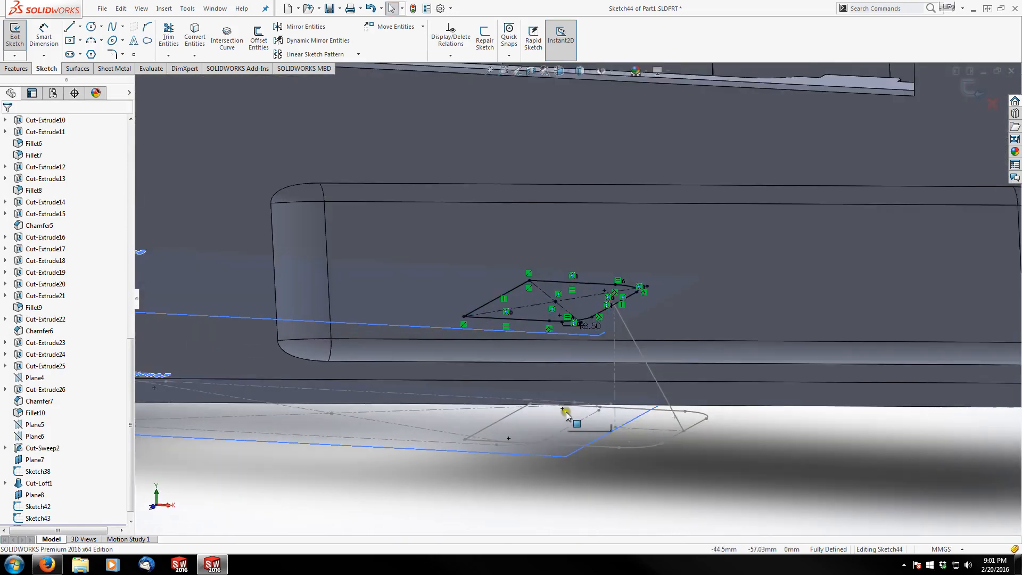
{"action": "left_click", "coordinate": [16, 69]}
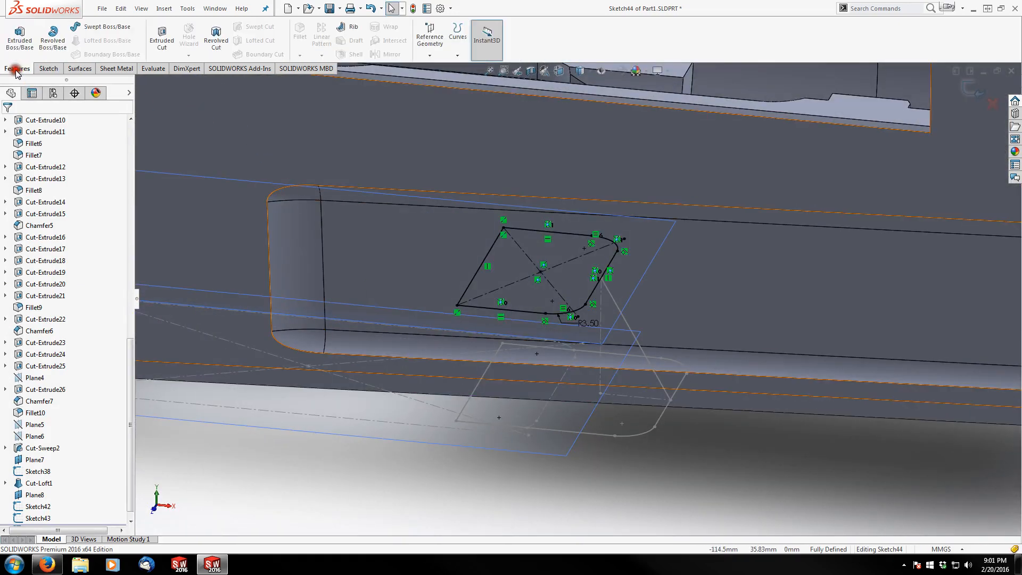
{"action": "left_click", "coordinate": [967, 95]}
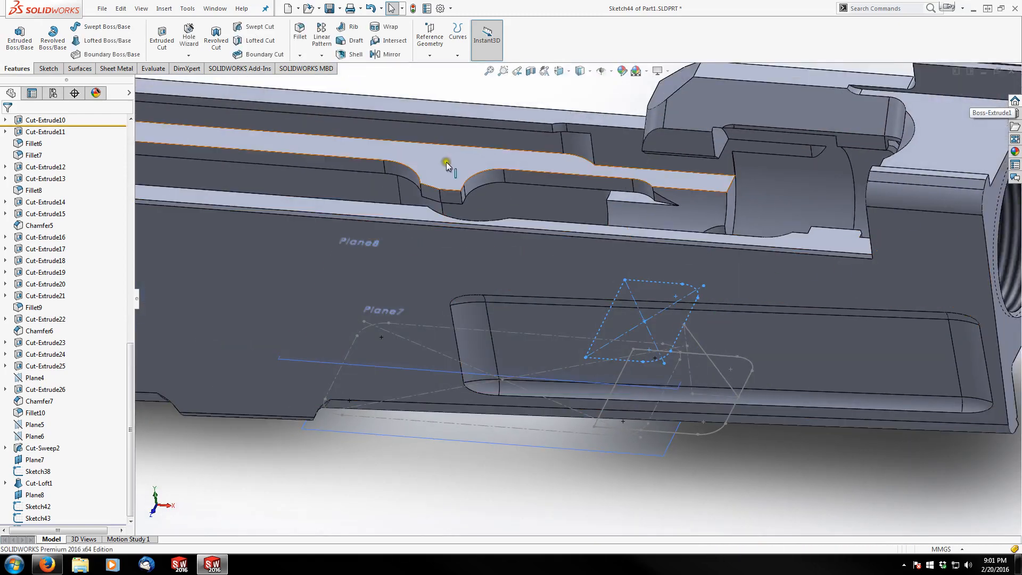
{"action": "left_click", "coordinate": [250, 41]}
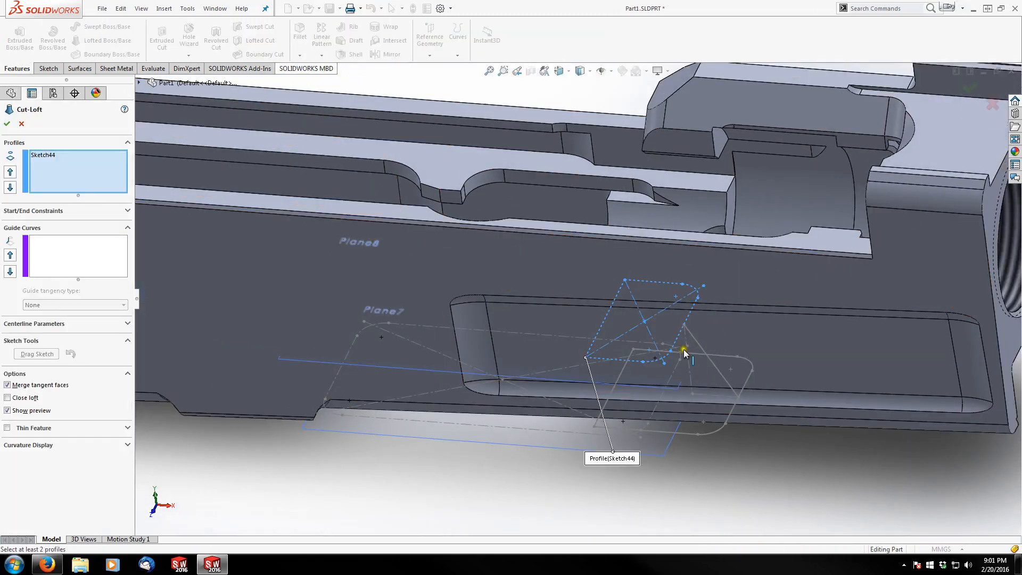
{"action": "left_click", "coordinate": [609, 413]}
Move the loft connector on Sketch44 to the corner that corresponds to the connector corner on Sketch43.
{"action": "mouse_move", "coordinate": [602, 415]}
{"action": "middle_mouse_down"}
{"action": "mouse_move", "coordinate": [650, 355]}
{"action": "mouse_move", "coordinate": [714, 362]}
{"action": "mouse_move", "coordinate": [690, 338]}
{"action": "mouse_move", "coordinate": [642, 342]}
{"action": "mouse_move", "coordinate": [600, 368]}
{"action": "middle_mouse_up"}
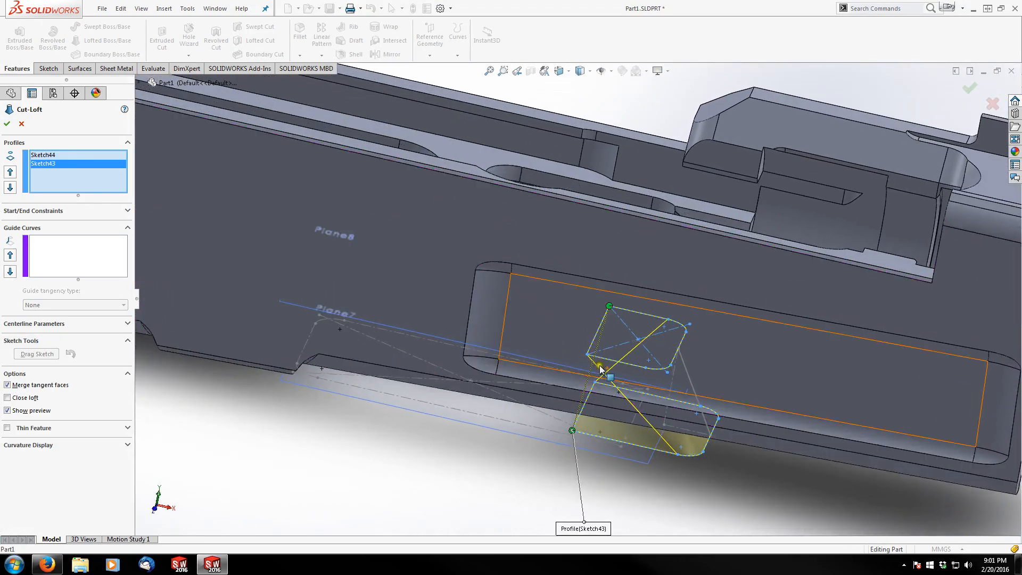
{"action": "scroll", "coordinate": [600, 368], "scroll_direction": "down", "scroll_amount": 3}
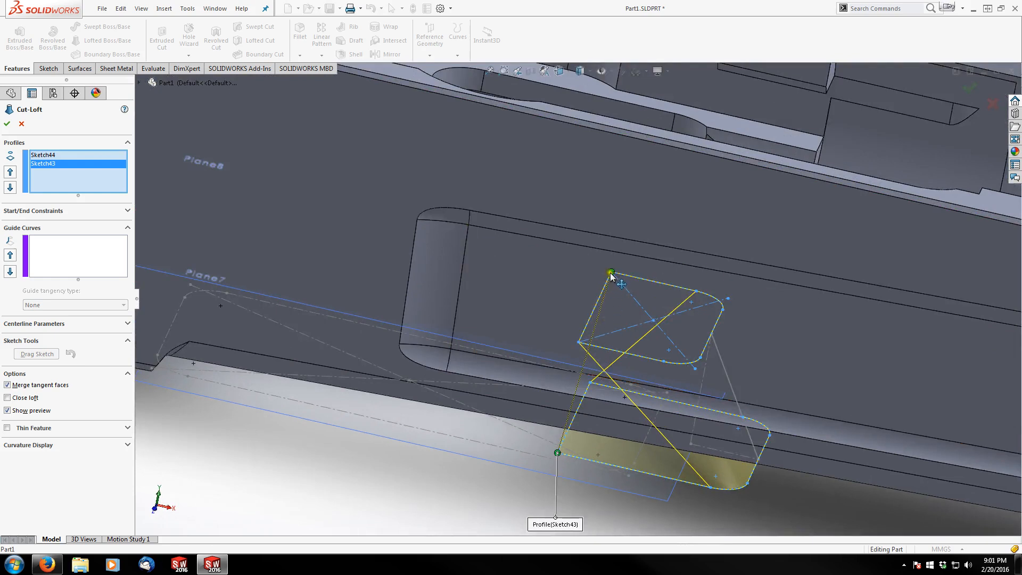
{"action": "left_click_drag", "start_coordinate": [611, 274], "coordinate": [578, 341]}
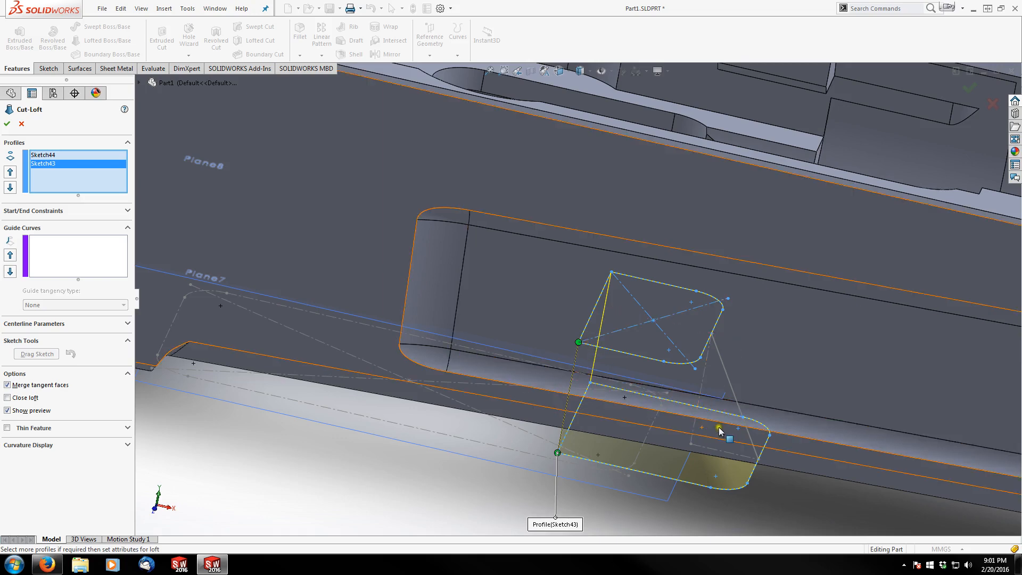
Add Sketch42 as the loft's guide curve with To Next Guide influence and complete the lofted cut.
{"action": "middle_click_drag", "start_coordinate": [737, 414], "coordinate": [688, 506]}
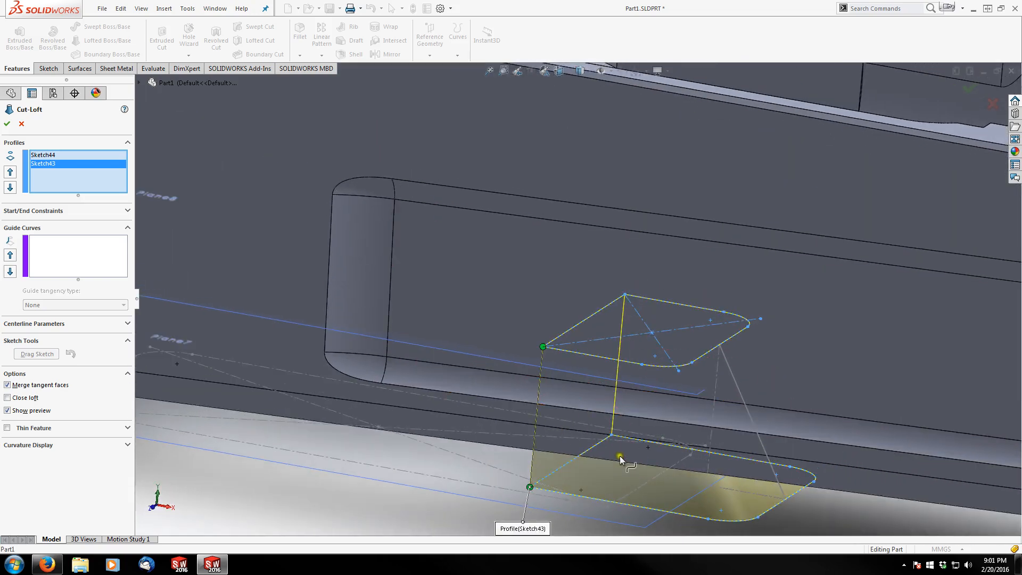
{"action": "left_click", "coordinate": [68, 259]}
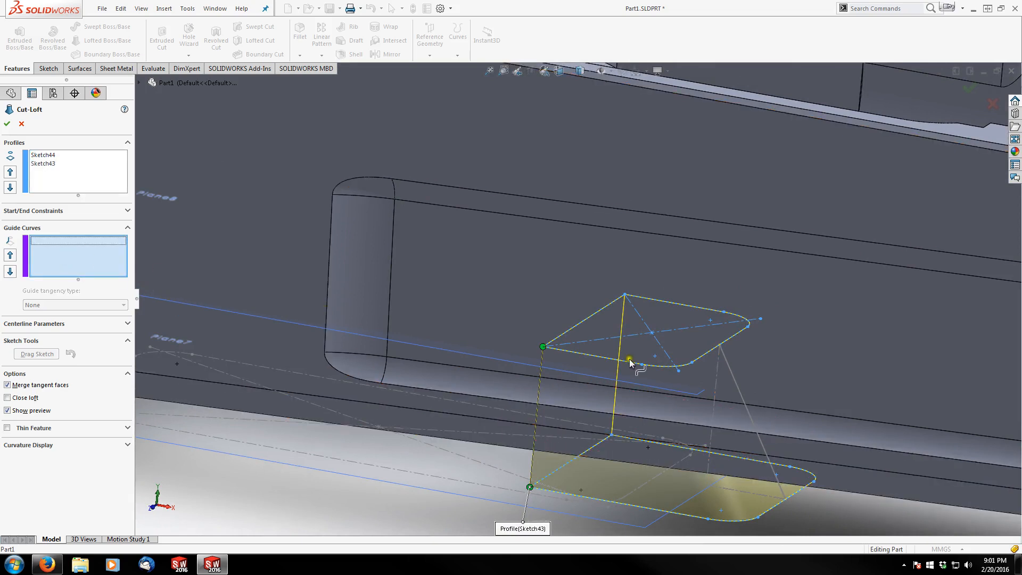
{"action": "left_click", "coordinate": [734, 385]}
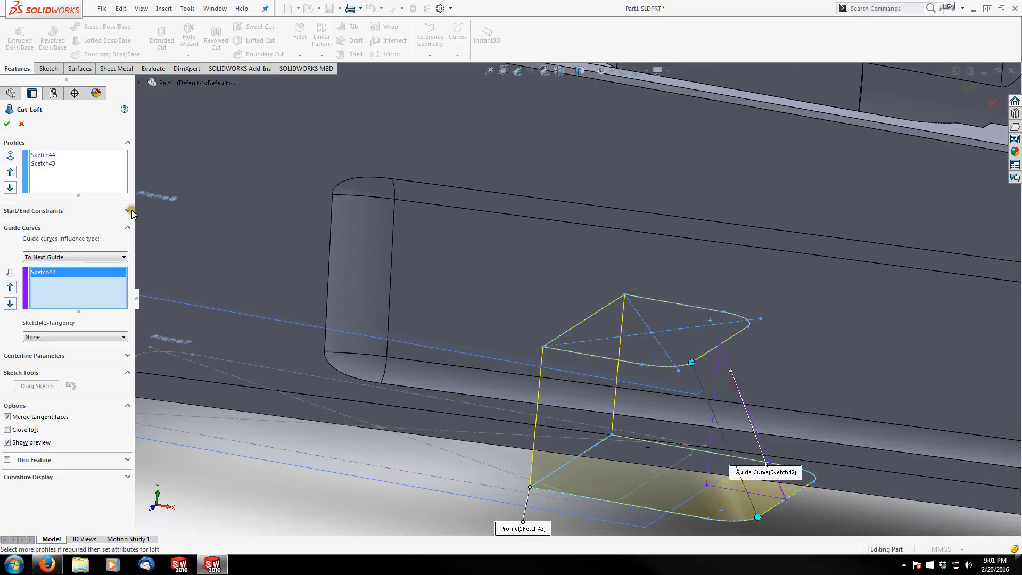
{"action": "left_click", "coordinate": [6, 124]}
Hide Plane7, Plane8 and Sketch38 in the model view.
{"action": "scroll", "coordinate": [609, 472], "scroll_direction": "up", "scroll_amount": 3}
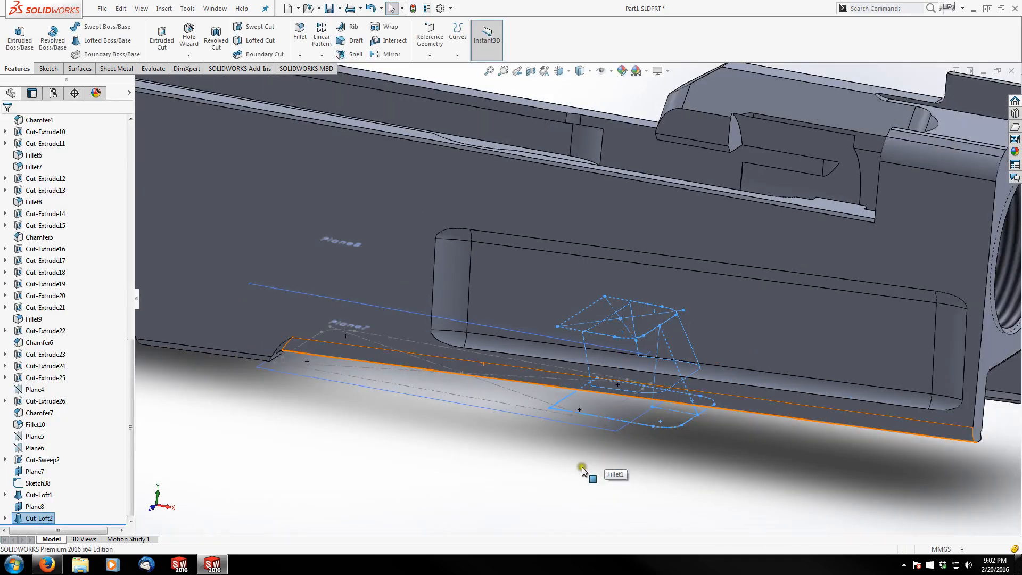
{"action": "scroll", "coordinate": [541, 452], "scroll_direction": "up", "scroll_amount": 3}
{"action": "scroll", "coordinate": [511, 353], "scroll_direction": "down", "scroll_amount": 6}
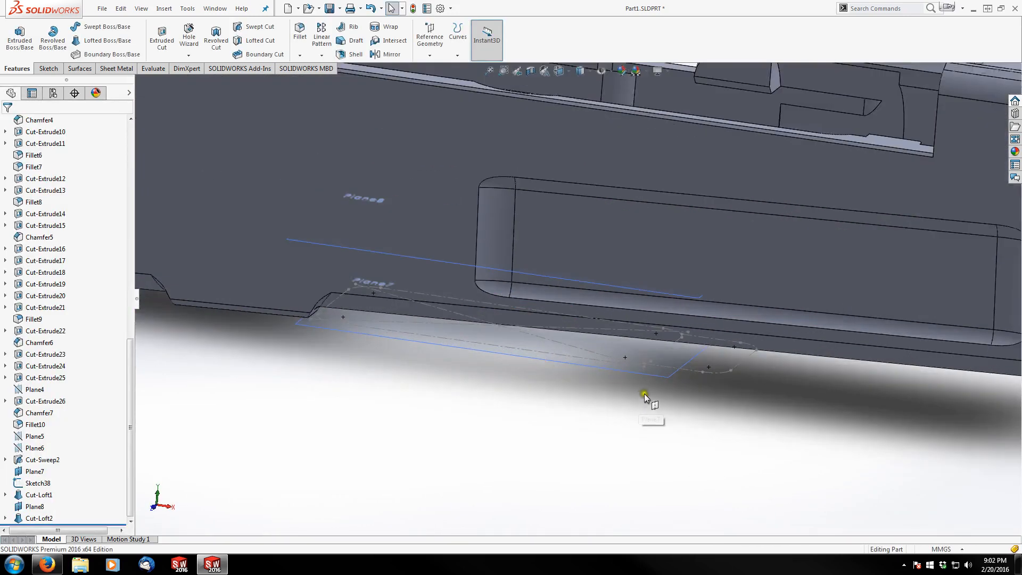
{"action": "right_click", "coordinate": [646, 368]}
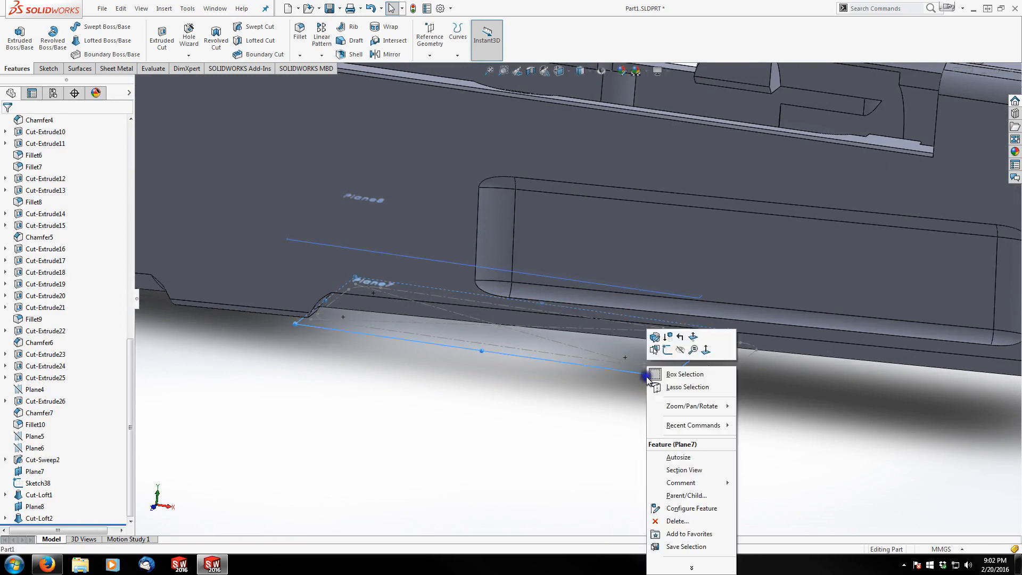
{"action": "left_click", "coordinate": [677, 350]}
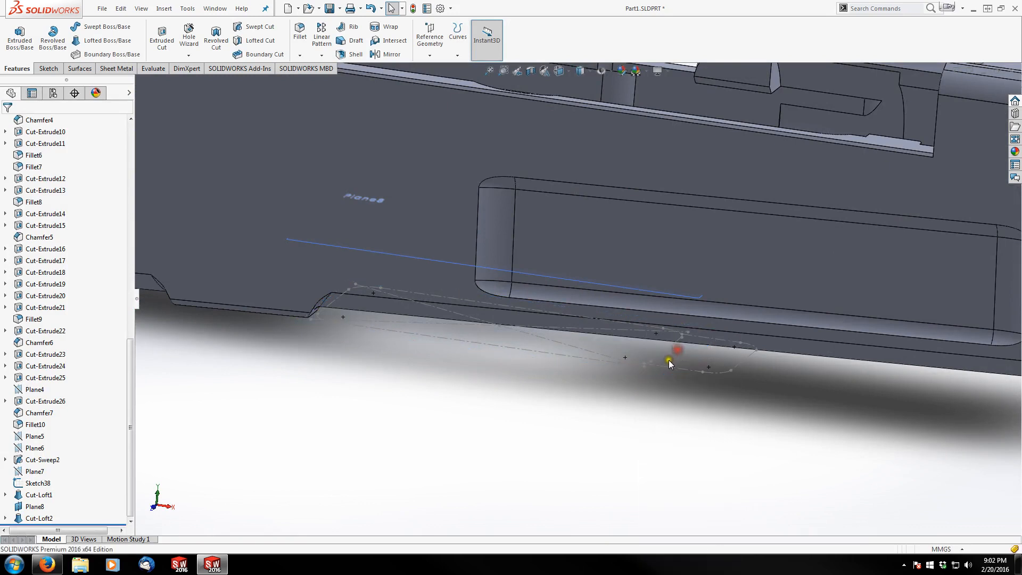
{"action": "right_click", "coordinate": [651, 292]}
{"action": "left_click", "coordinate": [683, 277]}
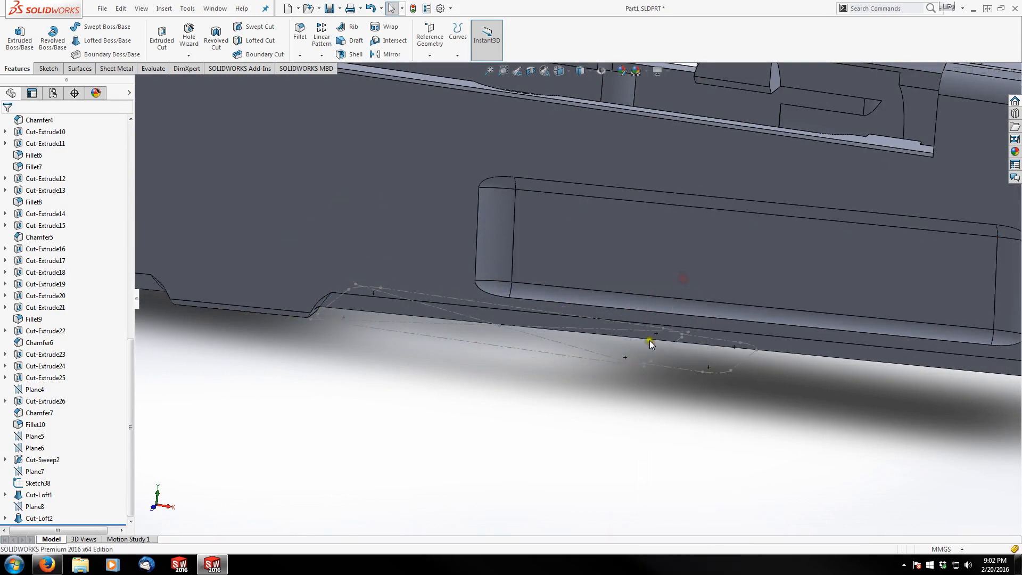
{"action": "right_click", "coordinate": [585, 361]}
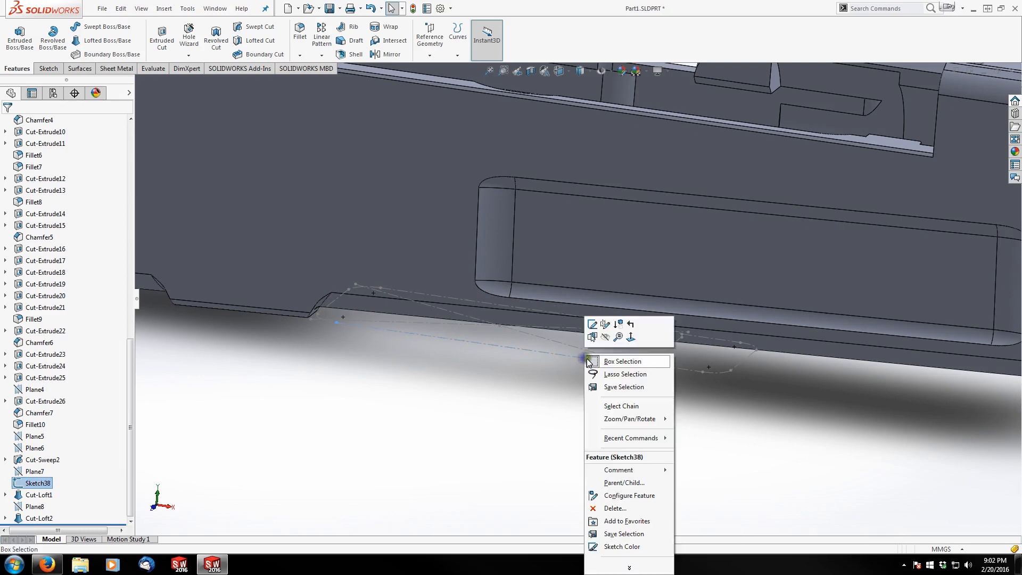
{"action": "left_click", "coordinate": [613, 341]}
Start a new sketch on the flat floor face of the long internal pocket made by Cut-Extrude12.
{"action": "middle_click_drag", "start_coordinate": [507, 418], "coordinate": [702, 319]}
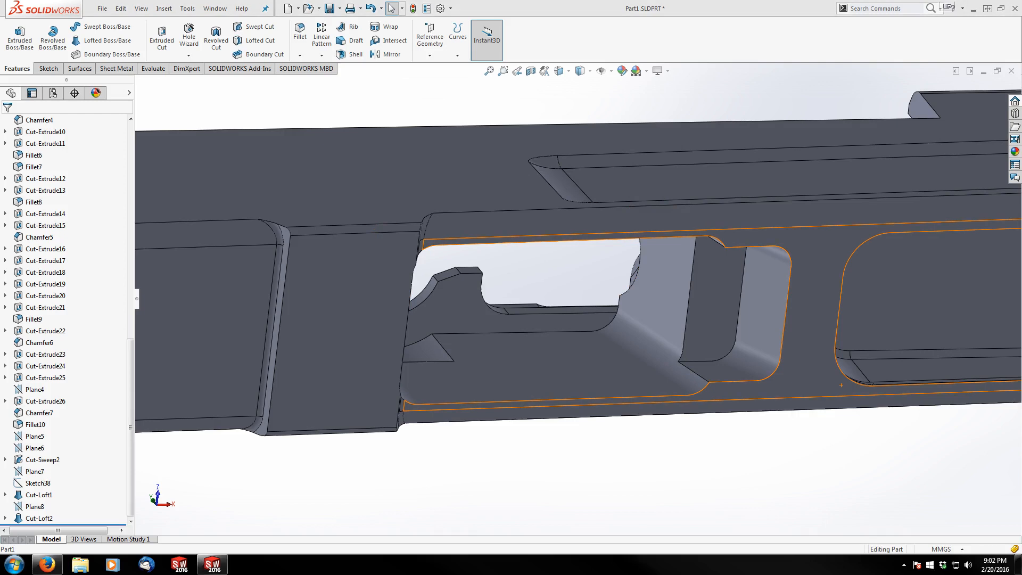
{"action": "scroll", "coordinate": [612, 381], "scroll_direction": "up", "scroll_amount": 5}
{"action": "middle_click_drag", "start_coordinate": [558, 303], "coordinate": [388, 377]}
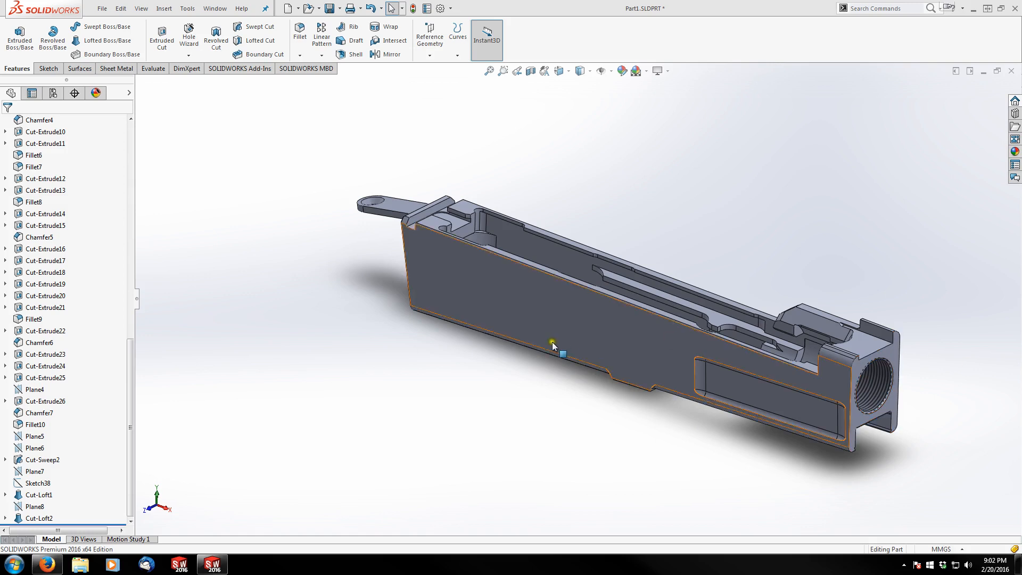
{"action": "middle_click_drag", "start_coordinate": [551, 344], "coordinate": [717, 406]}
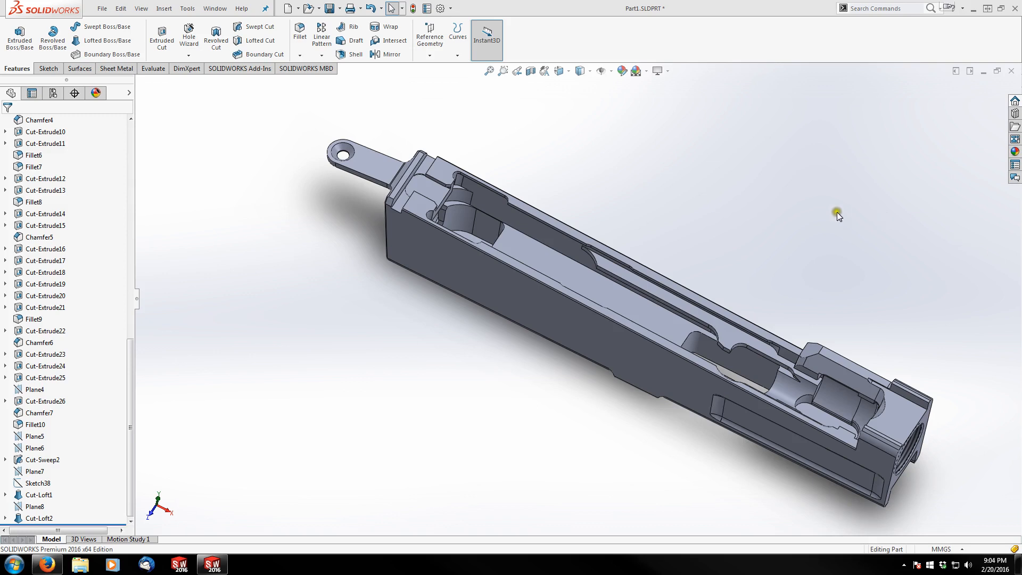
{"action": "left_click", "coordinate": [596, 289]}
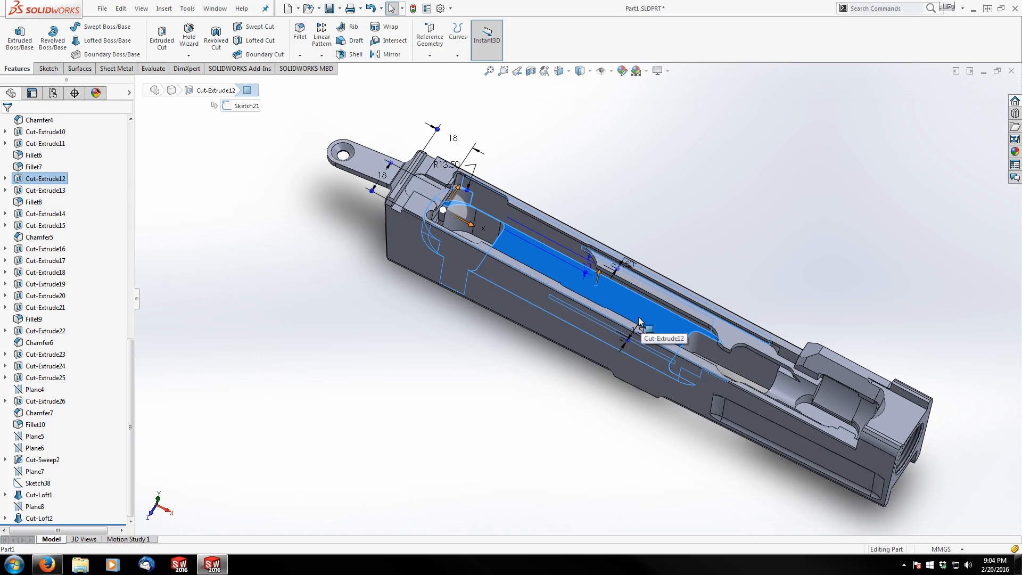
{"action": "left_click", "coordinate": [48, 69]}
{"action": "left_click", "coordinate": [17, 32]}
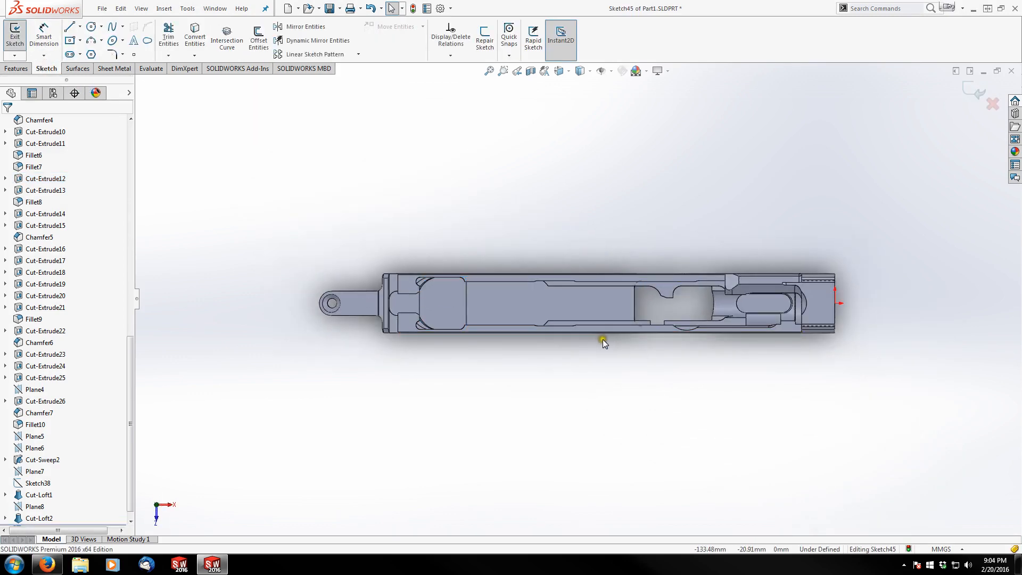
Apply a section view through the part along the Top Plane with an offset of -5 mm.
{"action": "left_click", "coordinate": [531, 72]}
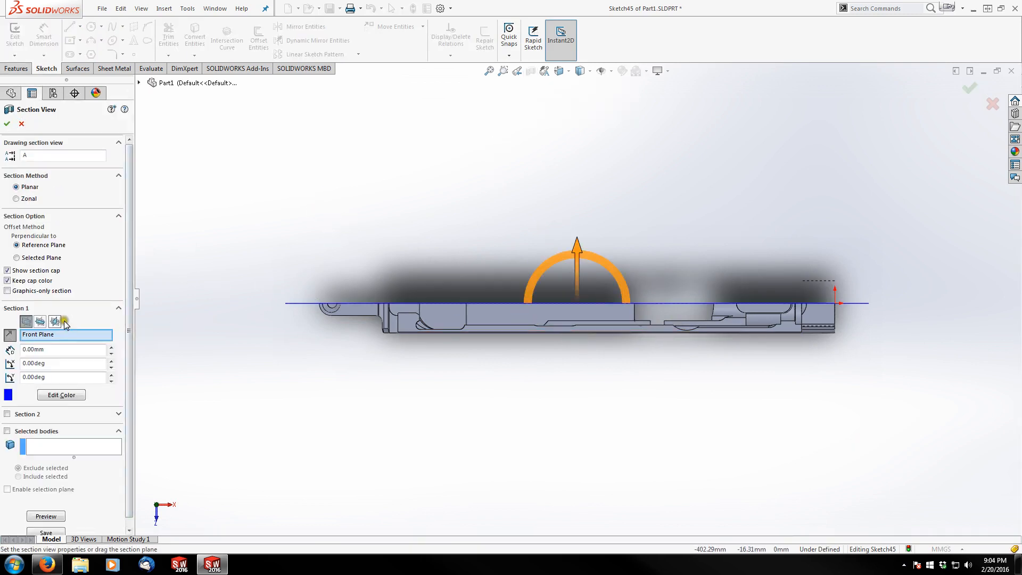
{"action": "left_click", "coordinate": [46, 321]}
{"action": "middle_click_drag", "start_coordinate": [341, 255], "coordinate": [365, 221]}
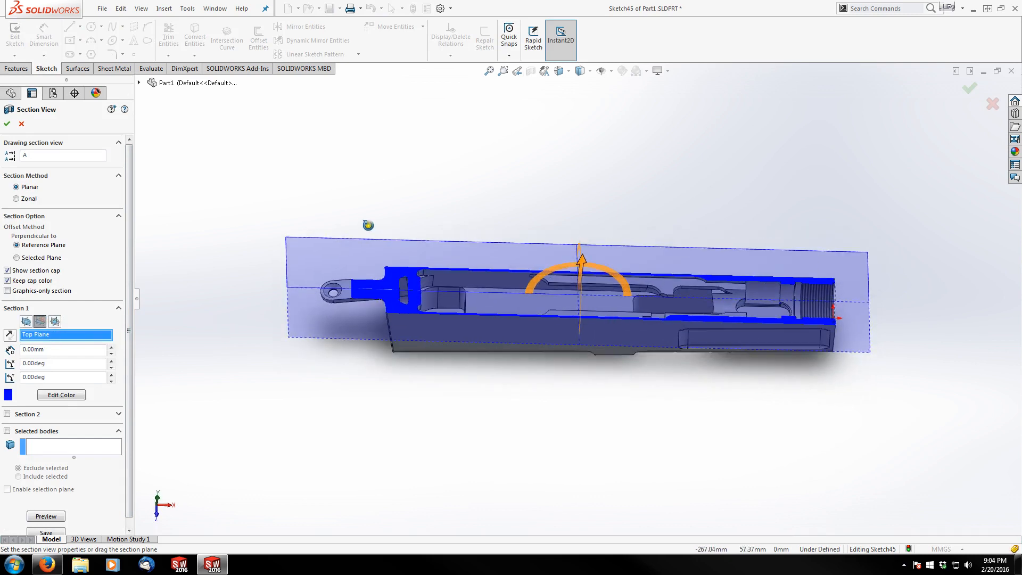
{"action": "scroll", "coordinate": [591, 276], "scroll_direction": "up", "scroll_amount": 3}
{"action": "left_click_drag", "start_coordinate": [643, 259], "coordinate": [647, 272]}
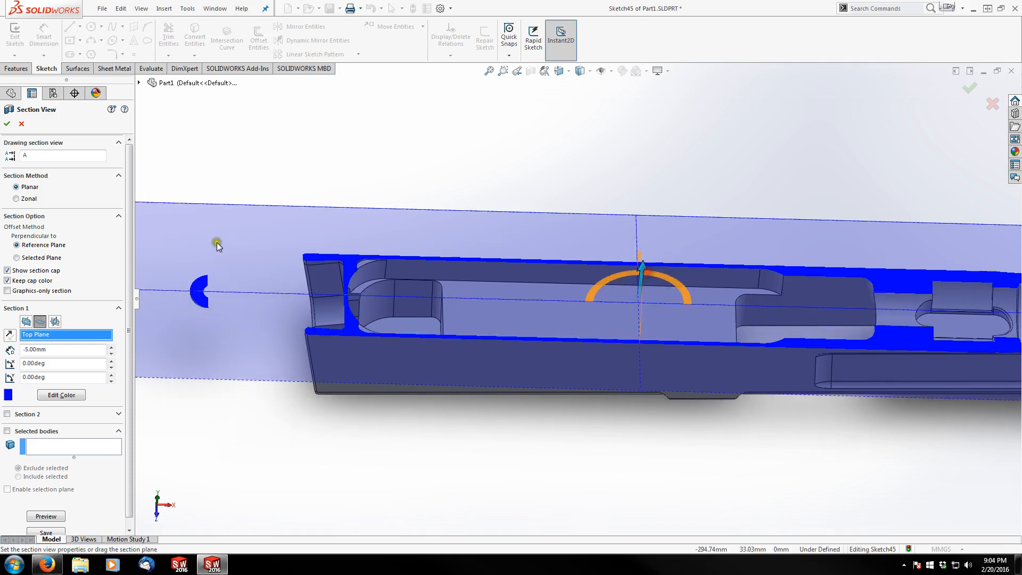
{"action": "left_click", "coordinate": [7, 123]}
{"action": "left_click", "coordinate": [620, 161]}
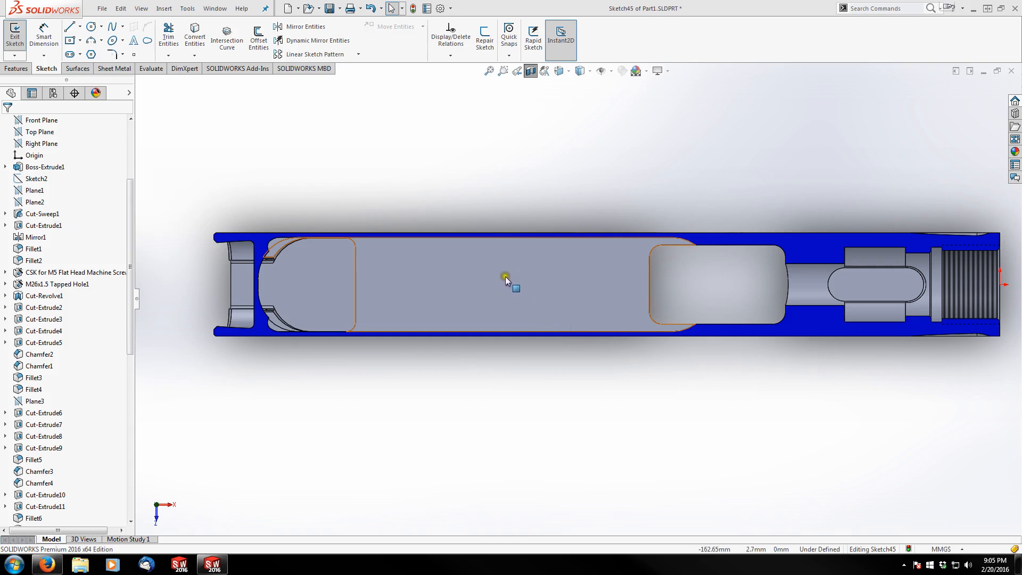
Sketch a vertical line about 30.8 mm long across the pocket floor, joining the outer tangent points of the recess's two rounded corners.
{"action": "left_click", "coordinate": [68, 54]}
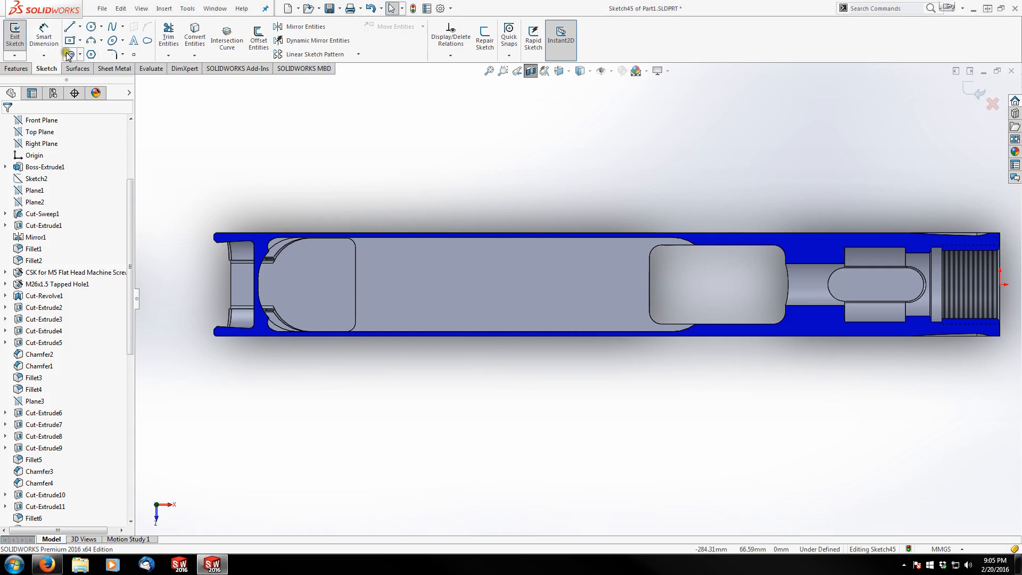
{"action": "left_click", "coordinate": [68, 27]}
{"action": "scroll", "coordinate": [379, 284], "scroll_direction": "down", "scroll_amount": 4}
{"action": "scroll", "coordinate": [389, 248], "scroll_direction": "down", "scroll_amount": 2}
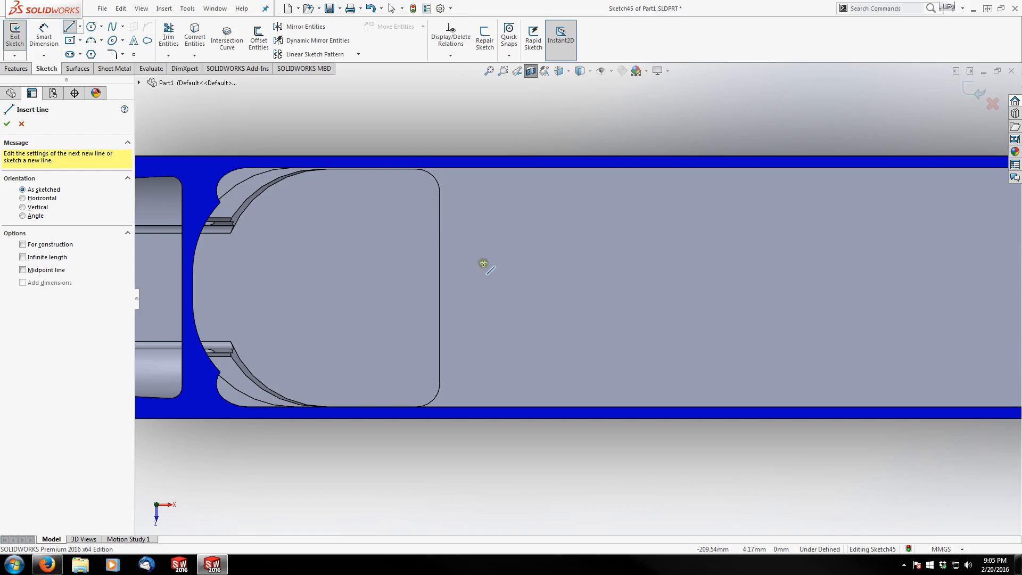
{"action": "scroll", "coordinate": [412, 188], "scroll_direction": "down", "scroll_amount": 4}
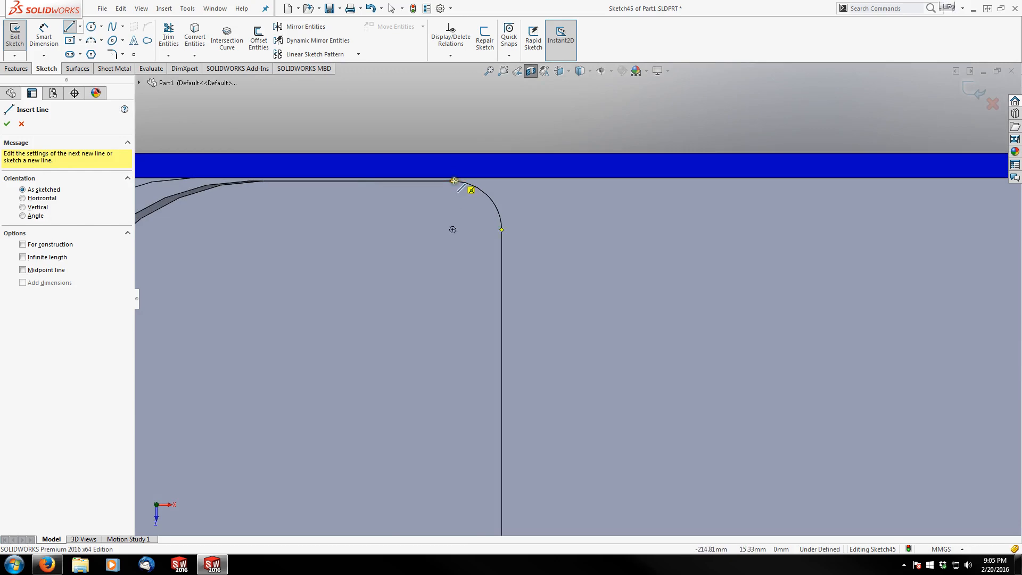
{"action": "left_click", "coordinate": [454, 181]}
{"action": "scroll", "coordinate": [460, 255], "scroll_direction": "up", "scroll_amount": 4}
{"action": "scroll", "coordinate": [517, 401], "scroll_direction": "down", "scroll_amount": 4}
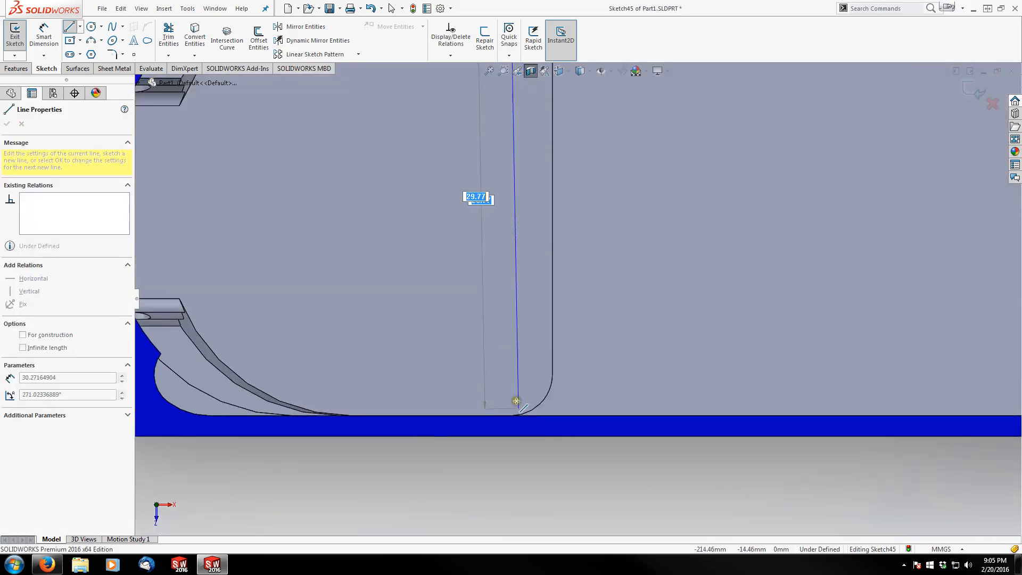
{"action": "scroll", "coordinate": [516, 407], "scroll_direction": "down", "scroll_amount": 1}
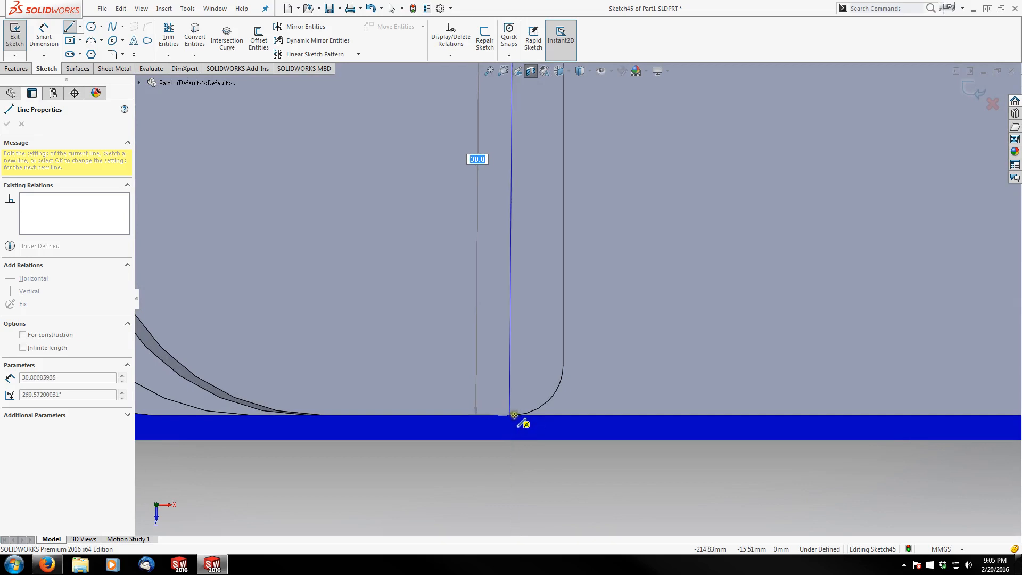
{"action": "middle_click_drag", "start_coordinate": [515, 415], "coordinate": [514, 430]}
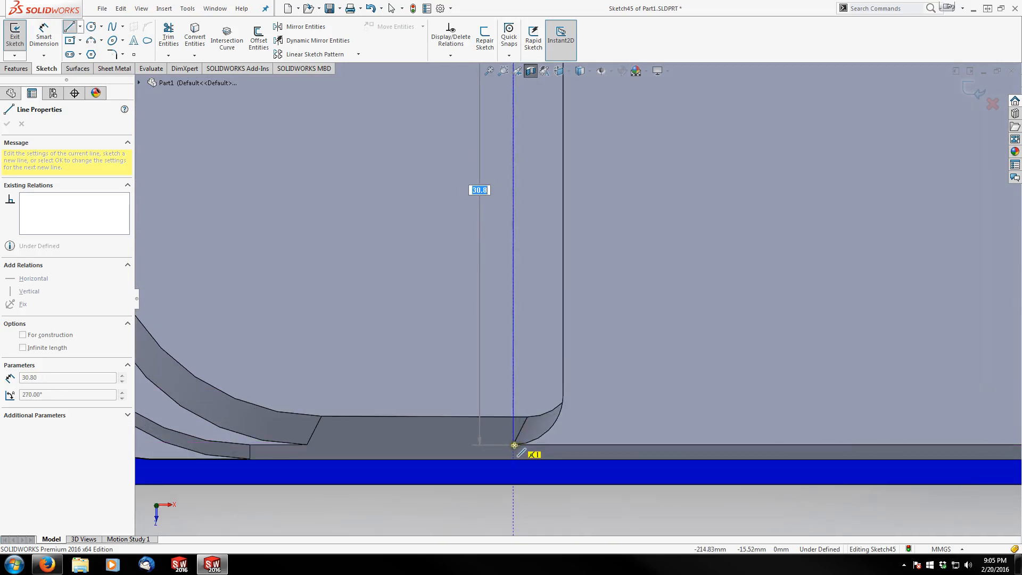
{"action": "left_click", "coordinate": [514, 445]}
{"action": "key", "text": "Escape"}
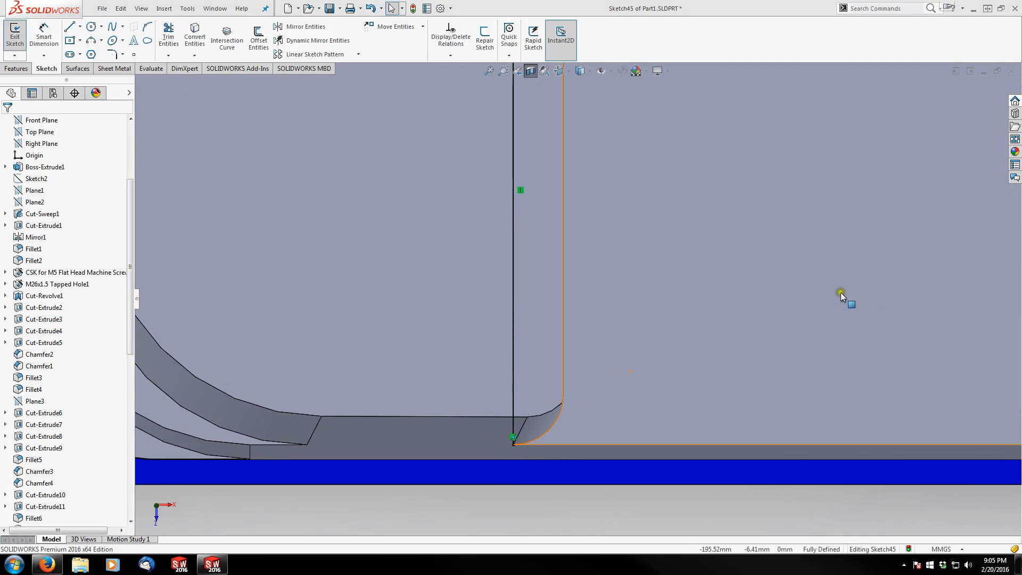
Convert the pocket's long lower edge and the short upper edge beside the recess into sketch lines.
{"action": "left_click", "coordinate": [579, 444]}
{"action": "scroll", "coordinate": [662, 311], "scroll_direction": "up", "scroll_amount": 3}
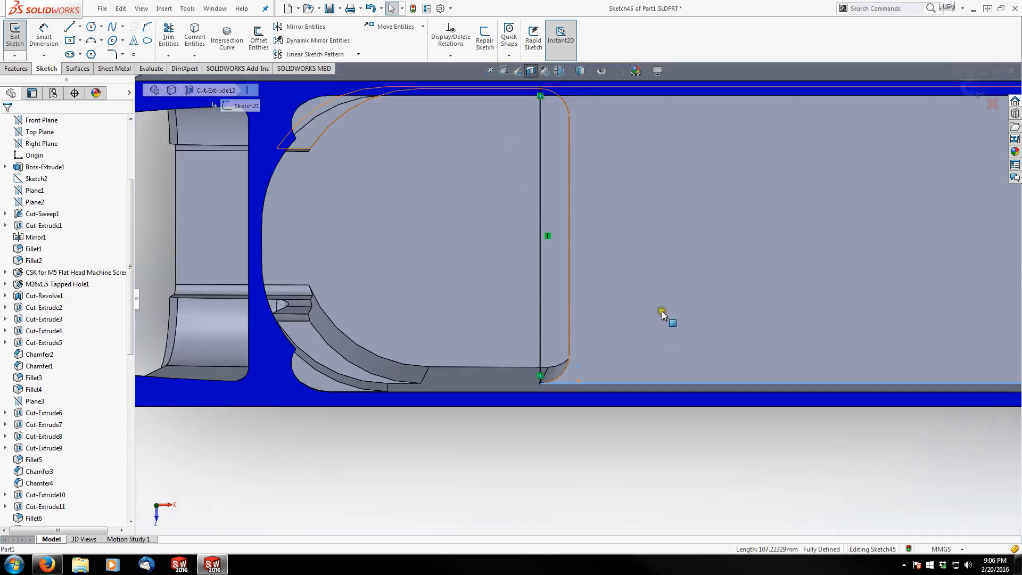
{"action": "scroll", "coordinate": [668, 255], "scroll_direction": "up", "scroll_amount": 4}
{"action": "scroll", "coordinate": [676, 219], "scroll_direction": "down", "scroll_amount": 4}
{"action": "middle_click_drag", "start_coordinate": [567, 226], "coordinate": [506, 193]}
{"action": "scroll", "coordinate": [489, 209], "scroll_direction": "down", "scroll_amount": 3}
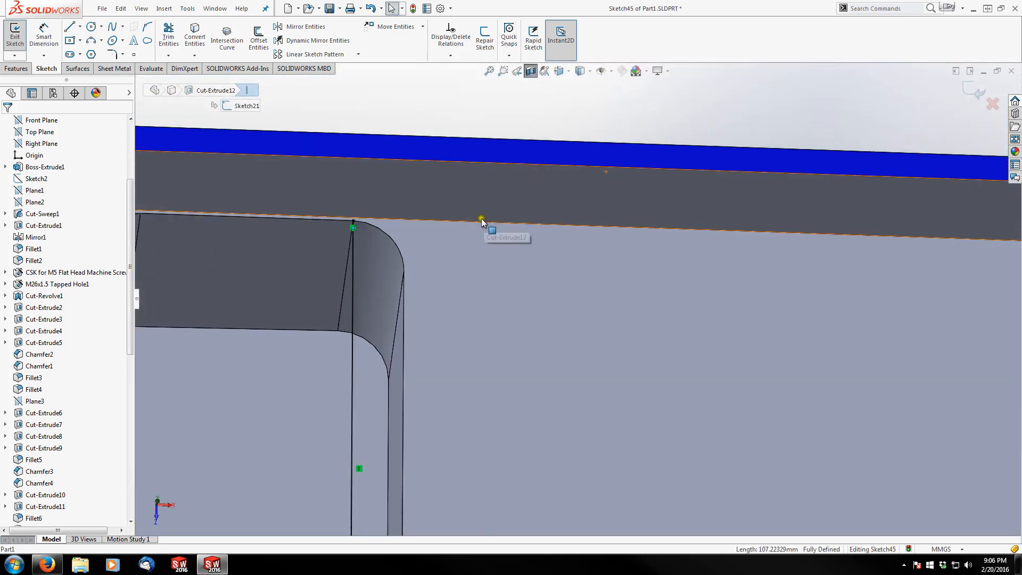
{"action": "left_click", "coordinate": [342, 225], "text": "ctrl"}
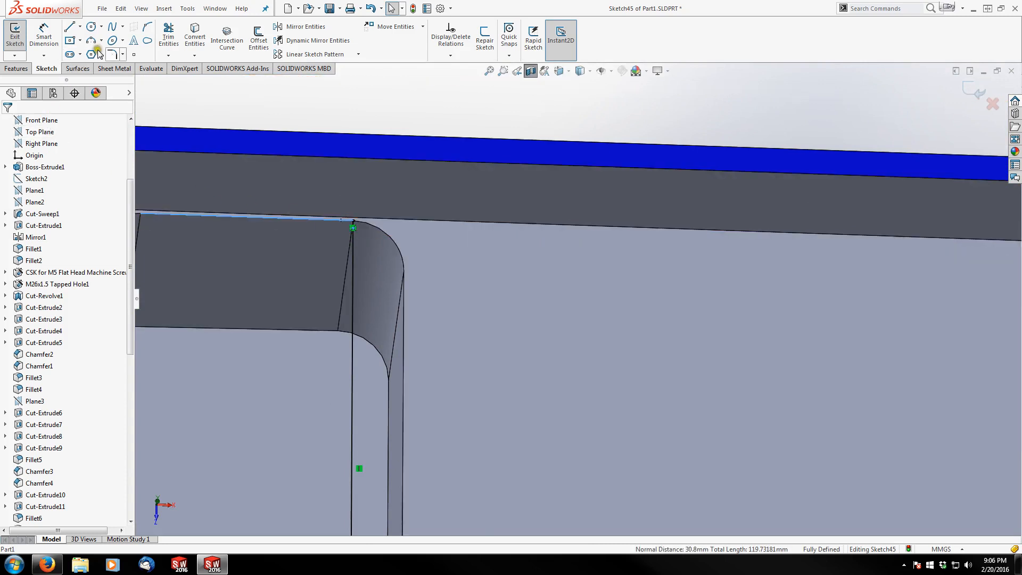
Extend the short converted line along the pocket's upper edge to a length of about 38.7 mm using Power Trim.
{"action": "left_click", "coordinate": [168, 36]}
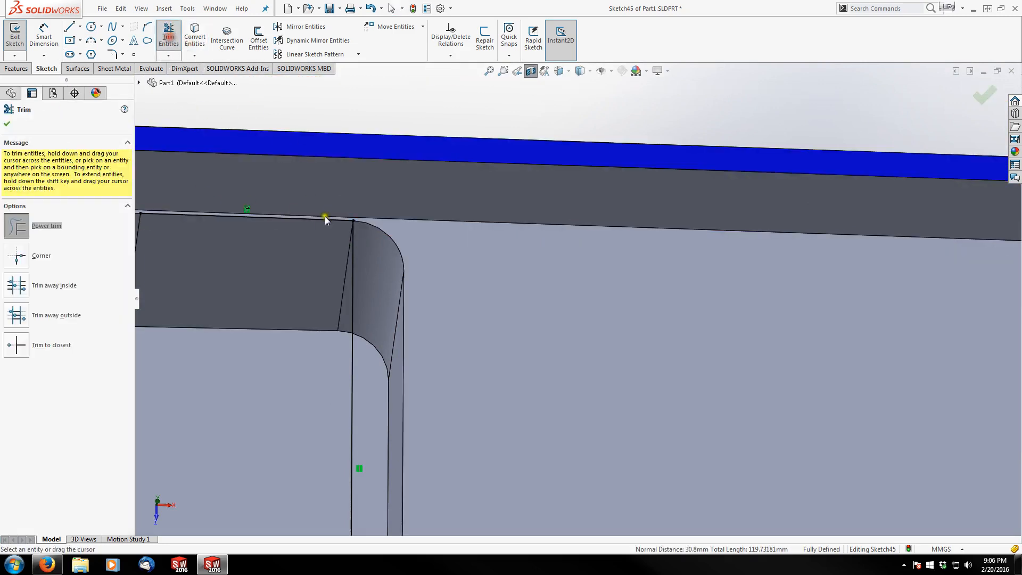
{"action": "mouse_move", "coordinate": [334, 219]}
{"action": "left_mouse_down"}
{"action": "mouse_move", "coordinate": [422, 237]}
{"action": "mouse_move", "coordinate": [1010, 248]}
{"action": "left_mouse_up"}
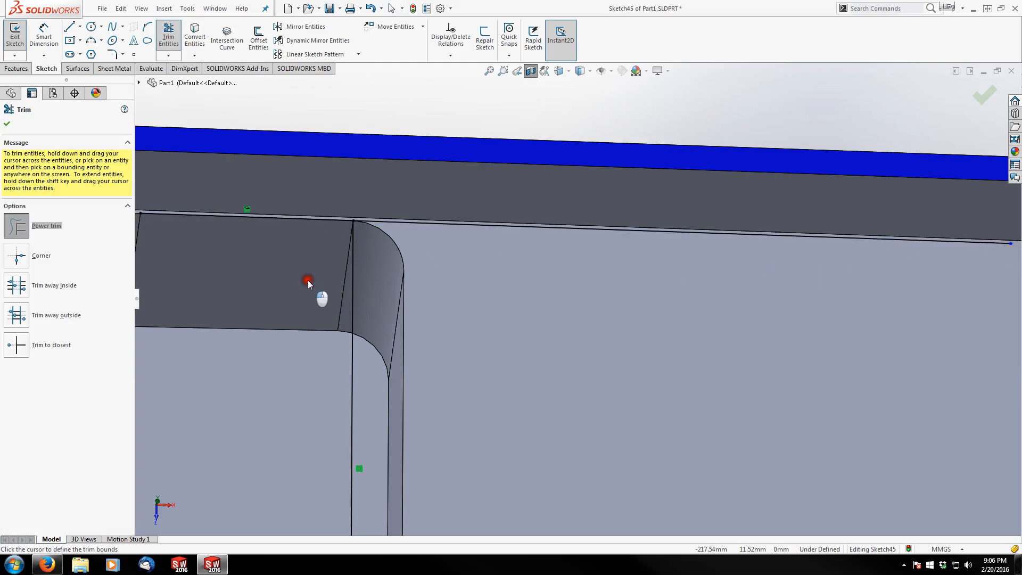
{"action": "scroll", "coordinate": [502, 343], "scroll_direction": "up", "scroll_amount": 6}
{"action": "middle_click_drag", "start_coordinate": [511, 390], "coordinate": [730, 426]}
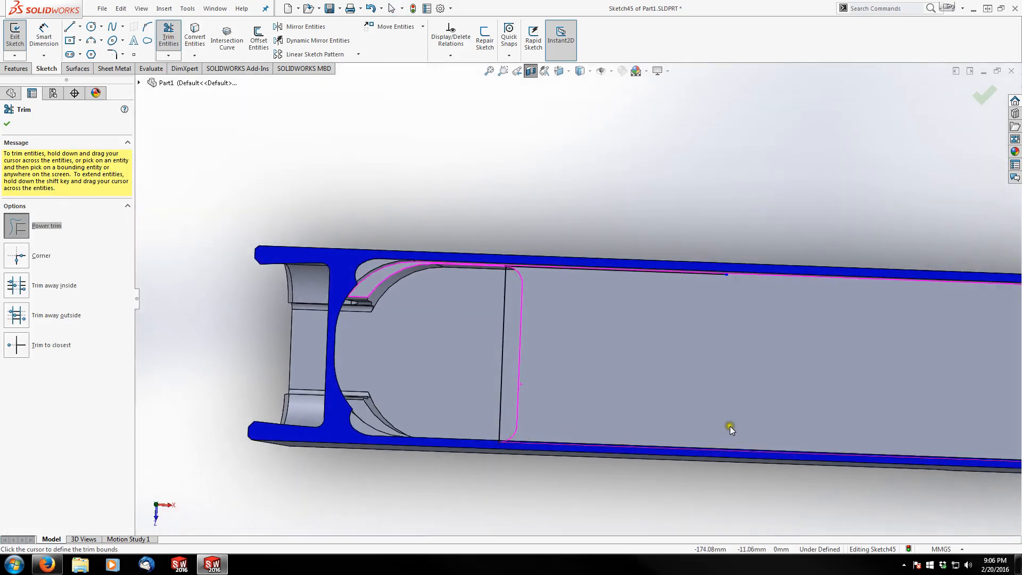
{"action": "scroll", "coordinate": [545, 368], "scroll_direction": "up", "scroll_amount": 3}
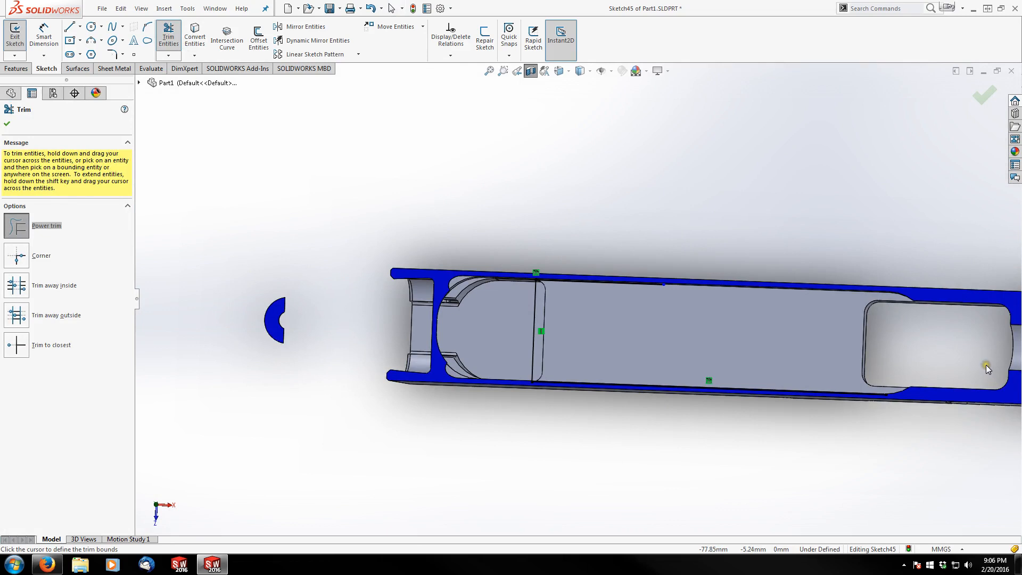
{"action": "middle_click_drag", "start_coordinate": [693, 310], "coordinate": [687, 242]}
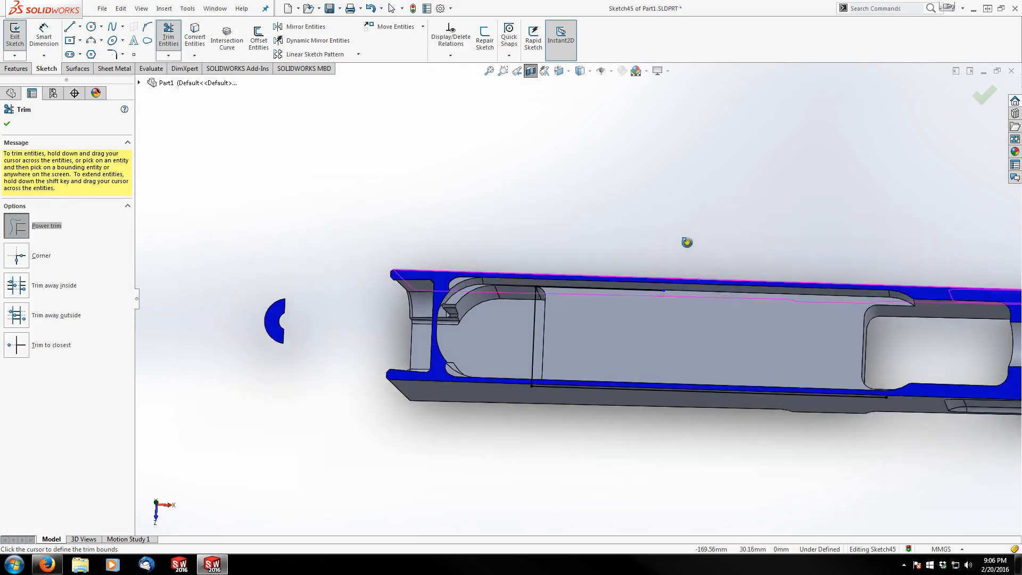
{"action": "scroll", "coordinate": [720, 309], "scroll_direction": "down", "scroll_amount": 3}
{"action": "key", "text": "Escape"}
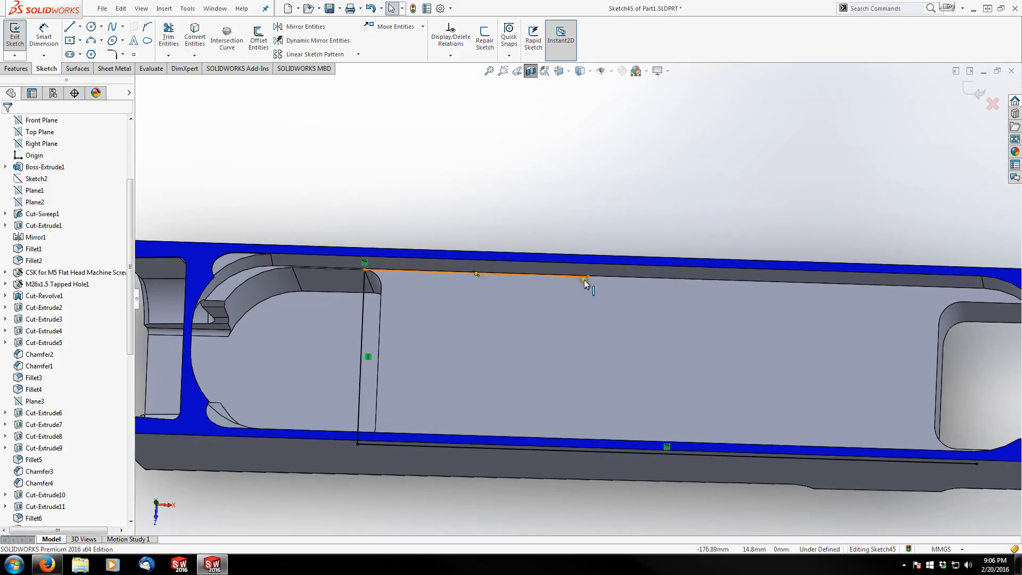
Stretch the upper line's free endpoint along the pocket edge to near the start of the far rounded corner.
{"action": "left_click_drag", "start_coordinate": [583, 277], "coordinate": [721, 286]}
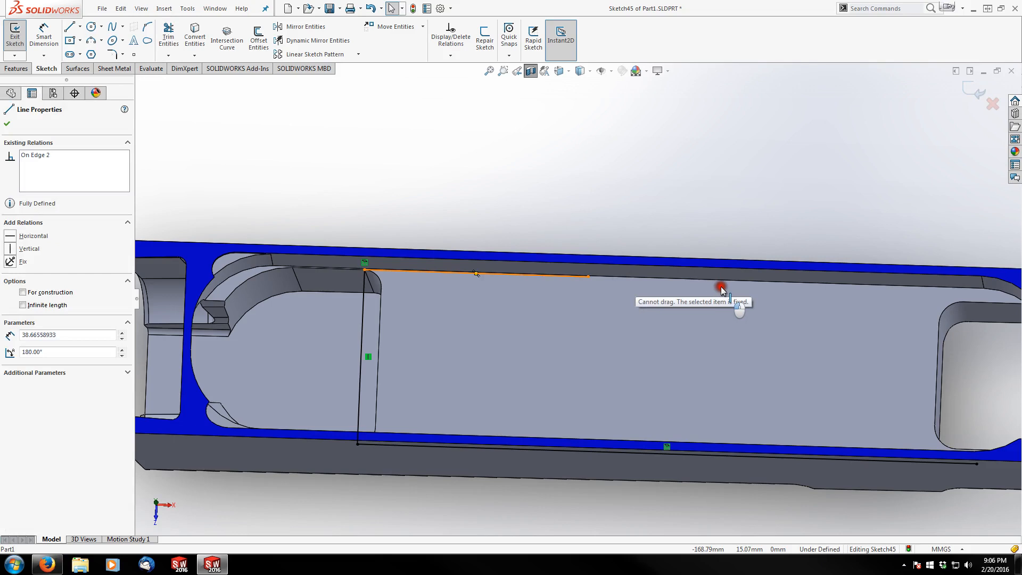
{"action": "left_click", "coordinate": [588, 276]}
{"action": "left_click_drag", "start_coordinate": [588, 277], "coordinate": [970, 306]}
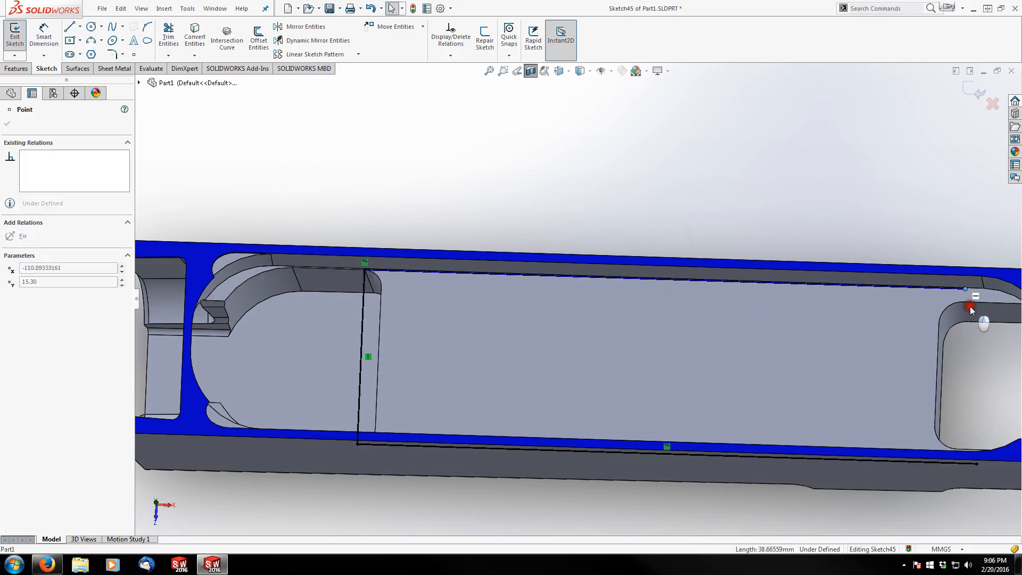
{"action": "left_click", "coordinate": [975, 347]}
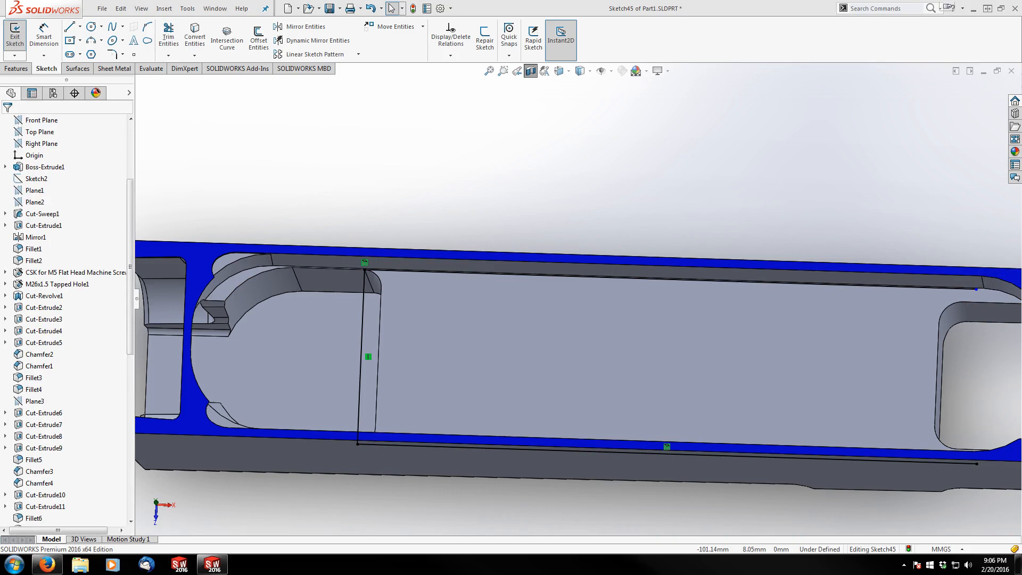
Extend the converted lower line with Power Trim past the pocket's rounded corner, just beyond where the curve meets the through opening.
{"action": "left_click", "coordinate": [870, 352]}
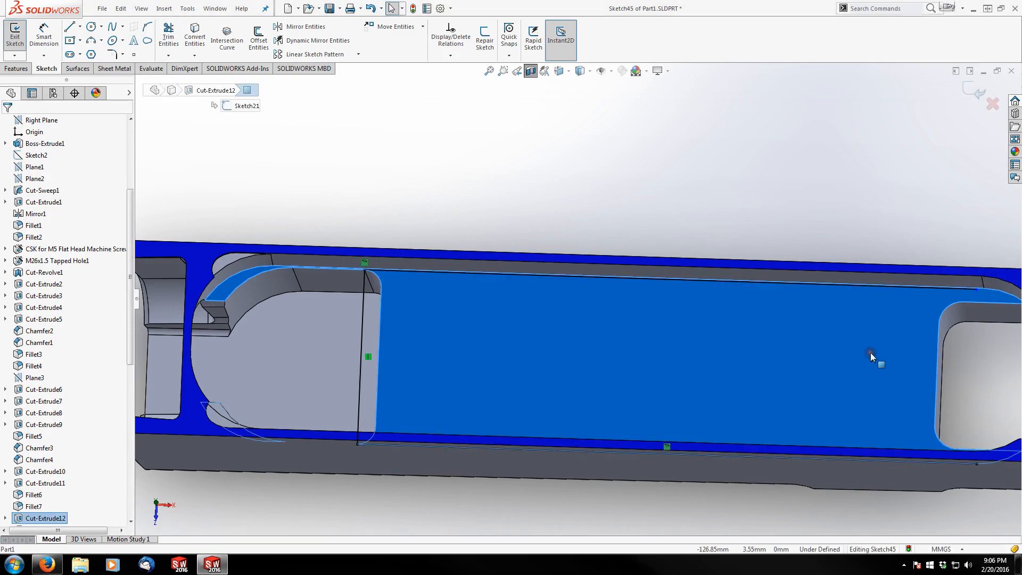
{"action": "key", "text": "f"}
{"action": "left_click", "coordinate": [746, 390]}
{"action": "scroll", "coordinate": [582, 286], "scroll_direction": "down", "scroll_amount": 5}
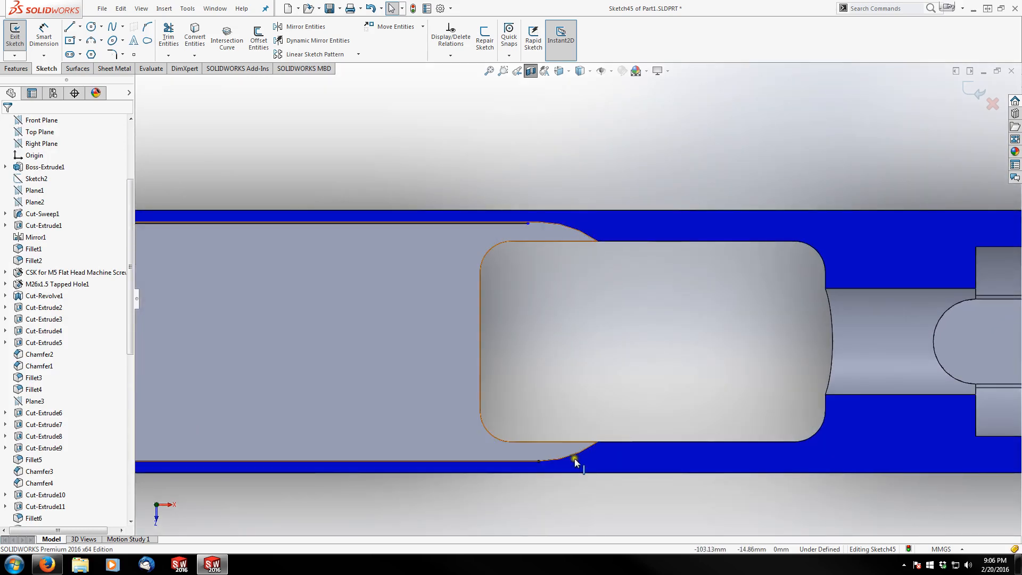
{"action": "left_click", "coordinate": [239, 116]}
{"action": "left_click", "coordinate": [168, 35]}
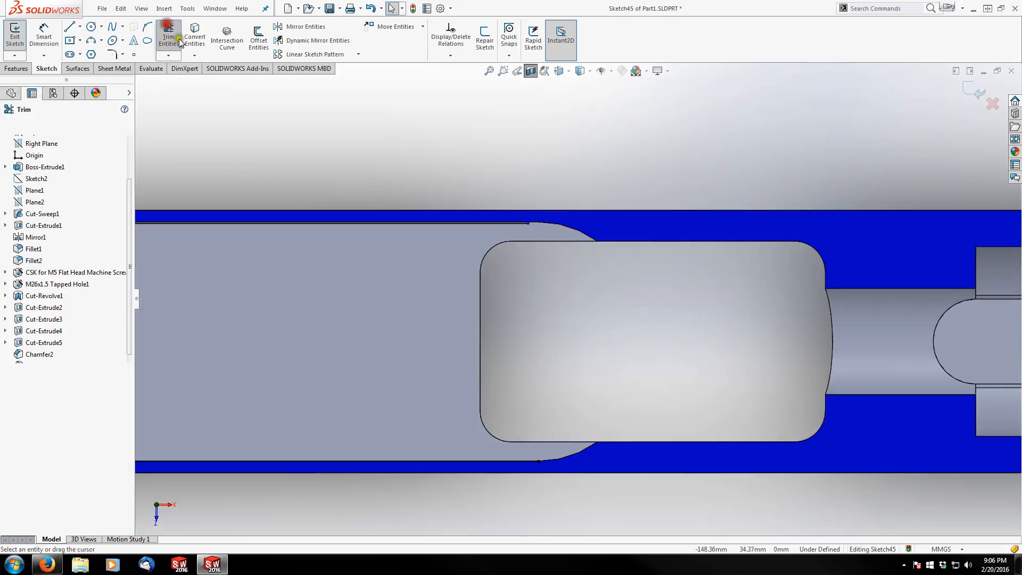
{"action": "left_click_drag", "start_coordinate": [543, 461], "coordinate": [624, 443]}
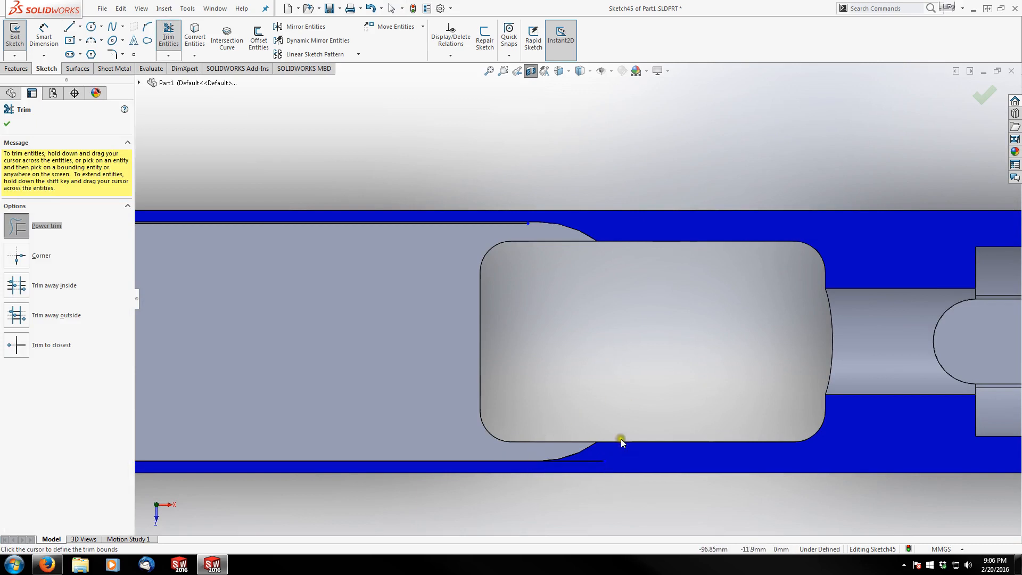
{"action": "left_click", "coordinate": [606, 464]}
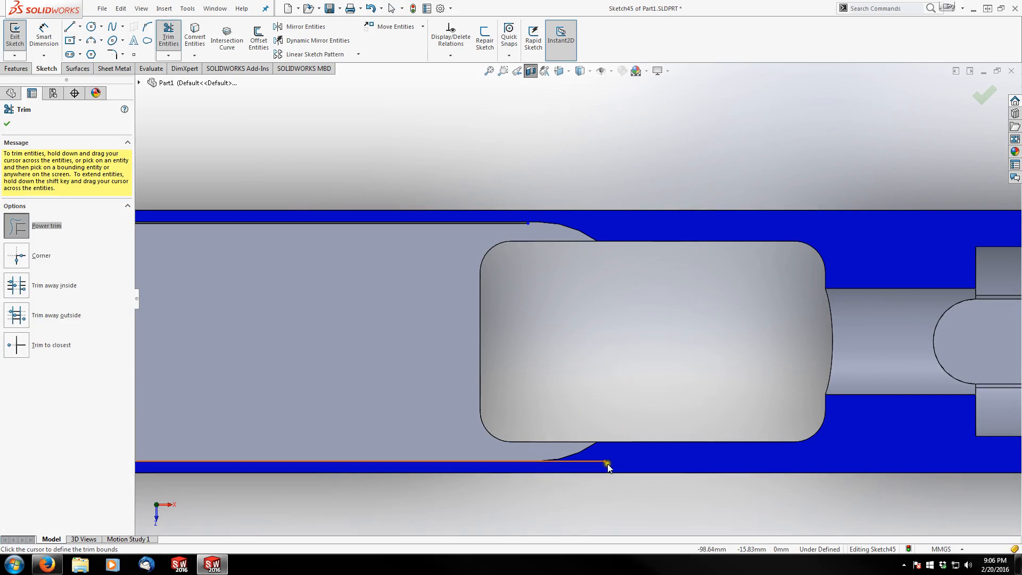
{"action": "left_click", "coordinate": [625, 431]}
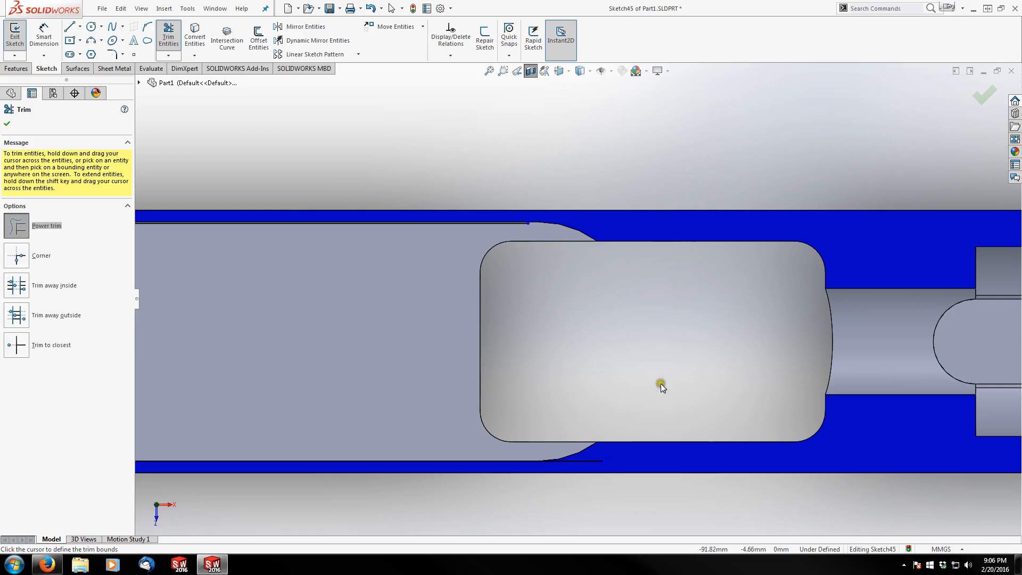
{"action": "key", "text": "Escape"}
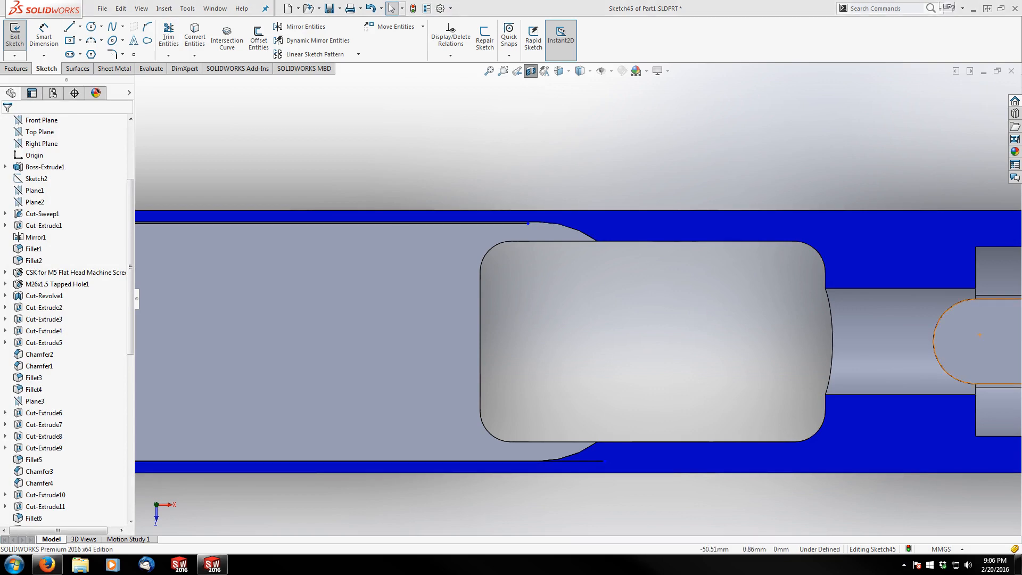
Sketch two collinear horizontal lines, about 11.8 mm and 11.4 mm long, roughly 2 mm inside the pocket's lower edge with a gap between them.
{"action": "scroll", "coordinate": [426, 351], "scroll_direction": "up", "scroll_amount": 3}
{"action": "scroll", "coordinate": [385, 347], "scroll_direction": "down", "scroll_amount": 1}
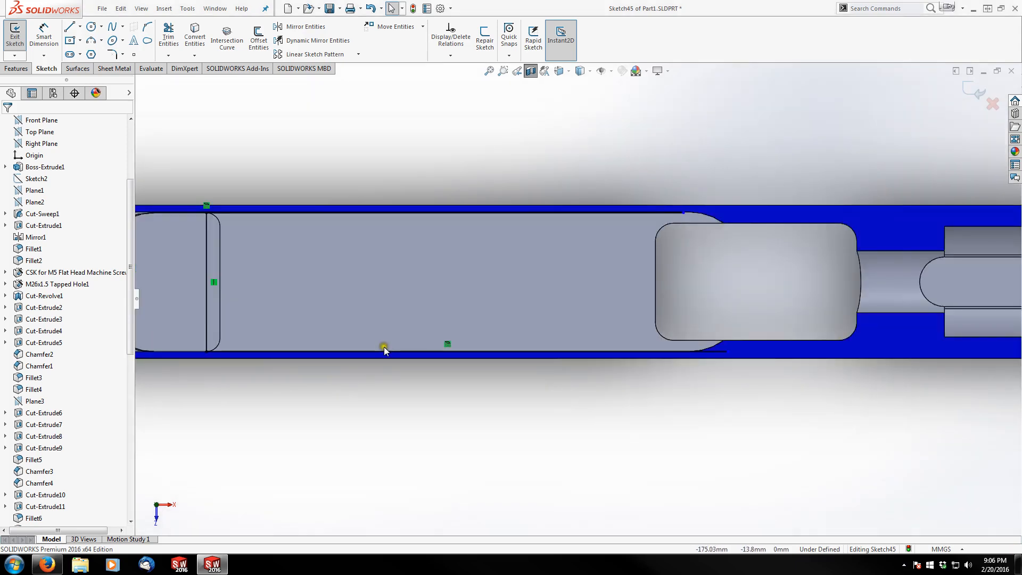
{"action": "scroll", "coordinate": [385, 345], "scroll_direction": "down", "scroll_amount": 3}
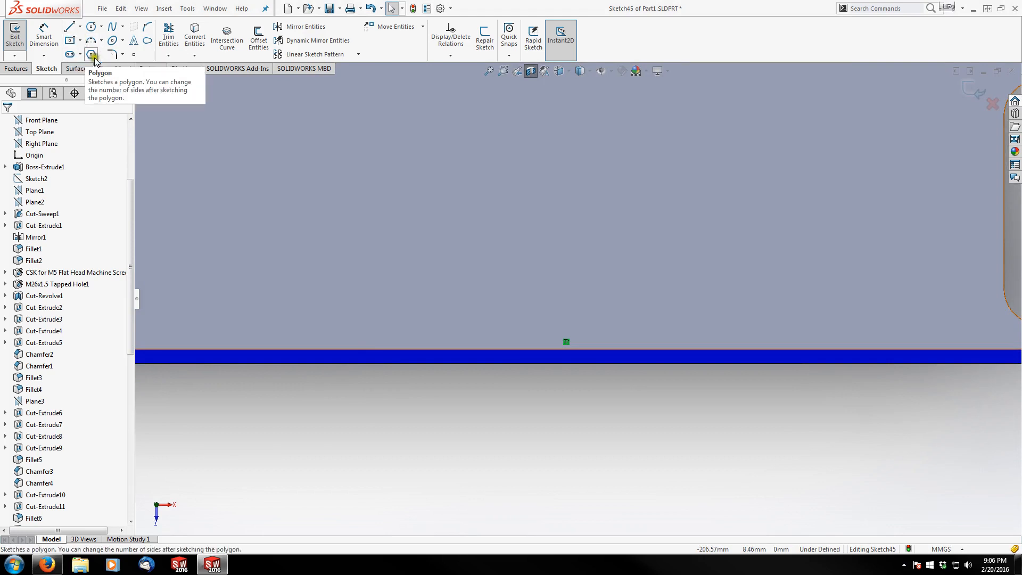
{"action": "left_click", "coordinate": [70, 27]}
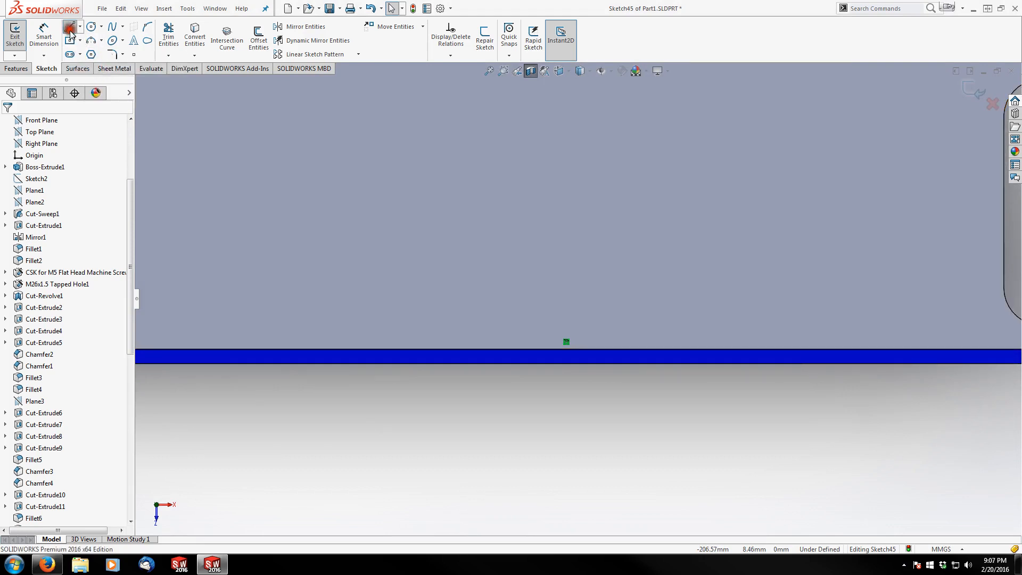
{"action": "left_click", "coordinate": [398, 330]}
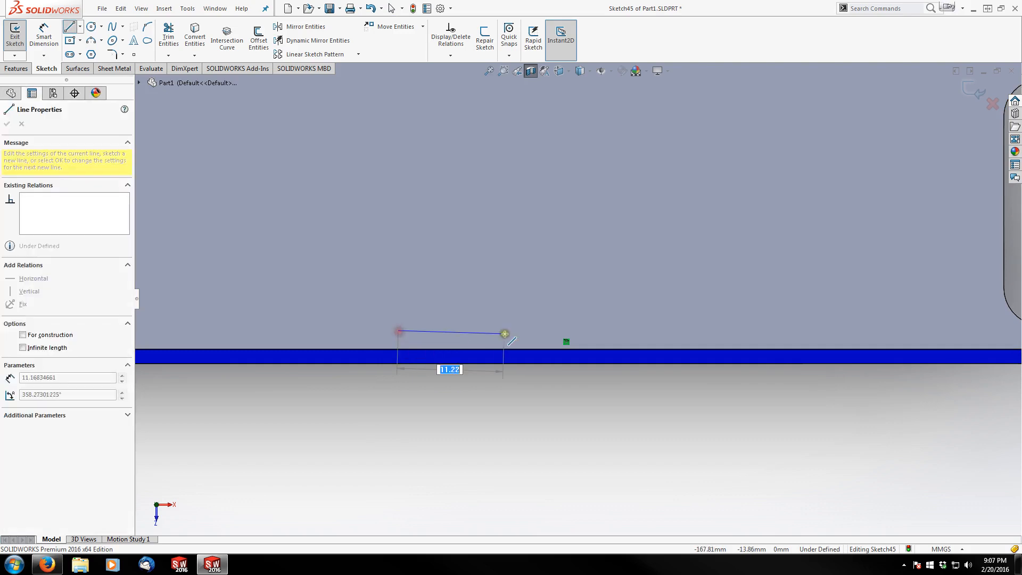
{"action": "left_click", "coordinate": [509, 331]}
{"action": "key", "text": "Escape"}
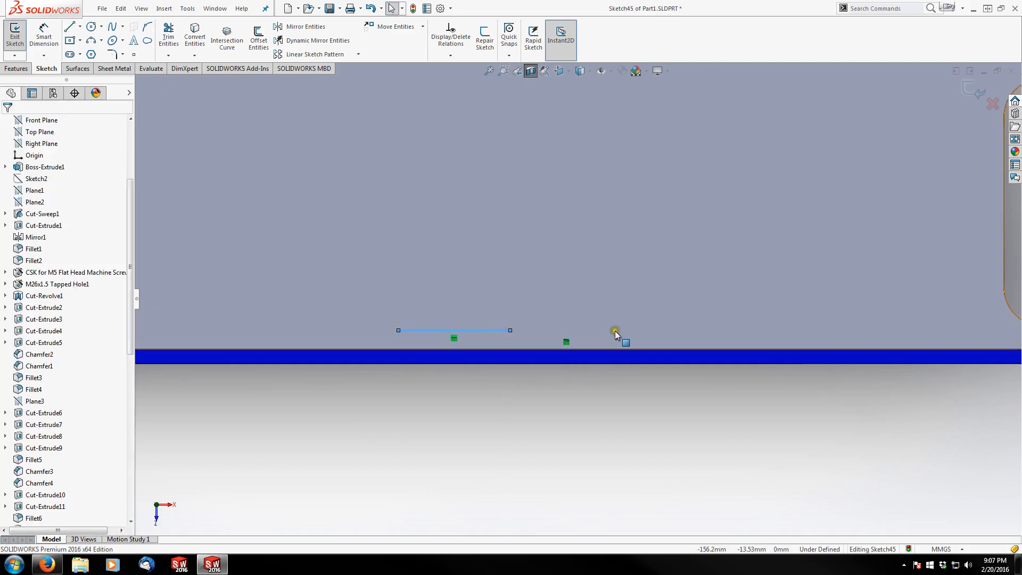
{"action": "left_click", "coordinate": [649, 330]}
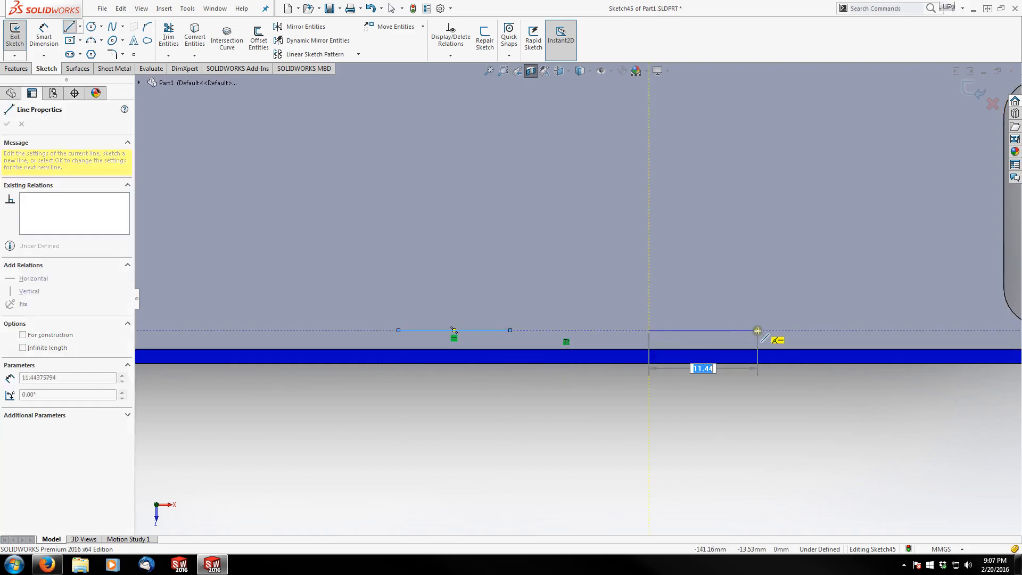
{"action": "left_click", "coordinate": [757, 330]}
{"action": "key", "text": "Escape"}
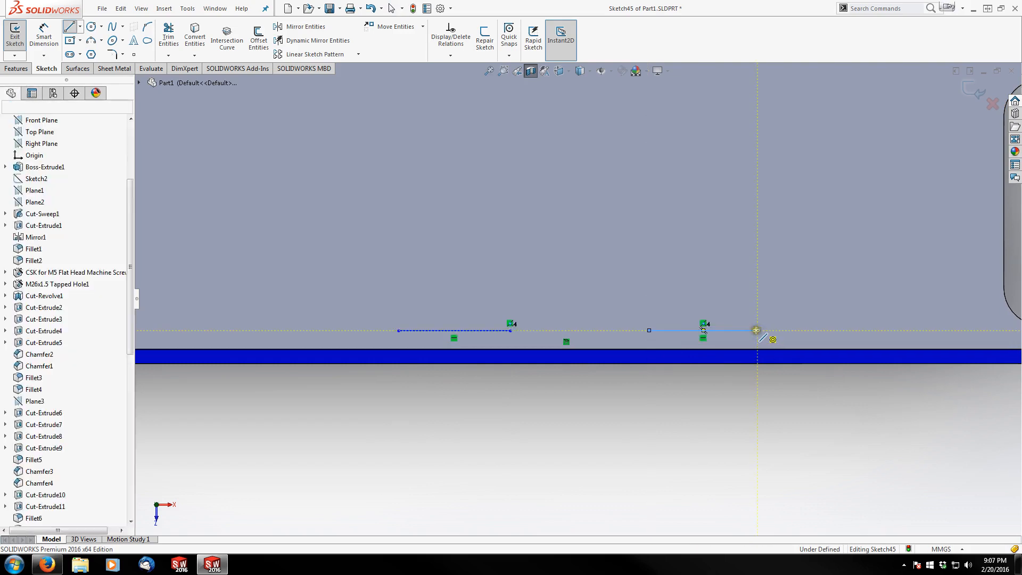
Join both ends of the first short line to the lower edge line with three-point arcs of about 14.2 mm and 13.3 mm radius.
{"action": "left_click", "coordinate": [91, 40]}
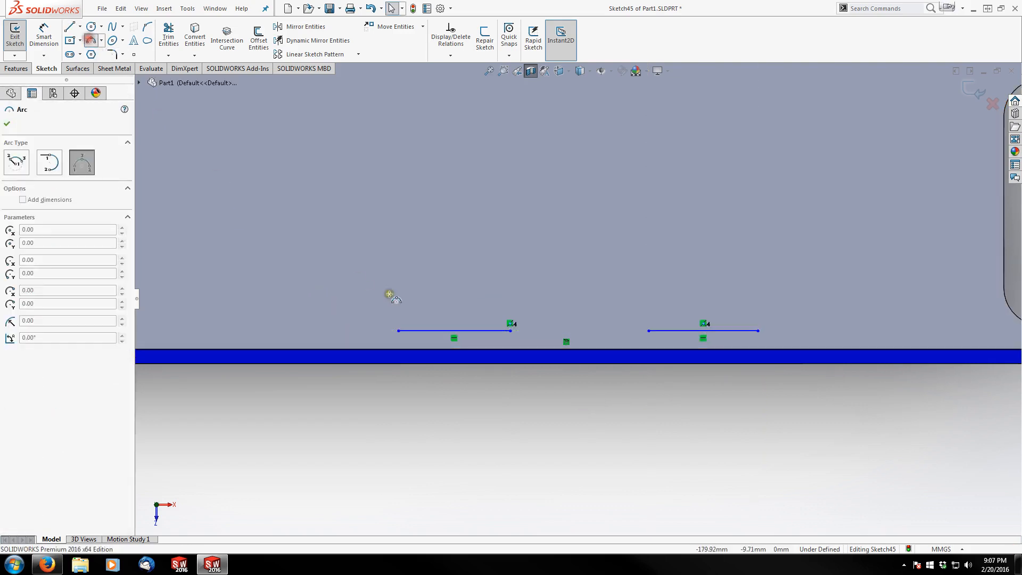
{"action": "left_click", "coordinate": [397, 331]}
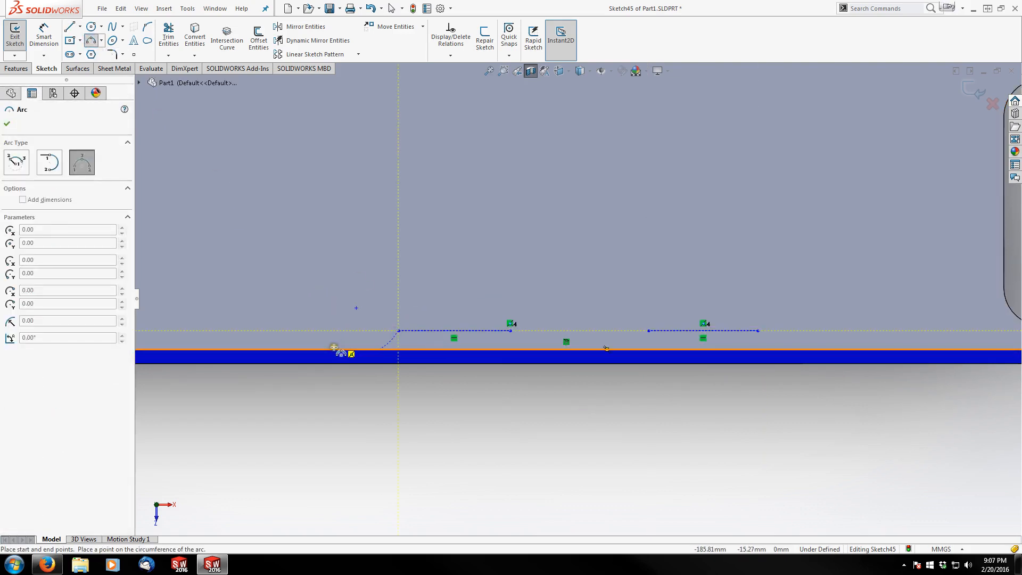
{"action": "left_click", "coordinate": [325, 349]}
{"action": "left_click", "coordinate": [366, 344]}
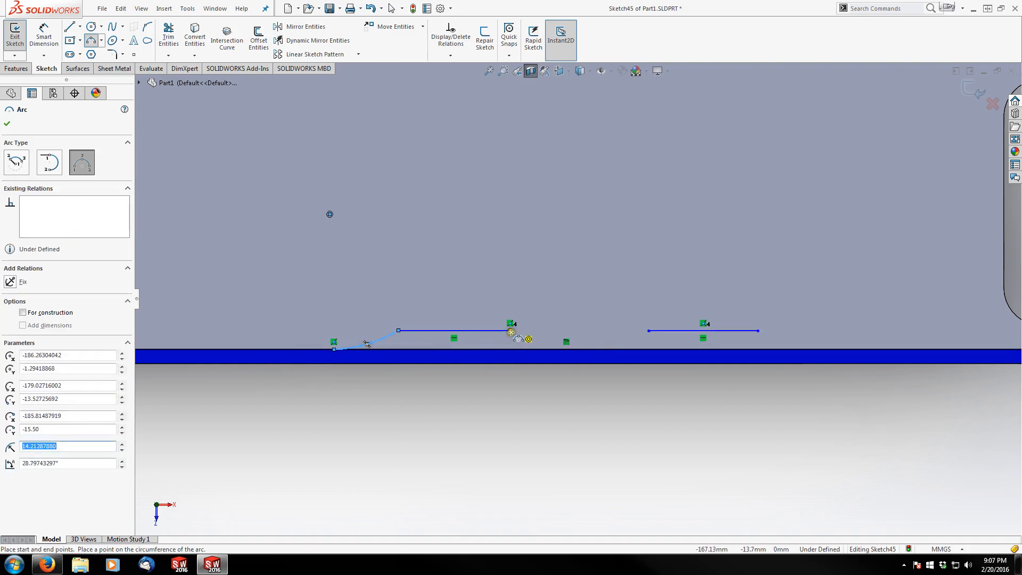
{"action": "left_click", "coordinate": [511, 331]}
{"action": "left_click", "coordinate": [565, 350]}
{"action": "left_click", "coordinate": [537, 343]}
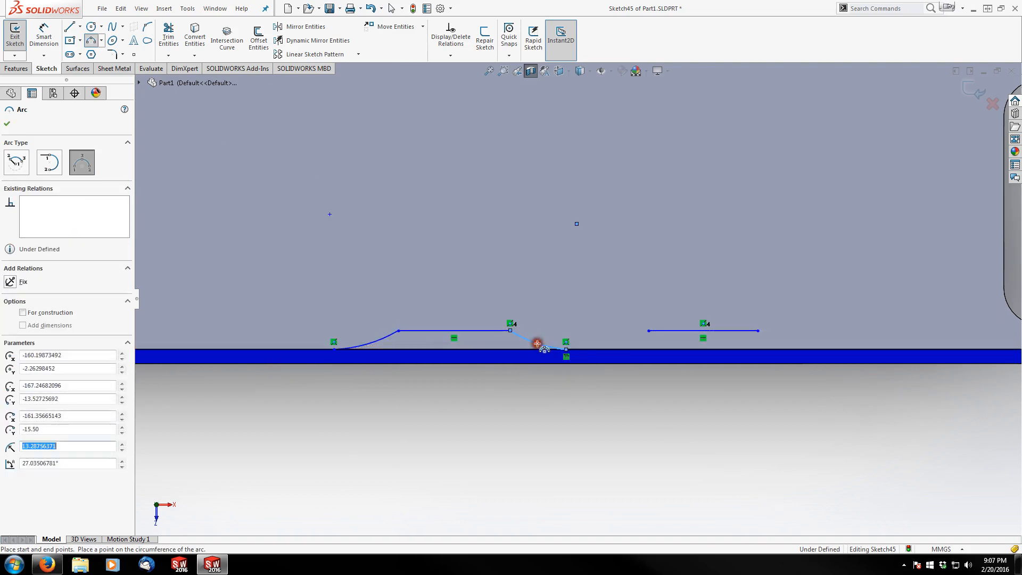
Join both ends of the second short line to the lower edge line with three-point arcs, the one nearer the gap about 5.8 mm in radius.
{"action": "left_click", "coordinate": [647, 331]}
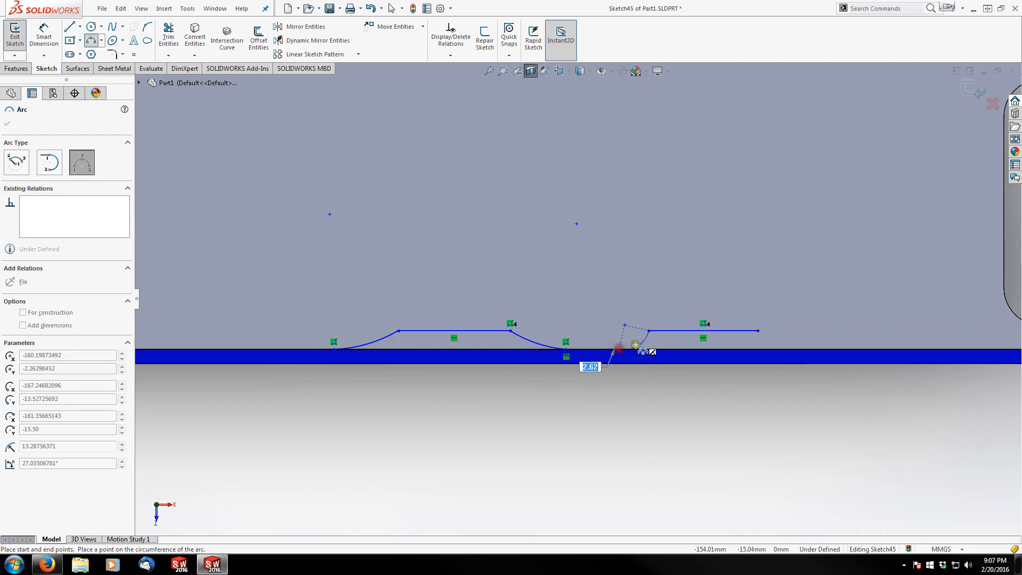
{"action": "left_click", "coordinate": [618, 349]}
{"action": "left_click", "coordinate": [635, 344]}
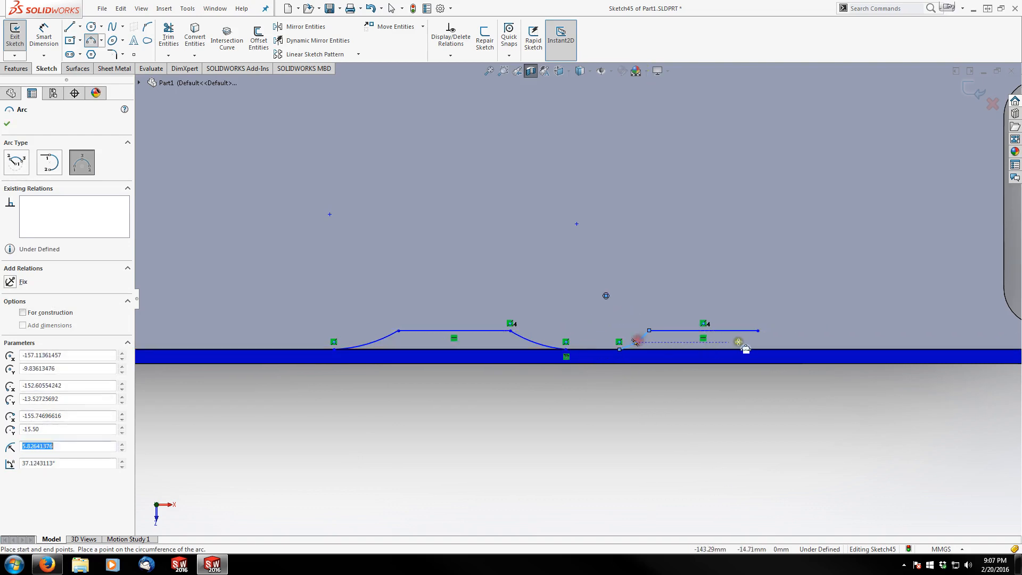
{"action": "left_click", "coordinate": [759, 332]}
{"action": "left_click", "coordinate": [822, 349]}
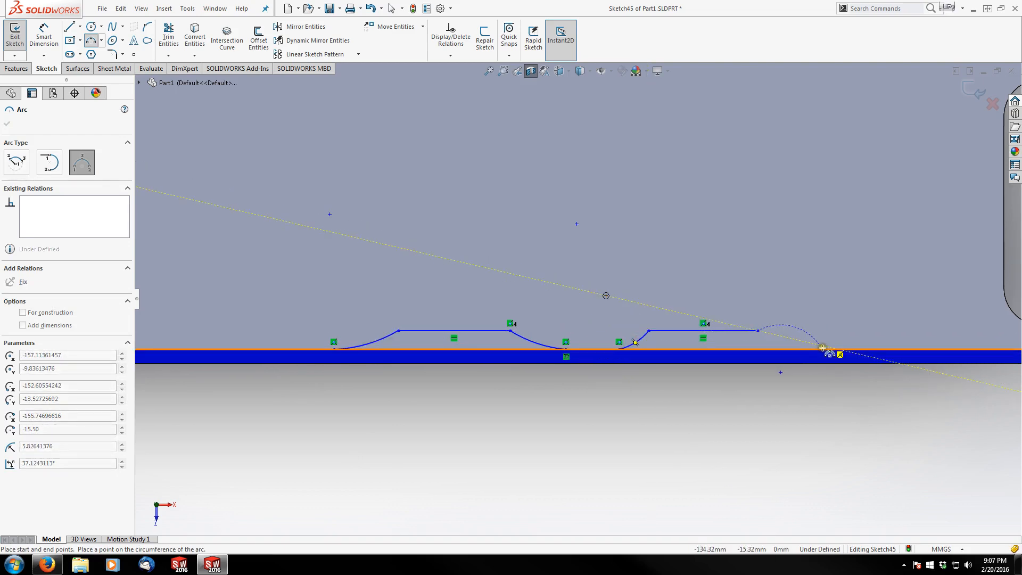
{"action": "left_click", "coordinate": [787, 342]}
{"action": "key", "text": "Escape"}
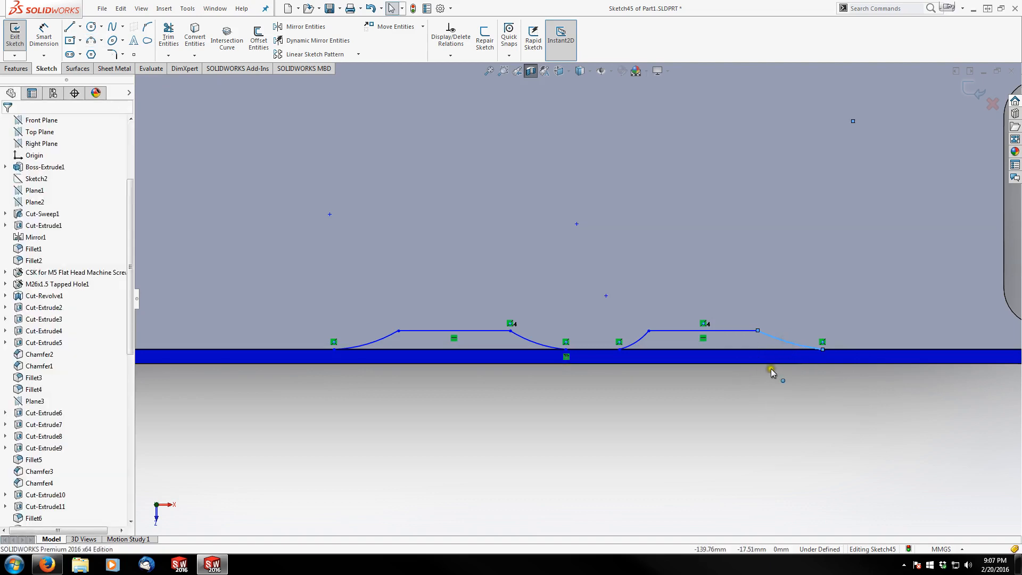
Make the outer arc of the second raised section tangent to the lower edge line.
{"action": "left_click", "coordinate": [775, 351]}
{"action": "left_click", "coordinate": [795, 342], "text": "ctrl"}
{"action": "left_click", "coordinate": [799, 303]}
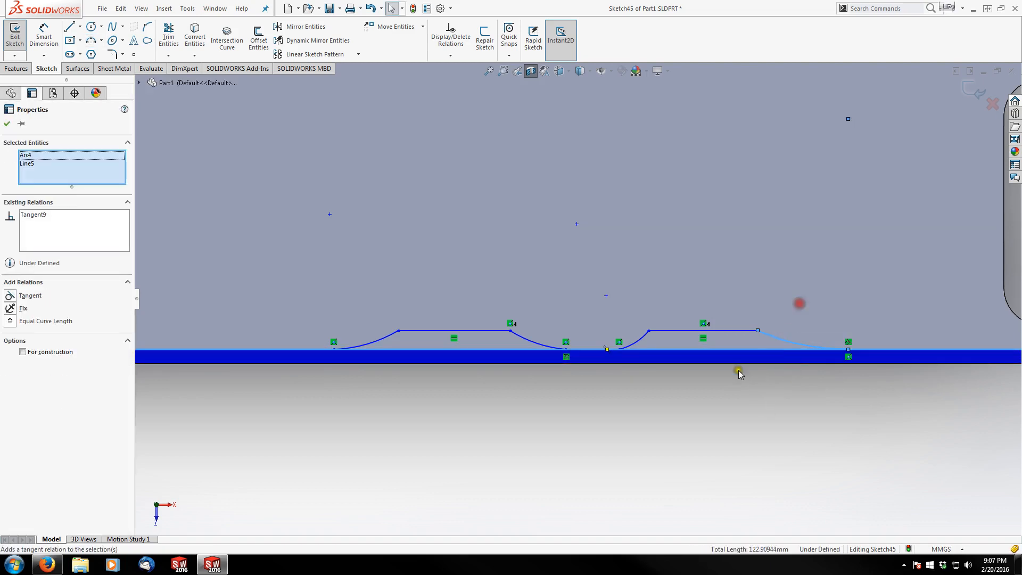
Make the second raised section's inner arc and both arcs of the first raised section tangent to the lower edge line.
{"action": "left_click", "coordinate": [642, 342]}
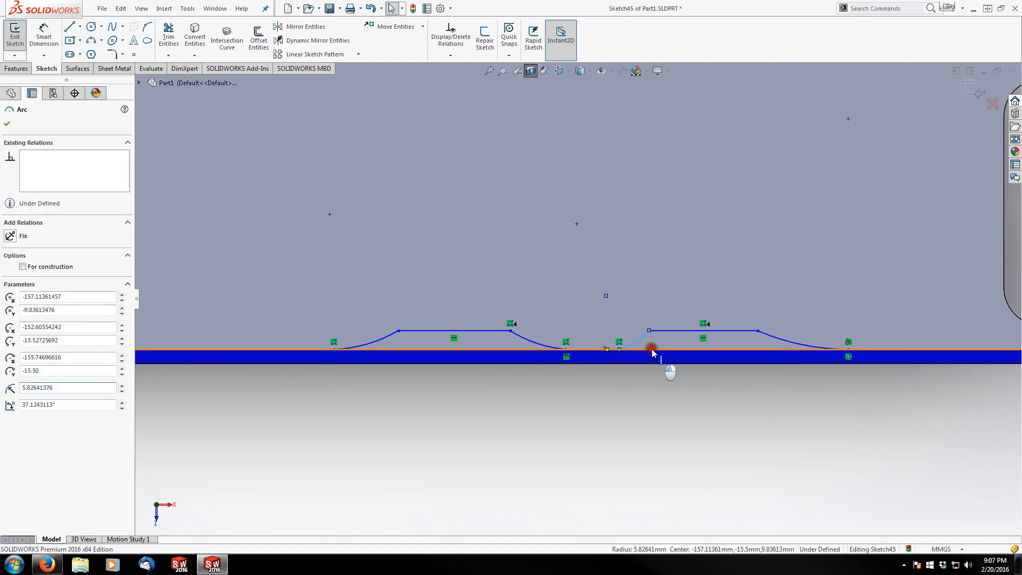
{"action": "left_click", "coordinate": [666, 355], "text": "ctrl"}
{"action": "left_click", "coordinate": [682, 304]}
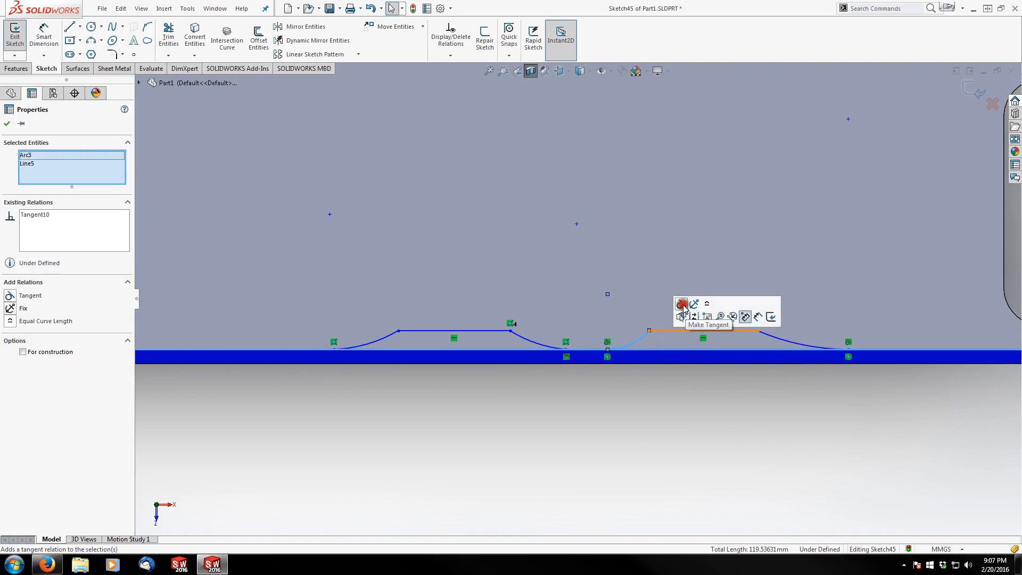
{"action": "left_click", "coordinate": [531, 344]}
{"action": "left_click", "coordinate": [523, 350], "text": "ctrl"}
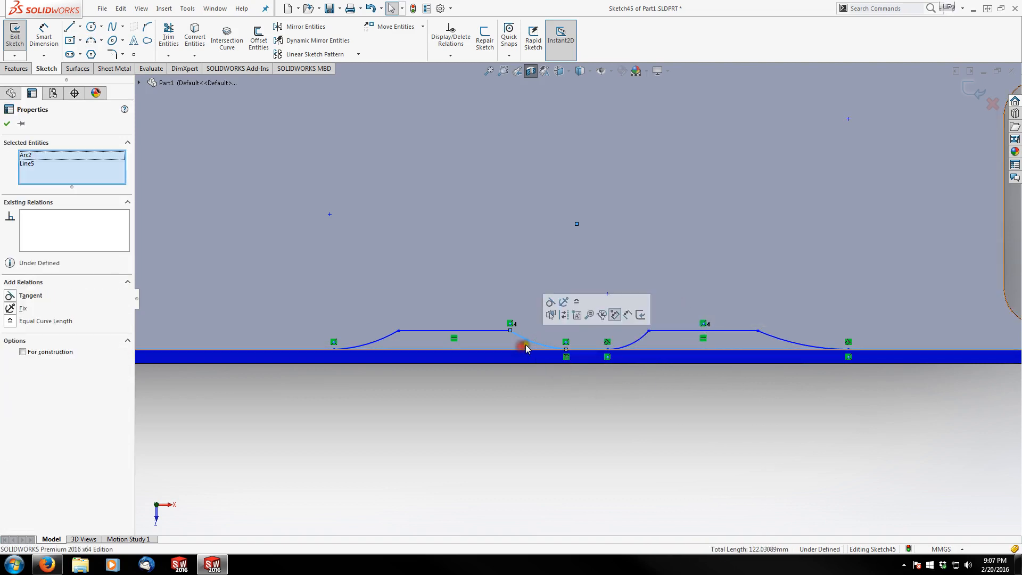
{"action": "left_click", "coordinate": [554, 308]}
{"action": "left_click", "coordinate": [383, 339]}
{"action": "left_click", "coordinate": [392, 350], "text": "ctrl"}
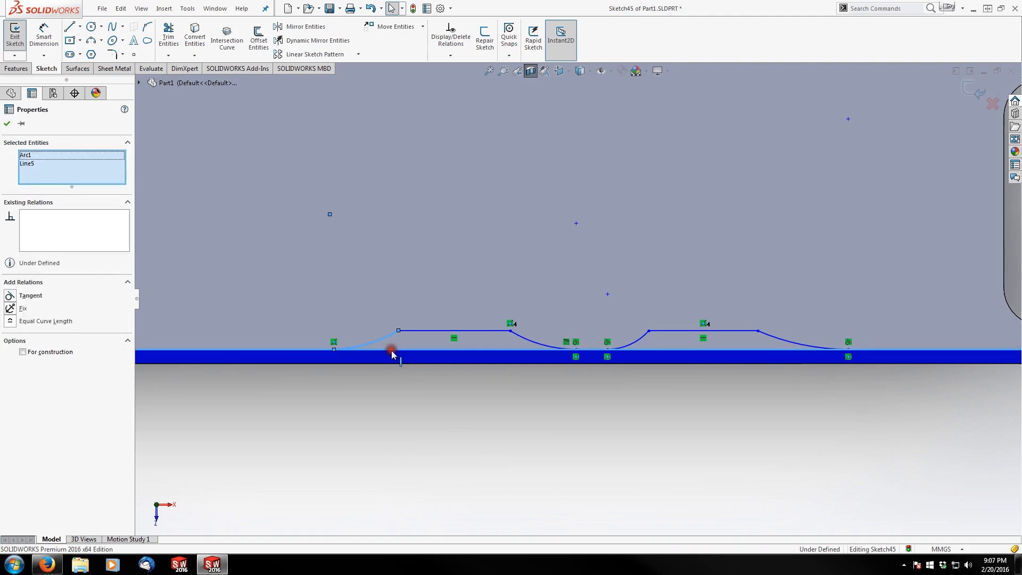
{"action": "left_click", "coordinate": [415, 308]}
{"action": "left_click", "coordinate": [430, 397]}
Apply an equal relation to all four blending arcs of the two raised sections.
{"action": "left_click", "coordinate": [384, 340]}
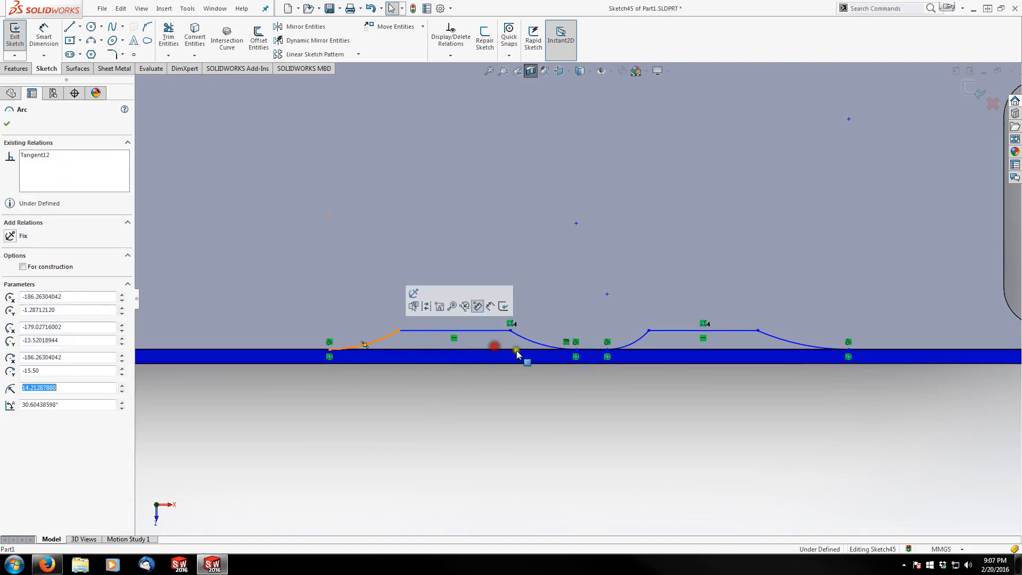
{"action": "left_click", "coordinate": [527, 339], "text": "ctrl"}
{"action": "left_click", "coordinate": [635, 342], "text": "ctrl"}
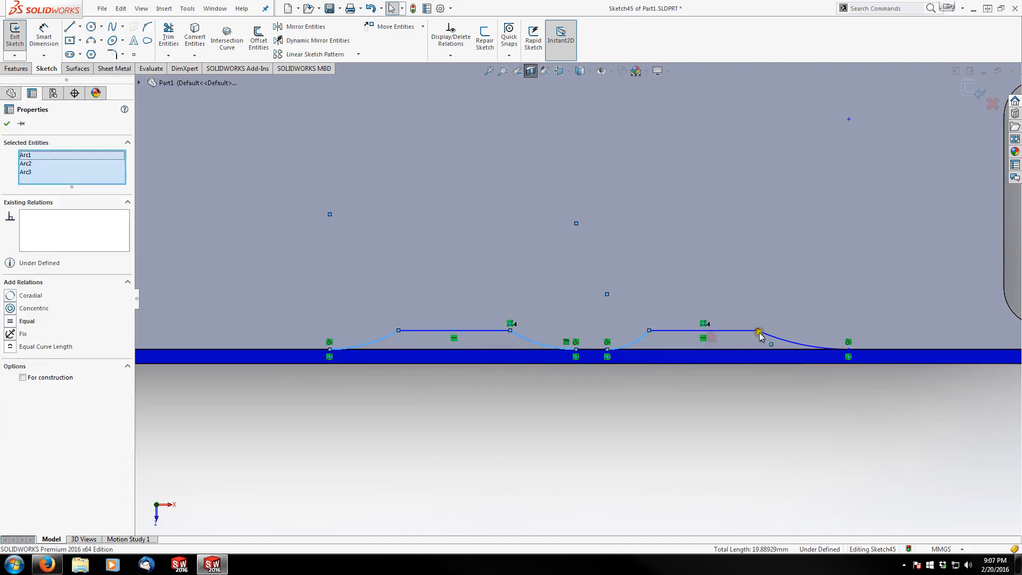
{"action": "left_click", "coordinate": [771, 335], "text": "ctrl"}
{"action": "left_click", "coordinate": [823, 287]}
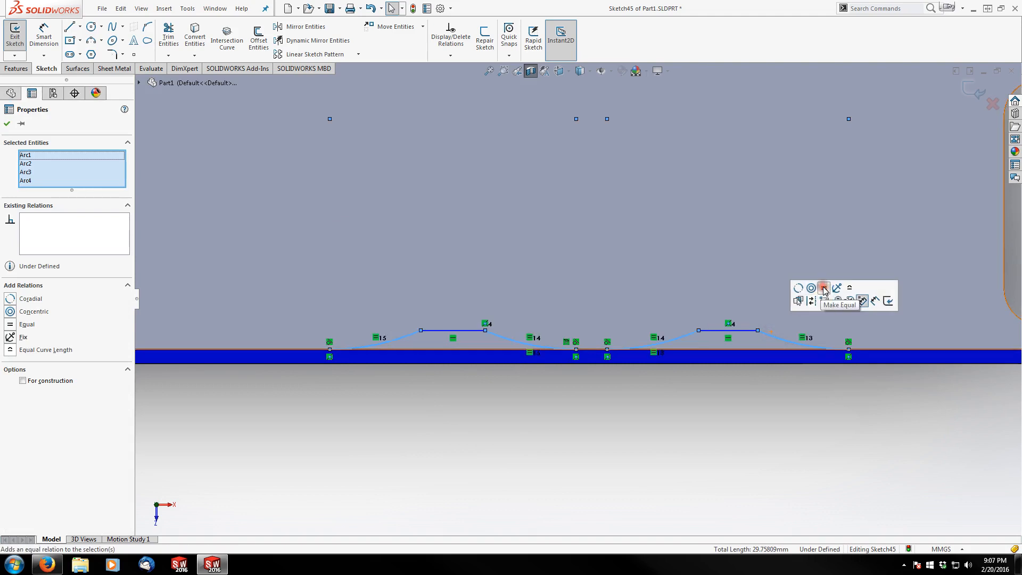
{"action": "left_click", "coordinate": [669, 409]}
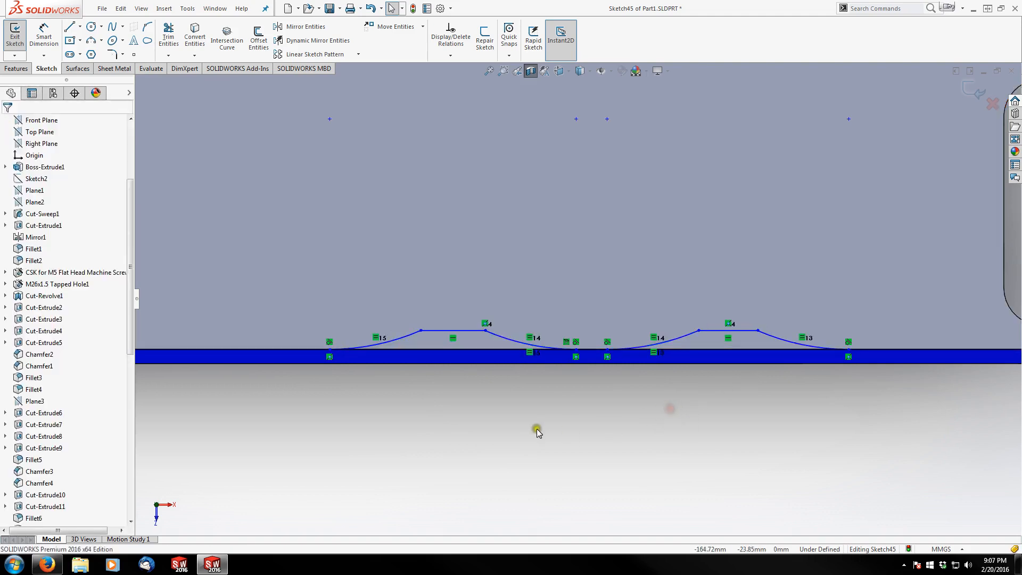
{"action": "left_click", "coordinate": [540, 455]}
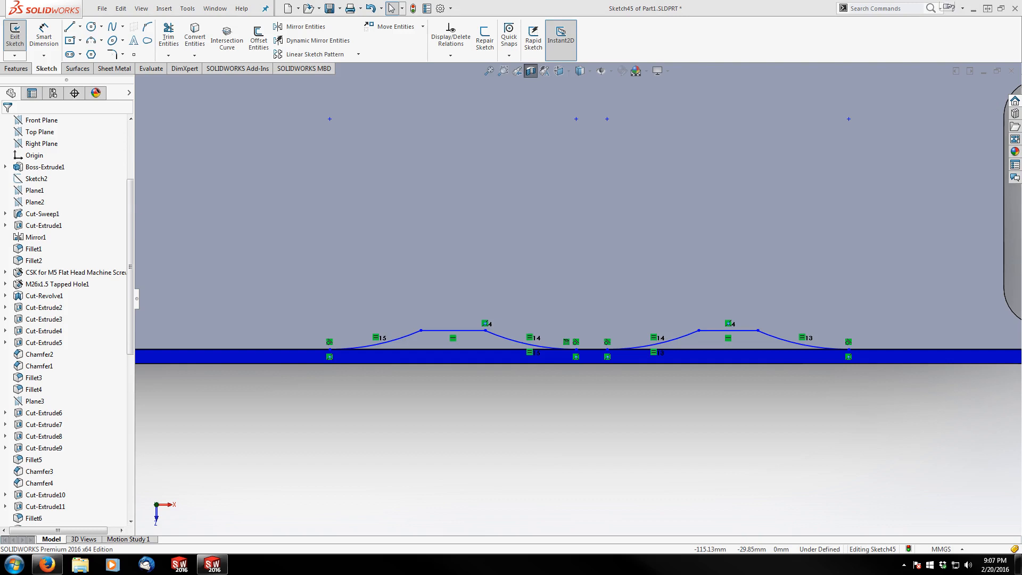
Dimension the first raised section's outer arc with a radius of 13 mm.
{"action": "left_click", "coordinate": [44, 36]}
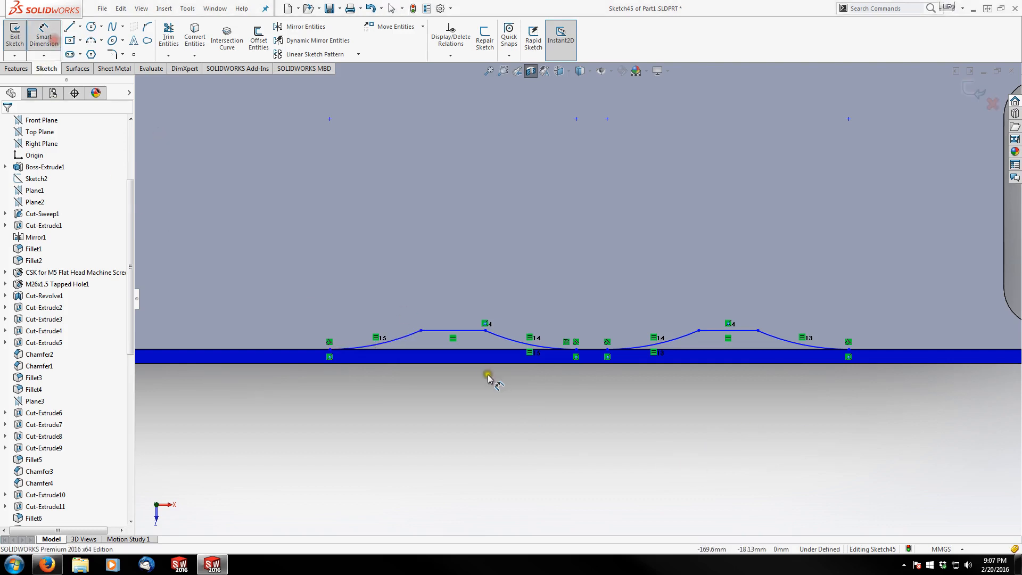
{"action": "left_click", "coordinate": [404, 338]}
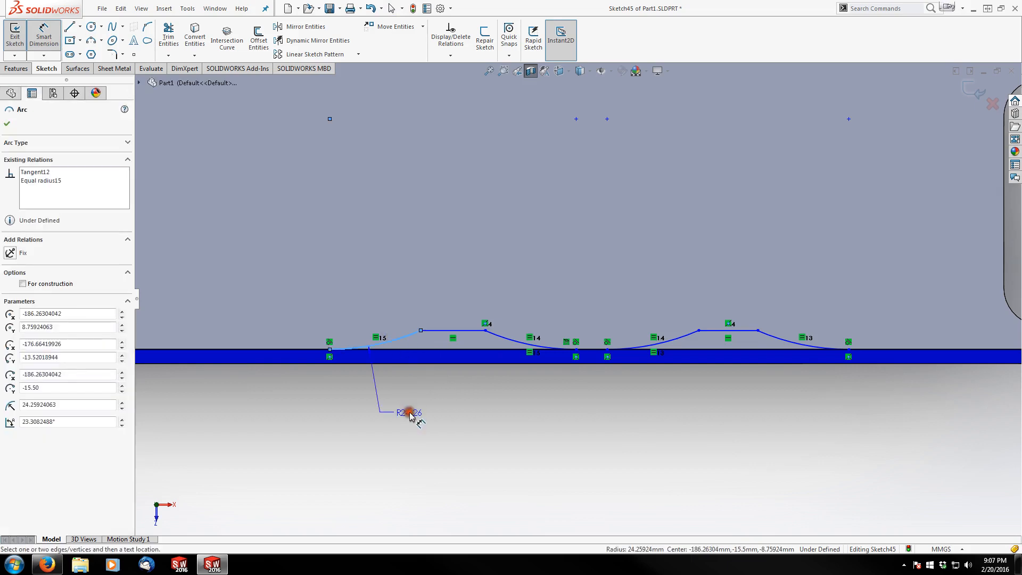
{"action": "left_click", "coordinate": [411, 414]}
{"action": "type", "text": "13"}
{"action": "key", "text": "Return"}
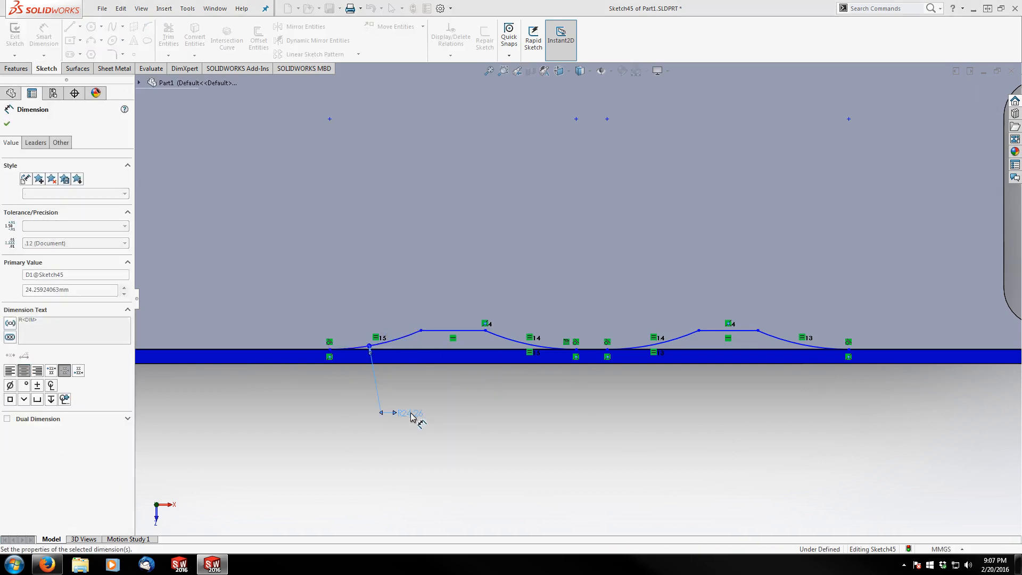
{"action": "left_click", "coordinate": [488, 403]}
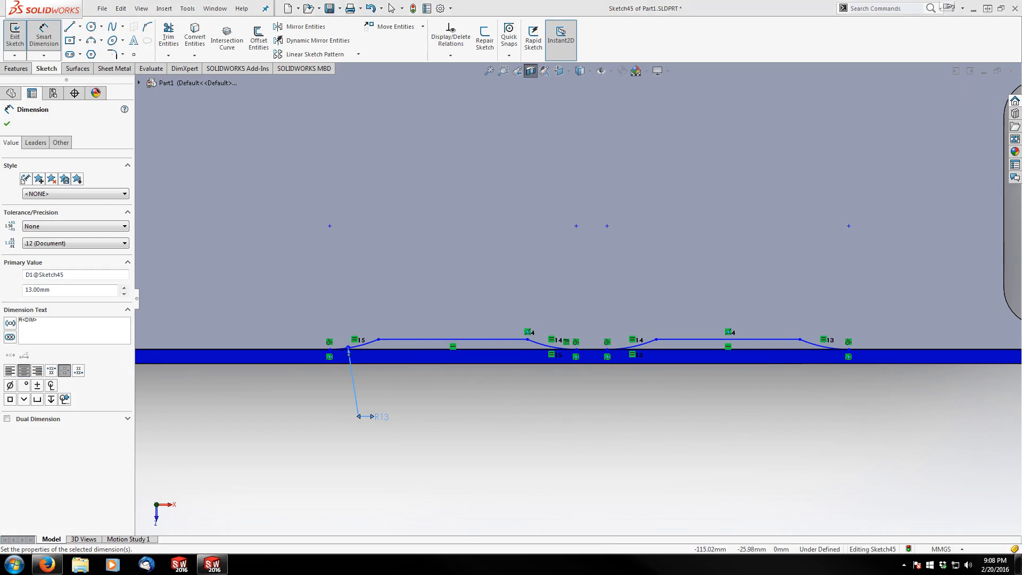
{"action": "left_click", "coordinate": [678, 423]}
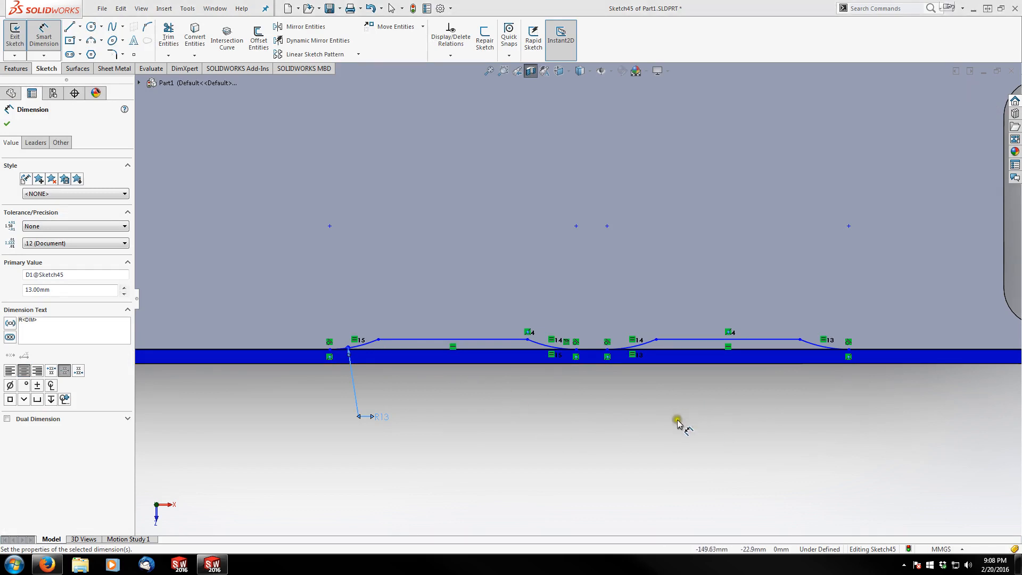
Dimension the outer end of the first raised line at a horizontal distance of 178 mm from the origin.
{"action": "left_click", "coordinate": [378, 341]}
{"action": "scroll", "coordinate": [426, 372], "scroll_direction": "up", "scroll_amount": 5}
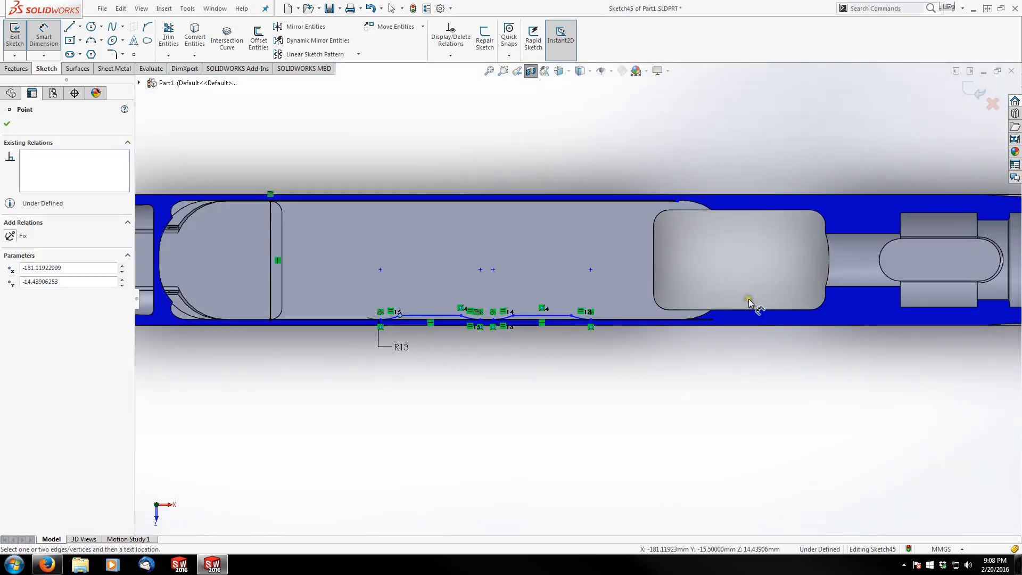
{"action": "scroll", "coordinate": [748, 302], "scroll_direction": "up", "scroll_amount": 3}
{"action": "scroll", "coordinate": [929, 287], "scroll_direction": "down", "scroll_amount": 2}
{"action": "left_click", "coordinate": [921, 270]}
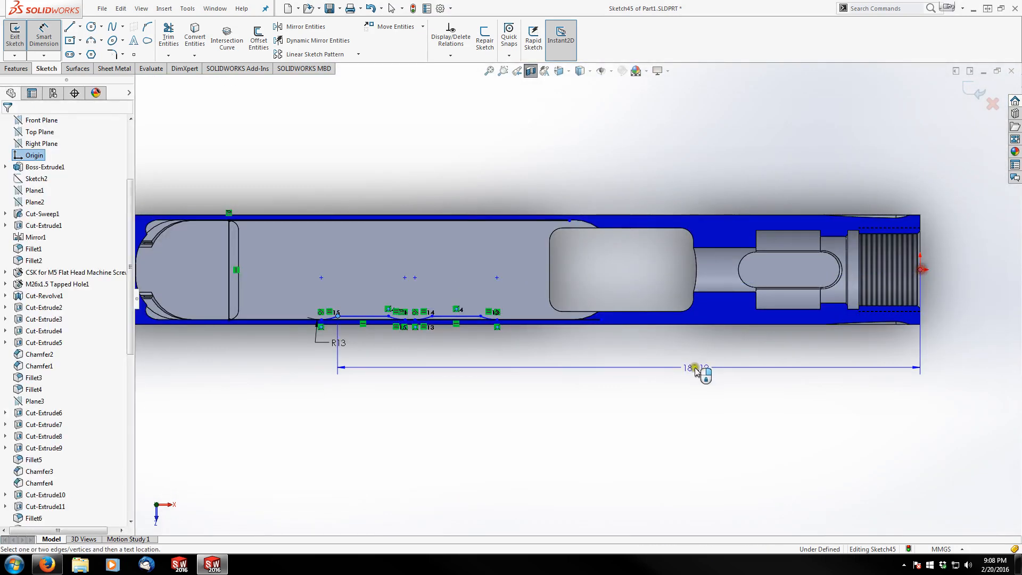
{"action": "left_click", "coordinate": [618, 422]}
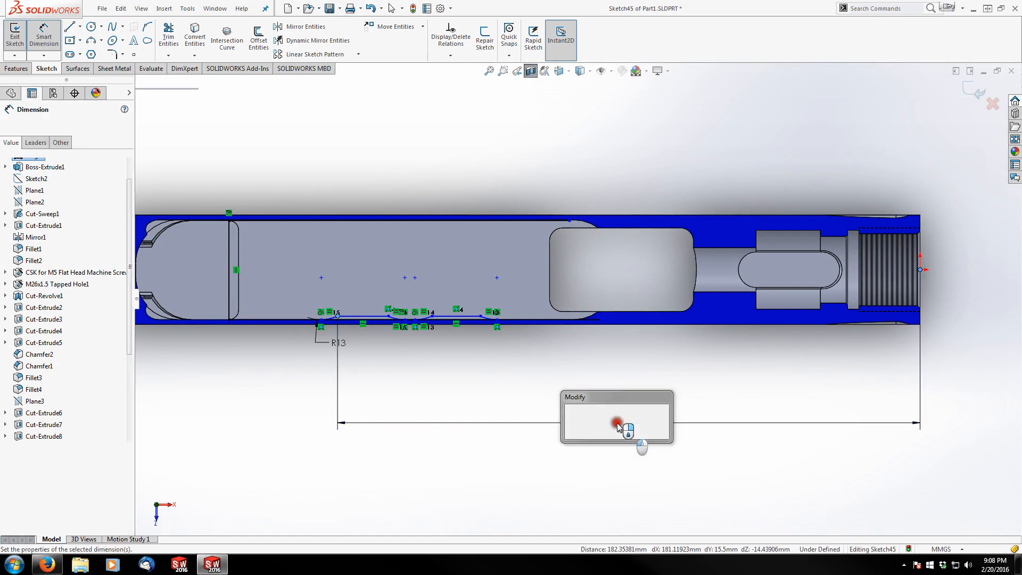
{"action": "type", "text": "178"}
{"action": "key", "text": "Return"}
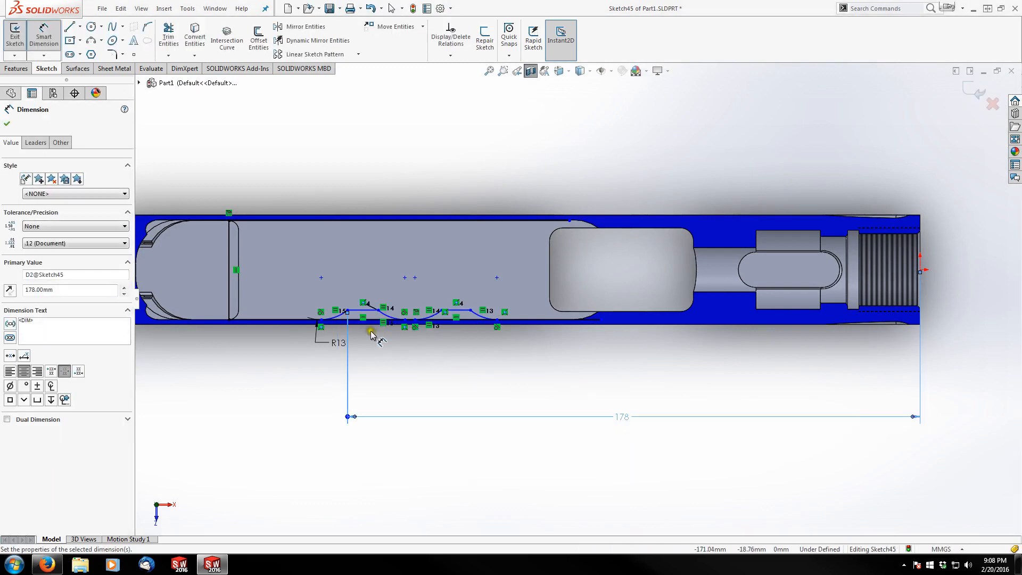
Dimension the first raised line's end nearest the gap at 169 mm horizontally from the origin.
{"action": "left_click", "coordinate": [379, 311]}
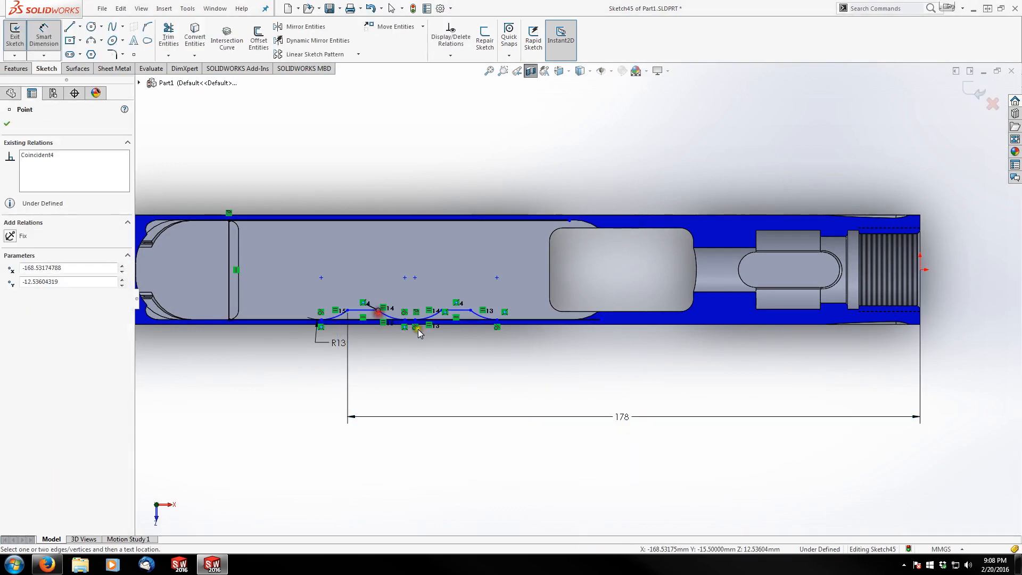
{"action": "left_click", "coordinate": [919, 270]}
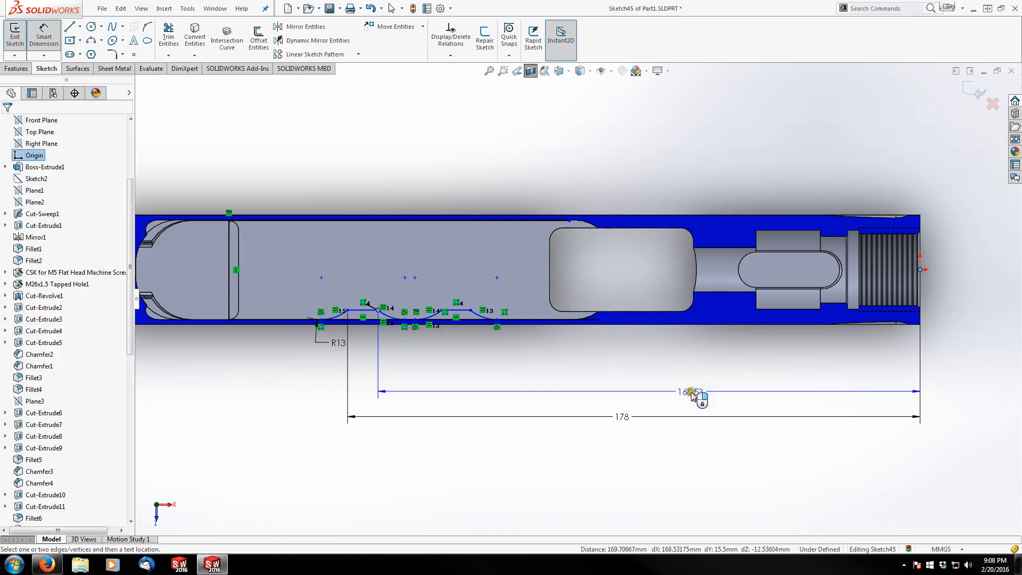
{"action": "left_click", "coordinate": [679, 399]}
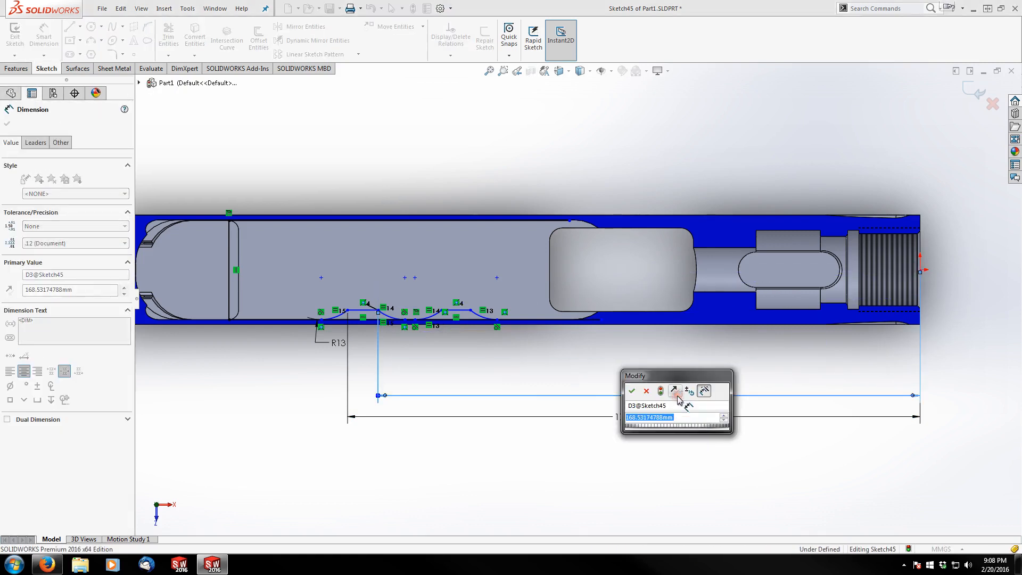
{"action": "type", "text": "169"}
{"action": "key", "text": "Return"}
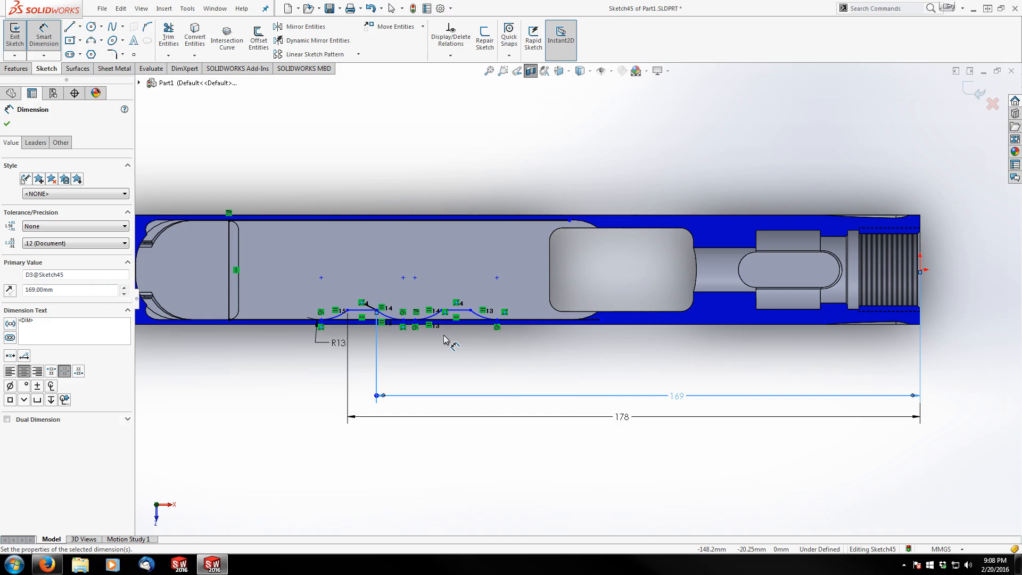
Dimension the second raised line's end nearest the gap at 143 mm horizontally from the origin.
{"action": "left_click", "coordinate": [437, 311]}
{"action": "left_click", "coordinate": [921, 271]}
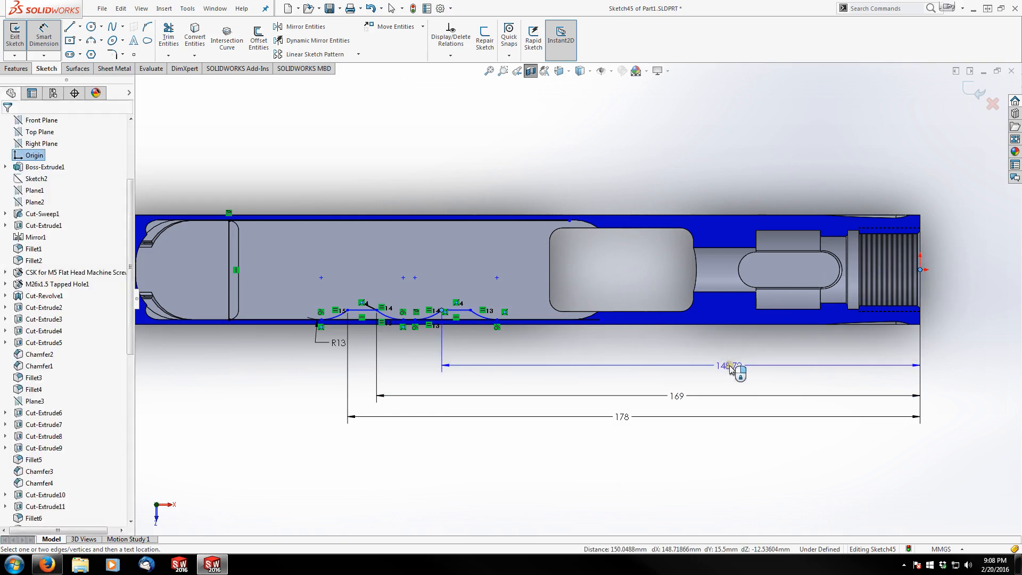
{"action": "left_click", "coordinate": [730, 367]}
{"action": "type", "text": "143"}
{"action": "key", "text": "Return"}
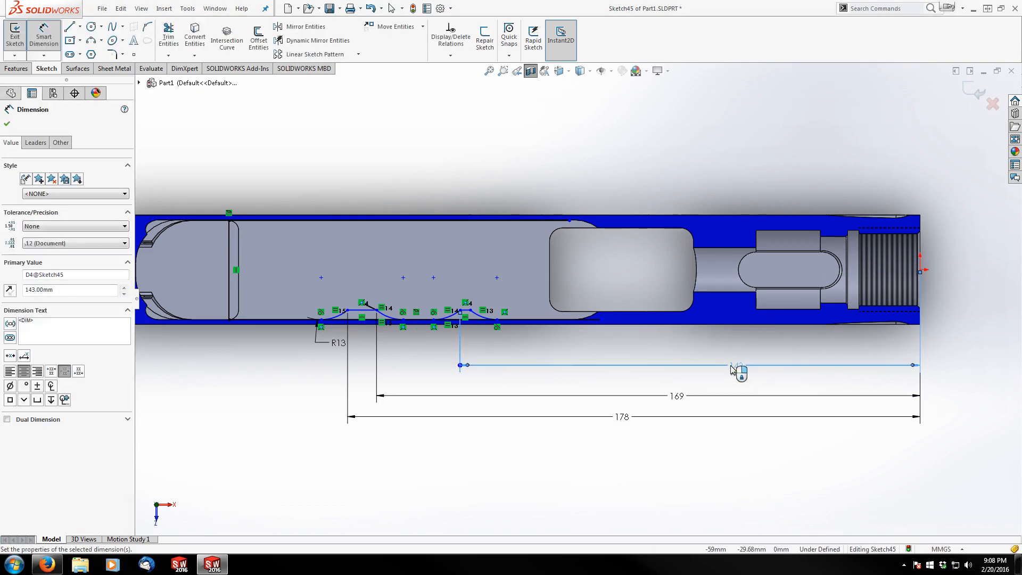
Dimension the outer end of the second raised line at 130 mm horizontally from the origin.
{"action": "left_click", "coordinate": [470, 309]}
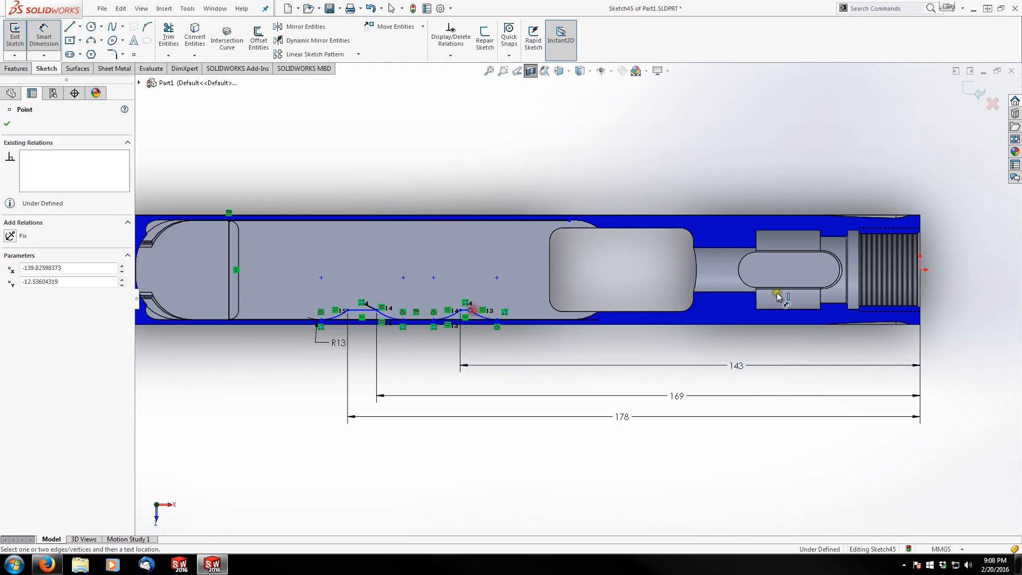
{"action": "left_click", "coordinate": [921, 270]}
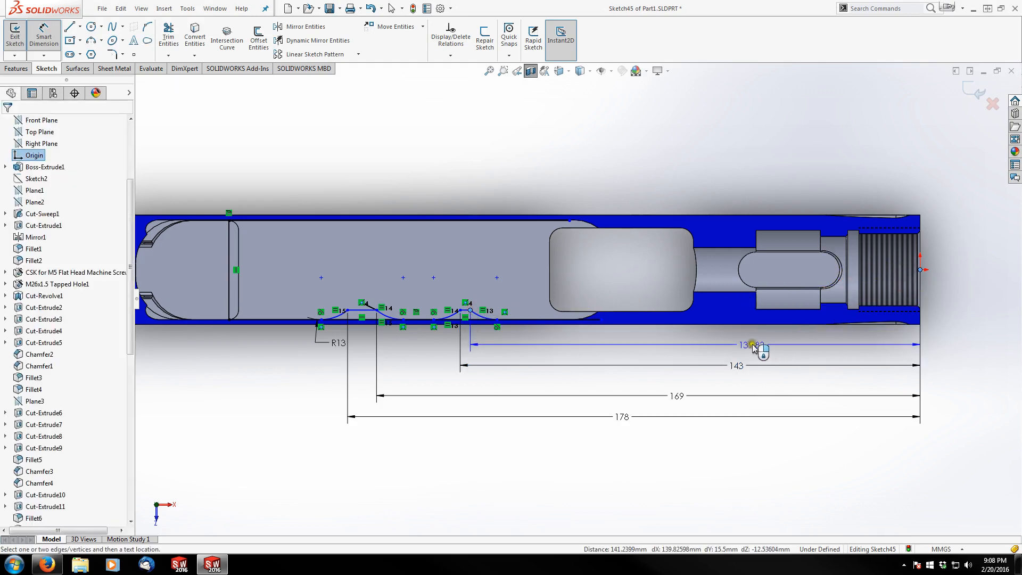
{"action": "left_click", "coordinate": [754, 346]}
{"action": "type", "text": "130"}
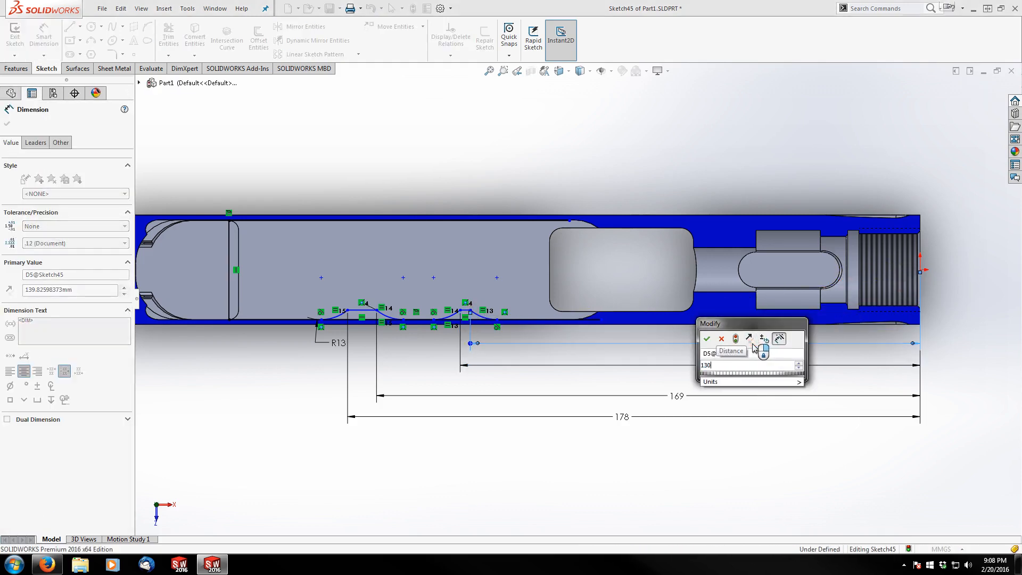
{"action": "key", "text": "Return"}
{"action": "key", "text": "Escape"}
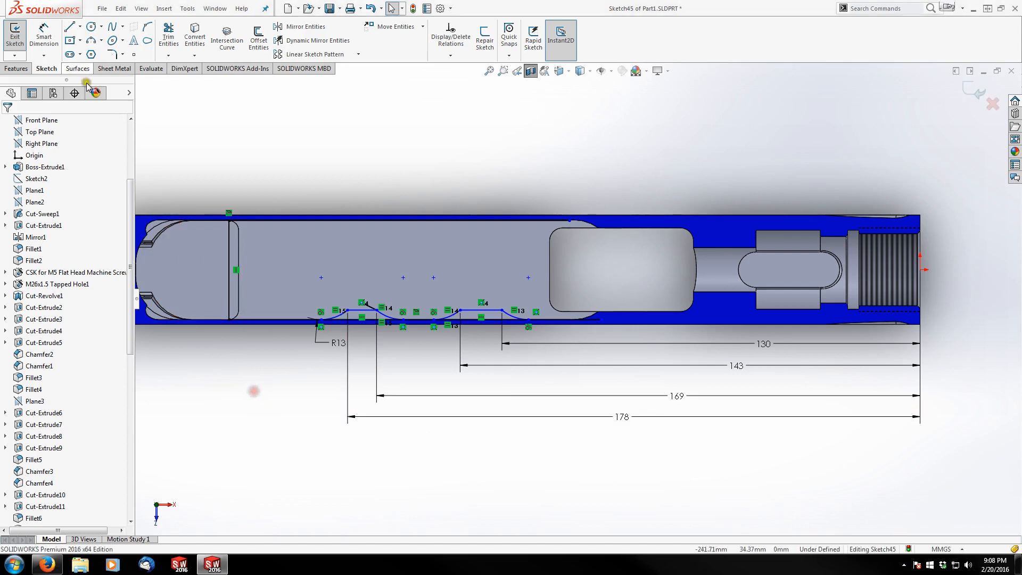
Dimension the first raised line at a vertical distance of 29.5 mm from the sketch's upper edge line.
{"action": "left_click", "coordinate": [44, 37]}
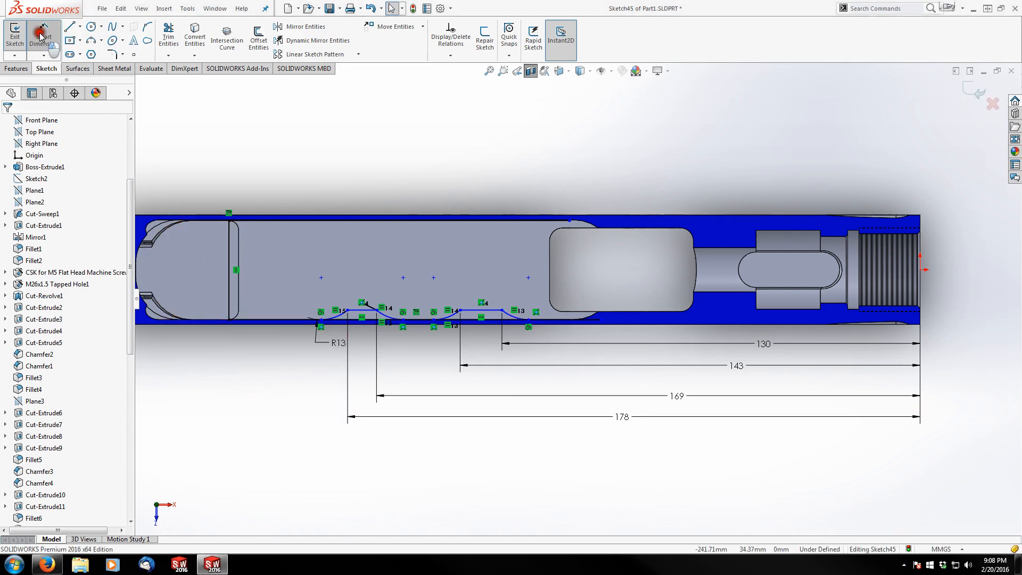
{"action": "left_click", "coordinate": [356, 311]}
{"action": "scroll", "coordinate": [262, 220], "scroll_direction": "down", "scroll_amount": 6}
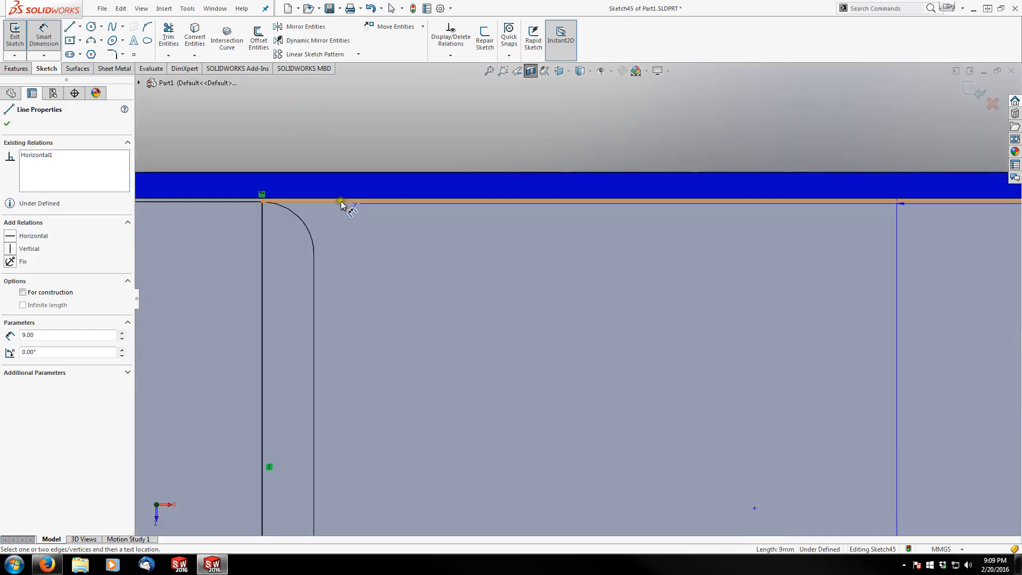
{"action": "scroll", "coordinate": [306, 216], "scroll_direction": "down", "scroll_amount": 5}
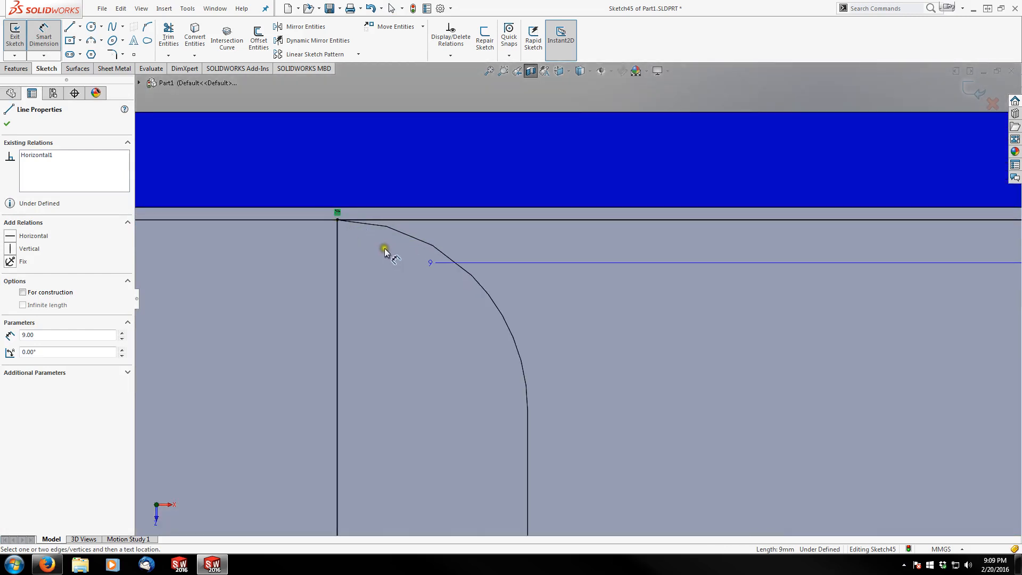
{"action": "left_click", "coordinate": [415, 219]}
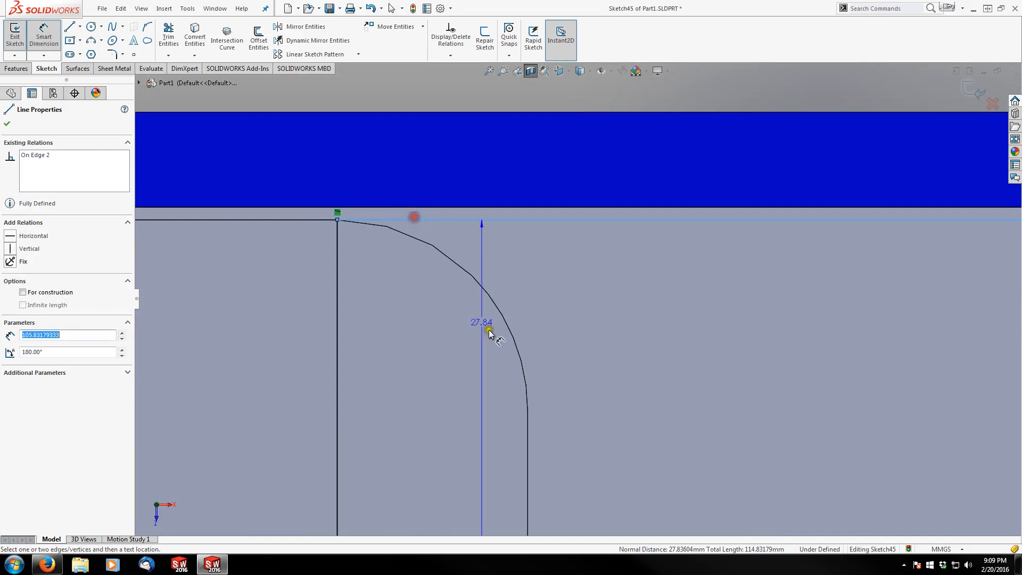
{"action": "scroll", "coordinate": [486, 333], "scroll_direction": "up", "scroll_amount": 6}
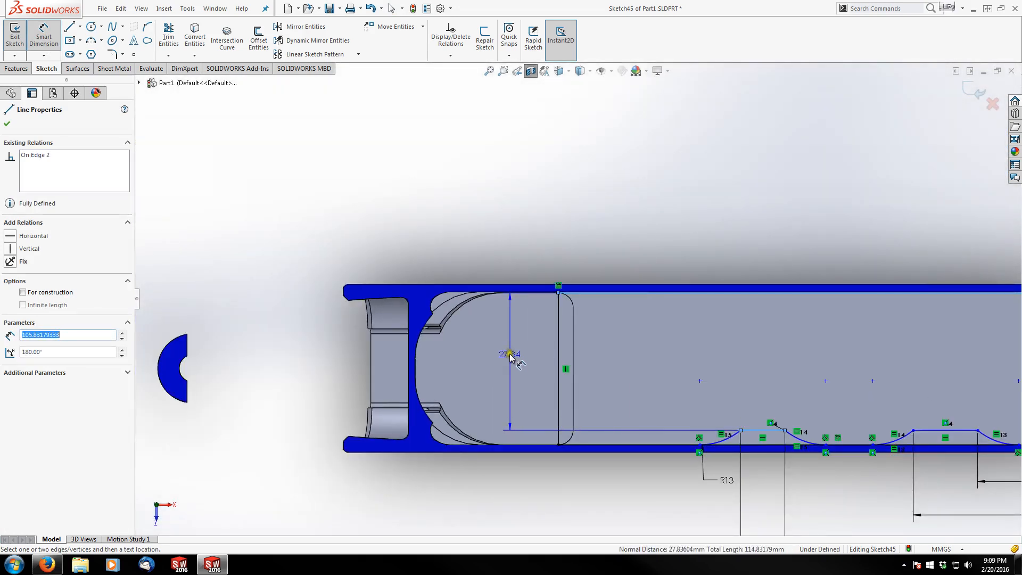
{"action": "left_click", "coordinate": [511, 361]}
{"action": "type", "text": "29.5"}
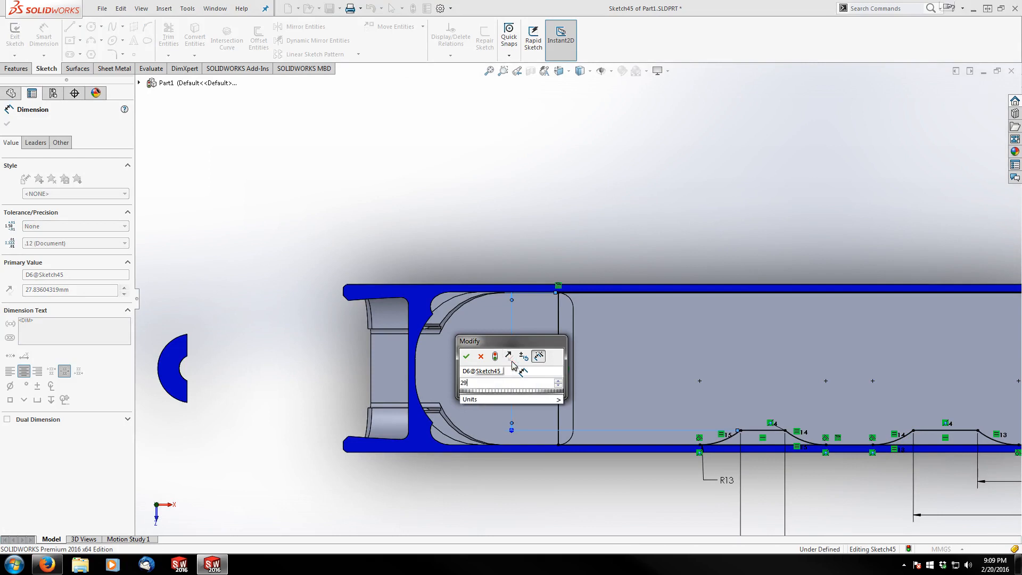
{"action": "key", "text": "Return"}
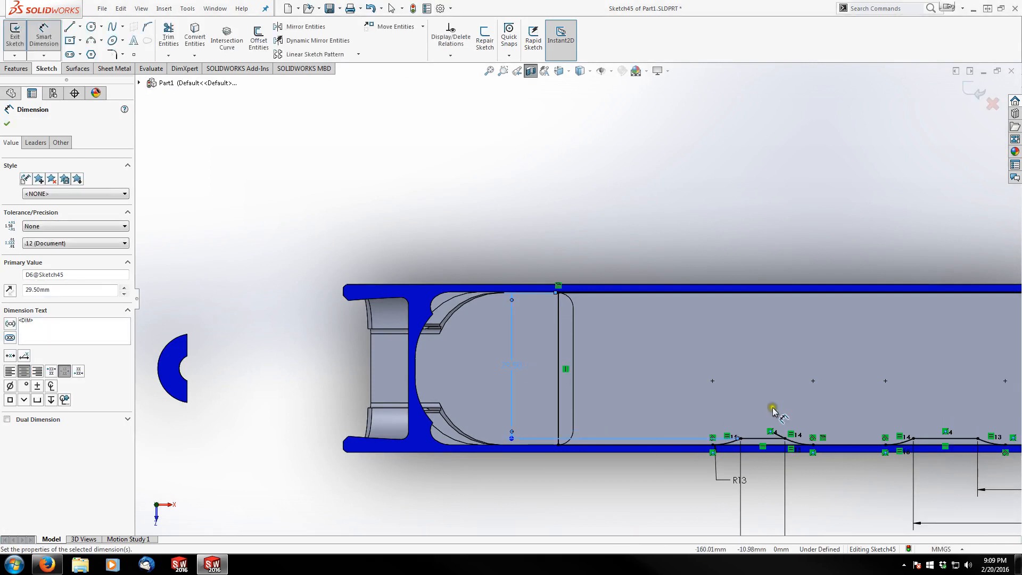
Trim away the lower edge line segments beneath both raised sections, between the ends of their blend arcs.
{"action": "scroll", "coordinate": [771, 412], "scroll_direction": "up", "scroll_amount": 2}
{"action": "scroll", "coordinate": [610, 393], "scroll_direction": "down", "scroll_amount": 4}
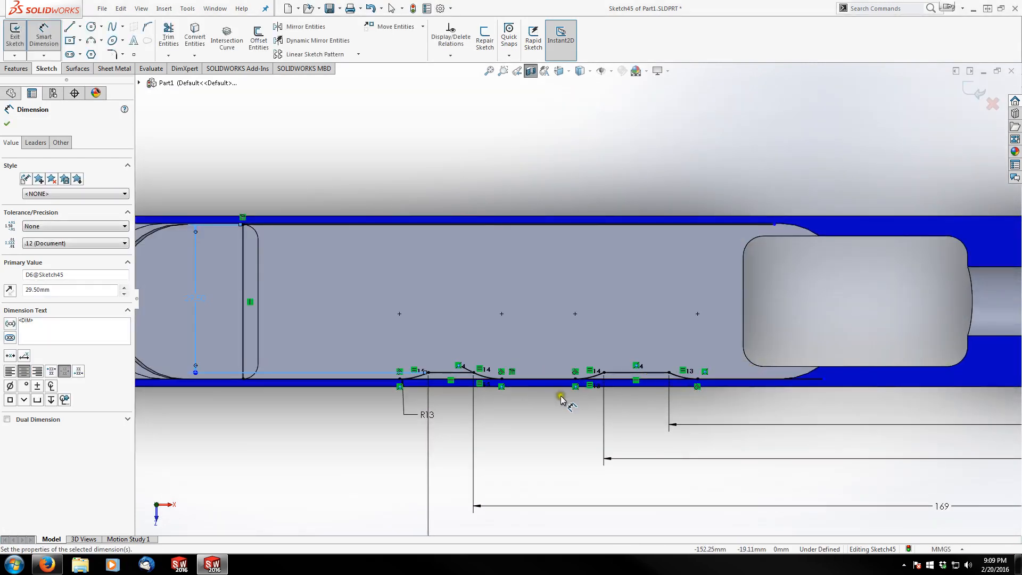
{"action": "scroll", "coordinate": [532, 417], "scroll_direction": "down", "scroll_amount": 2}
{"action": "left_click", "coordinate": [169, 34]}
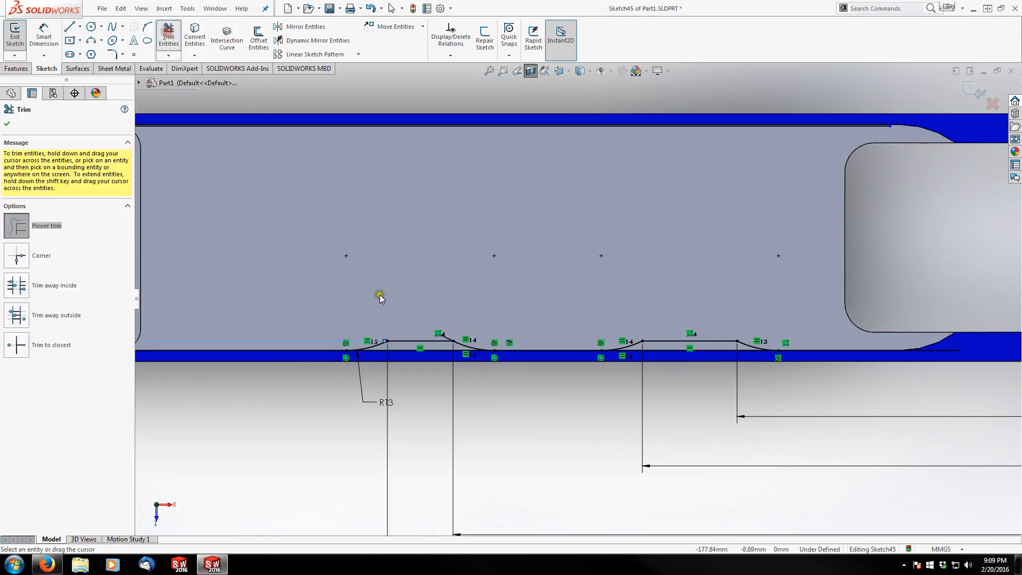
{"action": "scroll", "coordinate": [422, 370], "scroll_direction": "down", "scroll_amount": 4}
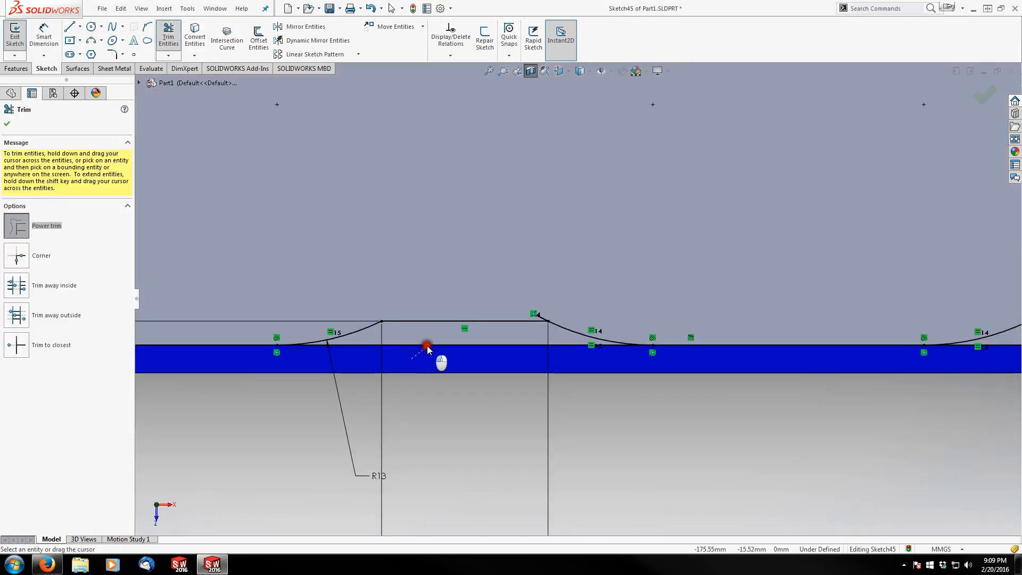
{"action": "left_click_drag", "start_coordinate": [428, 349], "coordinate": [430, 346]}
{"action": "scroll", "coordinate": [918, 335], "scroll_direction": "up", "scroll_amount": 3}
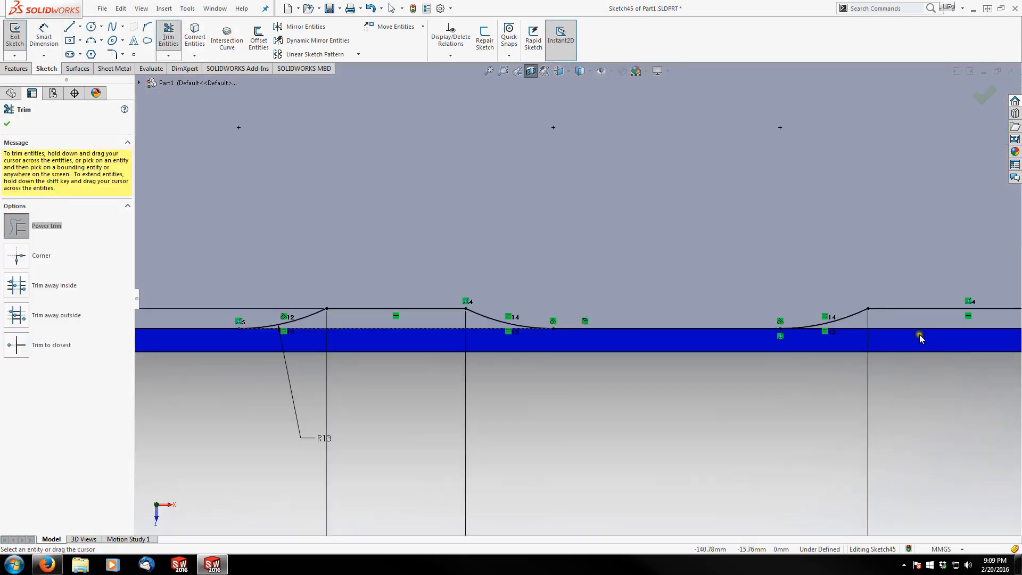
{"action": "scroll", "coordinate": [927, 333], "scroll_direction": "down", "scroll_amount": 2}
{"action": "left_click_drag", "start_coordinate": [668, 310], "coordinate": [672, 296]}
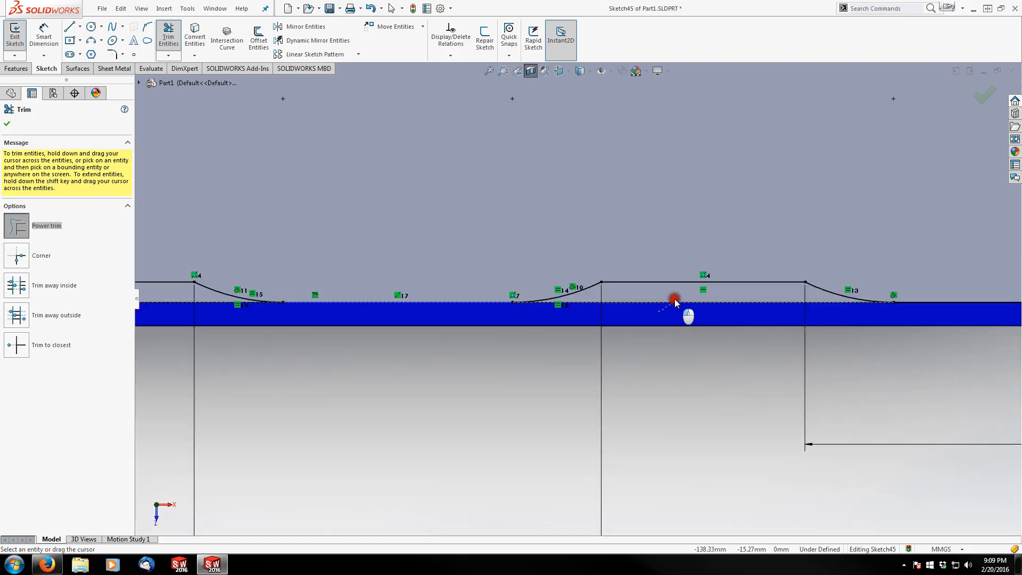
{"action": "scroll", "coordinate": [662, 299], "scroll_direction": "up", "scroll_amount": 3}
{"action": "scroll", "coordinate": [786, 240], "scroll_direction": "up", "scroll_amount": 2}
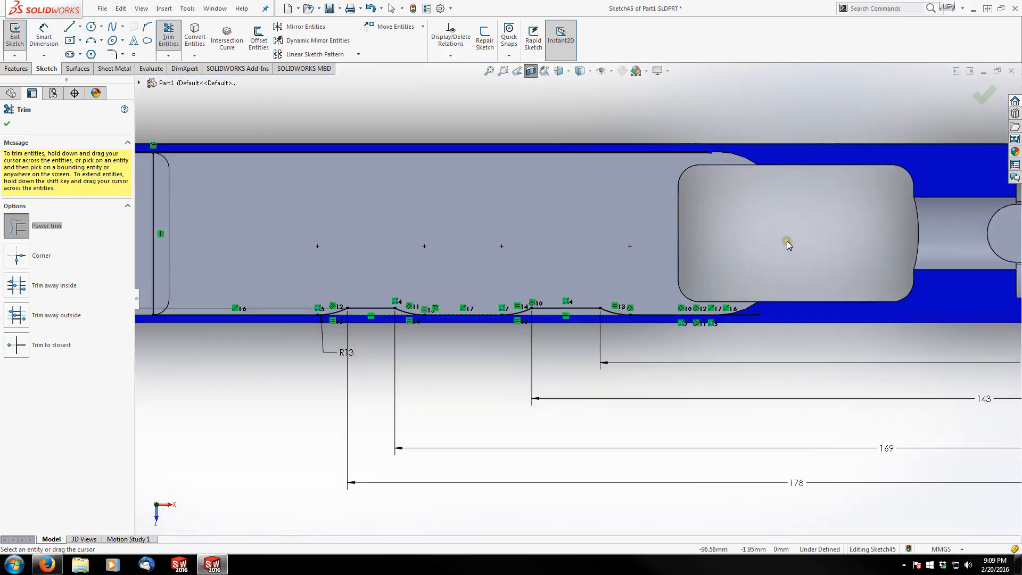
{"action": "scroll", "coordinate": [809, 219], "scroll_direction": "down", "scroll_amount": 3}
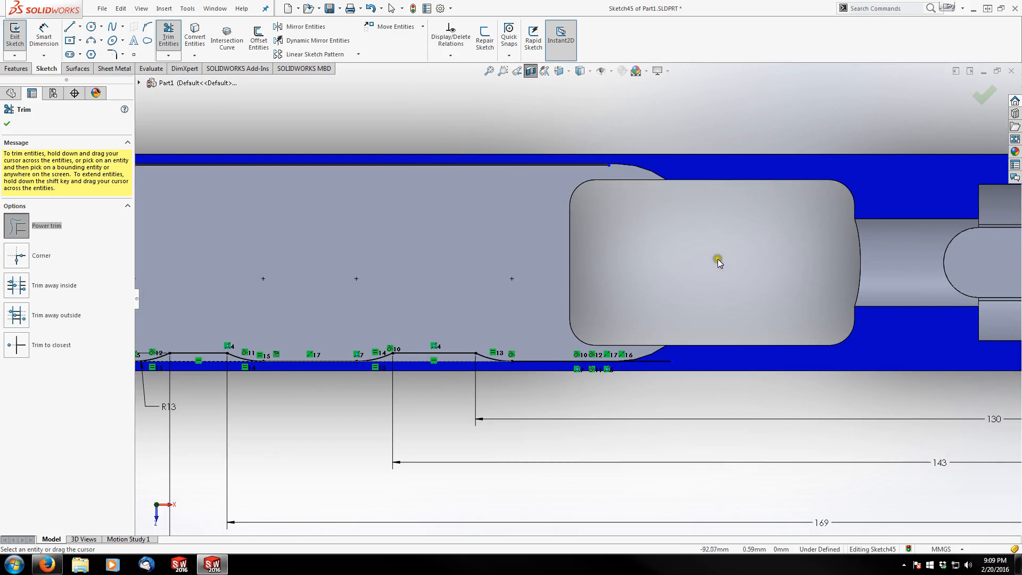
{"action": "key", "text": "Escape"}
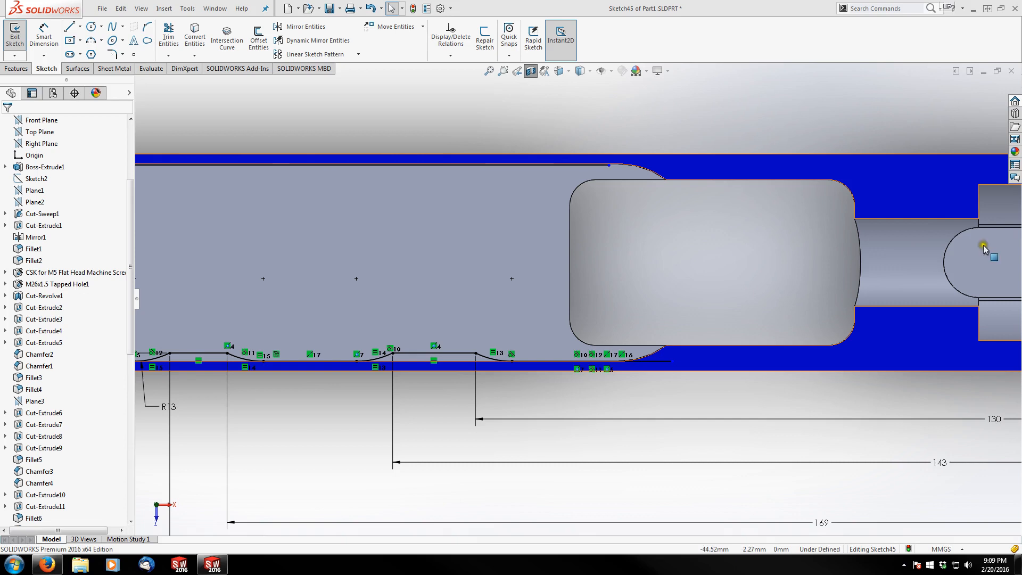
Close the profile's open end with a line about 32.4 mm long joining the ends of the upper and lower edge lines.
{"action": "left_click", "coordinate": [80, 26]}
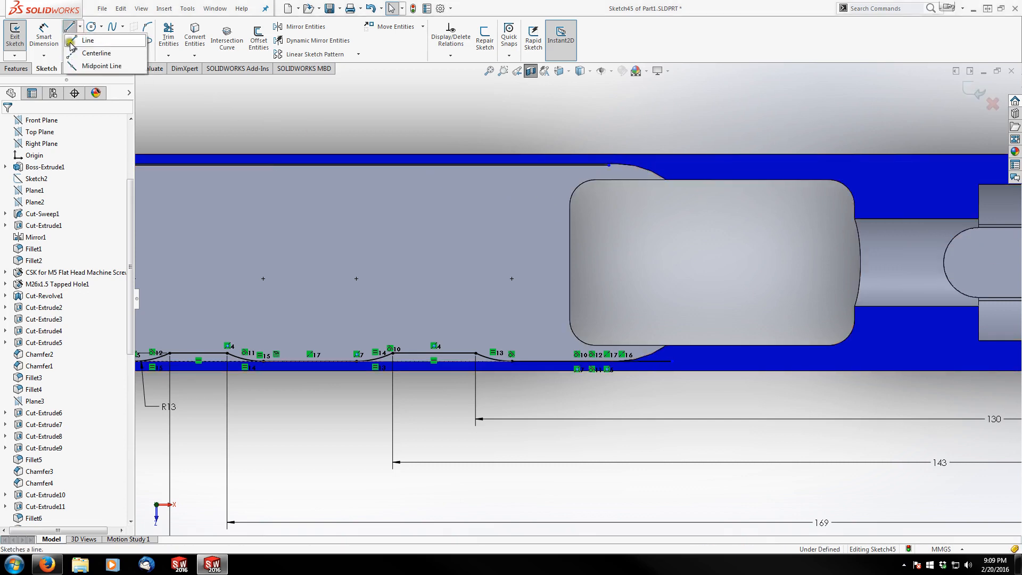
{"action": "left_click", "coordinate": [85, 40]}
{"action": "left_click_drag", "start_coordinate": [607, 164], "coordinate": [673, 362]}
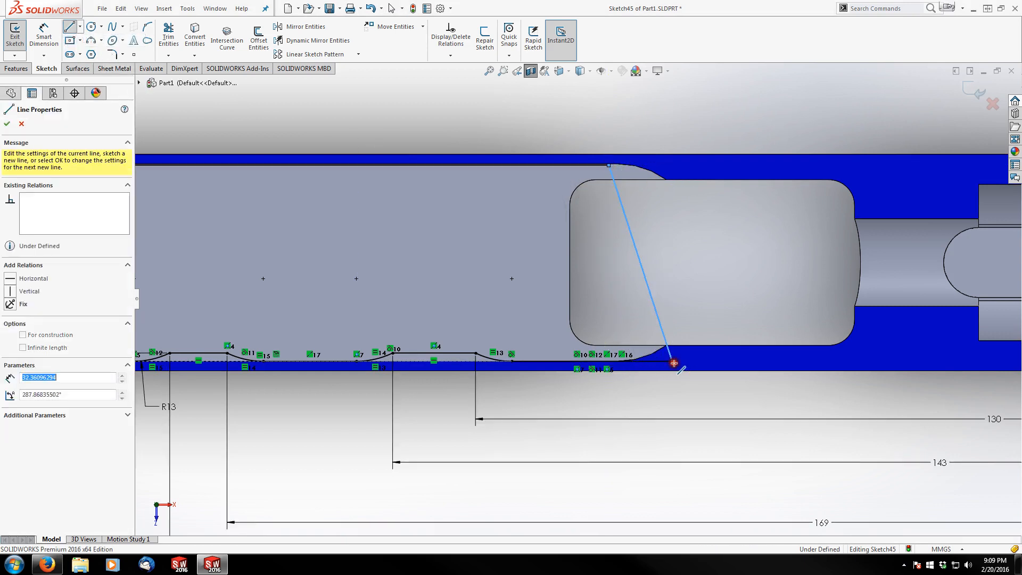
{"action": "key", "text": "Escape"}
Make the closing line vertical and move it outward to about the middle of the rounded rectangular opening.
{"action": "left_click", "coordinate": [652, 302]}
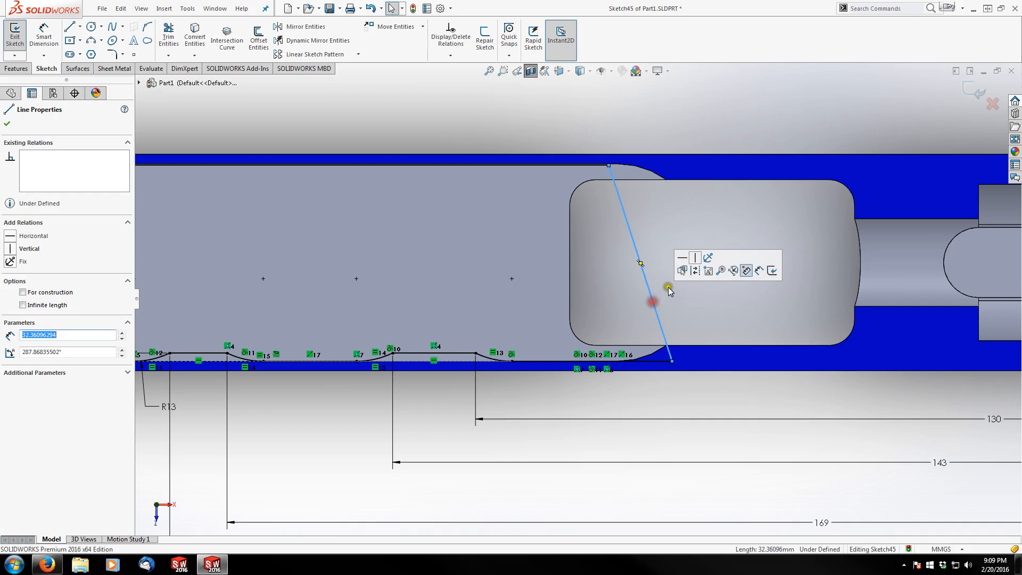
{"action": "left_click", "coordinate": [695, 257]}
{"action": "left_click", "coordinate": [666, 216]}
{"action": "left_click_drag", "start_coordinate": [612, 228], "coordinate": [712, 240]}
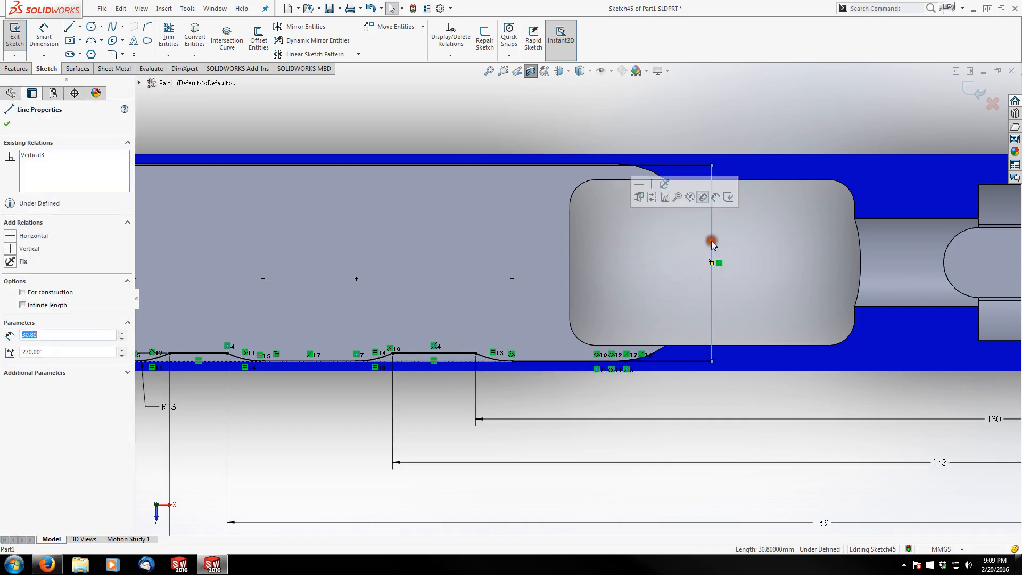
{"action": "left_click", "coordinate": [734, 109]}
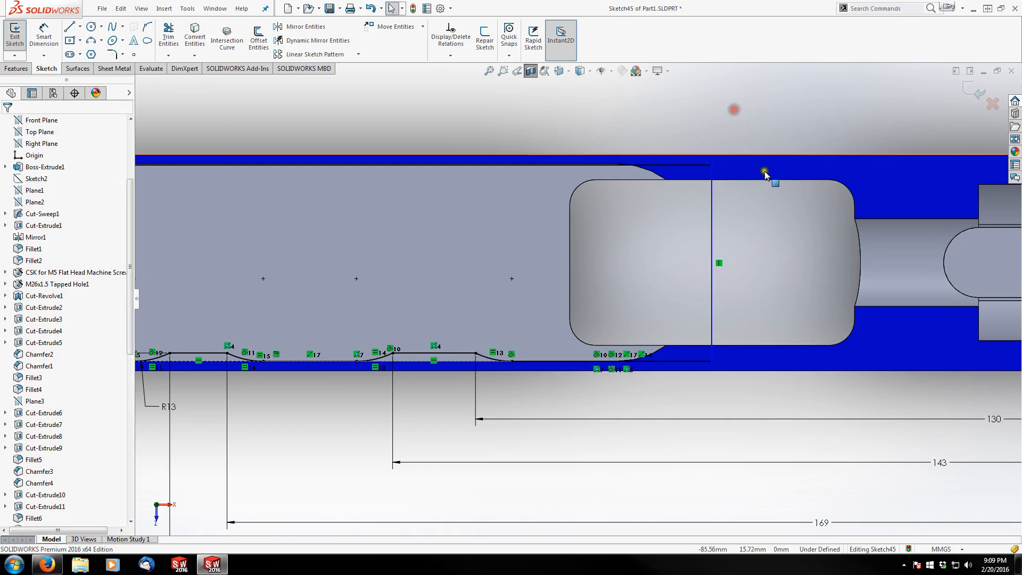
Dimension the vertical closing line at 90 mm horizontally from the origin.
{"action": "left_click", "coordinate": [44, 35]}
{"action": "left_click", "coordinate": [712, 211]}
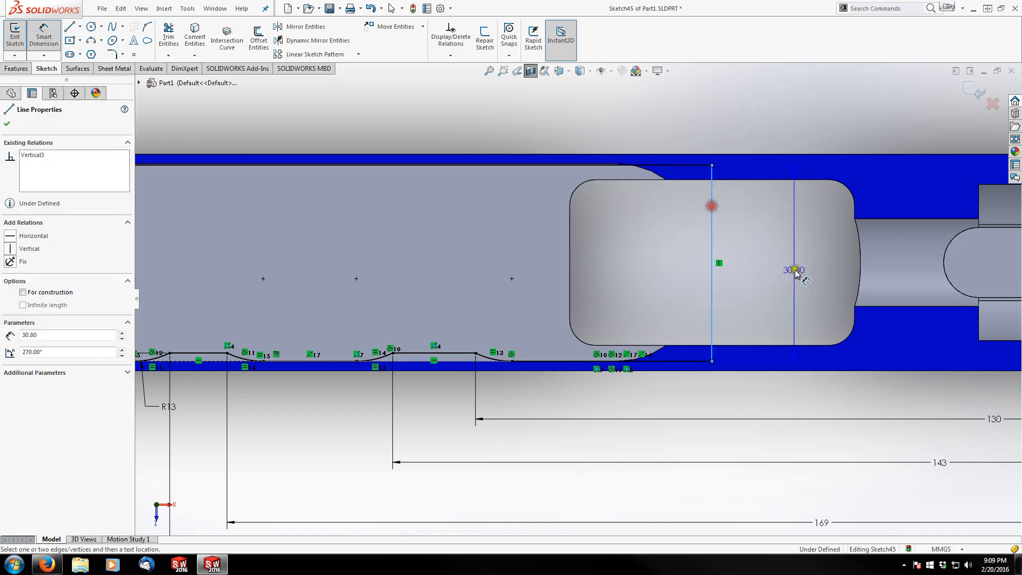
{"action": "scroll", "coordinate": [796, 270], "scroll_direction": "up", "scroll_amount": 3}
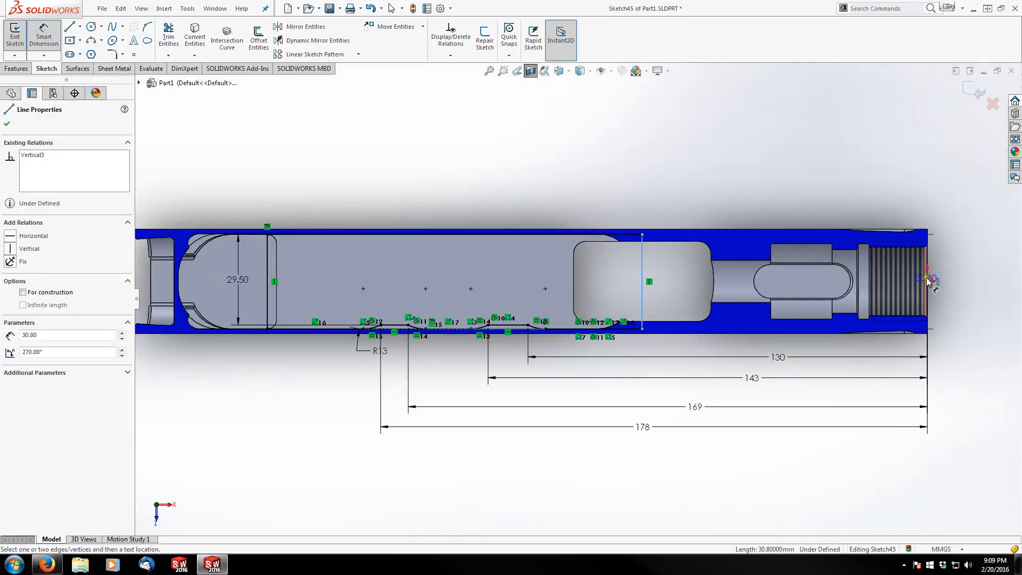
{"action": "left_click", "coordinate": [927, 285]}
{"action": "left_click", "coordinate": [775, 157]}
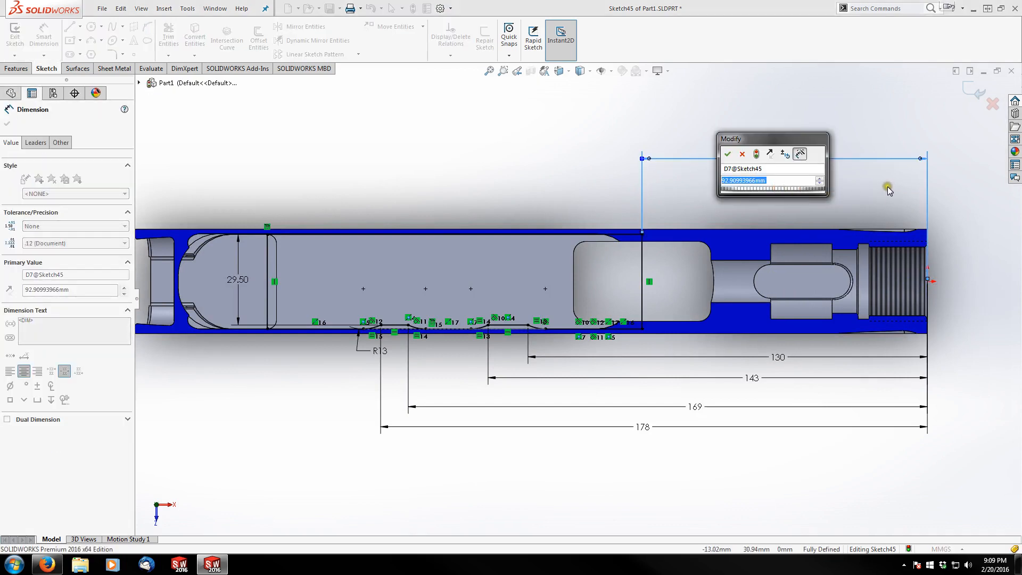
{"action": "left_click", "coordinate": [864, 184]}
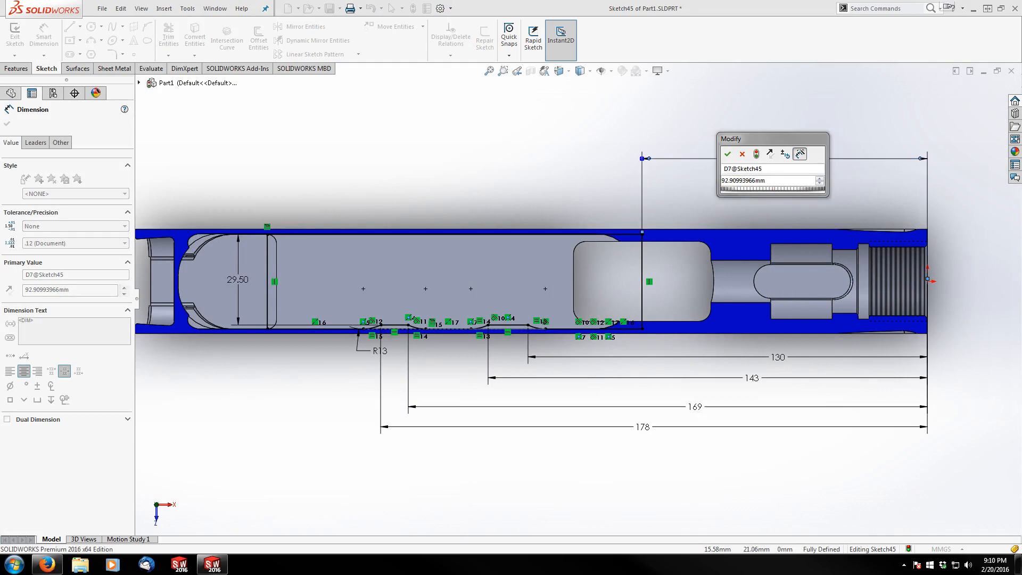
{"action": "left_click", "coordinate": [786, 181]}
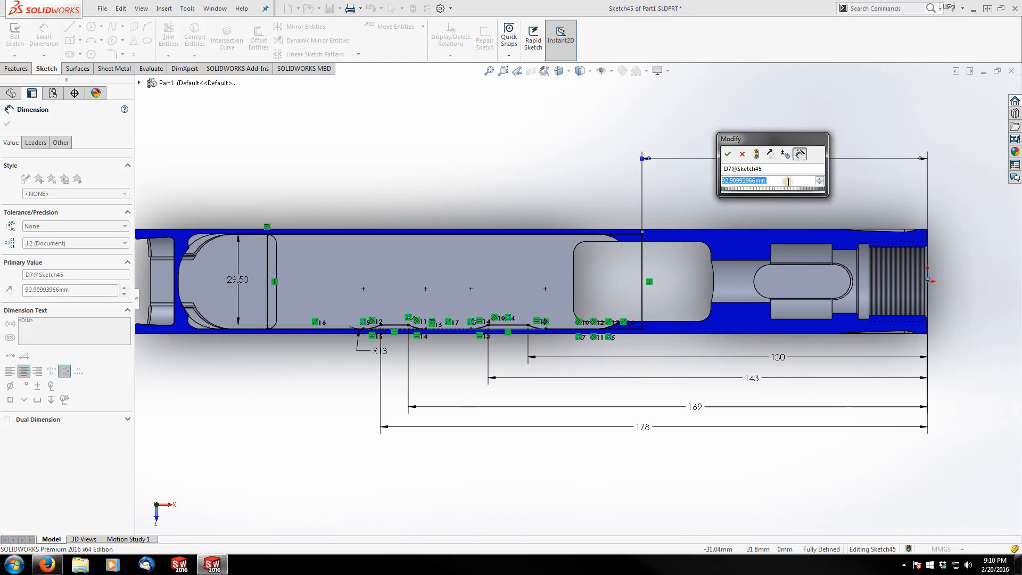
{"action": "type", "text": "90"}
{"action": "key", "text": "Return"}
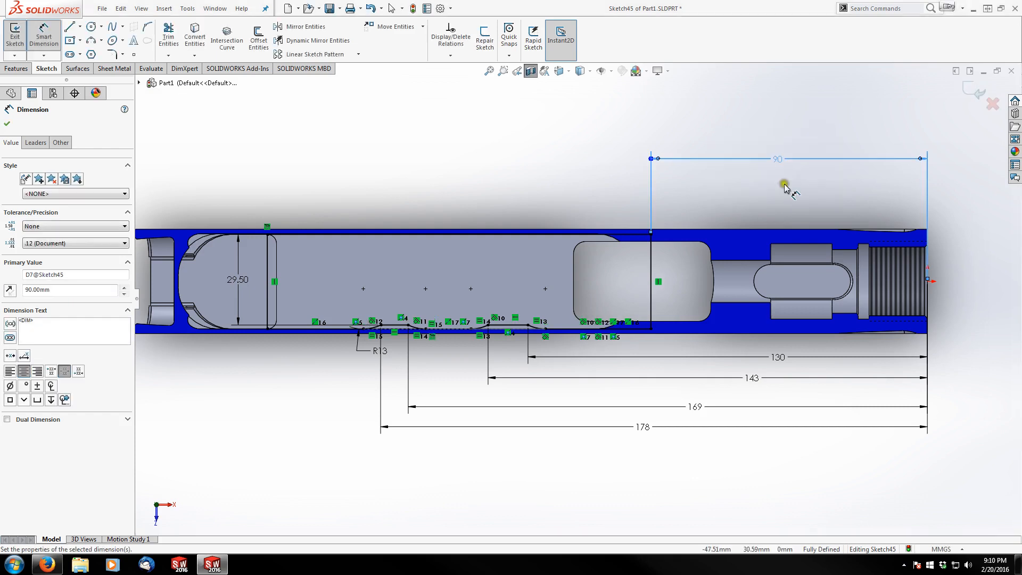
{"action": "left_click", "coordinate": [23, 130]}
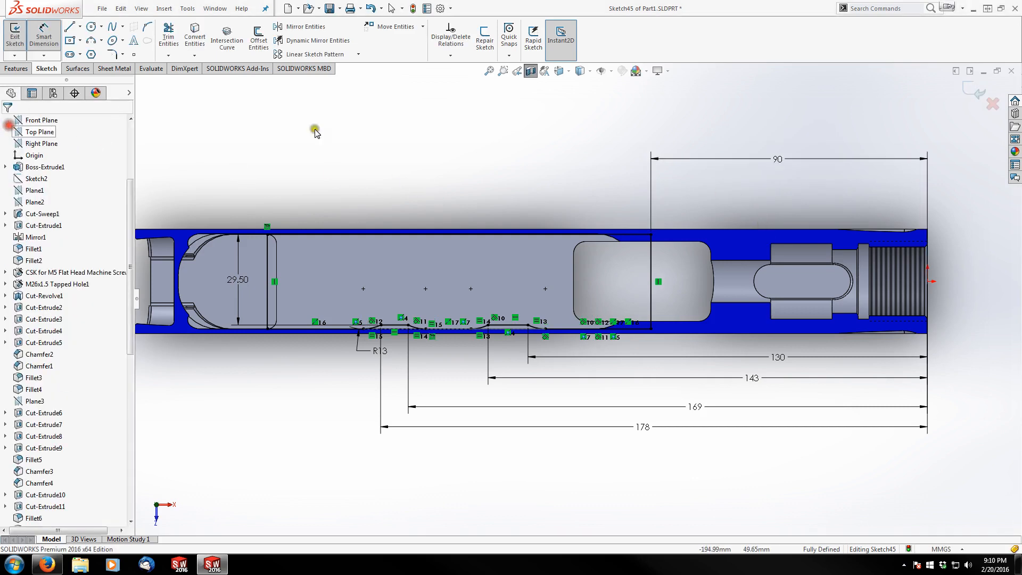
Draw three-point arcs across the closed end's two corners, about 9.3 mm radius at the upper edge and 13 mm at the lower.
{"action": "scroll", "coordinate": [670, 250], "scroll_direction": "down", "scroll_amount": 2}
{"action": "scroll", "coordinate": [666, 255], "scroll_direction": "down", "scroll_amount": 3}
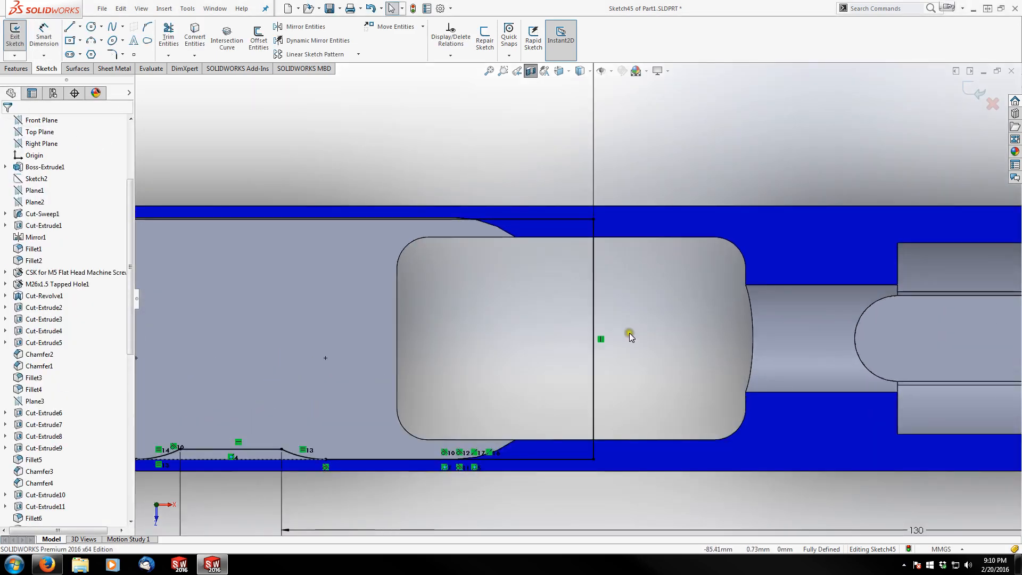
{"action": "left_click", "coordinate": [95, 43]}
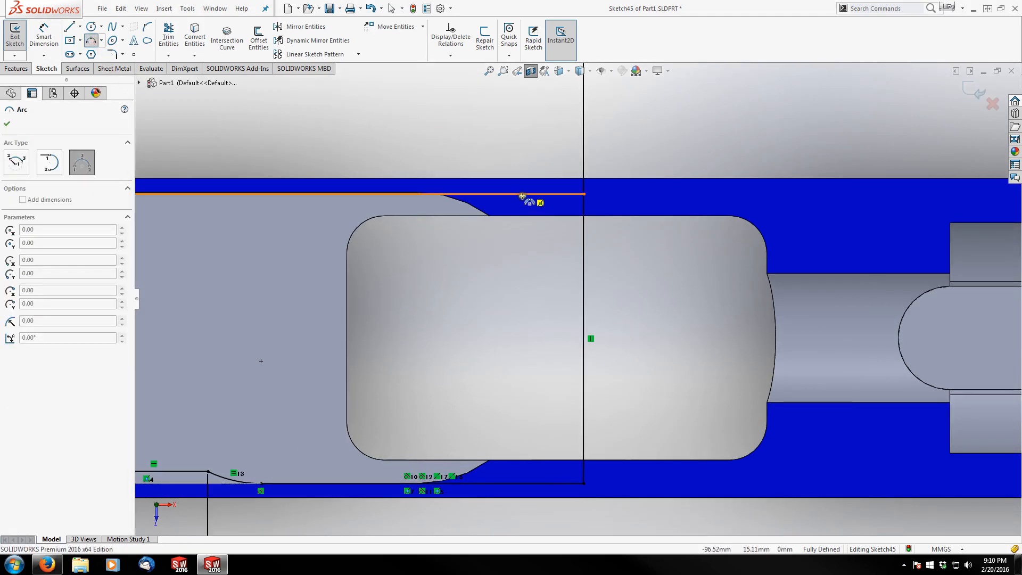
{"action": "left_click", "coordinate": [583, 255]}
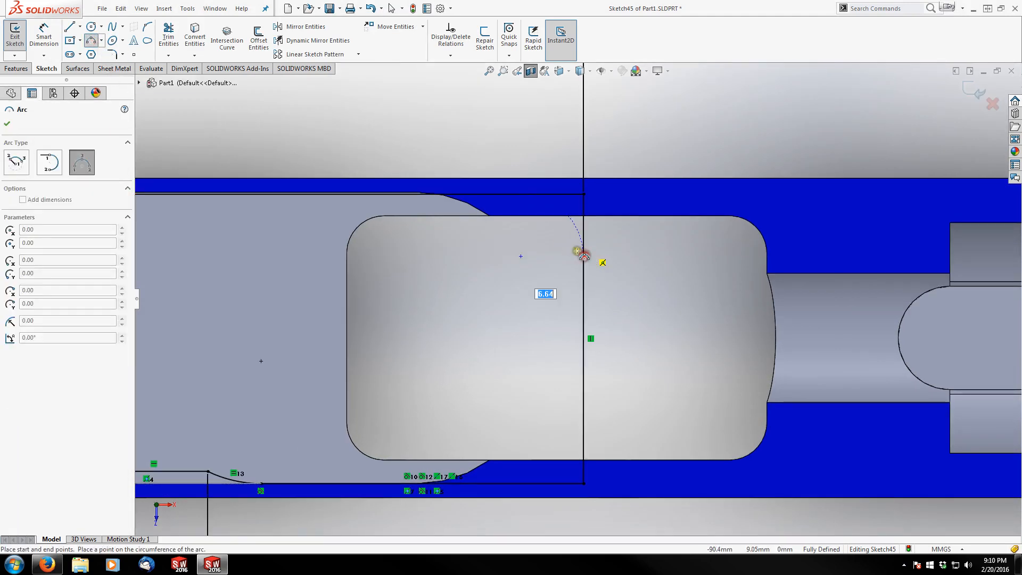
{"action": "left_click", "coordinate": [560, 217]}
{"action": "left_click", "coordinate": [583, 413]}
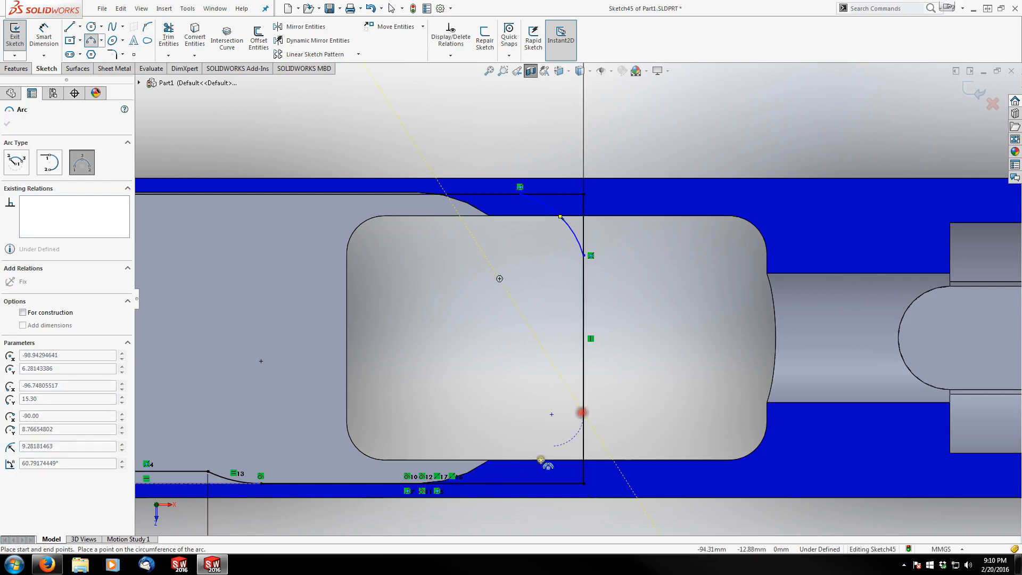
{"action": "left_click", "coordinate": [520, 484]}
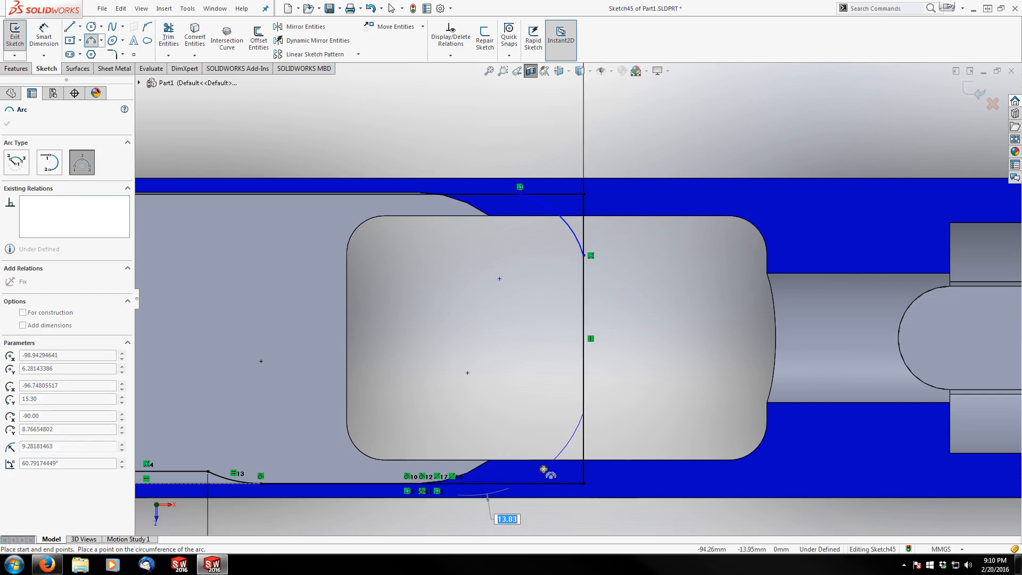
{"action": "left_click", "coordinate": [548, 465]}
{"action": "key", "text": "Escape"}
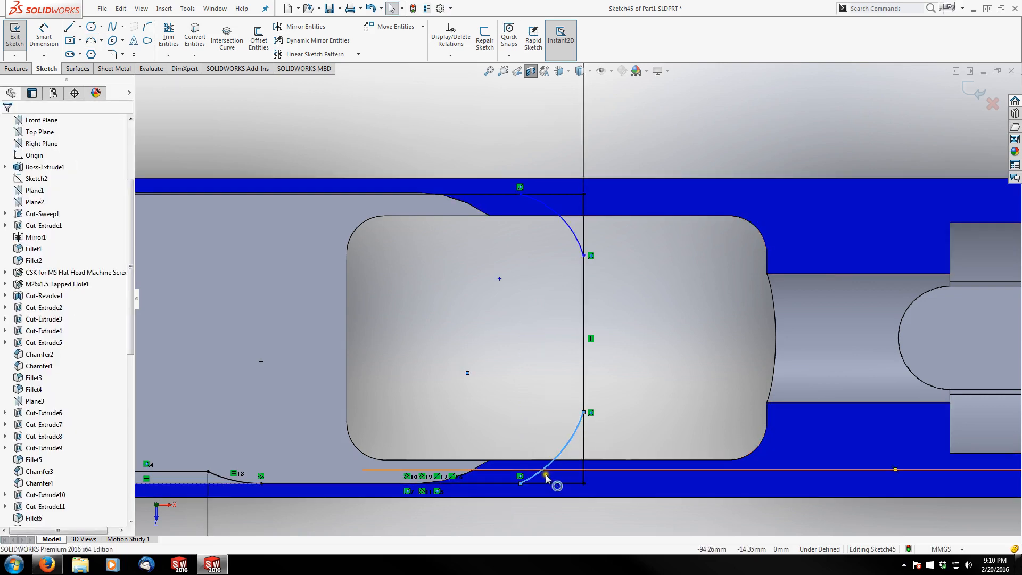
Make the lower corner arc tangent to the lower edge line and the upper corner arc tangent to the upper edge line.
{"action": "left_click", "coordinate": [527, 483], "text": "ctrl"}
{"action": "left_click", "coordinate": [576, 438]}
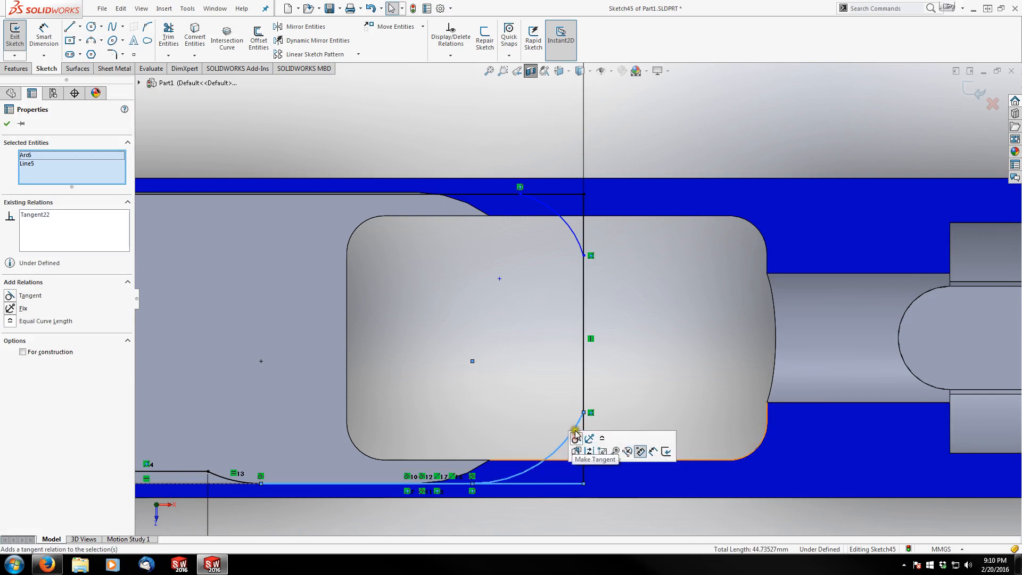
{"action": "left_click", "coordinate": [560, 230]}
{"action": "left_click", "coordinate": [496, 193], "text": "ctrl"}
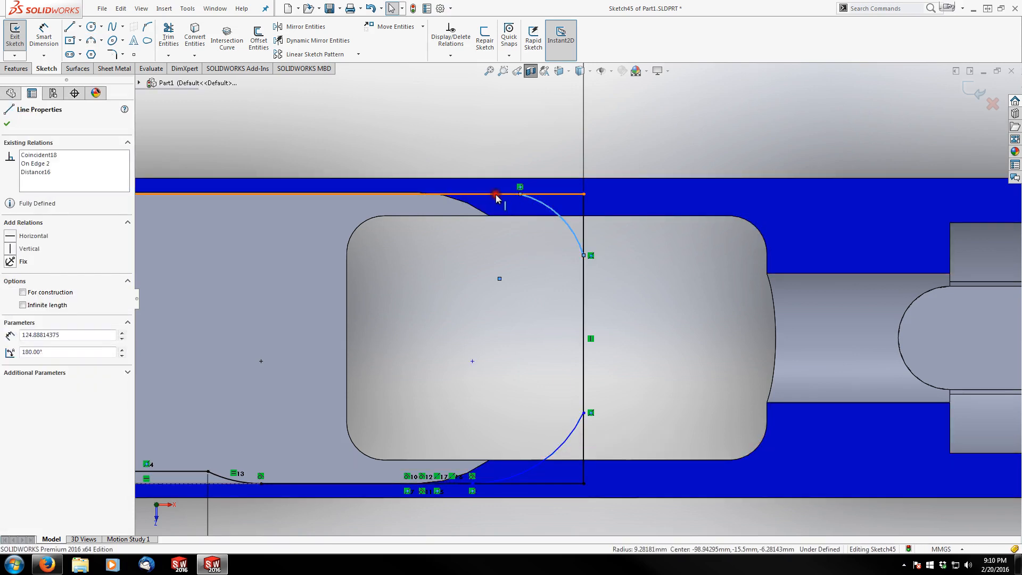
{"action": "left_click", "coordinate": [523, 150]}
{"action": "left_click", "coordinate": [547, 282]}
Give the two corner arcs at the closing line an equal radius relation.
{"action": "left_click", "coordinate": [568, 231]}
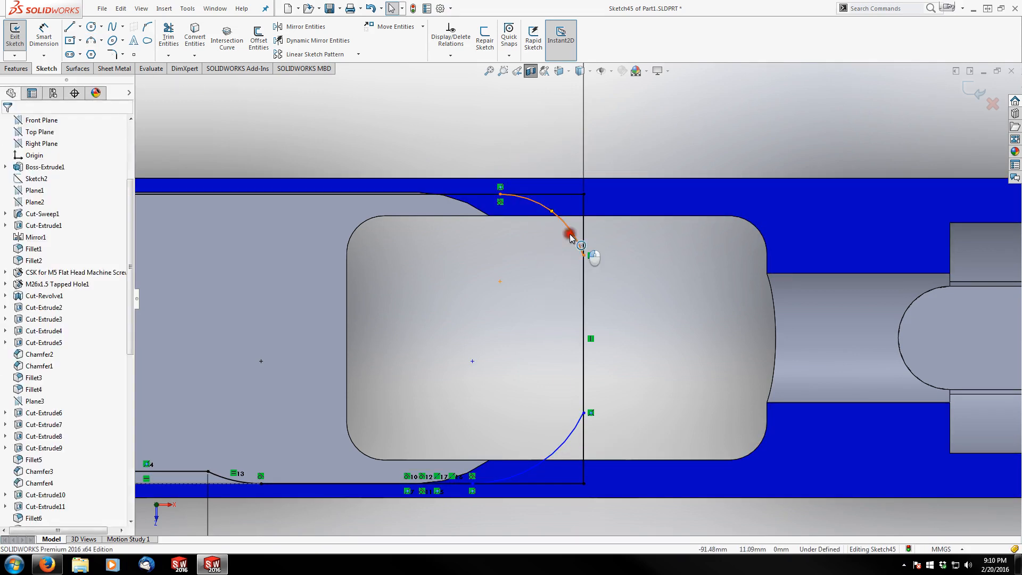
{"action": "left_click", "coordinate": [577, 428], "text": "ctrl"}
{"action": "left_click", "coordinate": [647, 383]}
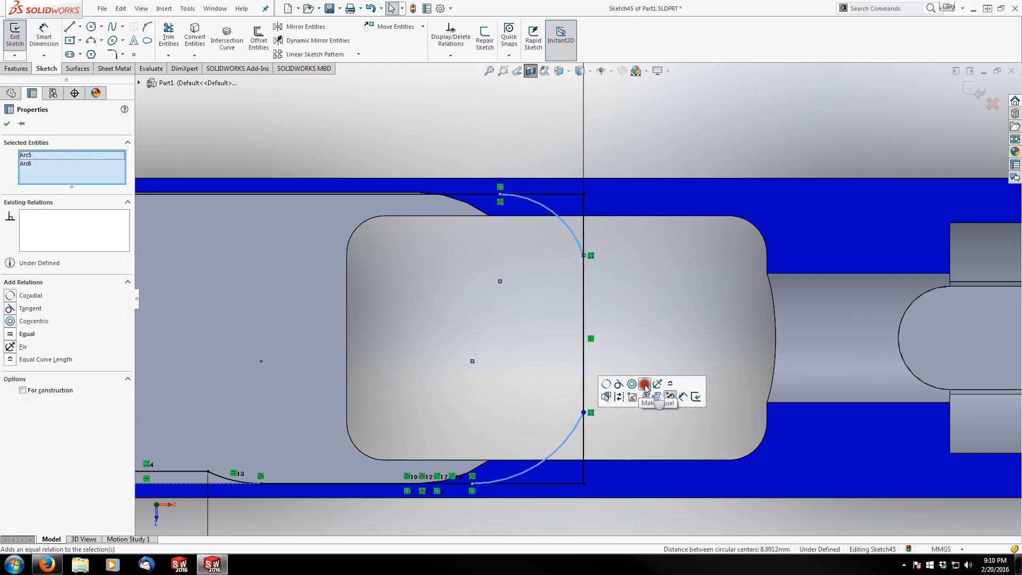
{"action": "left_click", "coordinate": [655, 301]}
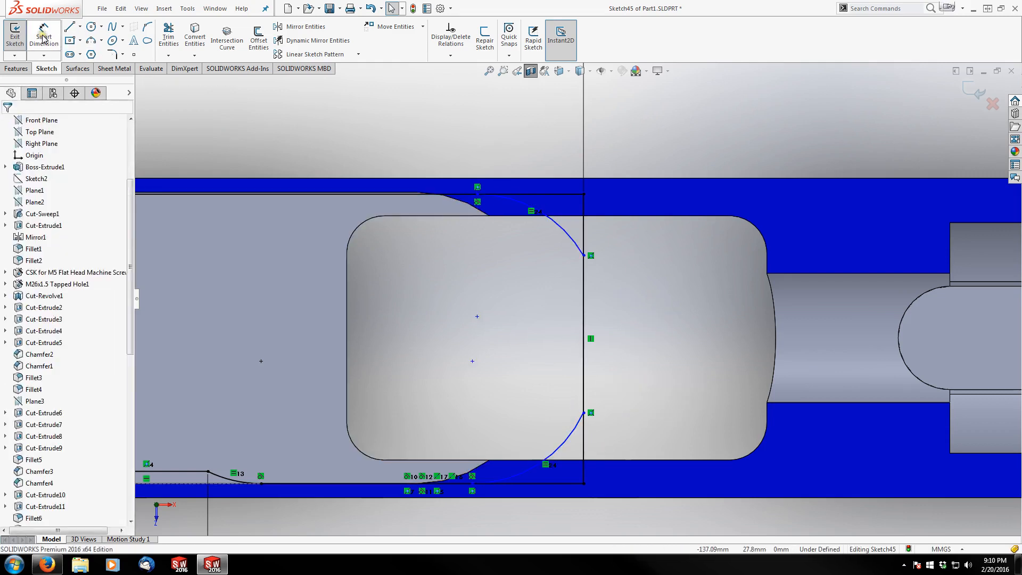
Make both corner arcs equal in radius to the second raised section's blend arc nearest the closing line.
{"action": "left_click", "coordinate": [567, 232]}
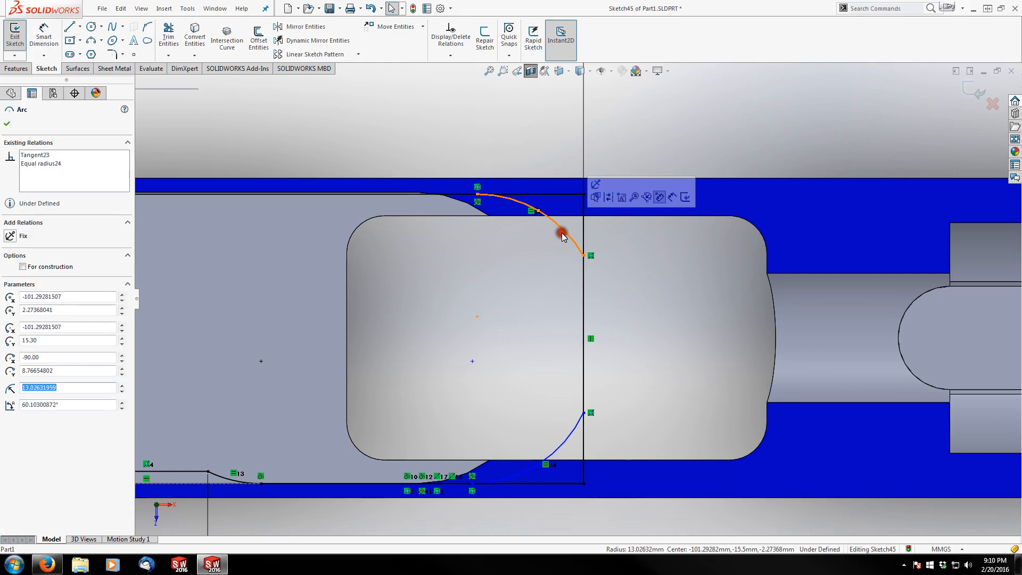
{"action": "left_click", "coordinate": [572, 441], "text": "ctrl"}
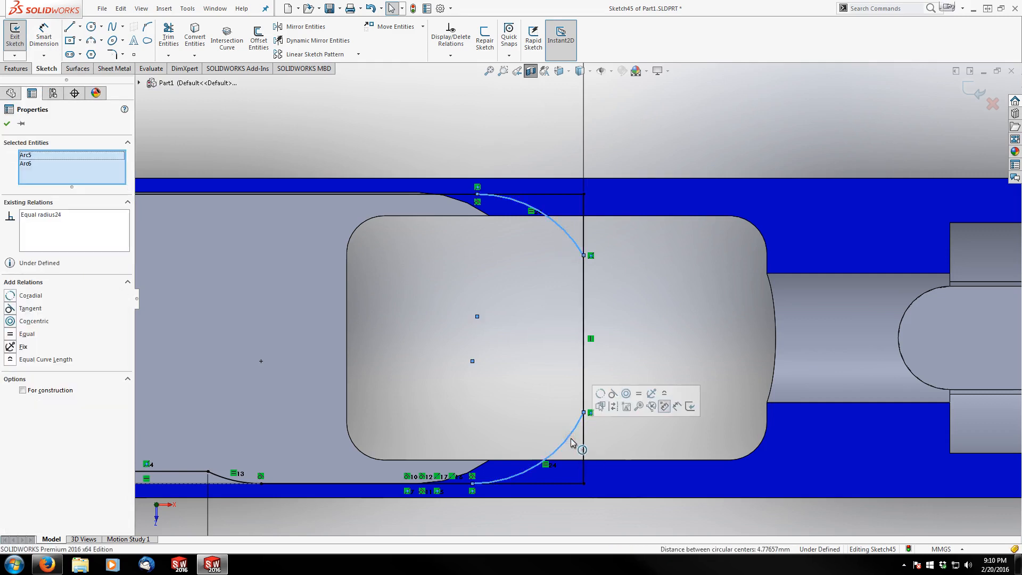
{"action": "left_click", "coordinate": [221, 481], "text": "ctrl"}
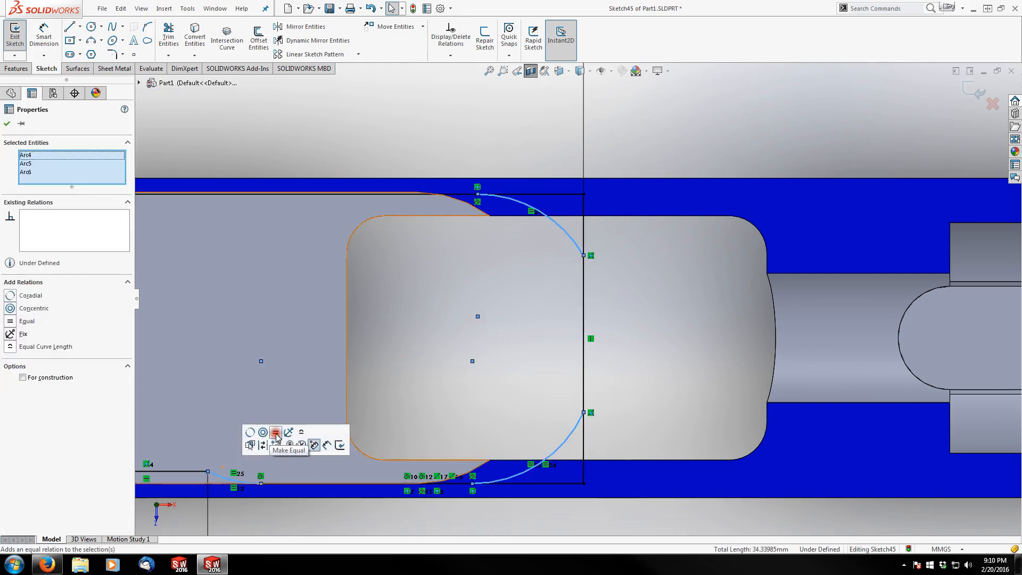
{"action": "left_click", "coordinate": [276, 432]}
{"action": "left_click", "coordinate": [454, 268]}
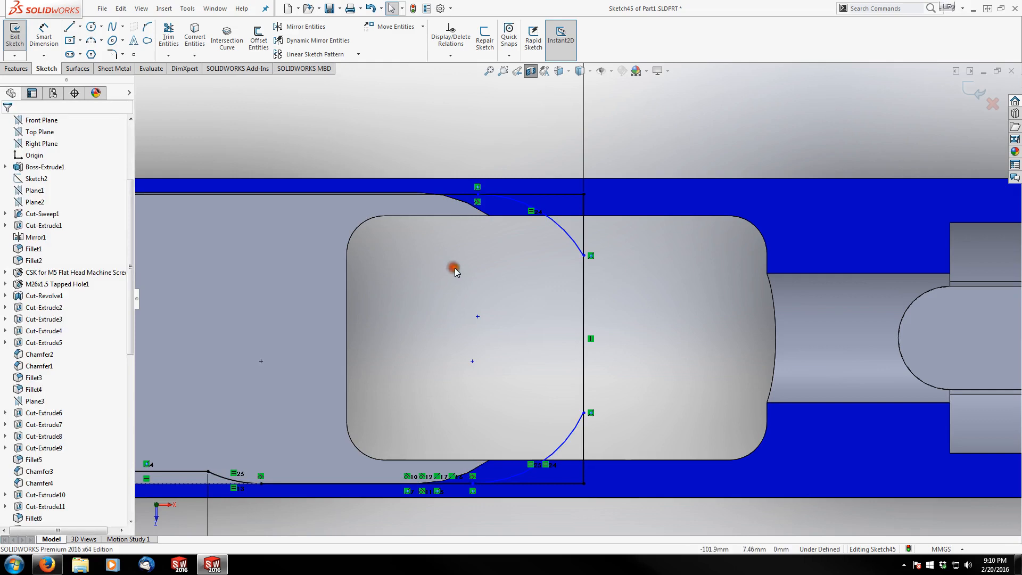
Split the upper edge line, the lower edge line and the closing line near both corner arcs.
{"action": "left_click", "coordinate": [148, 33]}
{"action": "left_click", "coordinate": [521, 194]}
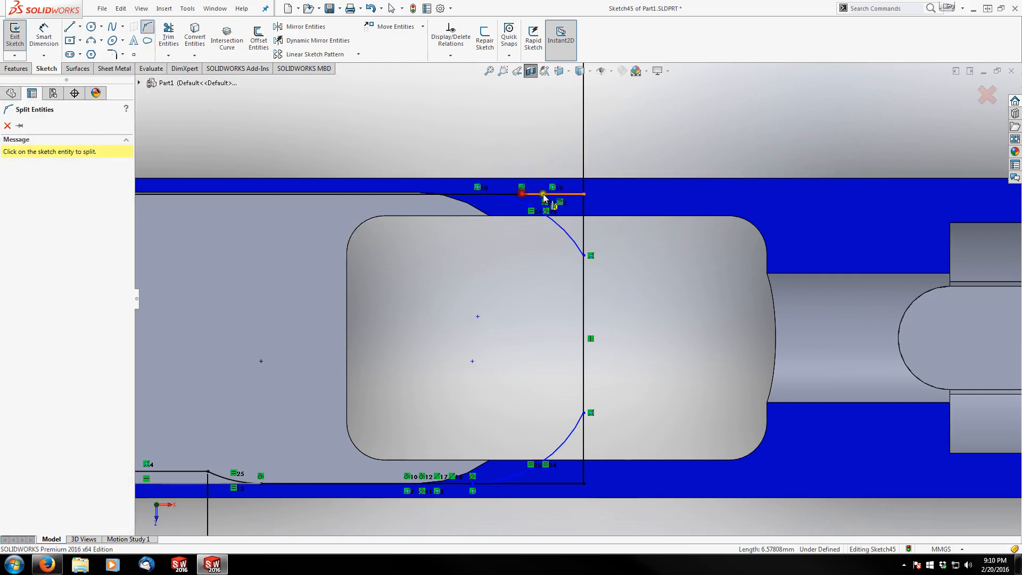
{"action": "left_click", "coordinate": [584, 248]}
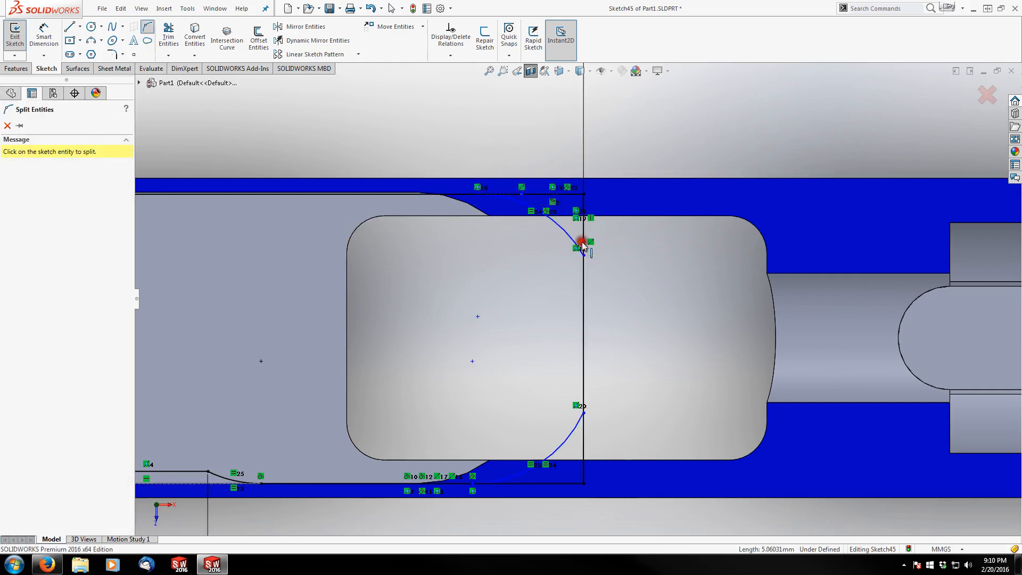
{"action": "left_click", "coordinate": [583, 434]}
{"action": "left_click", "coordinate": [521, 483]}
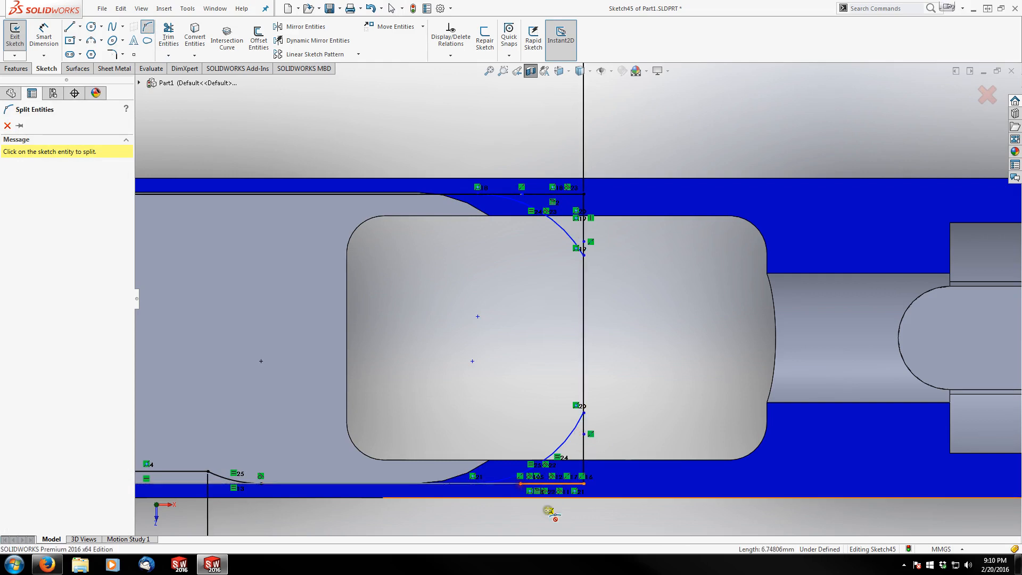
{"action": "key", "text": "Escape"}
Move the closing line's two split points onto the ends of the lower and upper corner arcs.
{"action": "left_click", "coordinate": [583, 415]}
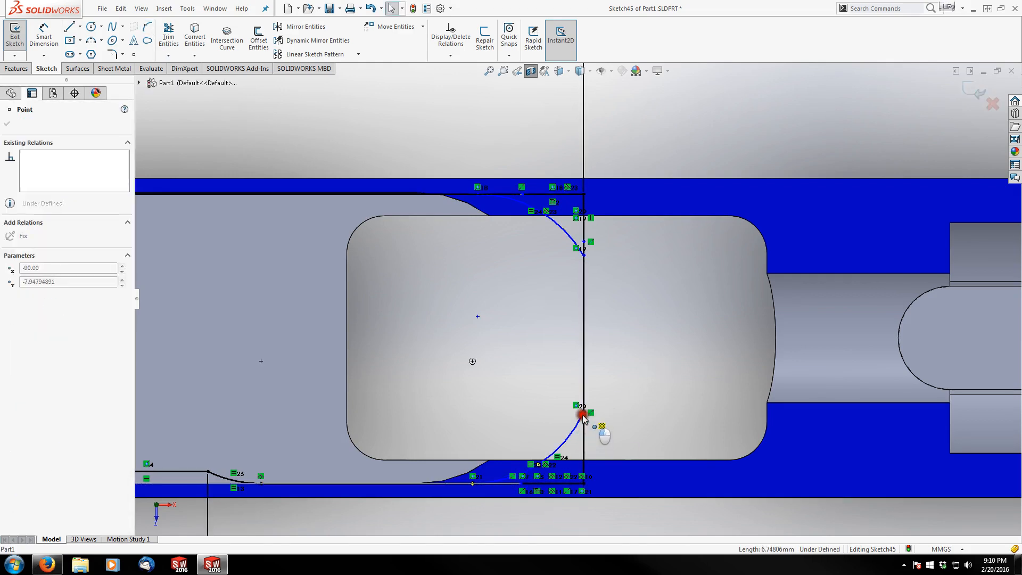
{"action": "left_click", "coordinate": [603, 365]}
{"action": "left_click", "coordinate": [585, 257]}
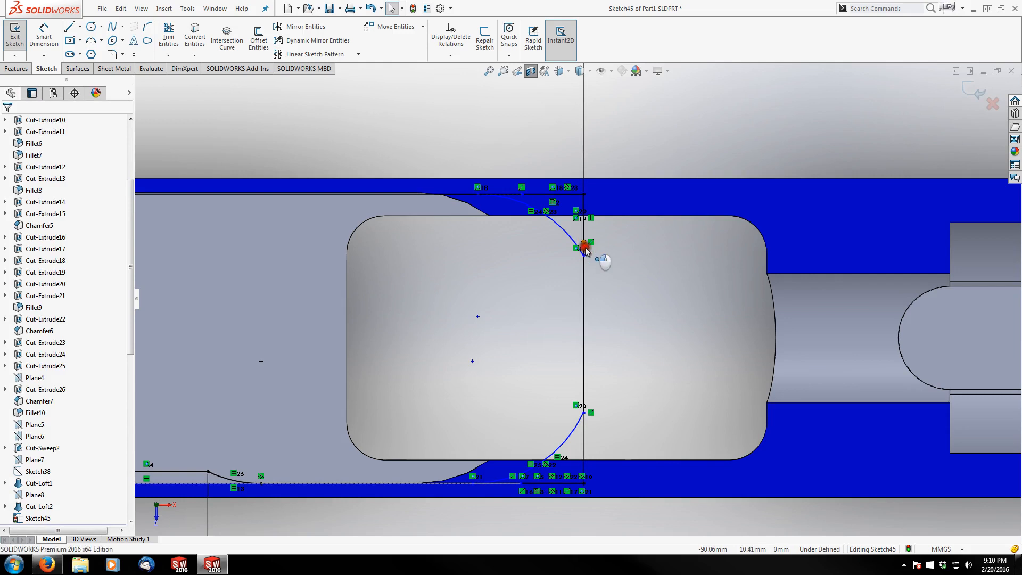
{"action": "left_click", "coordinate": [598, 238]}
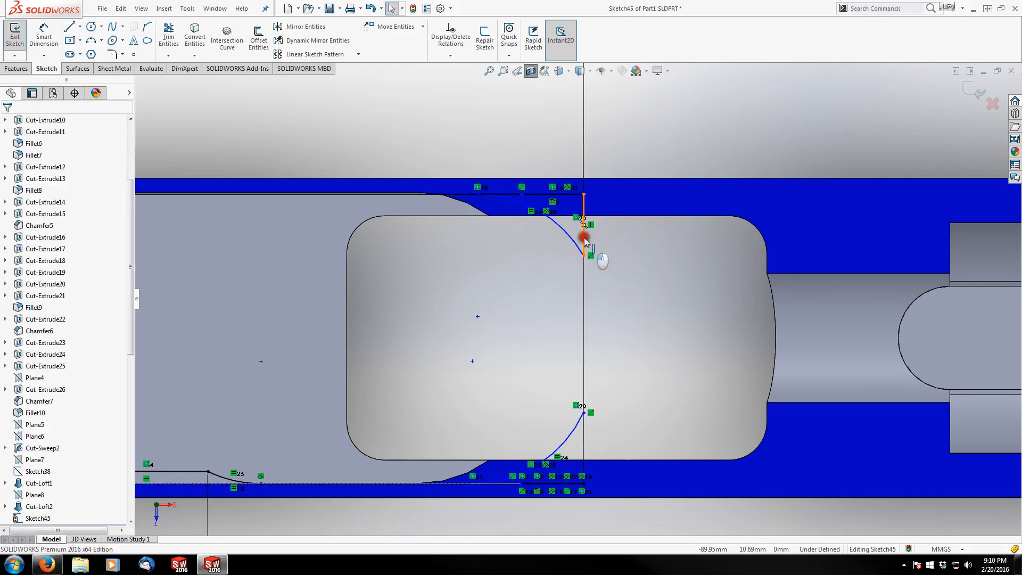
Make the closing line's two corner segments equal in length and convert them to construction geometry.
{"action": "left_click", "coordinate": [584, 235]}
{"action": "left_click", "coordinate": [584, 433], "text": "ctrl"}
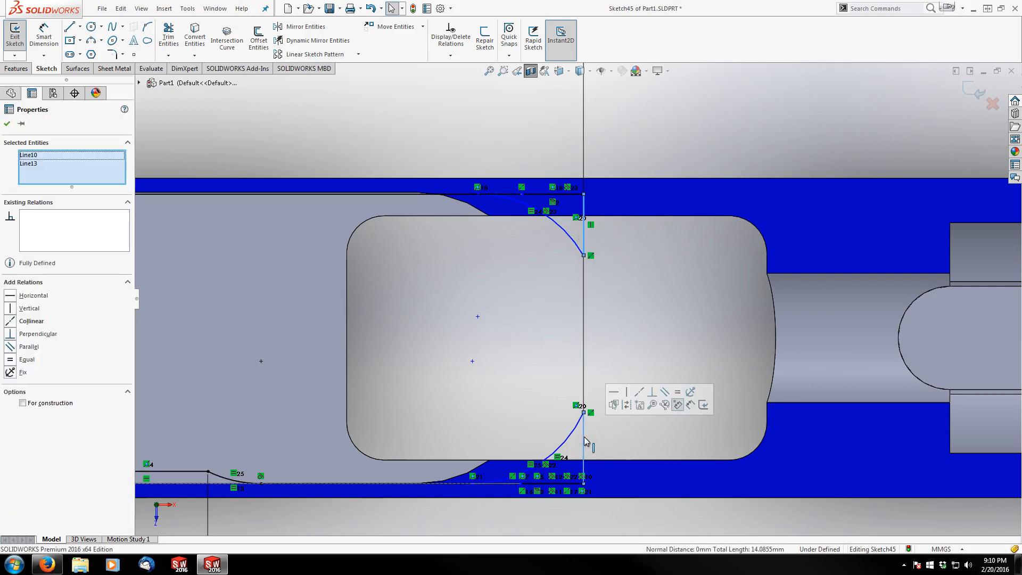
{"action": "left_click", "coordinate": [677, 392]}
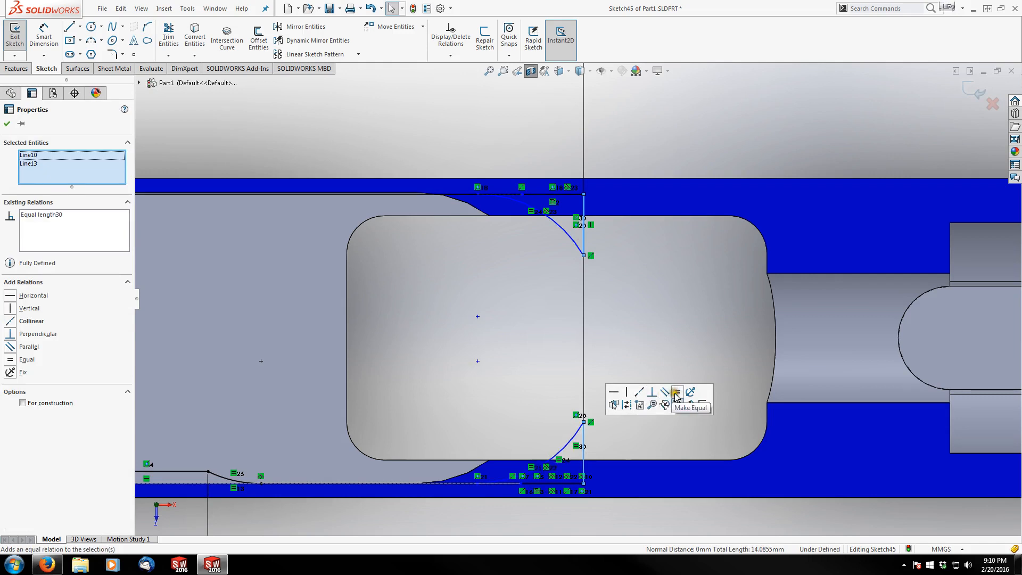
{"action": "left_click", "coordinate": [626, 406]}
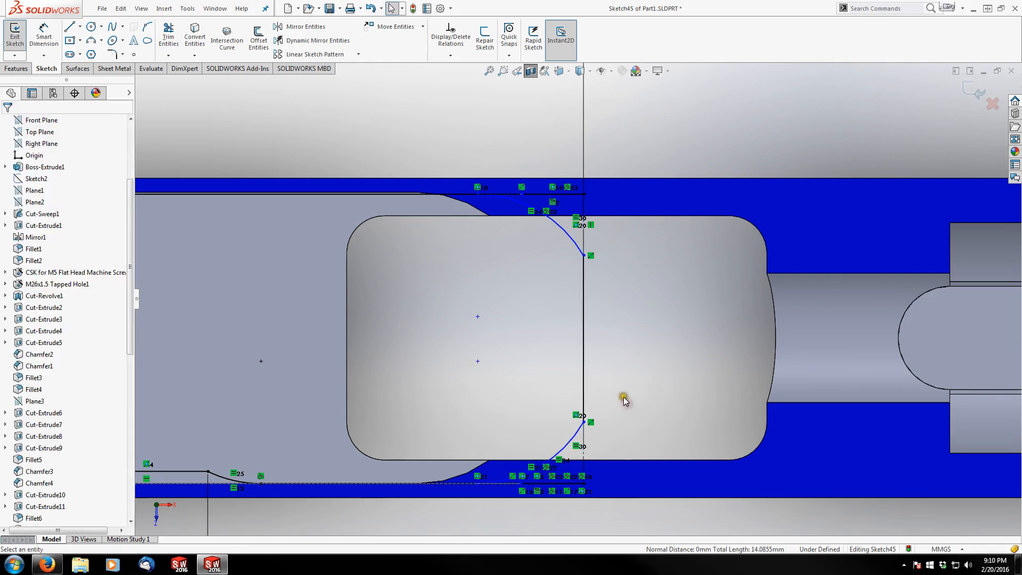
Move the lower edge line's split point onto the corner arc's tangent end and convert the leftover corner segment to construction geometry.
{"action": "scroll", "coordinate": [529, 478], "scroll_direction": "down", "scroll_amount": 3}
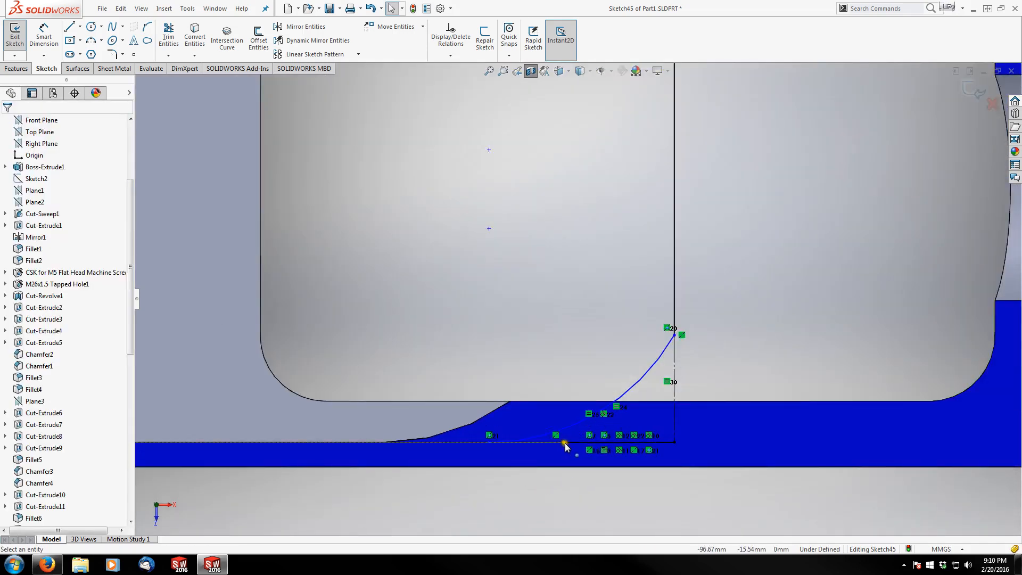
{"action": "left_click_drag", "start_coordinate": [560, 446], "coordinate": [490, 450]}
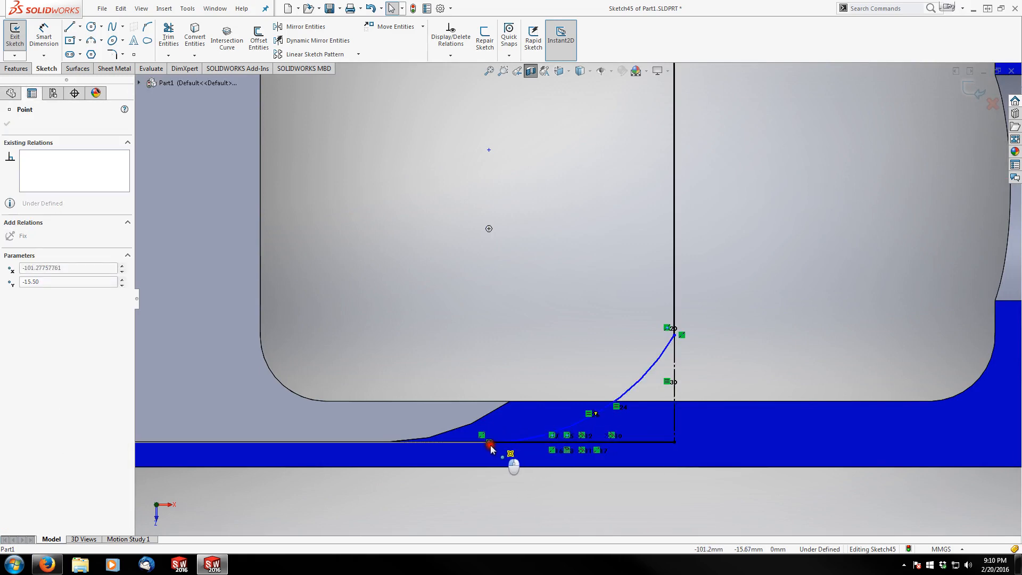
{"action": "left_click", "coordinate": [647, 442]}
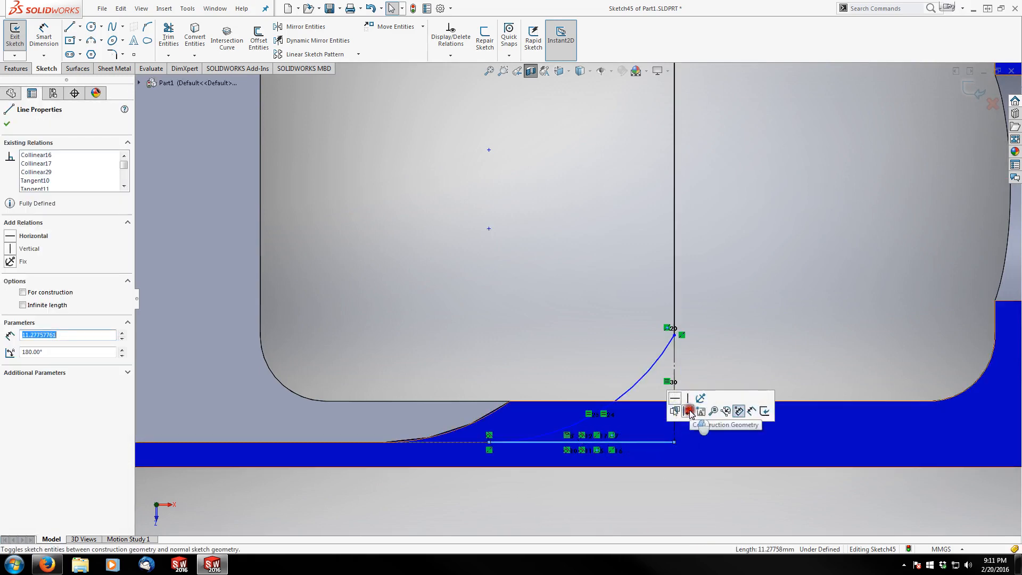
{"action": "left_click", "coordinate": [690, 413]}
Move the upper edge line's split point onto the corner arc's tangent end and convert the leftover corner segment to construction geometry.
{"action": "scroll", "coordinate": [742, 286], "scroll_direction": "up", "scroll_amount": 3}
{"action": "scroll", "coordinate": [598, 178], "scroll_direction": "down", "scroll_amount": 3}
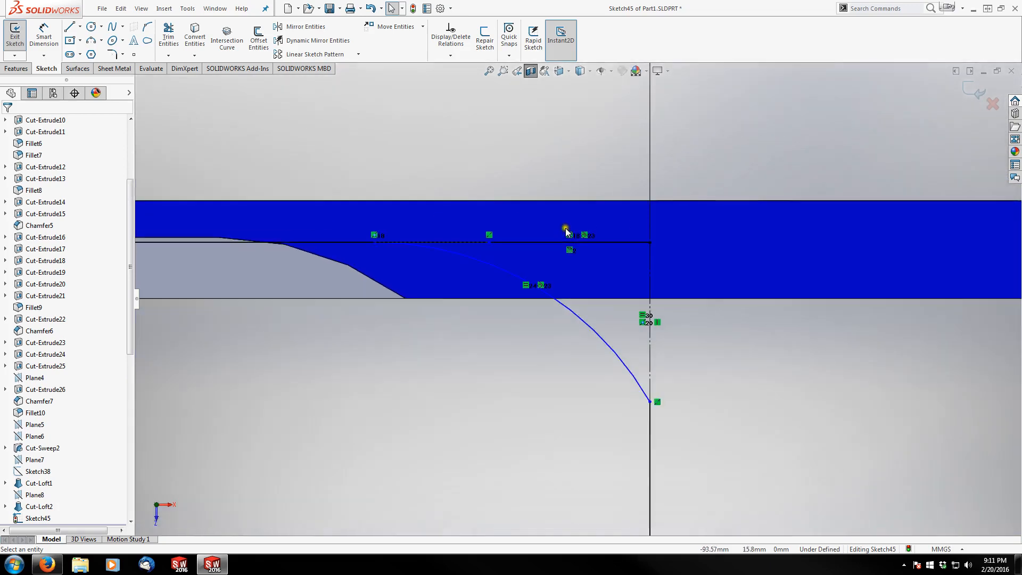
{"action": "left_click_drag", "start_coordinate": [536, 249], "coordinate": [374, 249]}
{"action": "left_click", "coordinate": [562, 271]}
{"action": "left_click", "coordinate": [575, 243]}
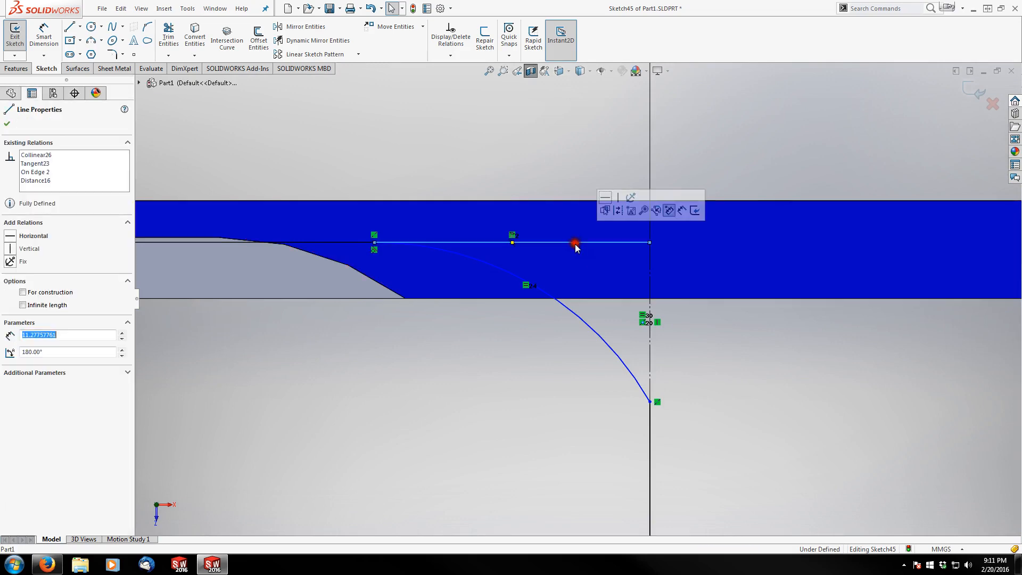
{"action": "left_click", "coordinate": [617, 211]}
Dimension the distance between the two corner arcs' ends on the closing line as 26 mm.
{"action": "scroll", "coordinate": [787, 362], "scroll_direction": "up", "scroll_amount": 5}
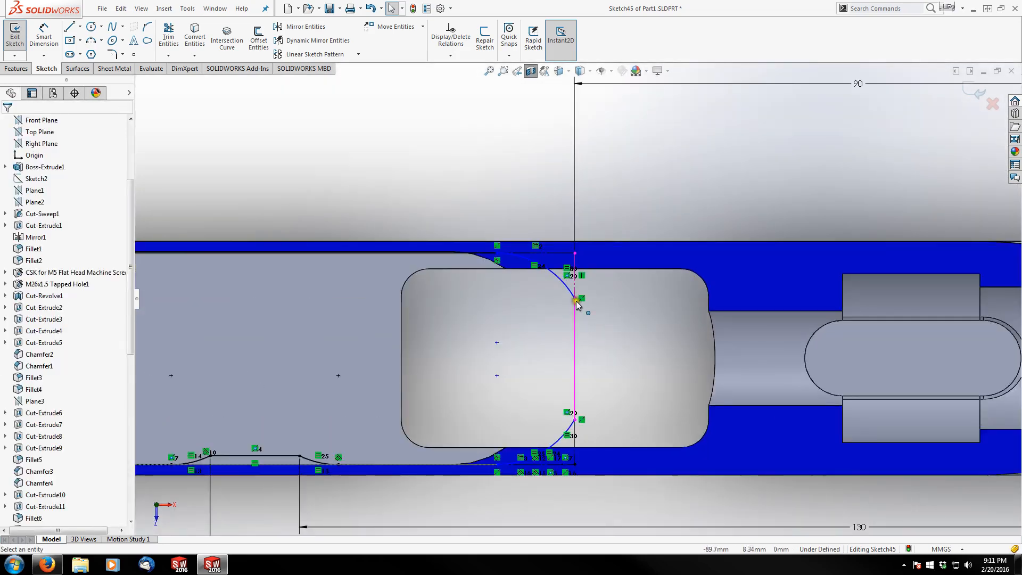
{"action": "mouse_move", "coordinate": [576, 302]}
{"action": "left_mouse_down"}
{"action": "mouse_move", "coordinate": [575, 269]}
{"action": "mouse_move", "coordinate": [572, 308]}
{"action": "mouse_move", "coordinate": [574, 290]}
{"action": "left_mouse_up"}
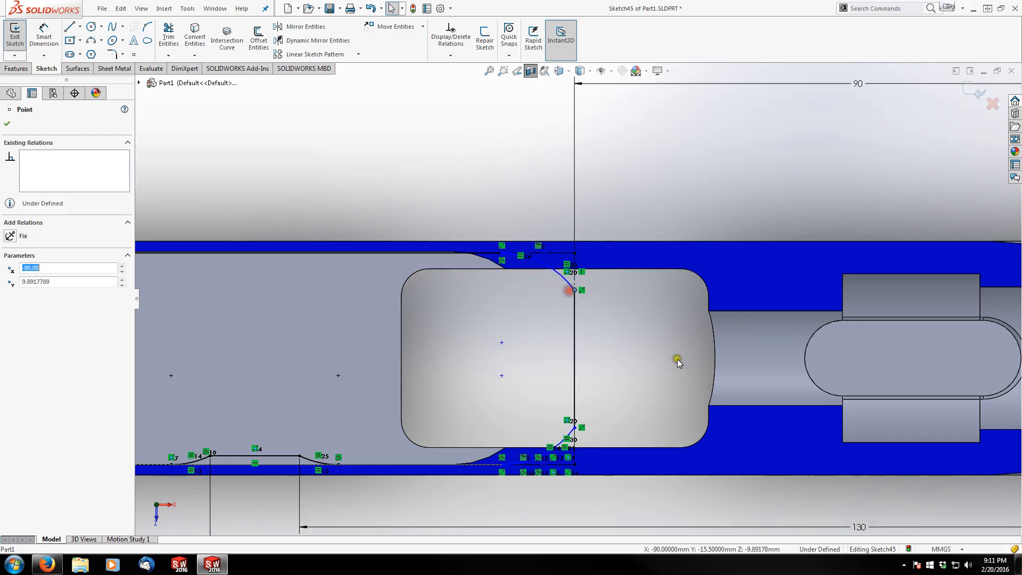
{"action": "left_click", "coordinate": [615, 321]}
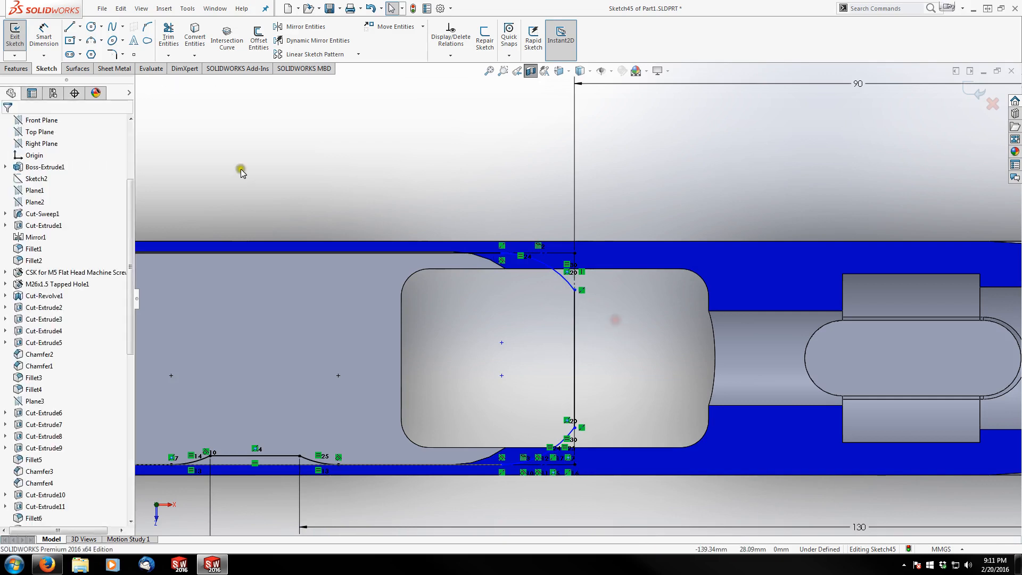
{"action": "left_click", "coordinate": [44, 29]}
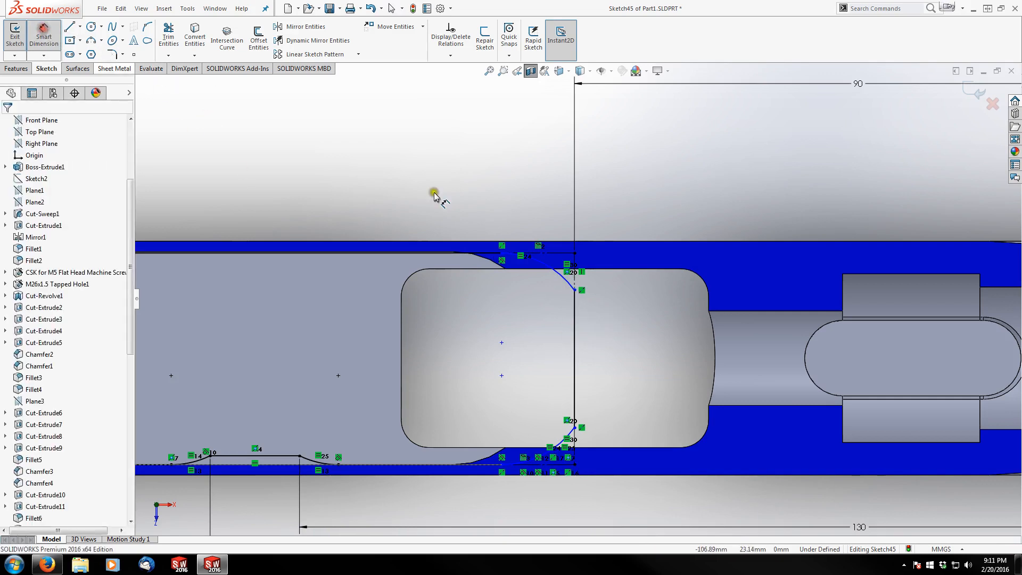
{"action": "left_click", "coordinate": [573, 290]}
{"action": "left_click", "coordinate": [574, 427]}
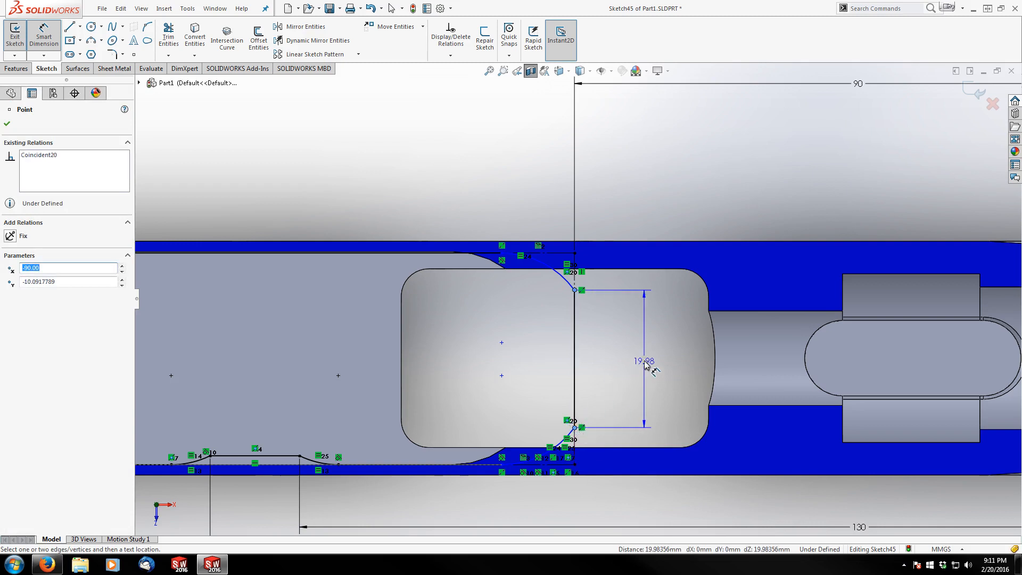
{"action": "left_click", "coordinate": [643, 362]}
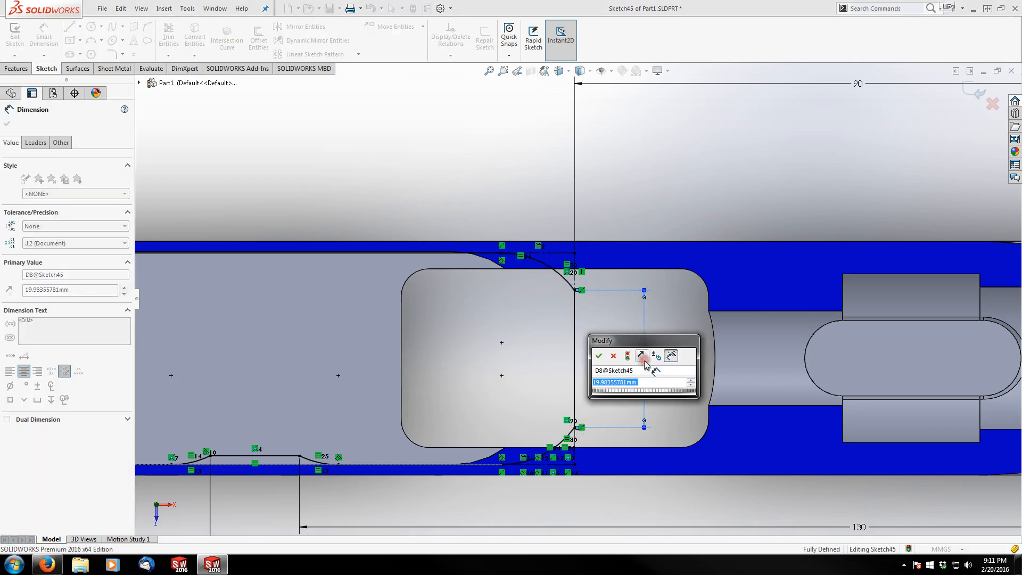
{"action": "key", "text": "Return"}
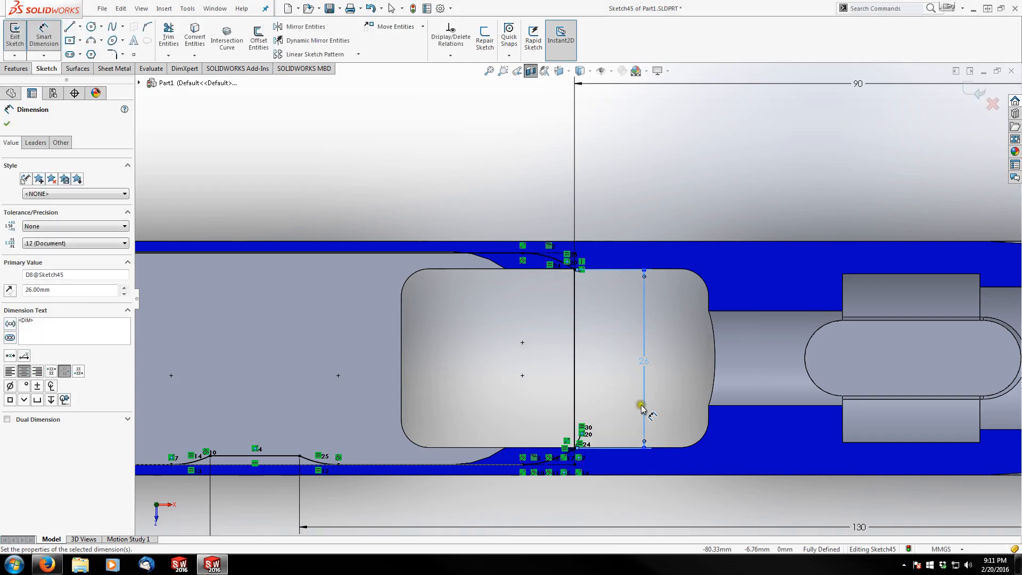
{"action": "scroll", "coordinate": [520, 346], "scroll_direction": "up", "scroll_amount": 5}
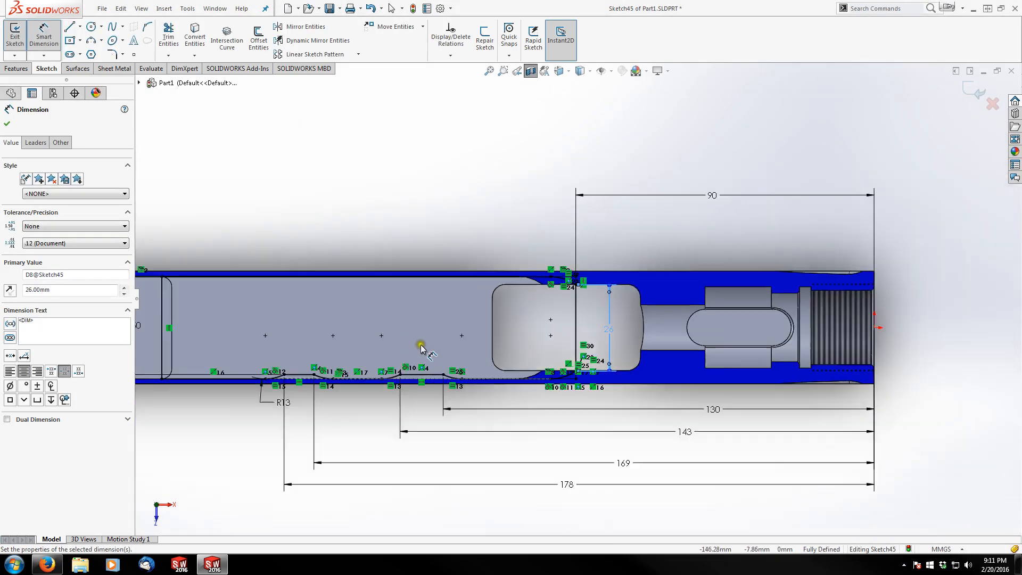
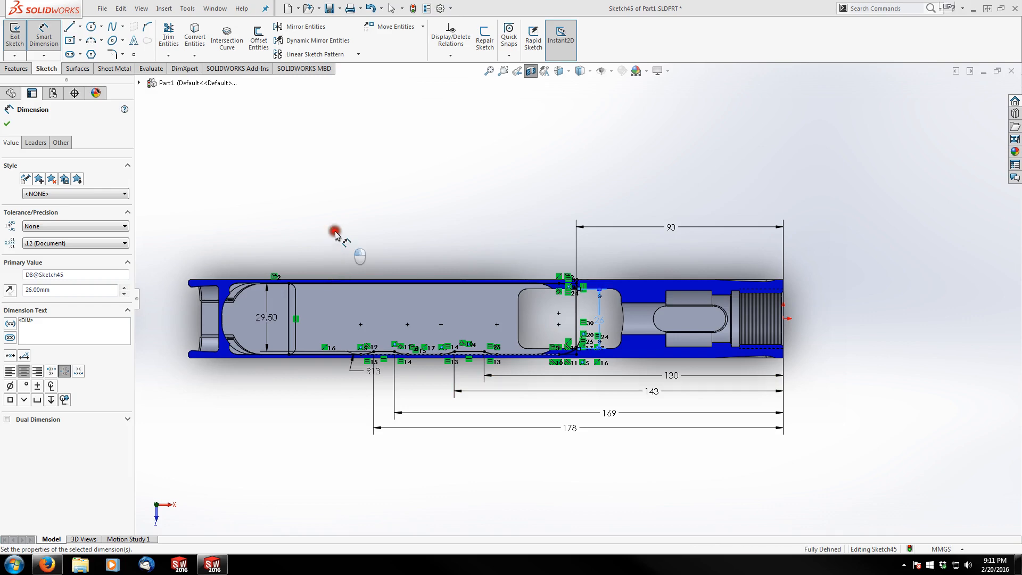
{"action": "key", "text": "Escape"}
Cut-extrude the finished pocket-floor profile with a blind depth of 11 mm from the sketch plane.
{"action": "middle_click_drag", "start_coordinate": [337, 231], "coordinate": [411, 184]}
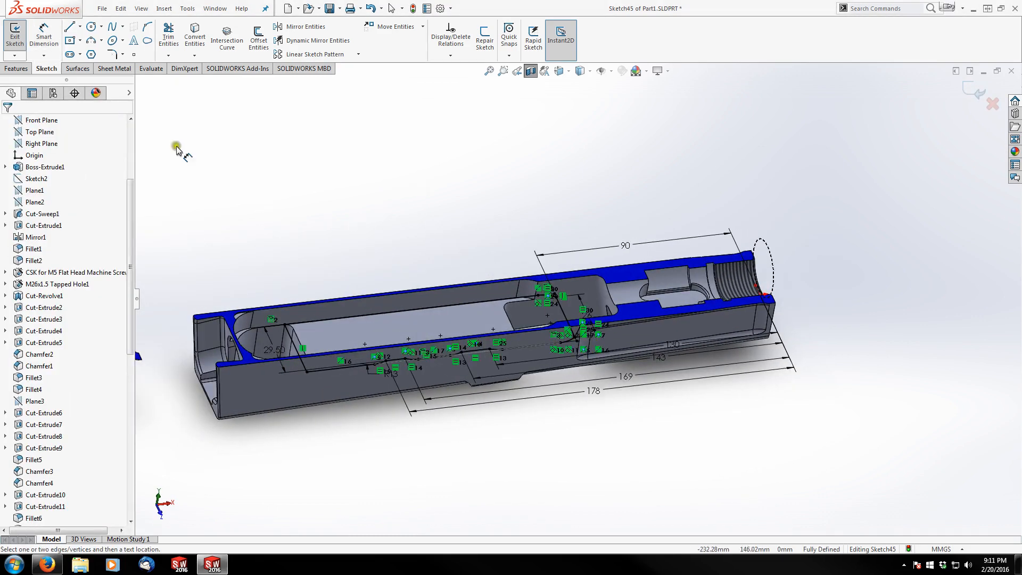
{"action": "left_click", "coordinate": [27, 69]}
{"action": "left_click", "coordinate": [157, 41]}
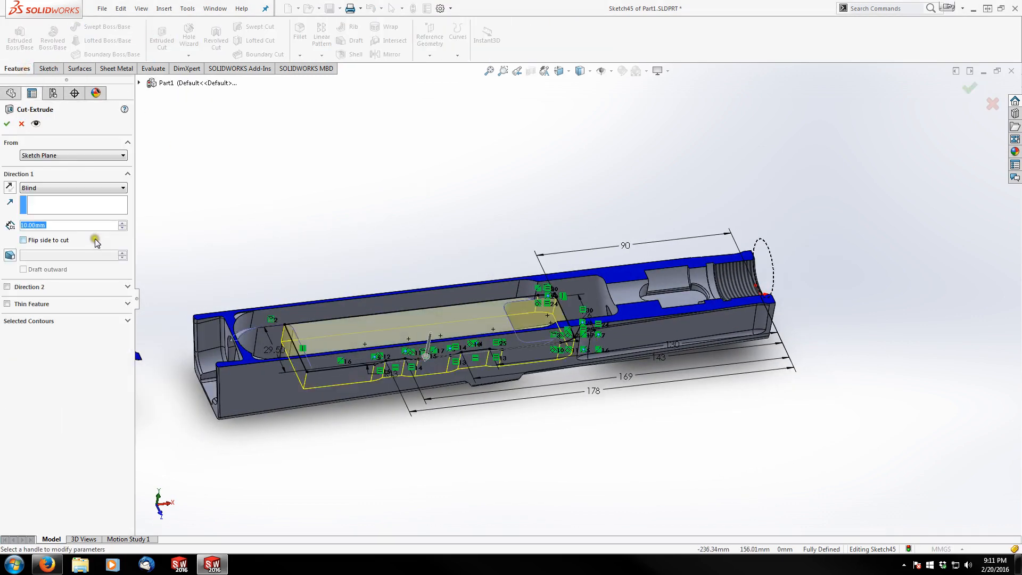
{"action": "type", "text": "11"}
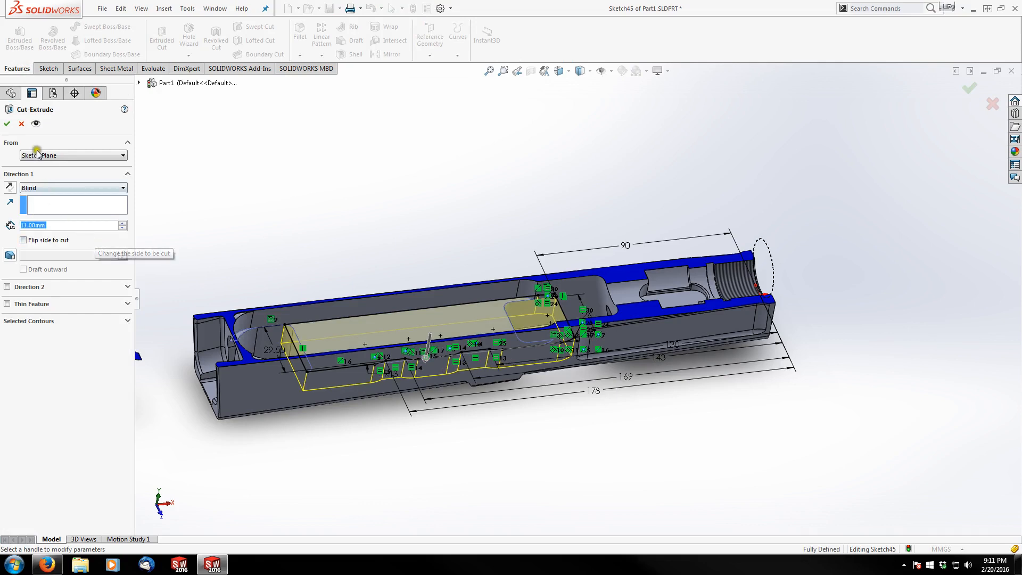
{"action": "left_click", "coordinate": [7, 124]}
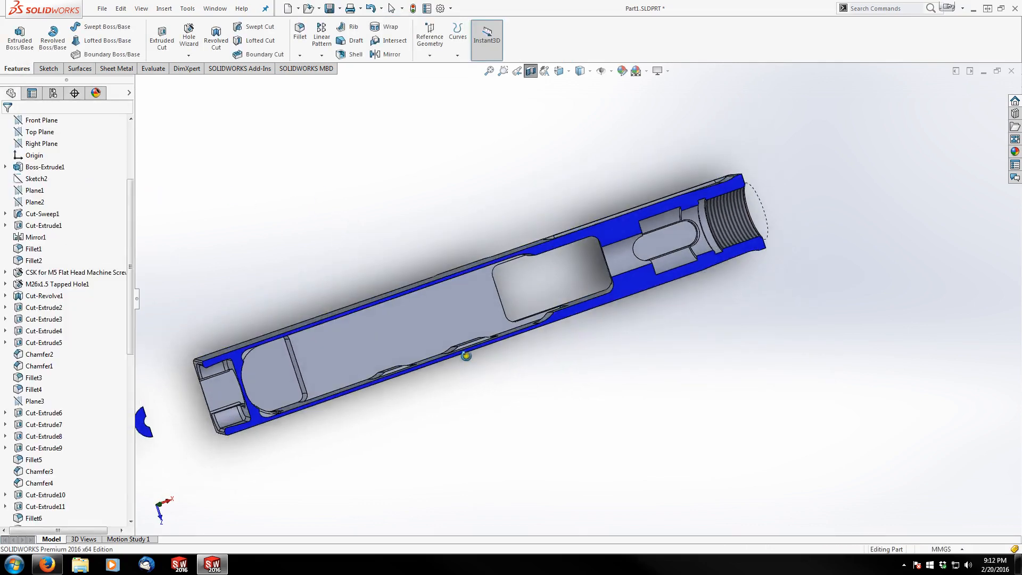
{"action": "middle_click_drag", "start_coordinate": [466, 356], "coordinate": [452, 205]}
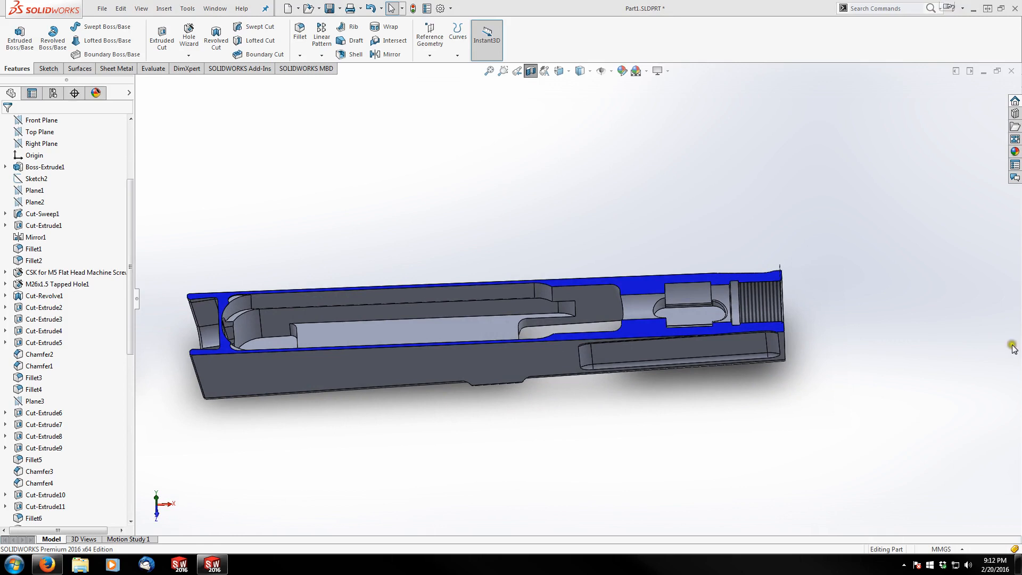
Reopen the section view of the part and change its section cap colour to red.
{"action": "left_click", "coordinate": [530, 71]}
{"action": "middle_click_drag", "start_coordinate": [392, 362], "coordinate": [420, 240]}
{"action": "left_click", "coordinate": [531, 69]}
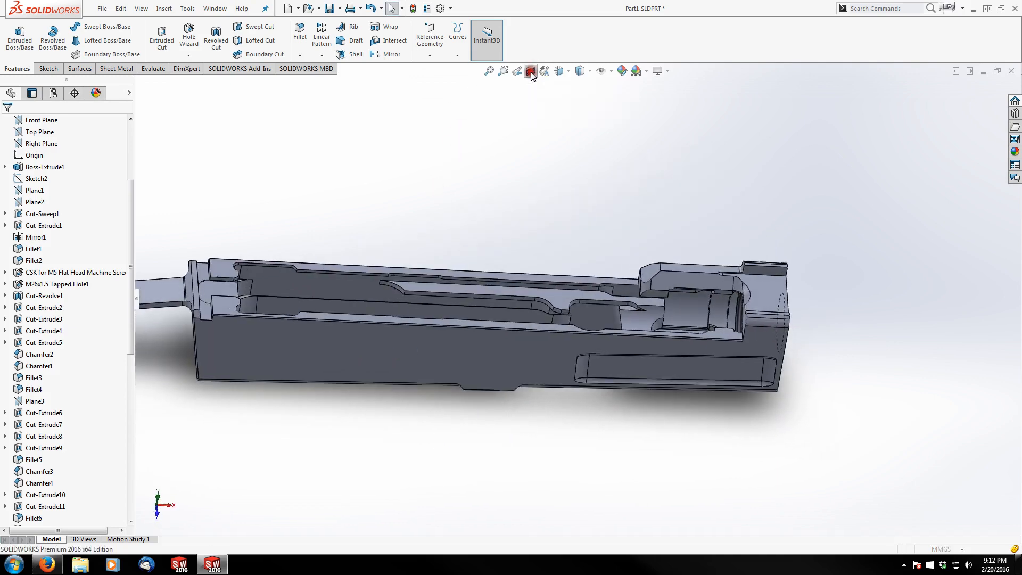
{"action": "left_click", "coordinate": [53, 395]}
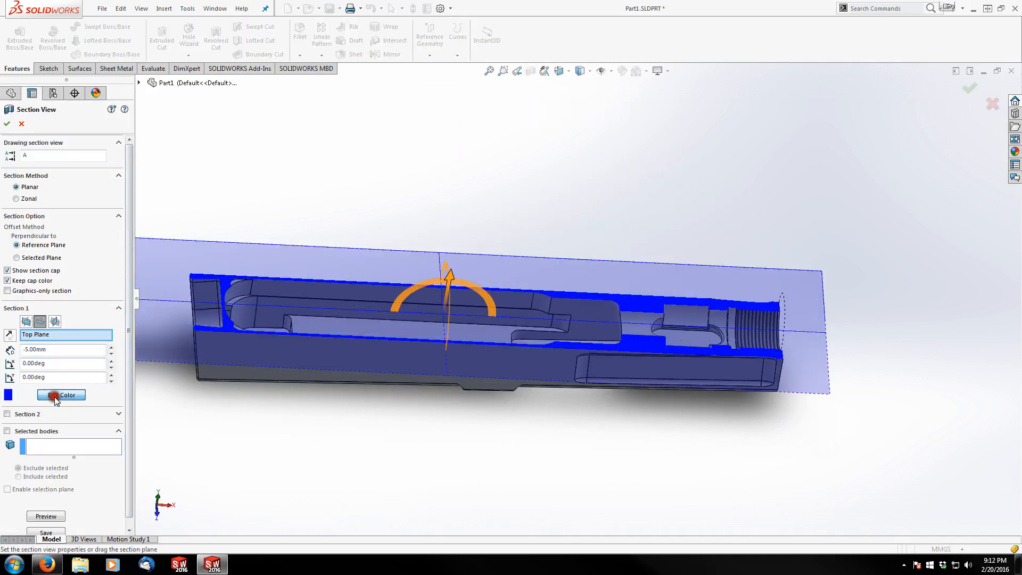
{"action": "left_click", "coordinate": [461, 232]}
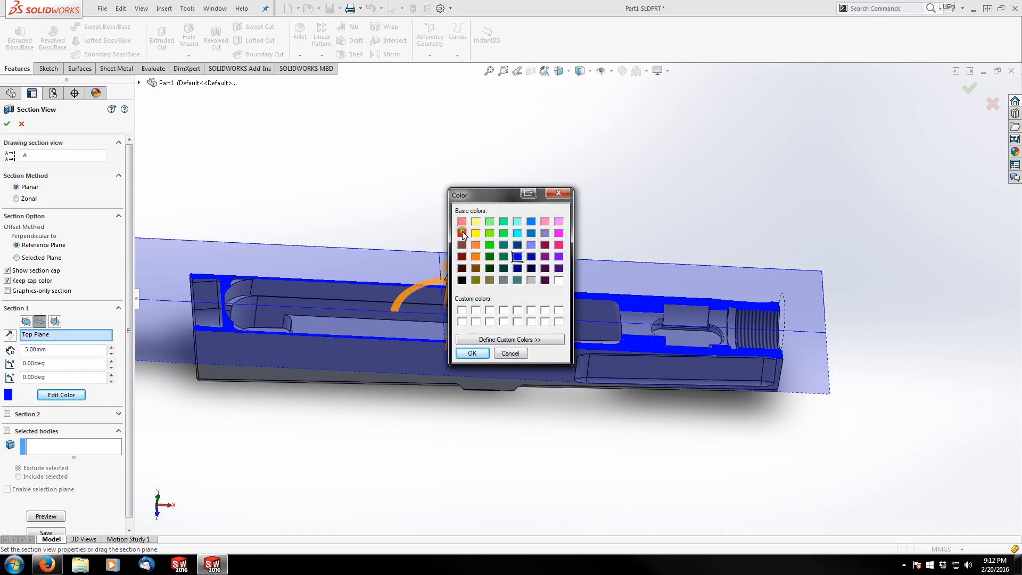
{"action": "left_click", "coordinate": [472, 354]}
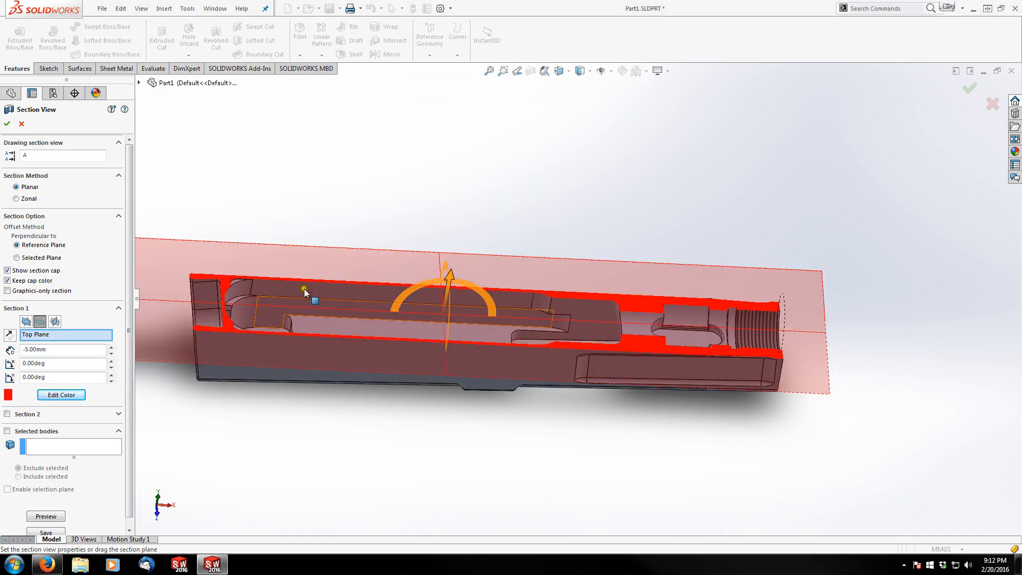
{"action": "left_click", "coordinate": [7, 123]}
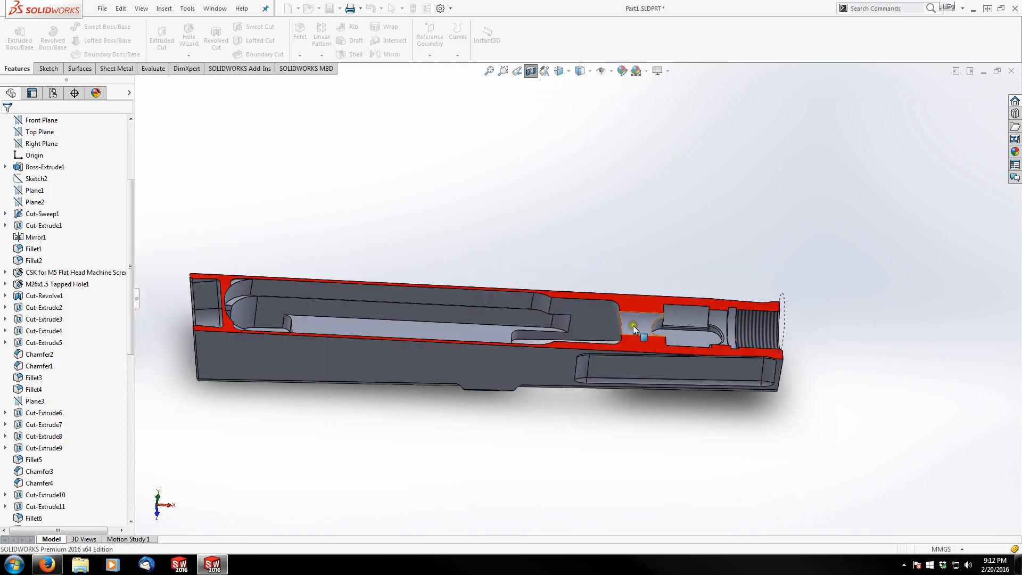
Turn off the section view to display the whole part.
{"action": "left_click", "coordinate": [537, 211]}
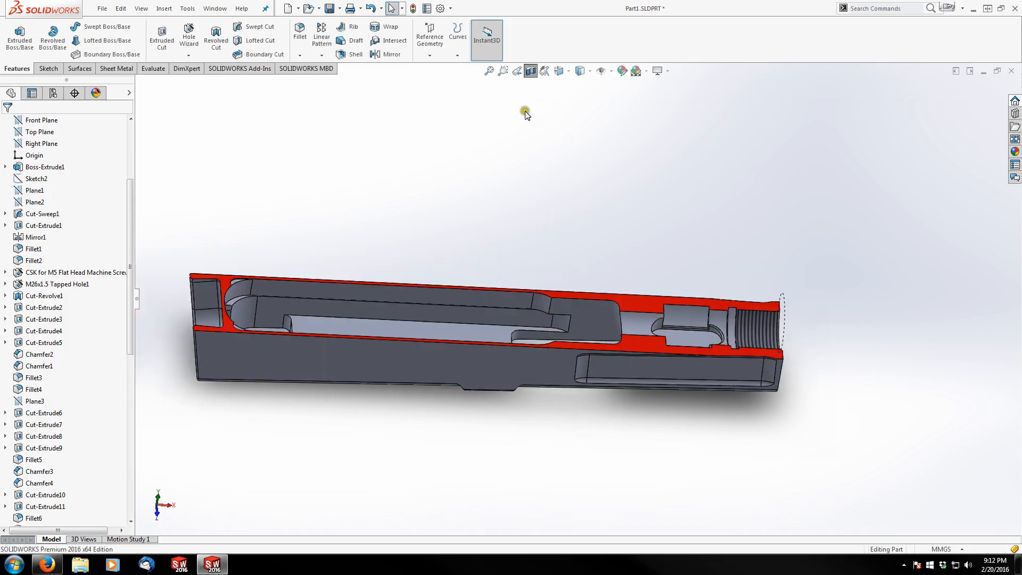
{"action": "left_click", "coordinate": [530, 71]}
{"action": "left_click", "coordinate": [463, 199]}
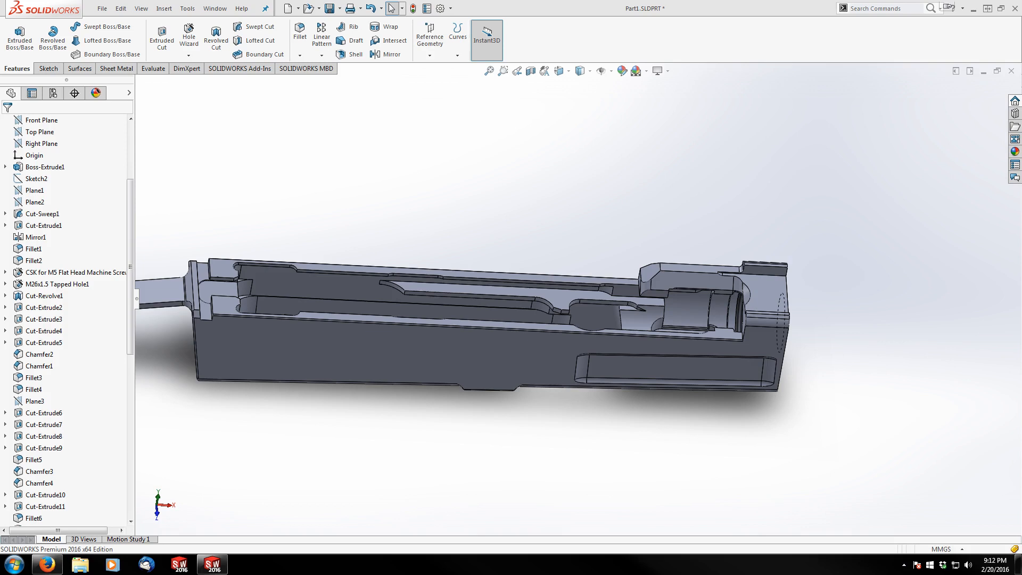
Save the part and start a new sketch on the flat floor face of the long internal pocket.
{"action": "key", "text": "ctrl+s"}
{"action": "middle_click_drag", "start_coordinate": [456, 334], "coordinate": [416, 372]}
{"action": "scroll", "coordinate": [413, 371], "scroll_direction": "down", "scroll_amount": 2}
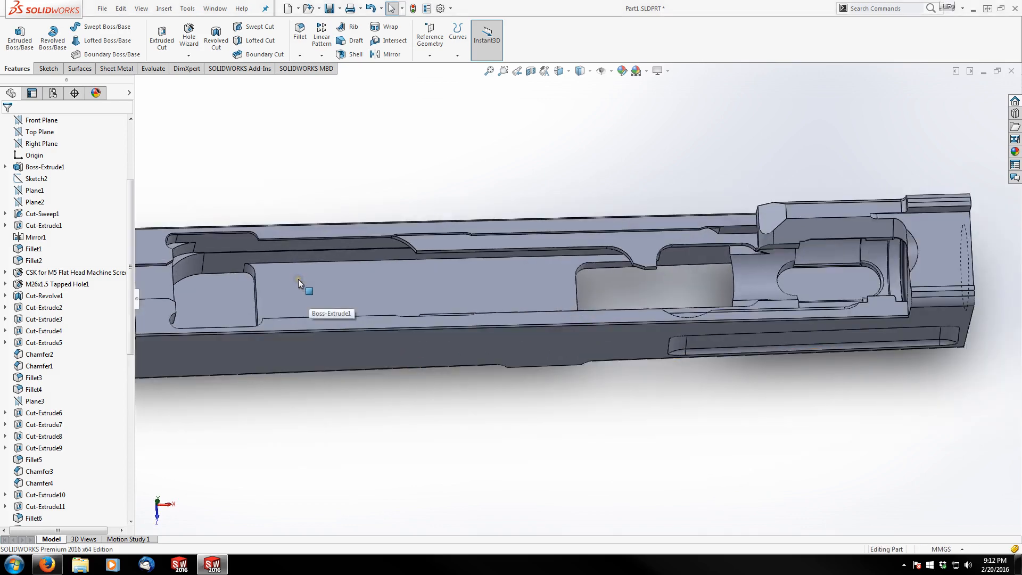
{"action": "left_click", "coordinate": [298, 279]}
{"action": "left_click", "coordinate": [53, 69]}
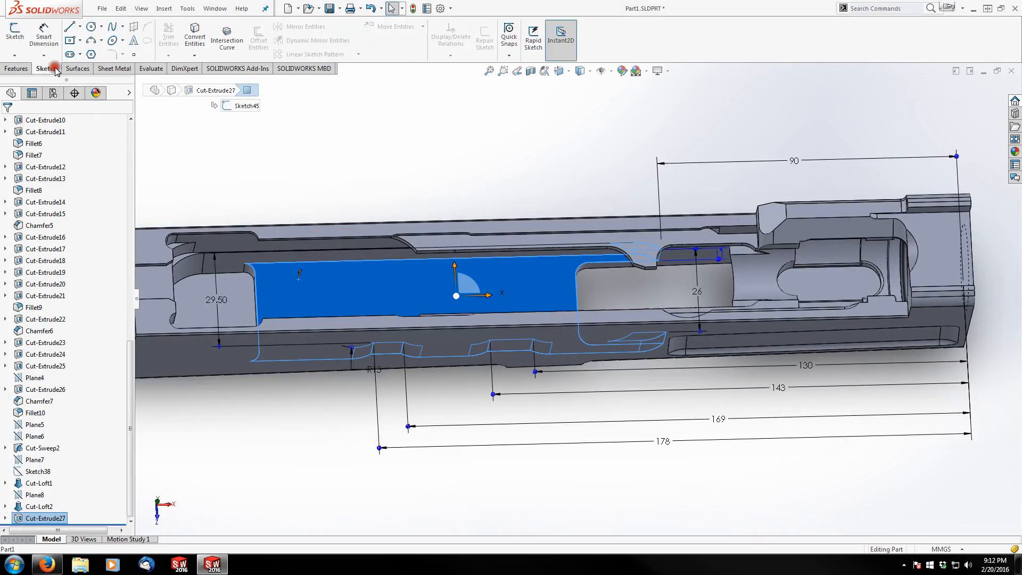
{"action": "left_click", "coordinate": [15, 32]}
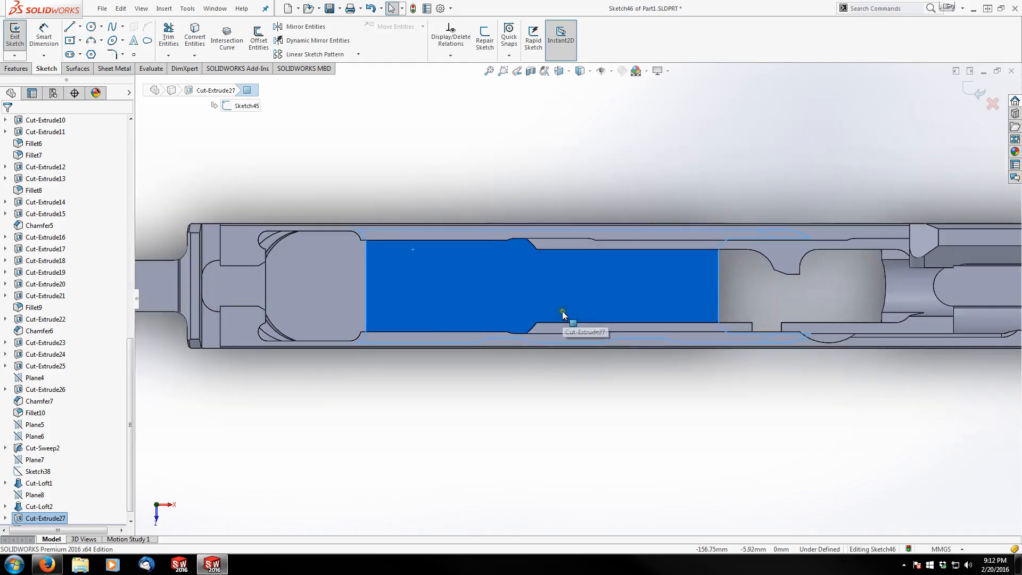
Apply a section view parallel to the pocket floor with an offset of 16 mm, exposing the pocket's interior.
{"action": "left_click", "coordinate": [530, 71]}
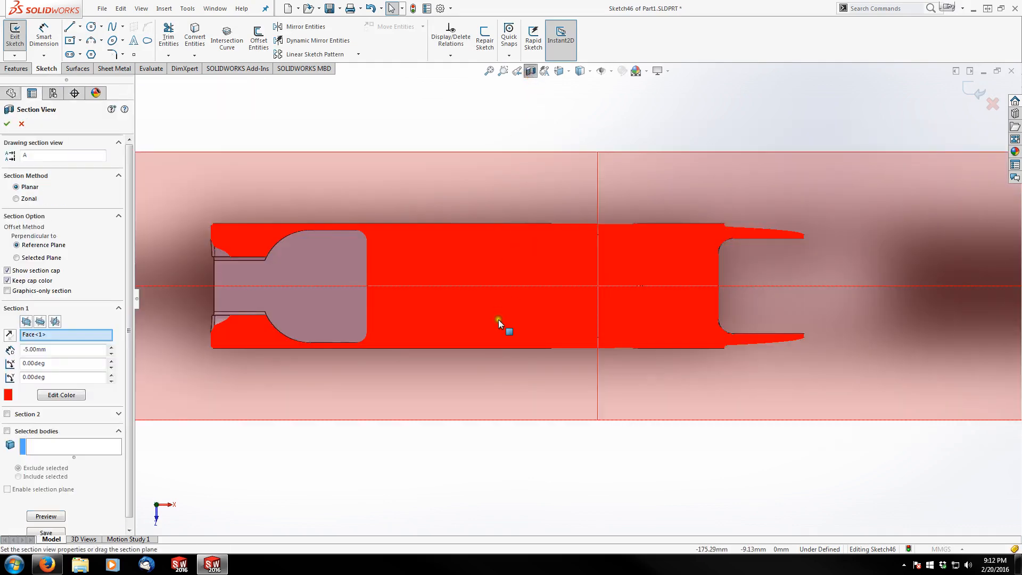
{"action": "scroll", "coordinate": [571, 301], "scroll_direction": "up", "scroll_amount": 2}
{"action": "middle_click_drag", "start_coordinate": [582, 288], "coordinate": [599, 194]}
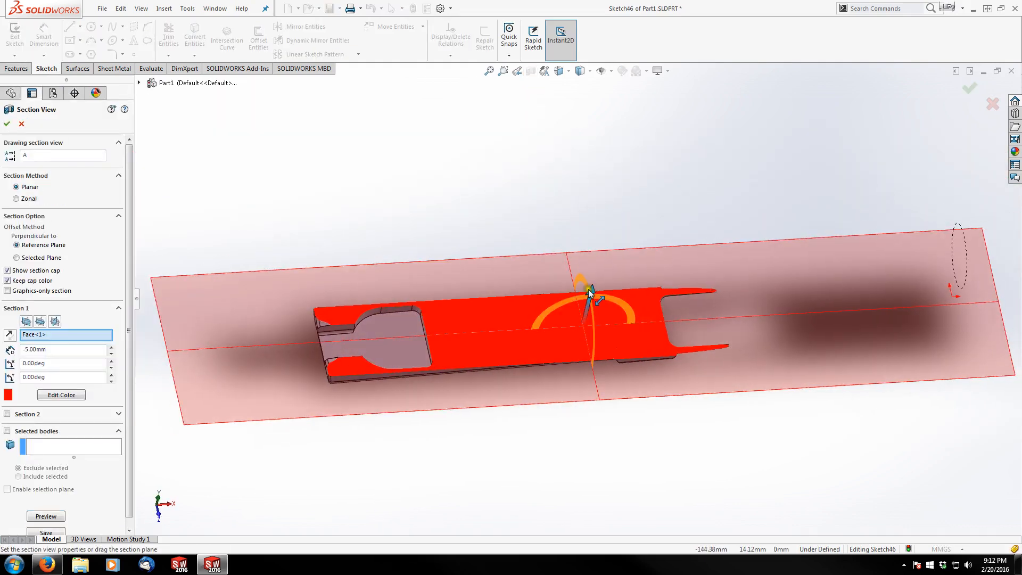
{"action": "left_click_drag", "start_coordinate": [590, 285], "coordinate": [589, 264]}
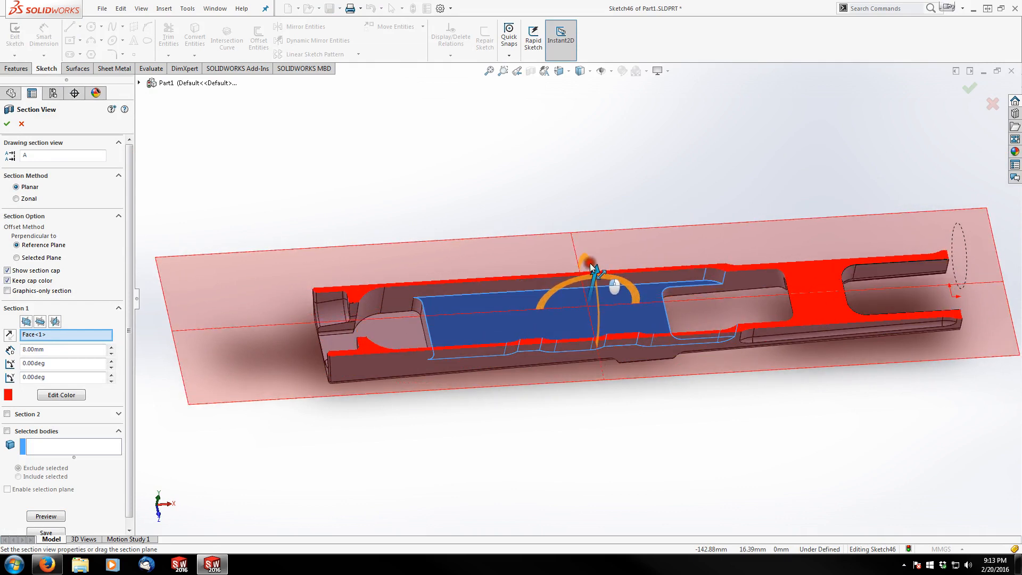
{"action": "left_click_drag", "start_coordinate": [590, 263], "coordinate": [595, 250]}
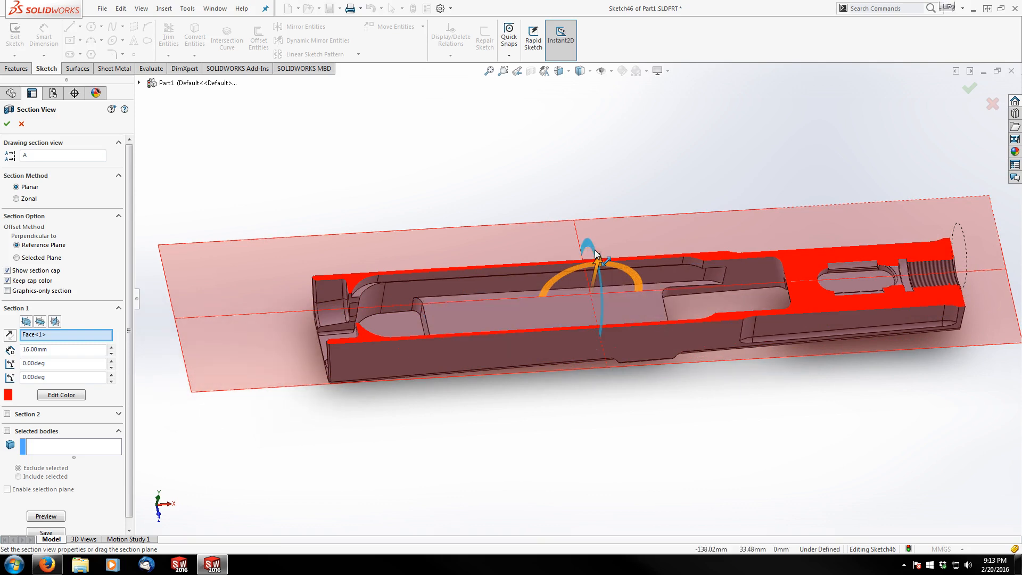
{"action": "left_click", "coordinate": [7, 123]}
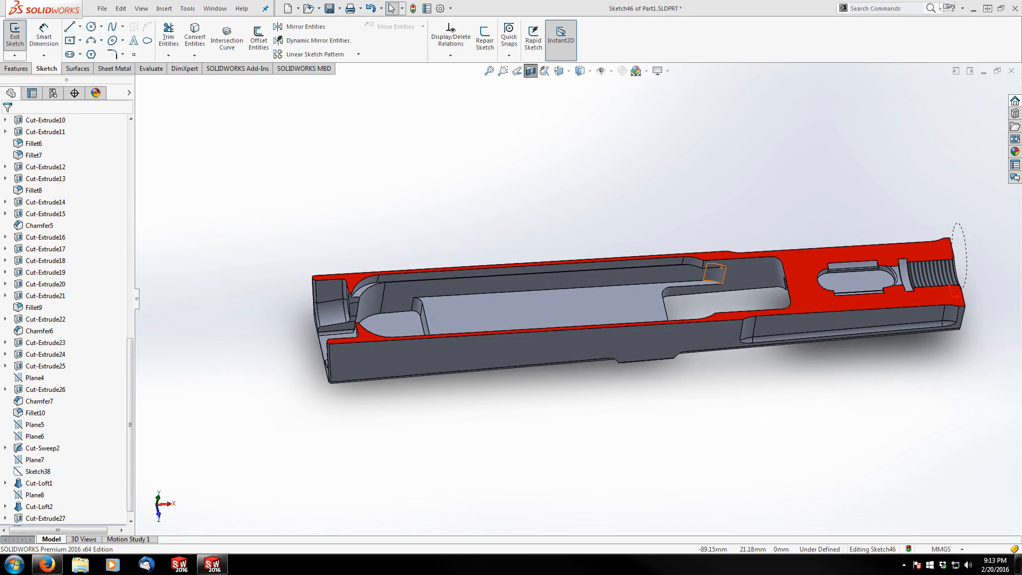
Convert the outline of the pocket's floor face into sketch entities.
{"action": "scroll", "coordinate": [535, 308], "scroll_direction": "down", "scroll_amount": 3}
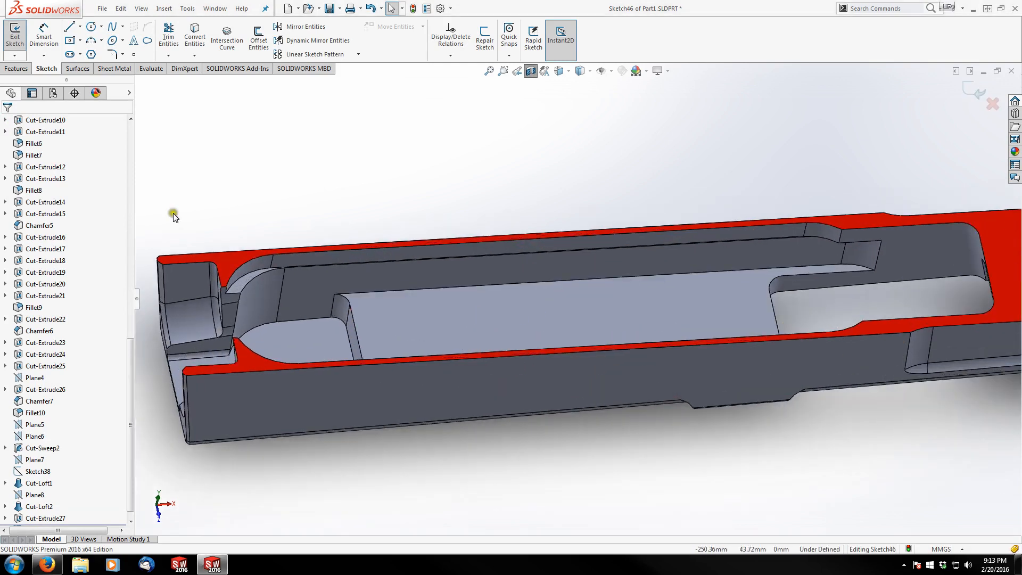
{"action": "left_click", "coordinate": [190, 39]}
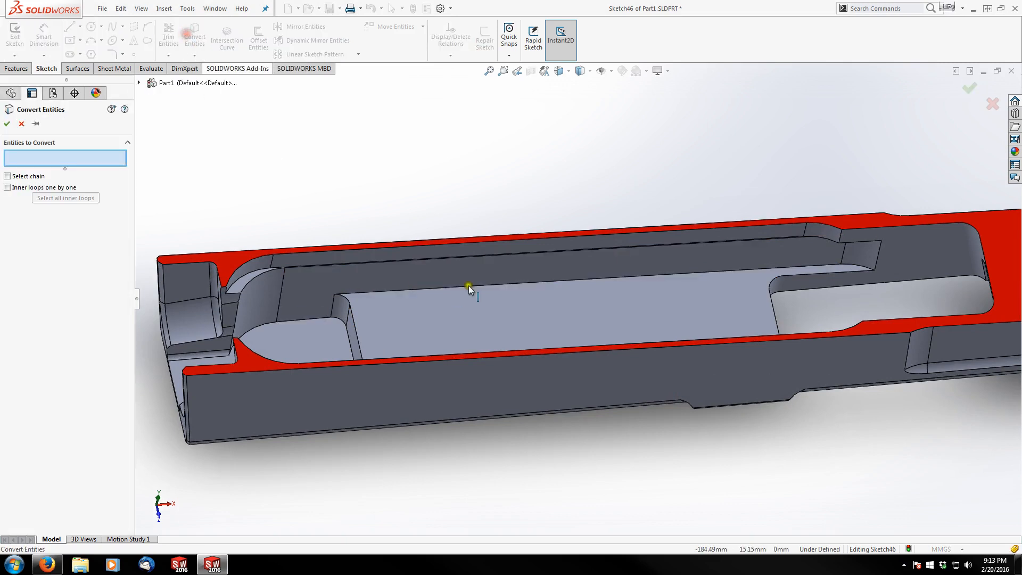
{"action": "left_click", "coordinate": [551, 310]}
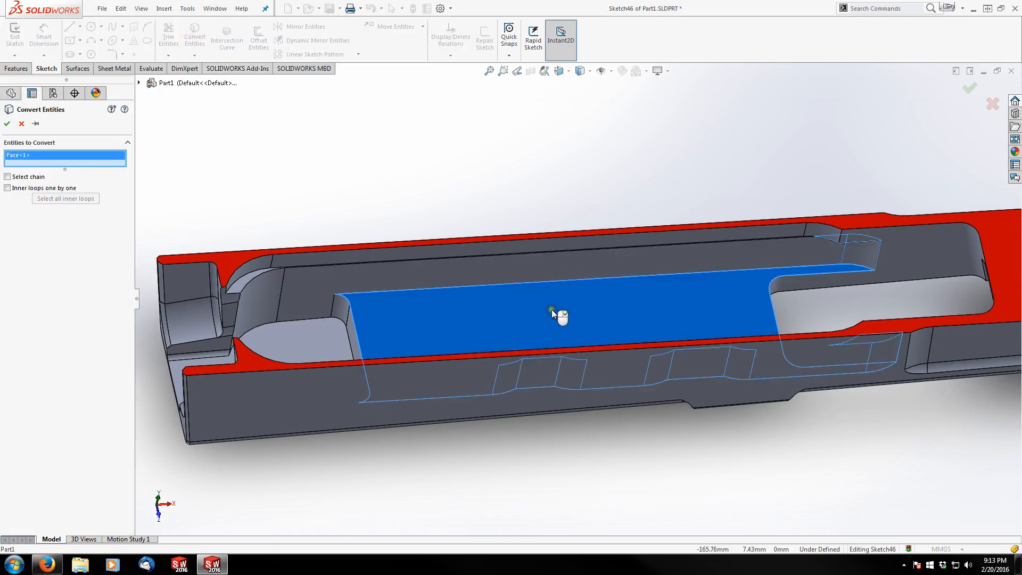
{"action": "left_click", "coordinate": [7, 124]}
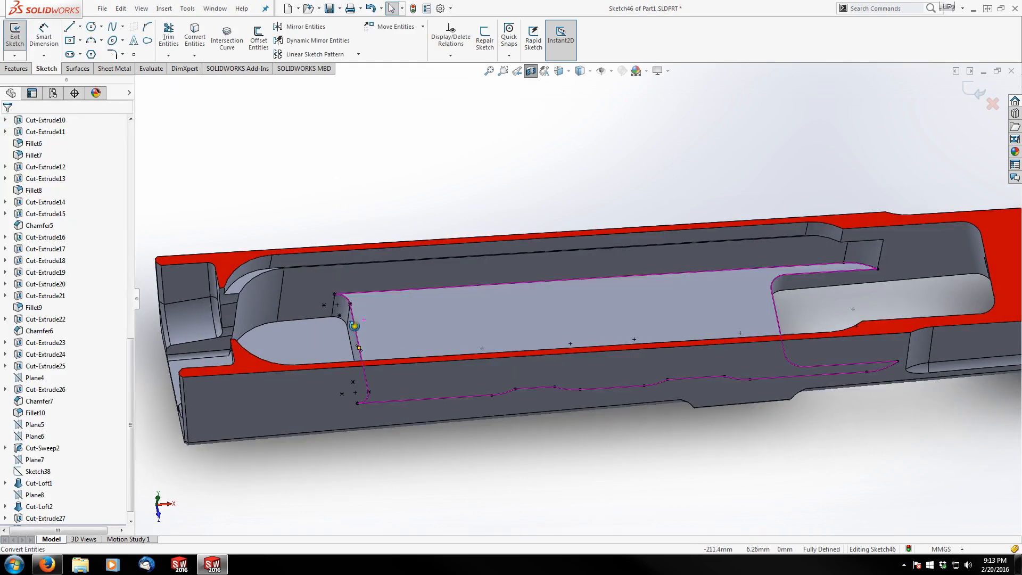
Delete the two rounded corner curves and the straight end line between them at the end of the profile away from the rectangular opening.
{"action": "scroll", "coordinate": [381, 402], "scroll_direction": "down", "scroll_amount": 5}
{"action": "left_click", "coordinate": [398, 405]}
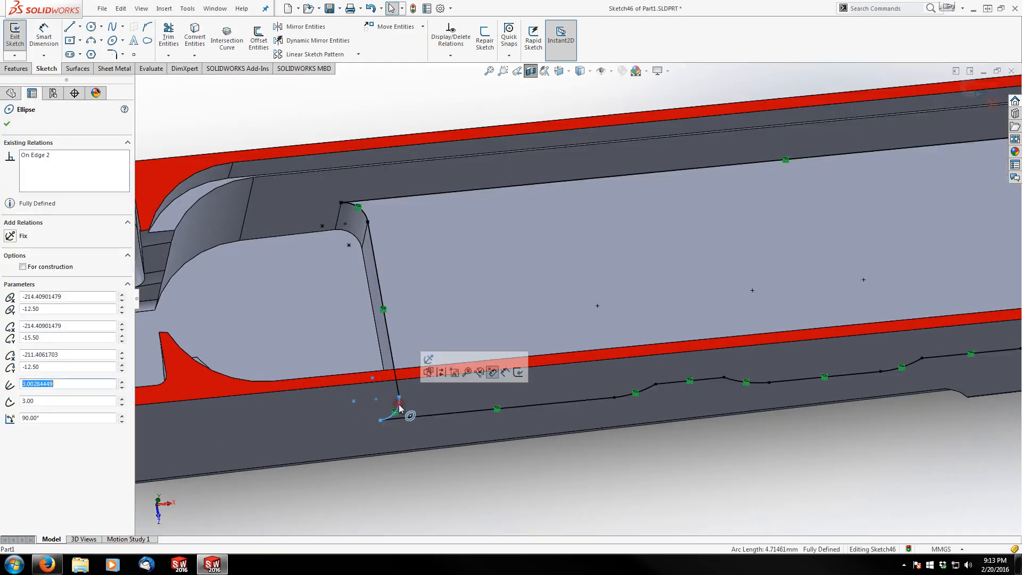
{"action": "key", "text": "Delete"}
{"action": "left_click", "coordinate": [390, 340]}
{"action": "key", "text": "Delete"}
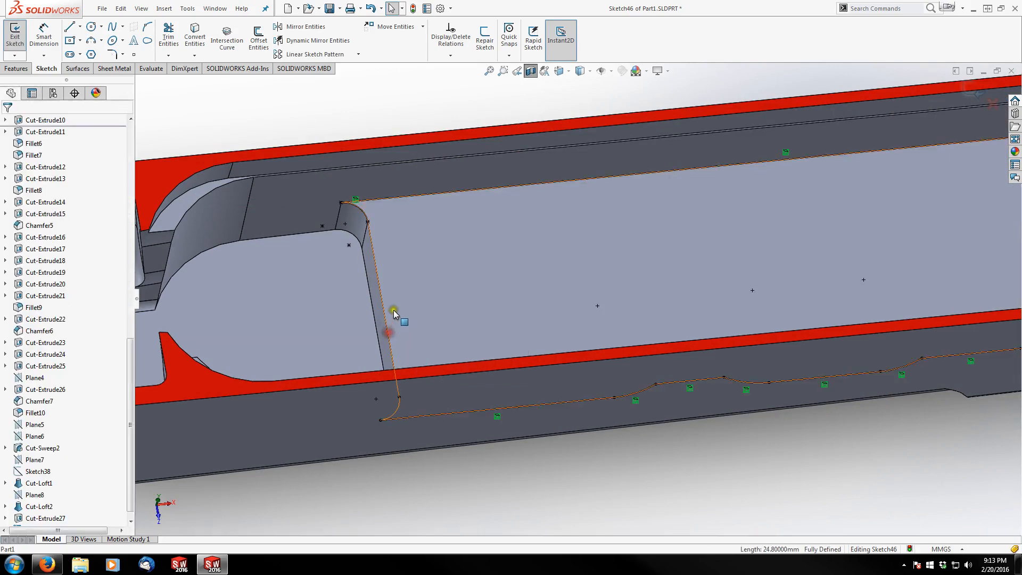
{"action": "left_click", "coordinate": [357, 211]}
{"action": "key", "text": "Escape"}
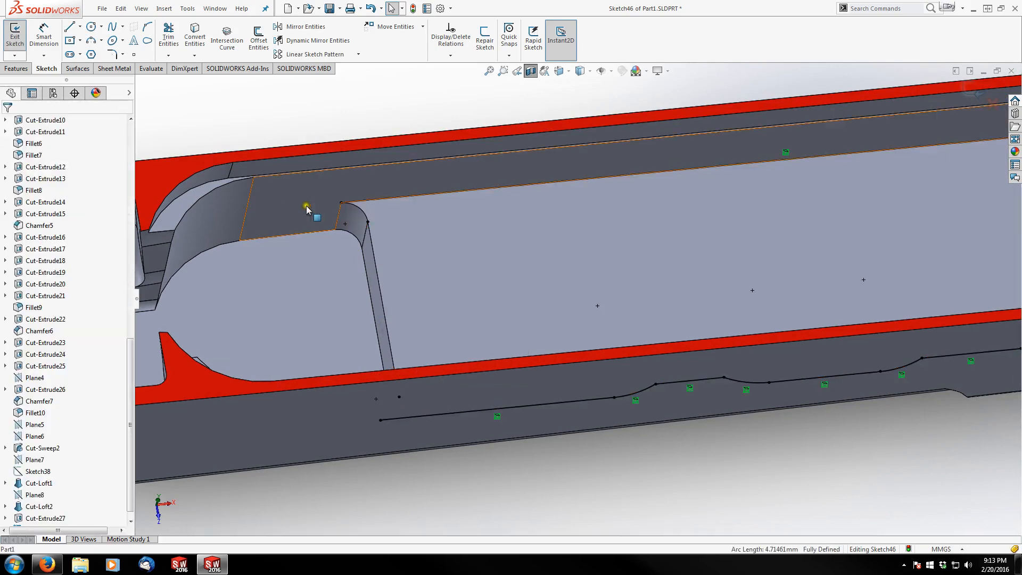
Draw a straight line joining the open ends of the two long side lines where the rounded corners were.
{"action": "left_click", "coordinate": [69, 27]}
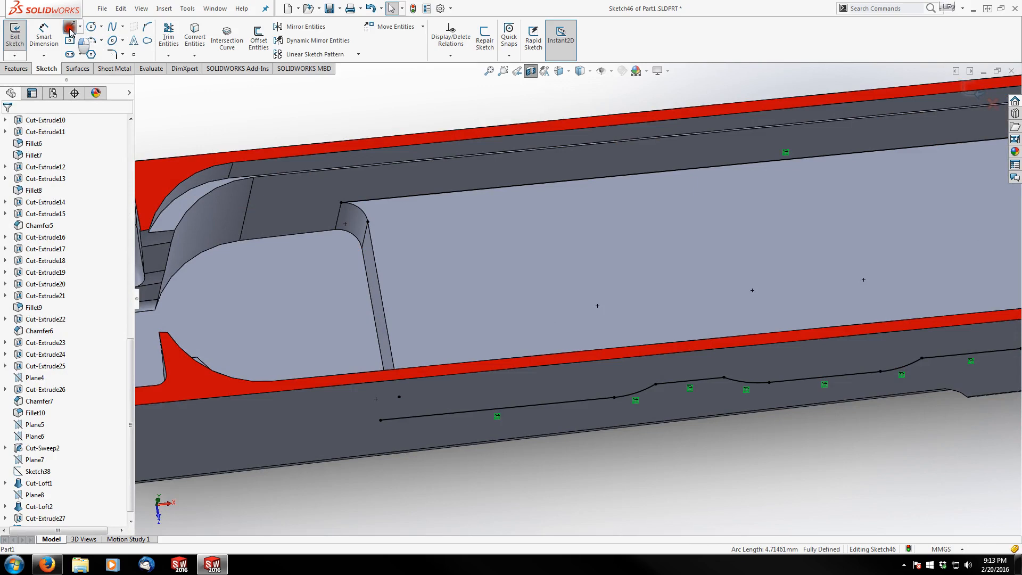
{"action": "left_click", "coordinate": [341, 203]}
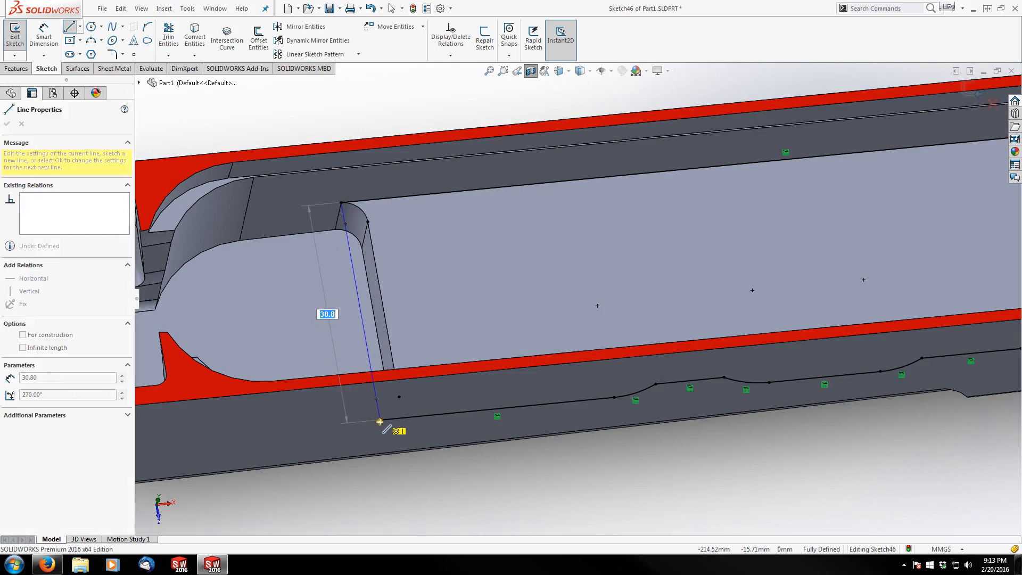
{"action": "left_click", "coordinate": [380, 419]}
{"action": "key", "text": "Escape"}
Delete the two arcs and the short straight line forming the side notch nearest the rectangular opening.
{"action": "scroll", "coordinate": [889, 331], "scroll_direction": "up", "scroll_amount": 6}
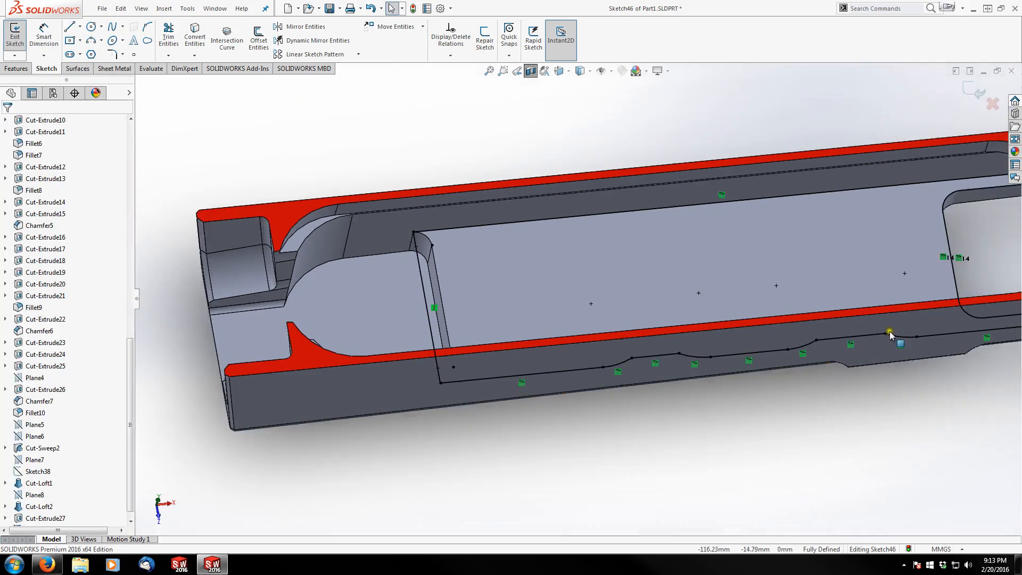
{"action": "scroll", "coordinate": [892, 280], "scroll_direction": "down", "scroll_amount": 4}
{"action": "mouse_move", "coordinate": [780, 272]}
{"action": "middle_mouse_down"}
{"action": "mouse_move", "coordinate": [776, 251]}
{"action": "mouse_move", "coordinate": [771, 259]}
{"action": "middle_mouse_up"}
{"action": "scroll", "coordinate": [771, 259], "scroll_direction": "down", "scroll_amount": 2}
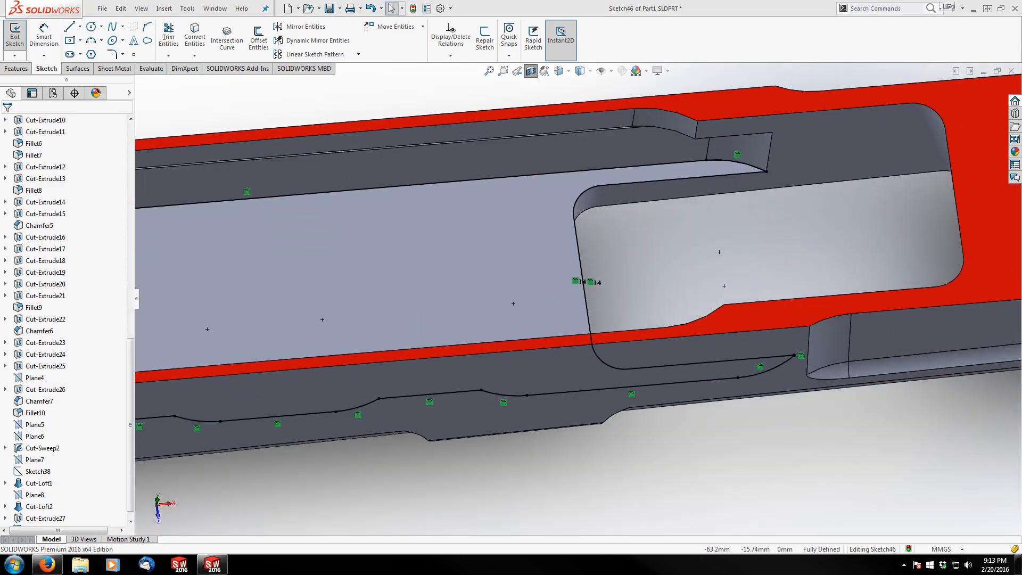
{"action": "left_click", "coordinate": [368, 406]}
{"action": "key", "text": "Delete"}
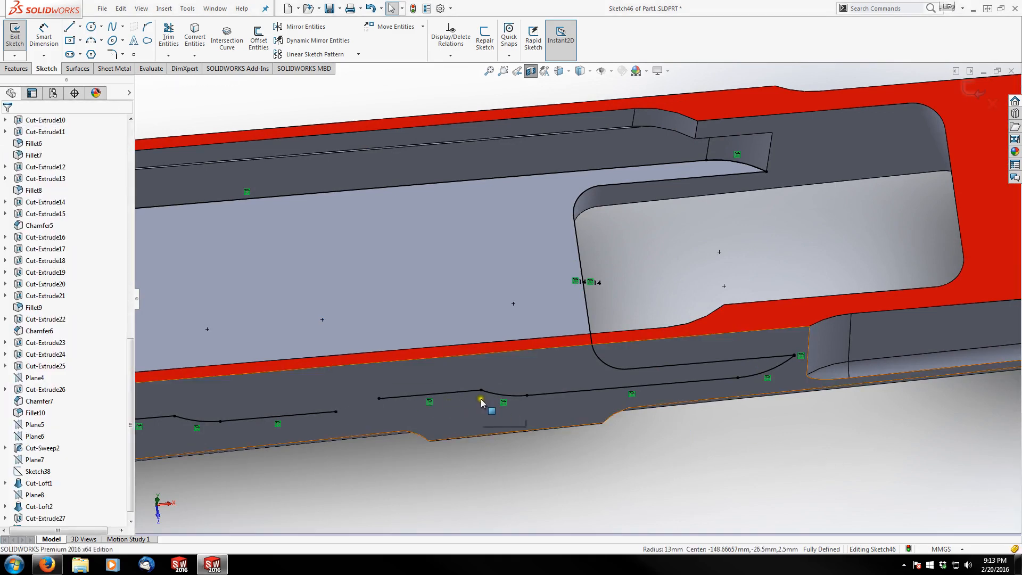
{"action": "left_click", "coordinate": [485, 394]}
{"action": "key", "text": "Delete"}
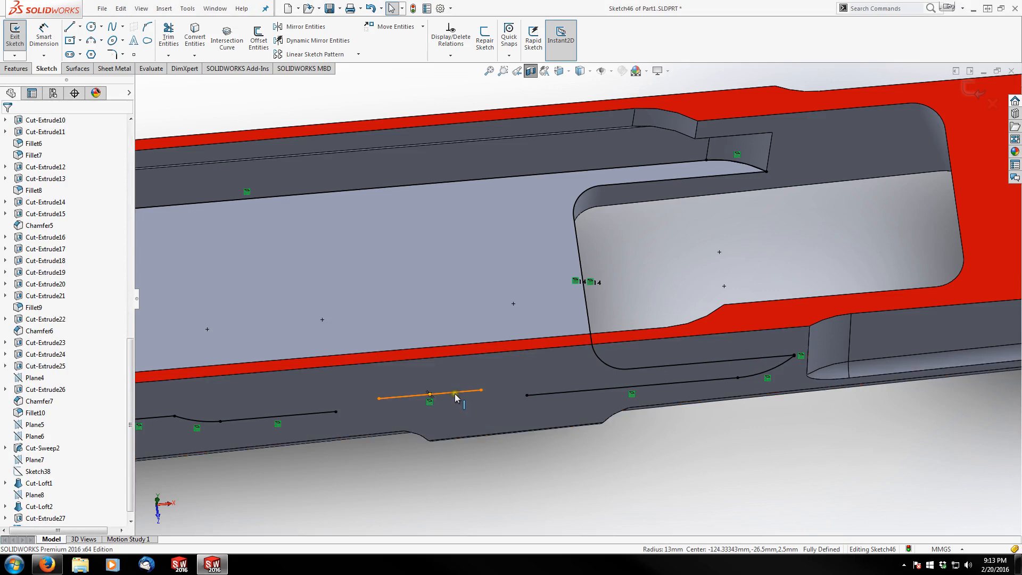
{"action": "left_click", "coordinate": [456, 395]}
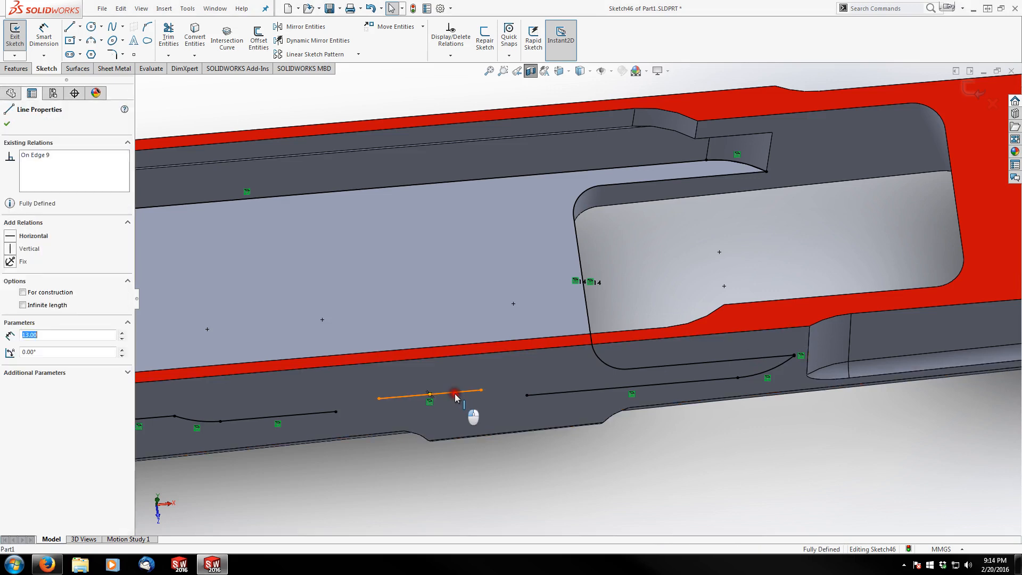
{"action": "key", "text": "Delete"}
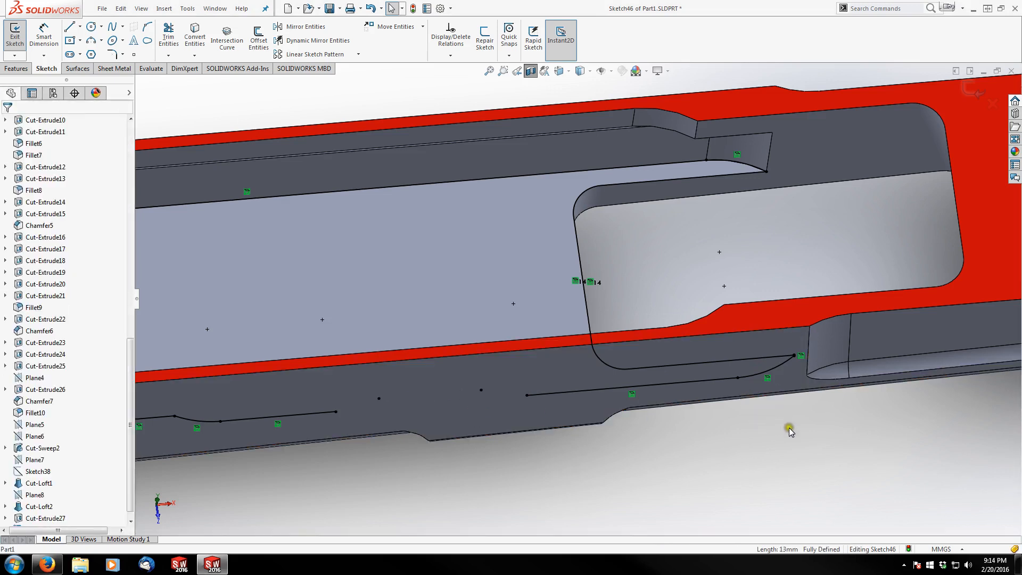
Delete the converted curves around the rectangular opening, including the adjoining side line and both end arcs.
{"action": "left_click", "coordinate": [859, 449]}
{"action": "left_click_drag", "start_coordinate": [858, 448], "coordinate": [498, 283]}
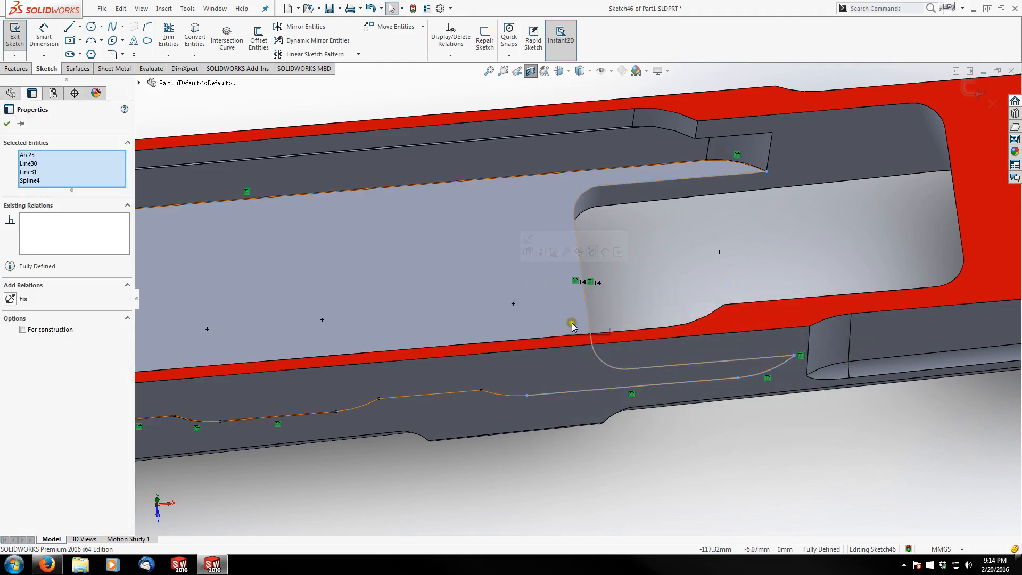
{"action": "key", "text": "Delete"}
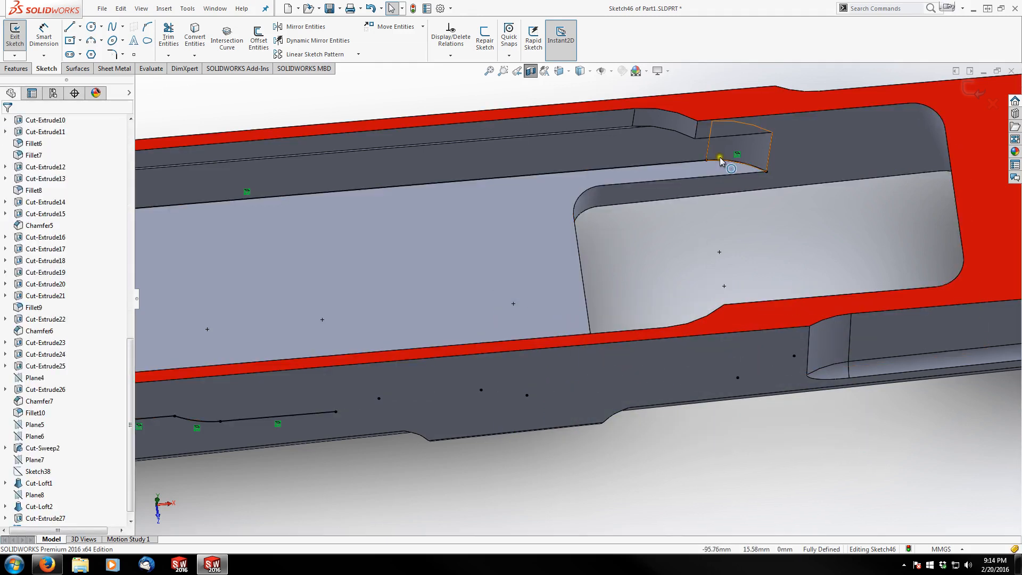
{"action": "left_click", "coordinate": [720, 160]}
{"action": "key", "text": "Delete"}
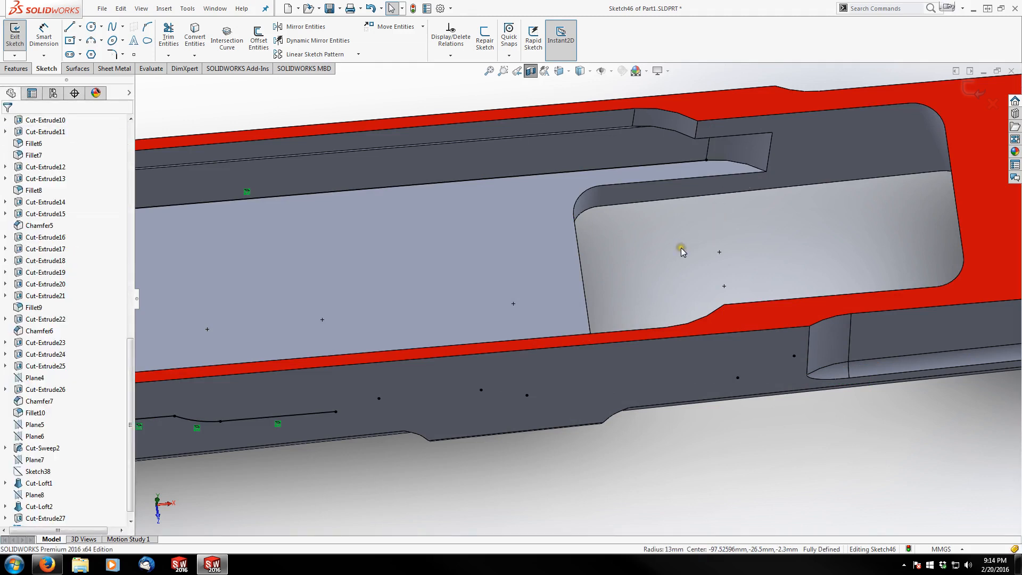
Adjust the ends of the two long side lines beside the rectangular opening with Power trim, extending the notched side's line past the removed notch.
{"action": "left_click", "coordinate": [168, 36]}
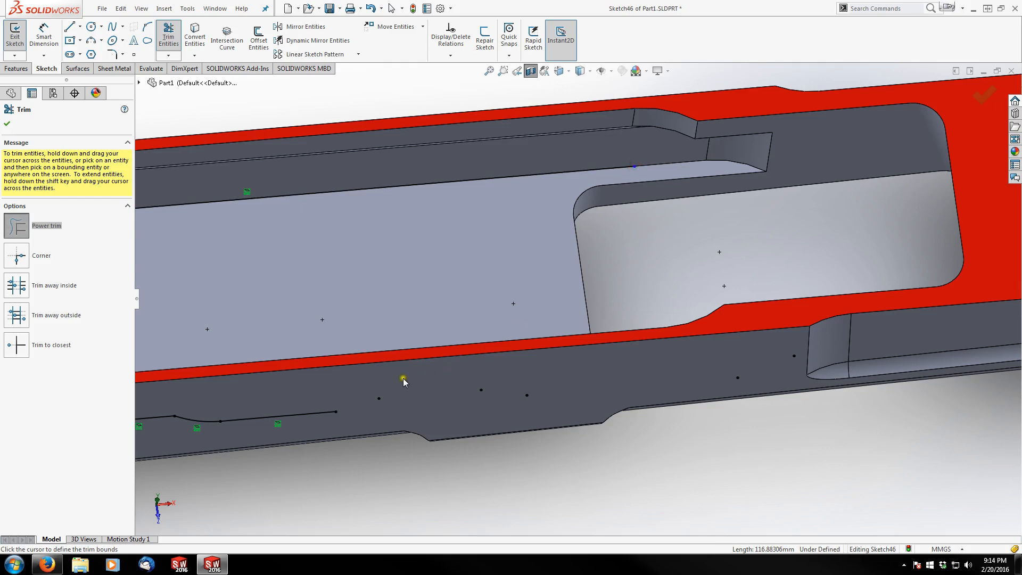
{"action": "mouse_move", "coordinate": [335, 412]}
{"action": "left_mouse_down", "text": "shift"}
{"action": "mouse_move", "coordinate": [569, 417]}
{"action": "mouse_move", "coordinate": [700, 395]}
{"action": "left_mouse_up", "text": "shift"}
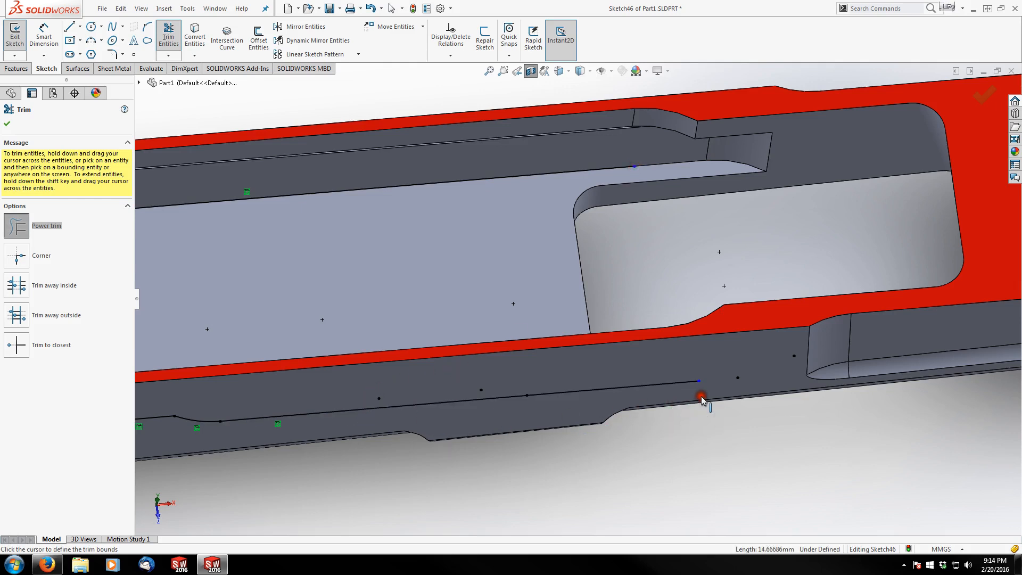
{"action": "key", "text": "Escape"}
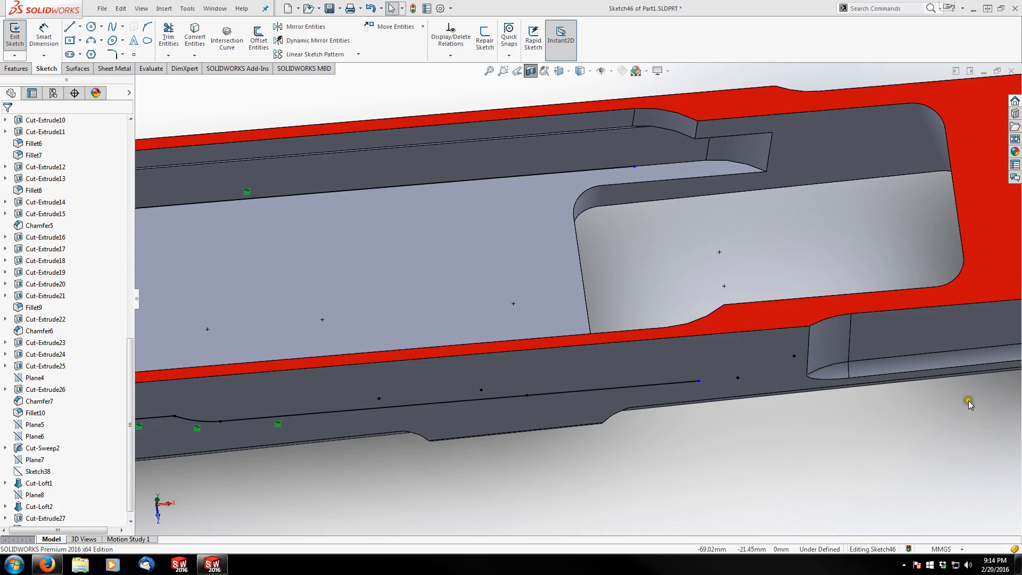
Convert the curved step edges on the pocket's two opposite side walls near the rectangular opening into sketch arcs.
{"action": "left_click", "coordinate": [685, 137]}
{"action": "scroll", "coordinate": [700, 285], "scroll_direction": "up", "scroll_amount": 1}
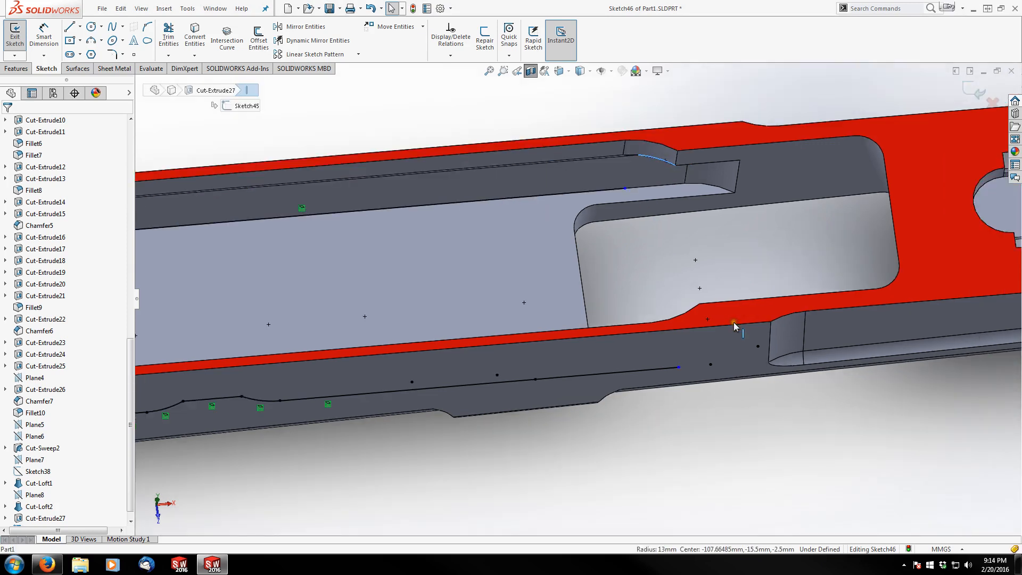
{"action": "scroll", "coordinate": [671, 294], "scroll_direction": "down", "scroll_amount": 1}
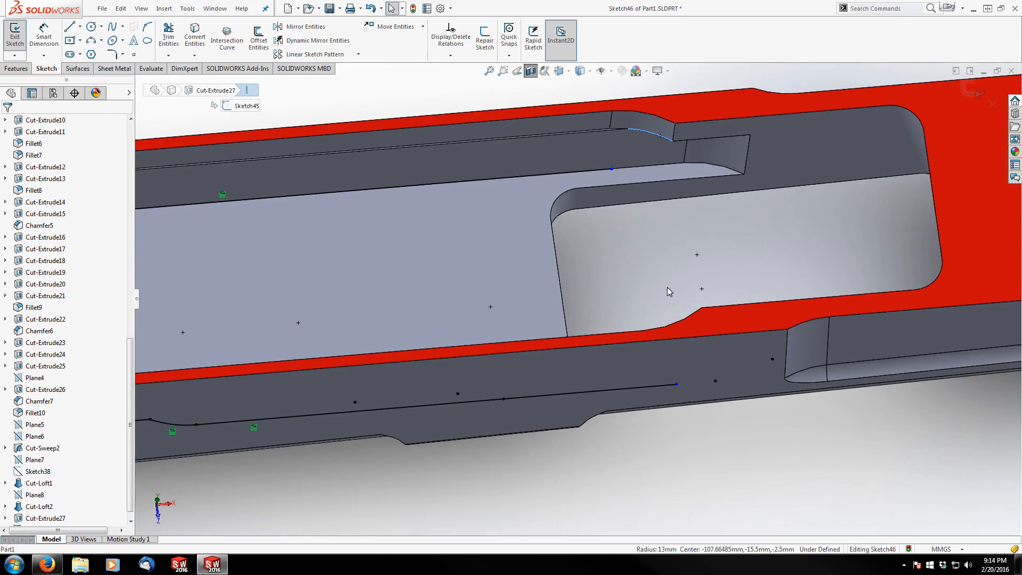
{"action": "middle_click_drag", "start_coordinate": [672, 293], "coordinate": [689, 384]}
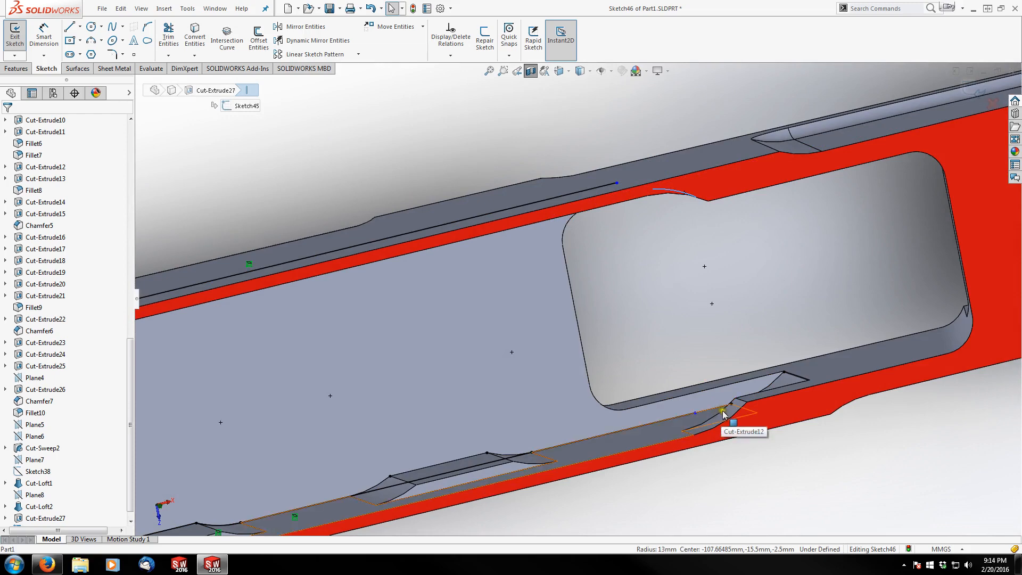
{"action": "left_click", "coordinate": [722, 411], "text": "ctrl"}
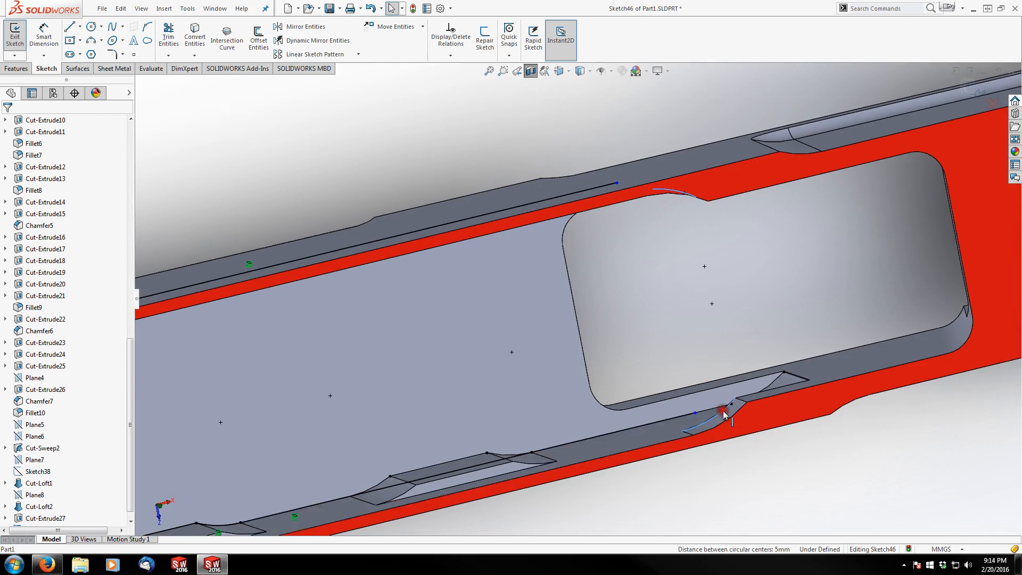
{"action": "left_click", "coordinate": [195, 33]}
{"action": "middle_click_drag", "start_coordinate": [681, 292], "coordinate": [665, 219]}
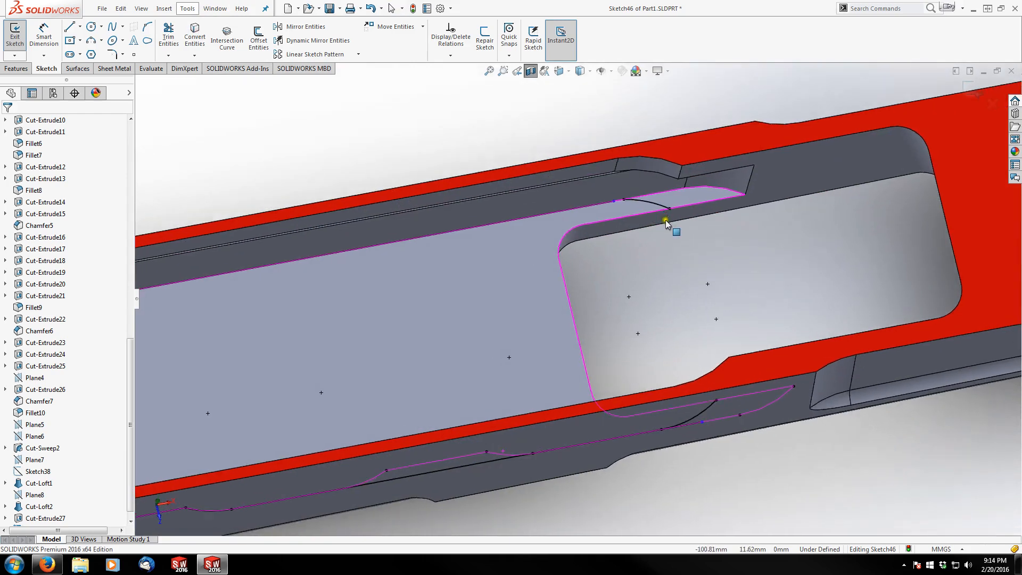
Extend the long side line opposite the notched side to the start of its converted arc with Power trim.
{"action": "left_click", "coordinate": [168, 33]}
{"action": "scroll", "coordinate": [638, 211], "scroll_direction": "down", "scroll_amount": 3}
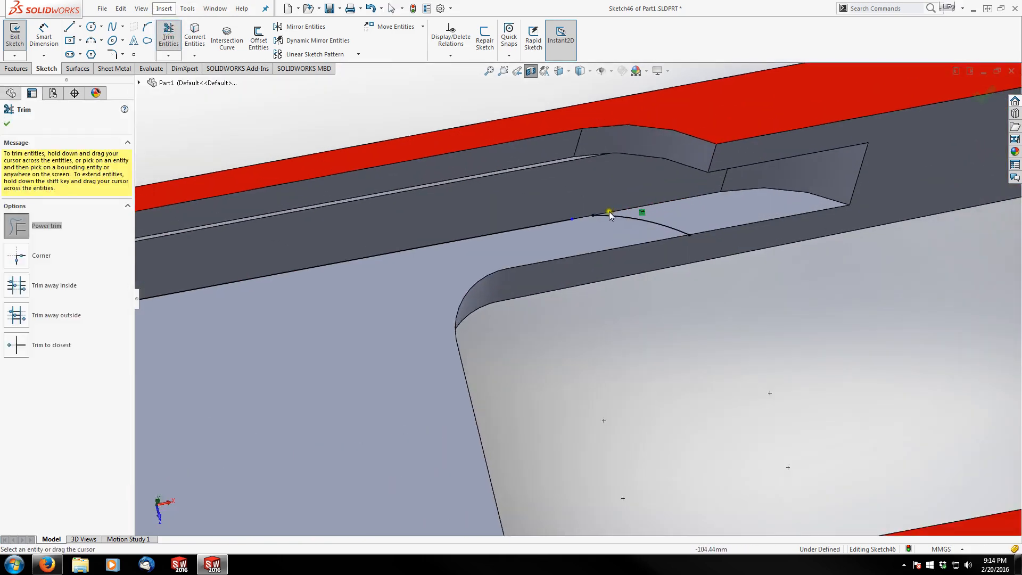
{"action": "mouse_move", "coordinate": [606, 212]}
{"action": "left_mouse_down"}
{"action": "mouse_move", "coordinate": [552, 214]}
{"action": "mouse_move", "coordinate": [622, 216]}
{"action": "left_mouse_up"}
{"action": "scroll", "coordinate": [580, 211], "scroll_direction": "down", "scroll_amount": 5}
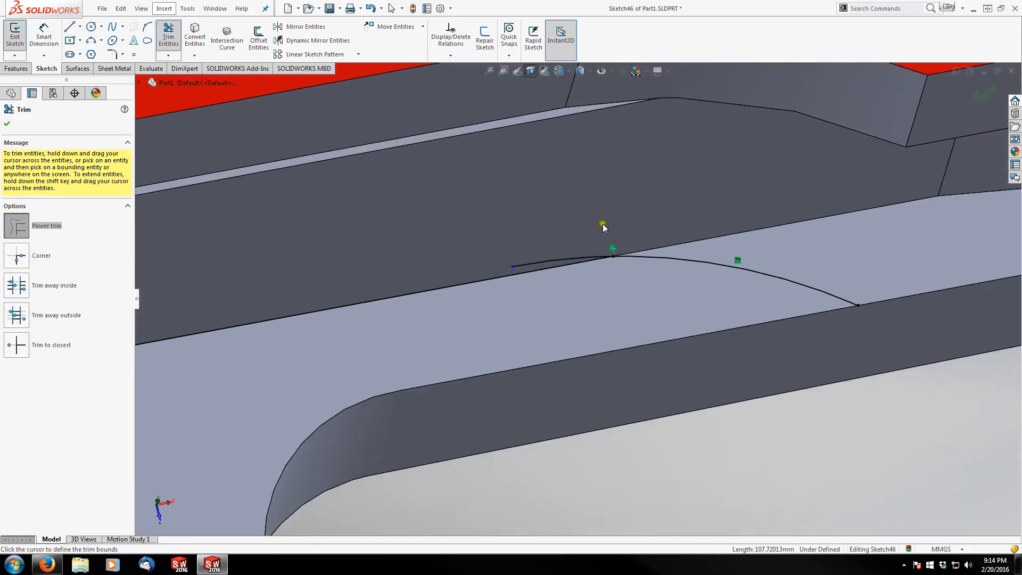
{"action": "left_click", "coordinate": [567, 261]}
{"action": "scroll", "coordinate": [689, 309], "scroll_direction": "up", "scroll_amount": 6}
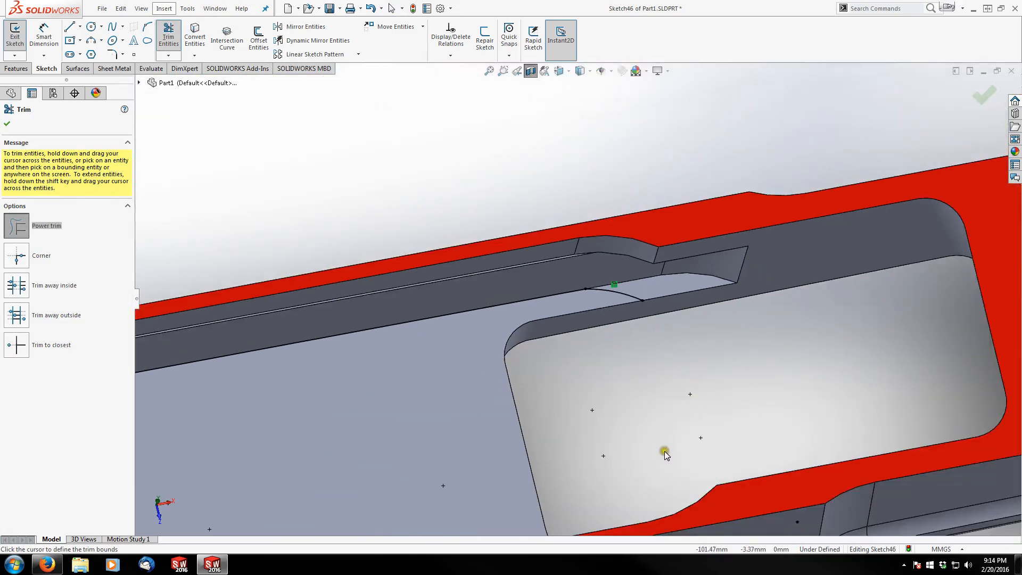
Trim the notched side's long line back to the start of its converted arc near the rectangular opening.
{"action": "scroll", "coordinate": [664, 451], "scroll_direction": "up", "scroll_amount": 3}
{"action": "scroll", "coordinate": [664, 451], "scroll_direction": "down", "scroll_amount": 4}
{"action": "left_click_drag", "start_coordinate": [614, 410], "coordinate": [649, 373]}
{"action": "scroll", "coordinate": [612, 203], "scroll_direction": "up", "scroll_amount": 3}
{"action": "scroll", "coordinate": [595, 226], "scroll_direction": "down", "scroll_amount": 2}
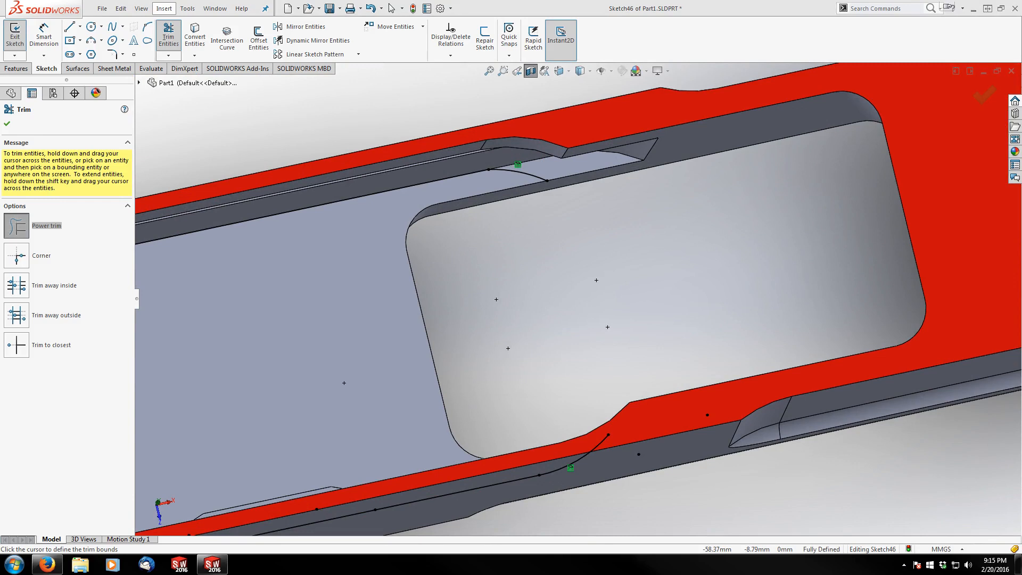
{"action": "left_click", "coordinate": [534, 240]}
{"action": "left_click", "coordinate": [491, 224]}
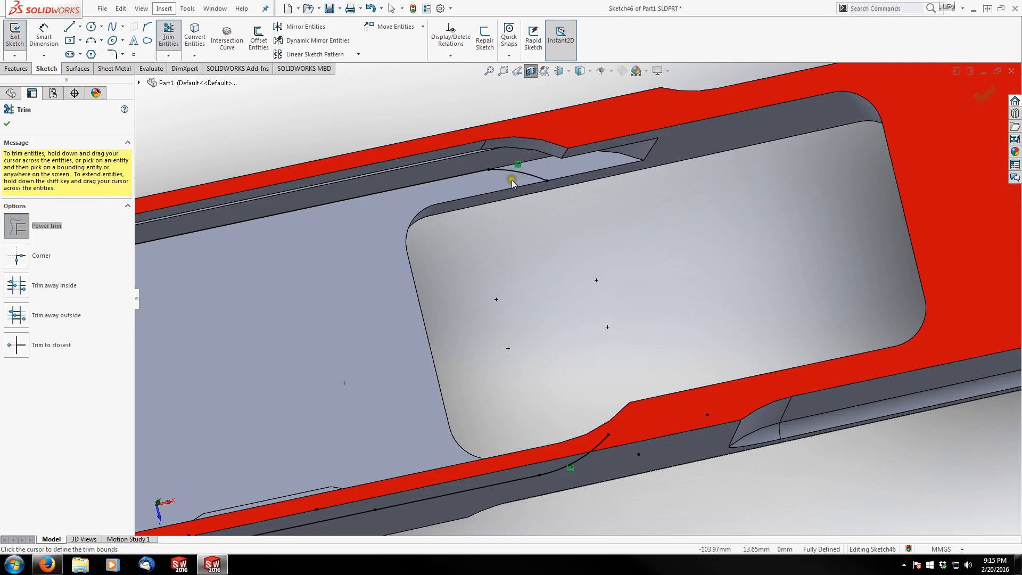
Draw a vertical line across the rectangular opening between the free ends of the two converted arcs to close the profile.
{"action": "left_click", "coordinate": [69, 26]}
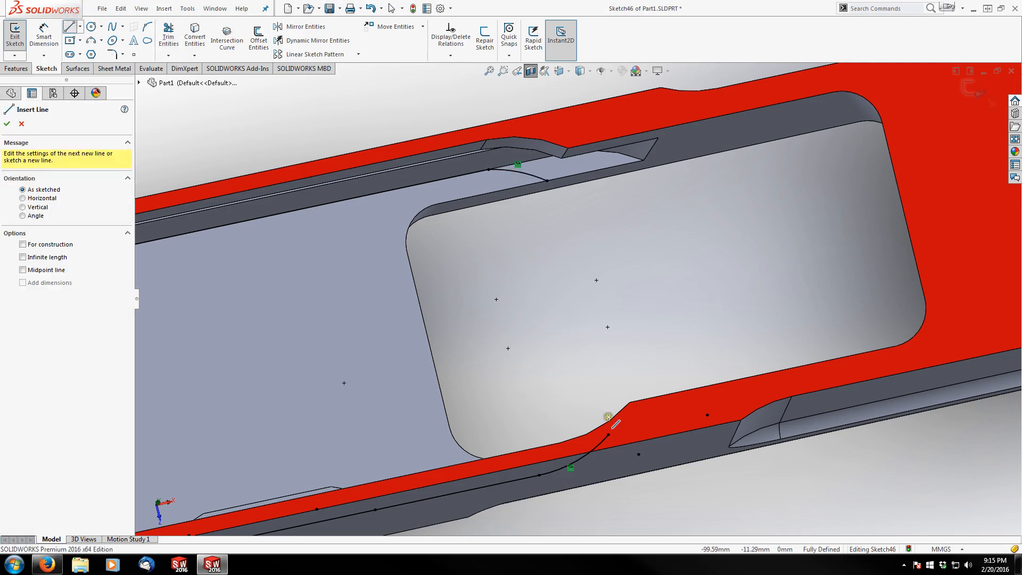
{"action": "left_click", "coordinate": [608, 434]}
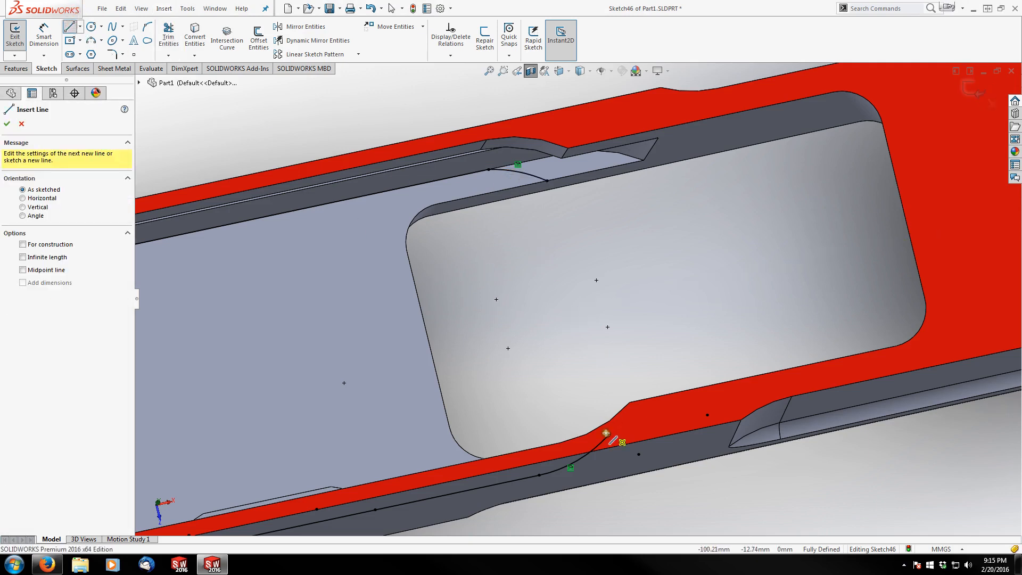
{"action": "left_click", "coordinate": [549, 182]}
{"action": "key", "text": "Escape"}
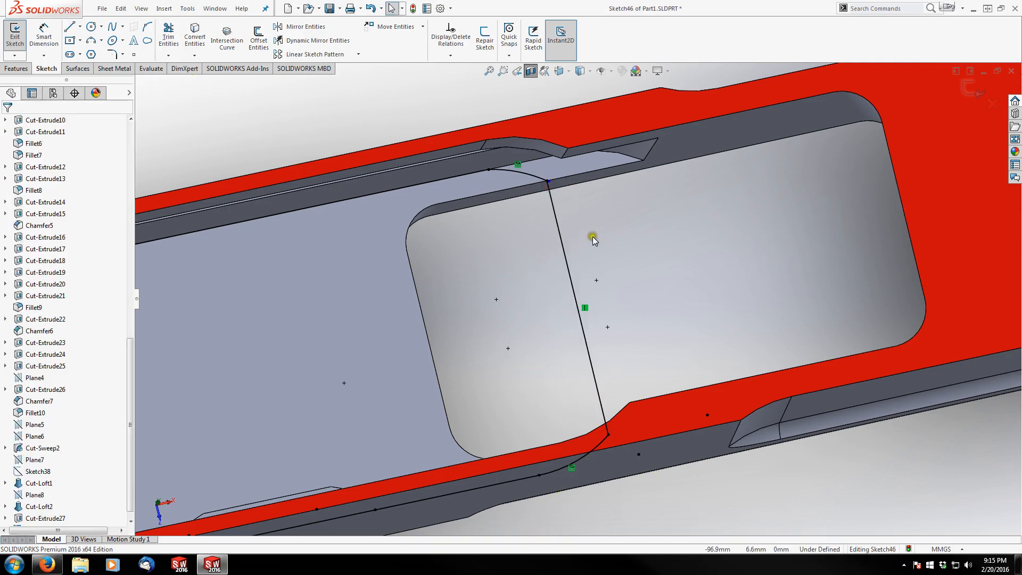
Remove the edge relation from the converted arc on the side opposite the notched side line.
{"action": "scroll", "coordinate": [582, 186], "scroll_direction": "down", "scroll_amount": 5}
{"action": "scroll", "coordinate": [507, 193], "scroll_direction": "down", "scroll_amount": 3}
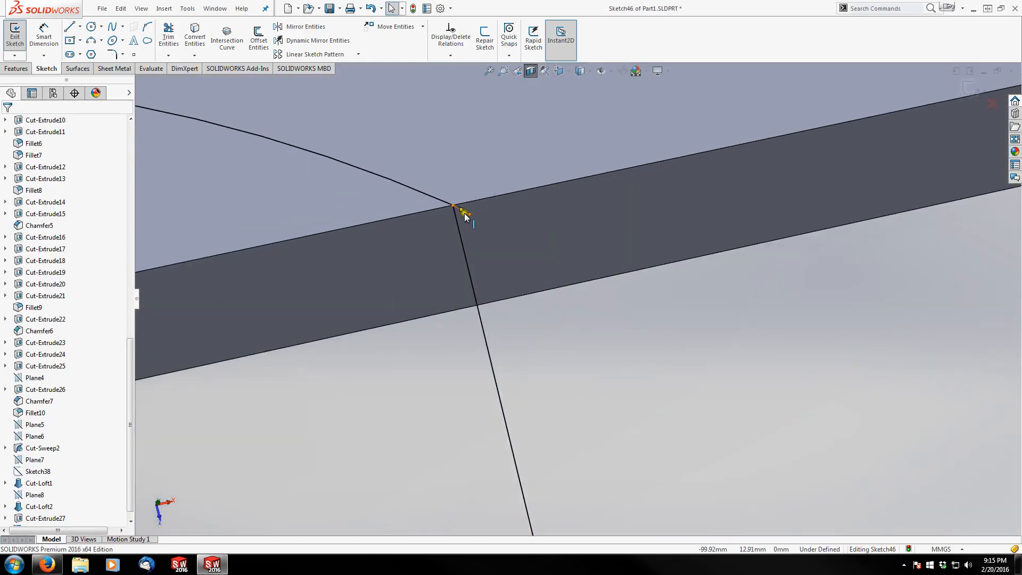
{"action": "left_click", "coordinate": [464, 213]}
{"action": "left_click", "coordinate": [479, 235]}
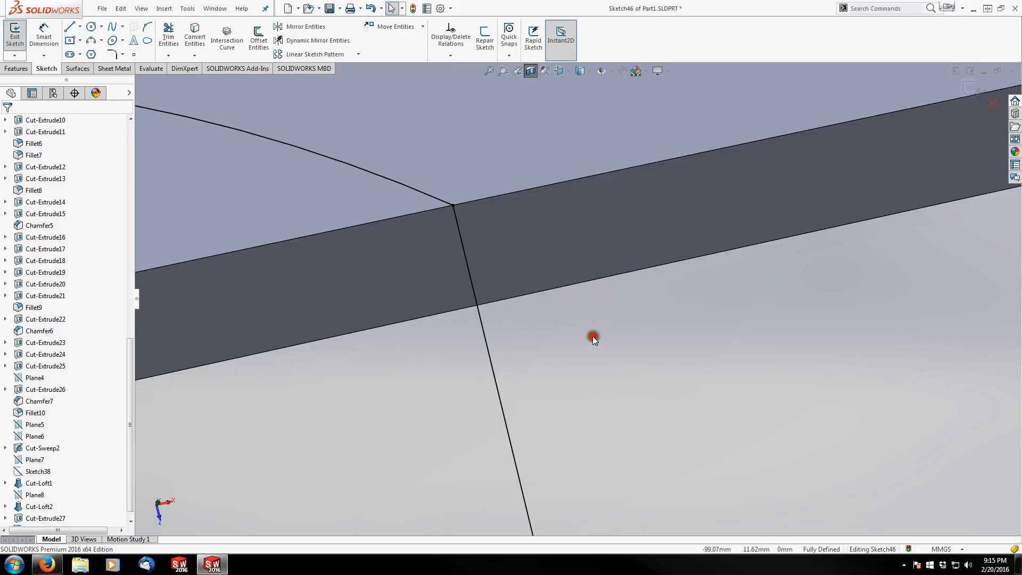
{"action": "scroll", "coordinate": [593, 339], "scroll_direction": "up", "scroll_amount": 4}
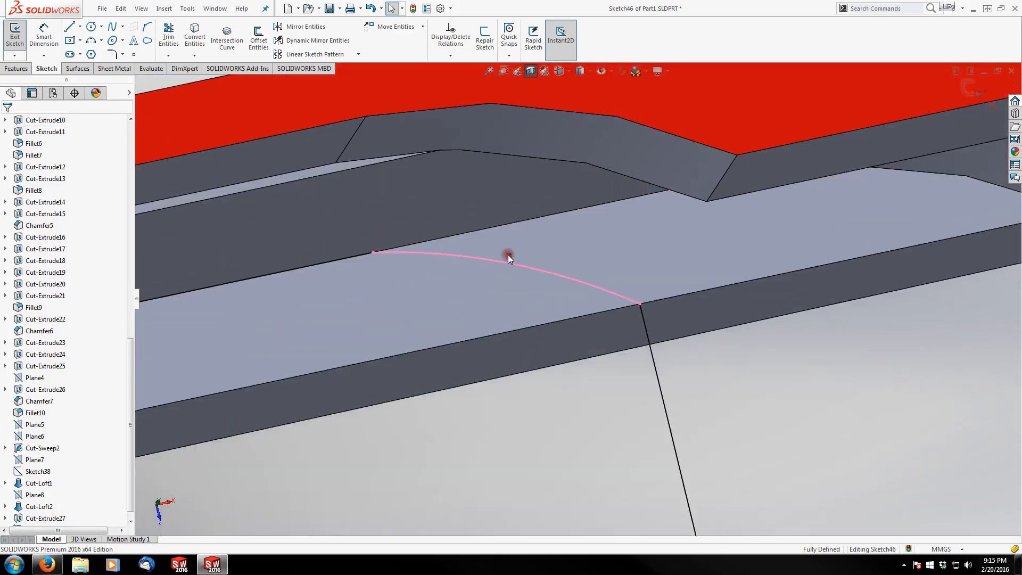
{"action": "key", "text": "Delete"}
{"action": "left_click", "coordinate": [512, 422]}
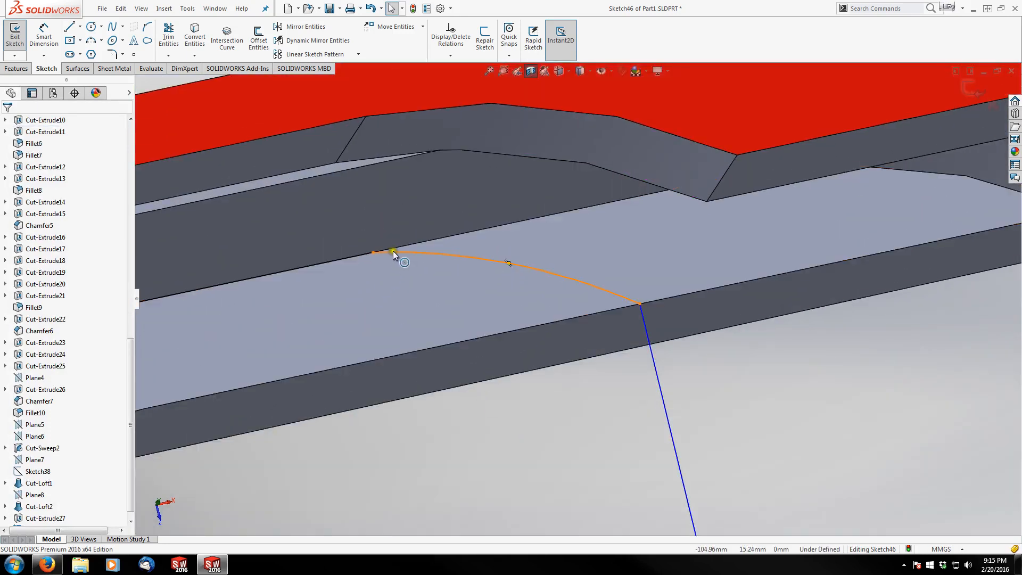
Make the freed arc tangent to its adjoining long side line.
{"action": "left_click", "coordinate": [393, 254]}
{"action": "left_click", "coordinate": [351, 255], "text": "ctrl"}
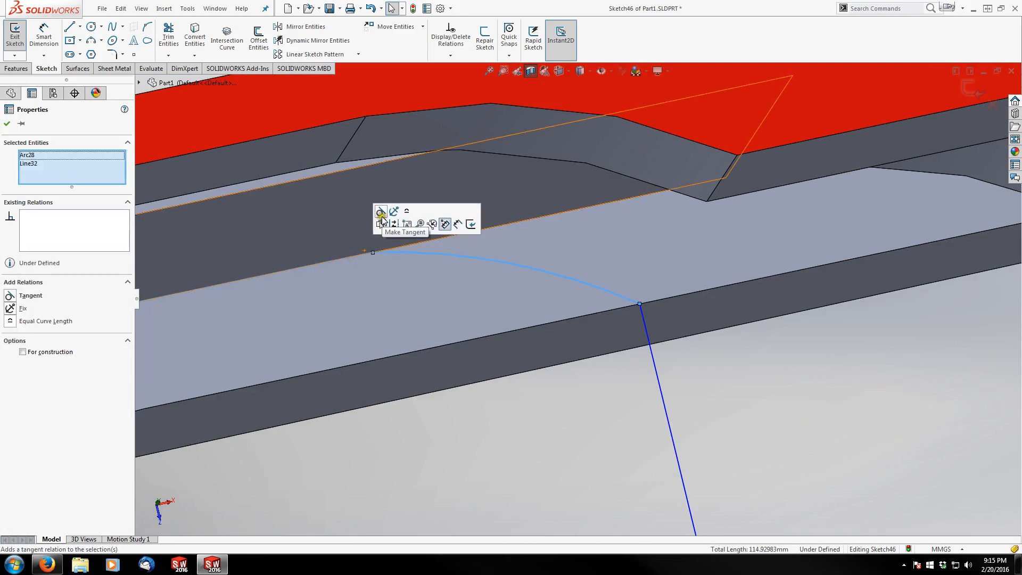
{"action": "left_click", "coordinate": [381, 213]}
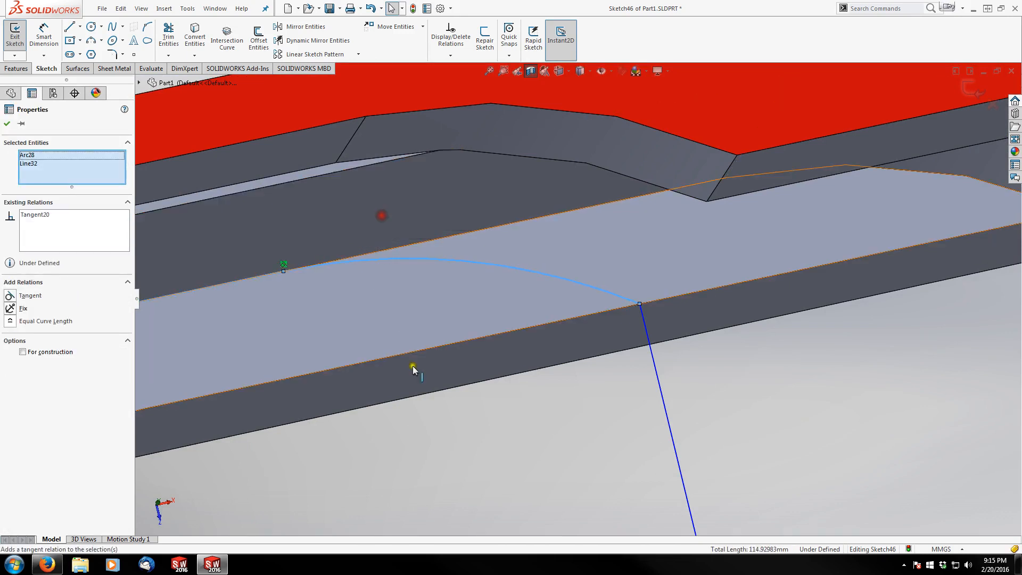
{"action": "left_click", "coordinate": [449, 259]}
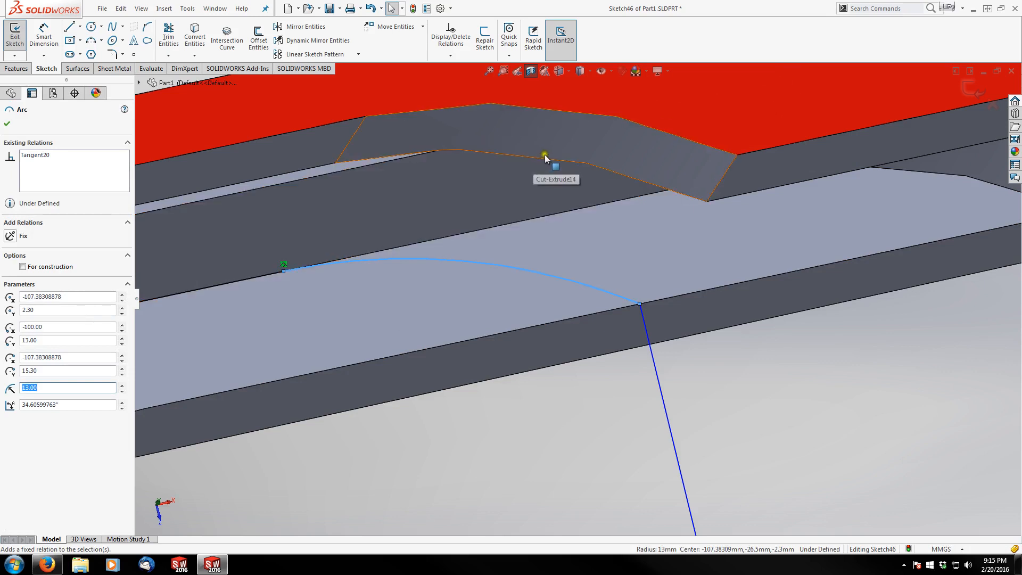
{"action": "left_click", "coordinate": [705, 384]}
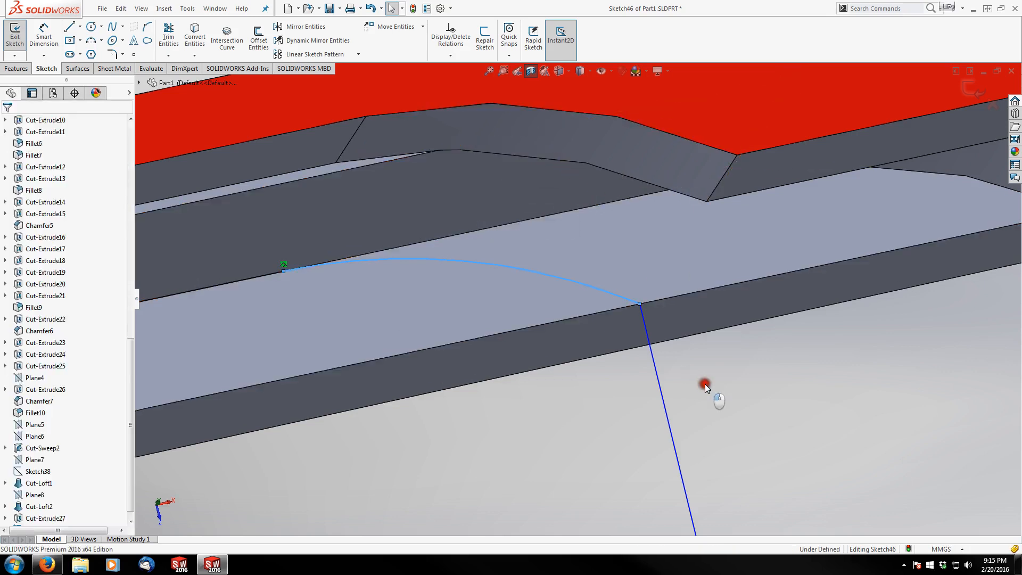
Apply an Equal relation between the two end arcs on opposite sides of the profile.
{"action": "scroll", "coordinate": [704, 384], "scroll_direction": "up", "scroll_amount": 6}
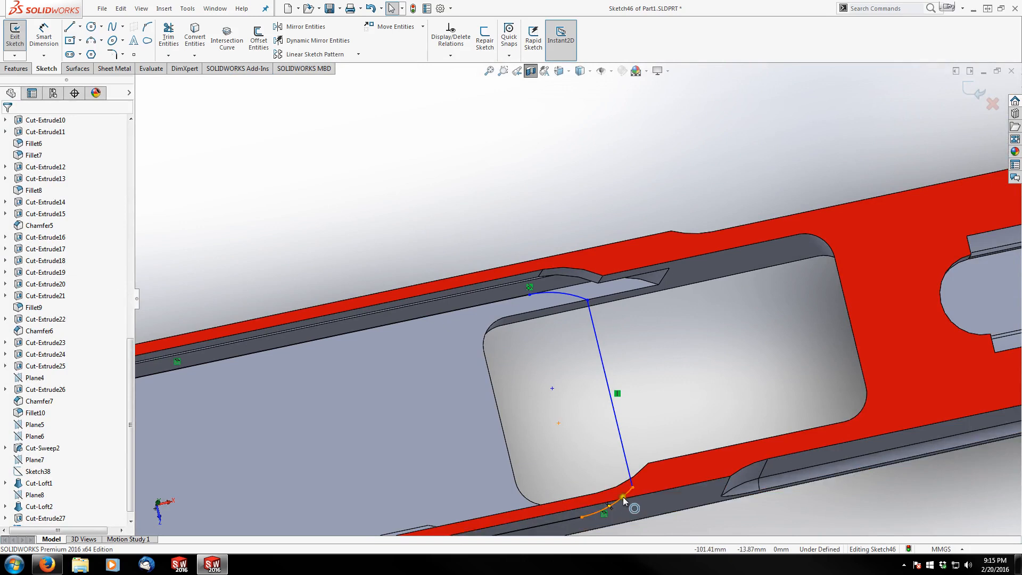
{"action": "left_click", "coordinate": [623, 501]}
{"action": "left_click", "coordinate": [574, 294], "text": "ctrl"}
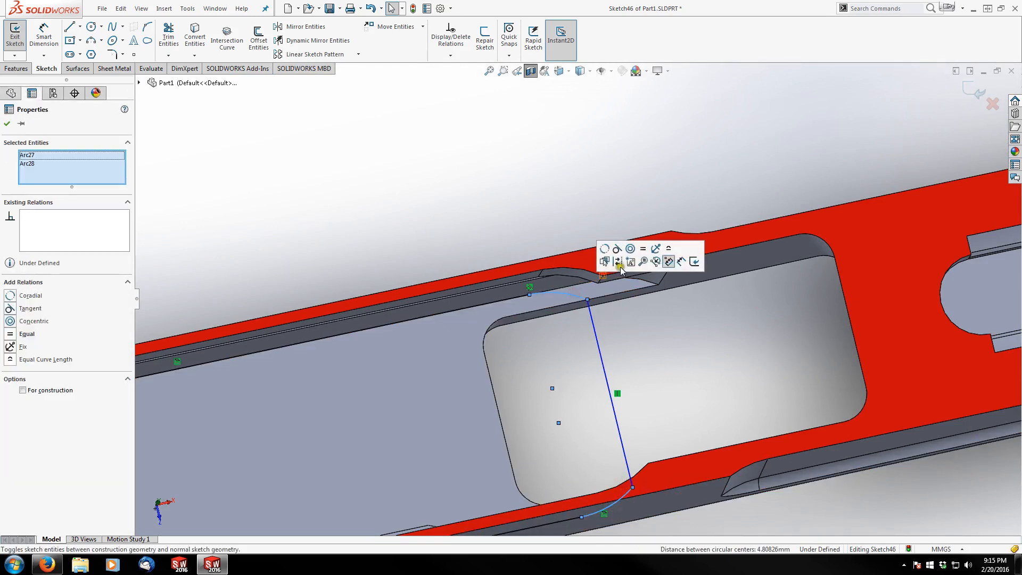
{"action": "left_click", "coordinate": [643, 249]}
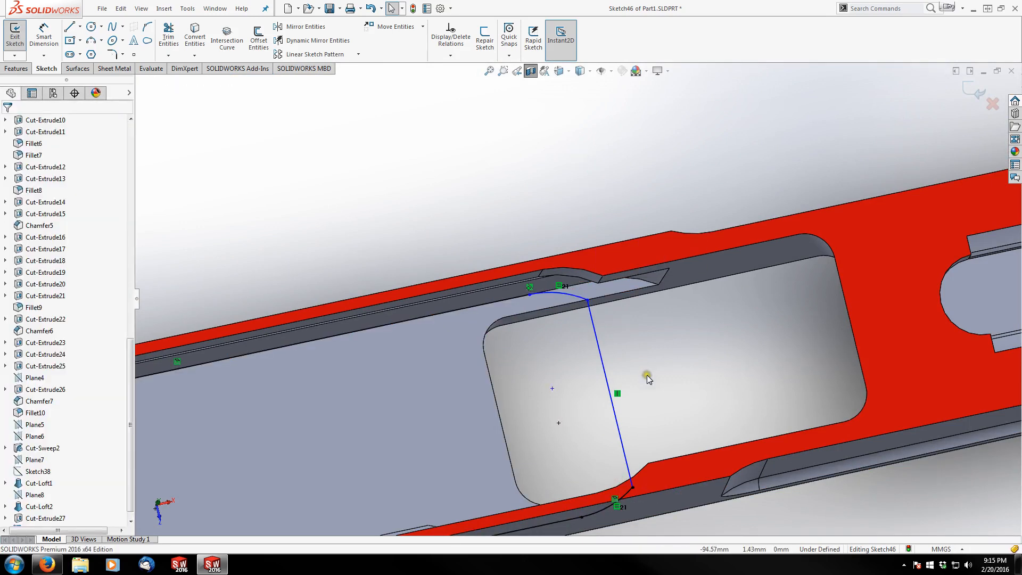
Make the freed arc's endpoint at the closing line coincident with the rectangular opening's adjacent long edge.
{"action": "scroll", "coordinate": [611, 329], "scroll_direction": "down", "scroll_amount": 4}
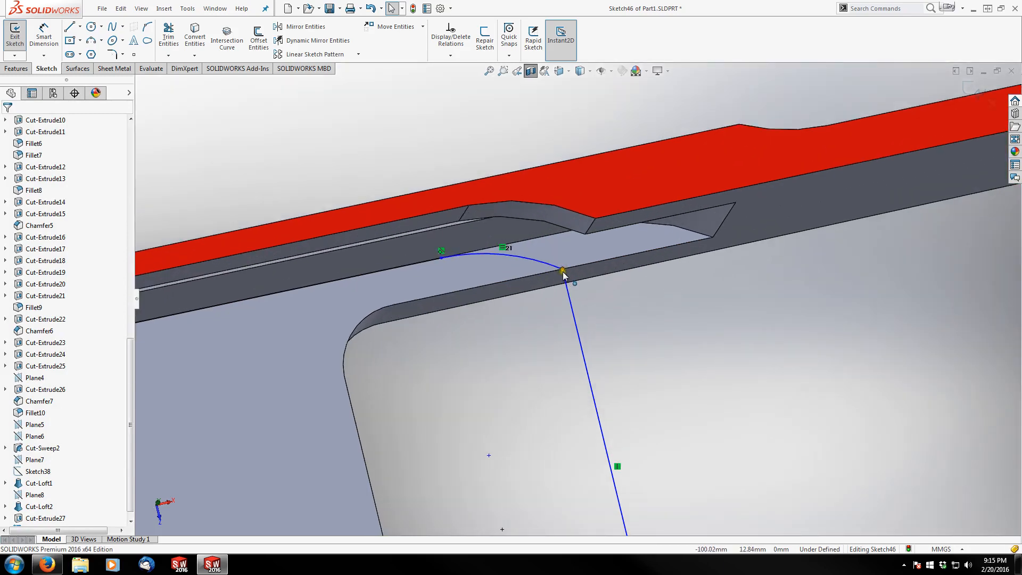
{"action": "left_click", "coordinate": [563, 271]}
{"action": "left_click", "coordinate": [582, 285], "text": "ctrl"}
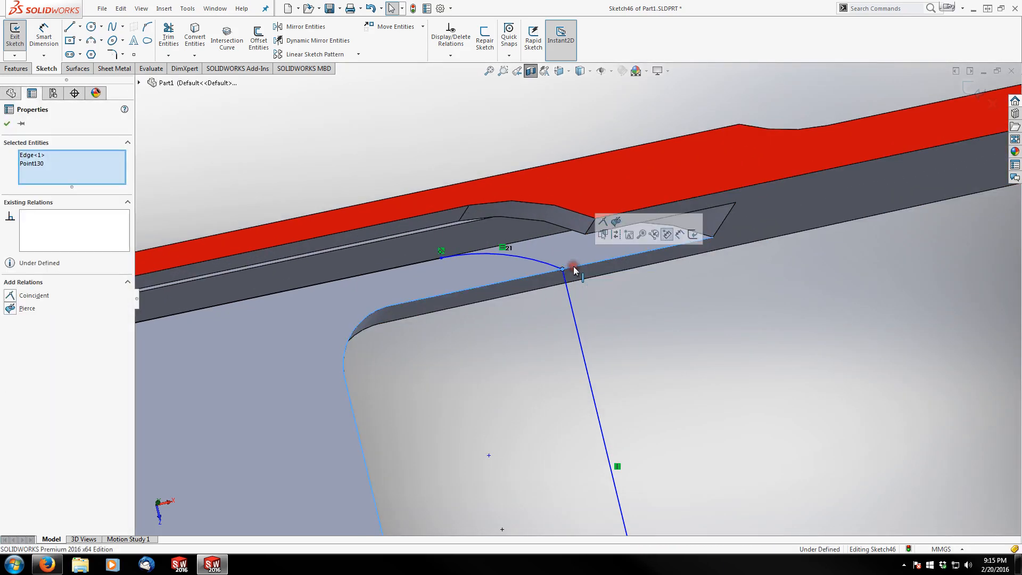
{"action": "left_click", "coordinate": [605, 225]}
{"action": "scroll", "coordinate": [612, 351], "scroll_direction": "up", "scroll_amount": 4}
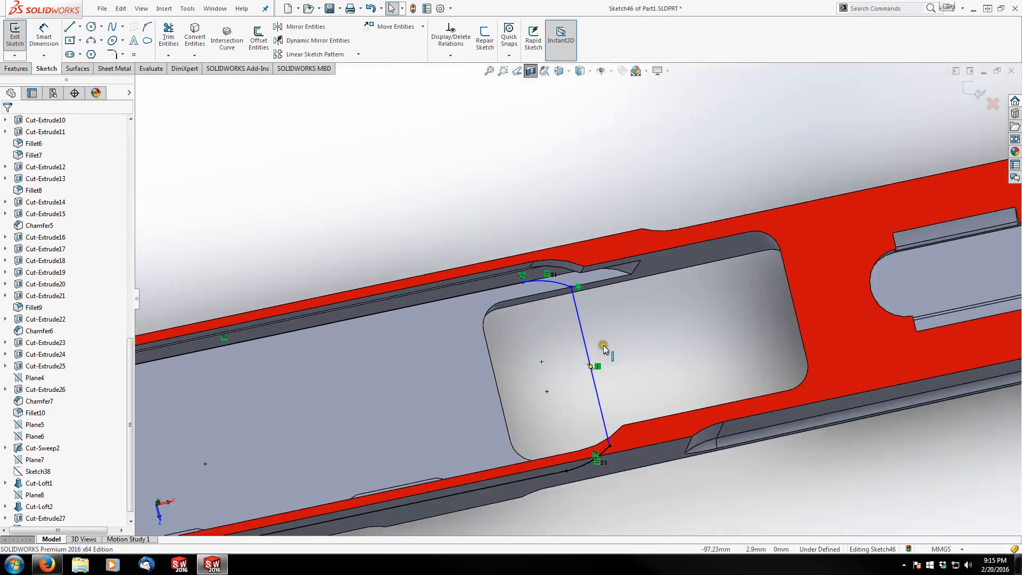
Make the closing line's other endpoint, on the notched side, coincident with the opening's opposite long edge.
{"action": "mouse_move", "coordinate": [583, 339]}
{"action": "left_mouse_down"}
{"action": "mouse_move", "coordinate": [611, 334]}
{"action": "mouse_move", "coordinate": [562, 347]}
{"action": "mouse_move", "coordinate": [607, 336]}
{"action": "mouse_move", "coordinate": [585, 347]}
{"action": "mouse_move", "coordinate": [609, 369]}
{"action": "mouse_move", "coordinate": [611, 410]}
{"action": "left_mouse_up"}
{"action": "scroll", "coordinate": [611, 410], "scroll_direction": "down", "scroll_amount": 5}
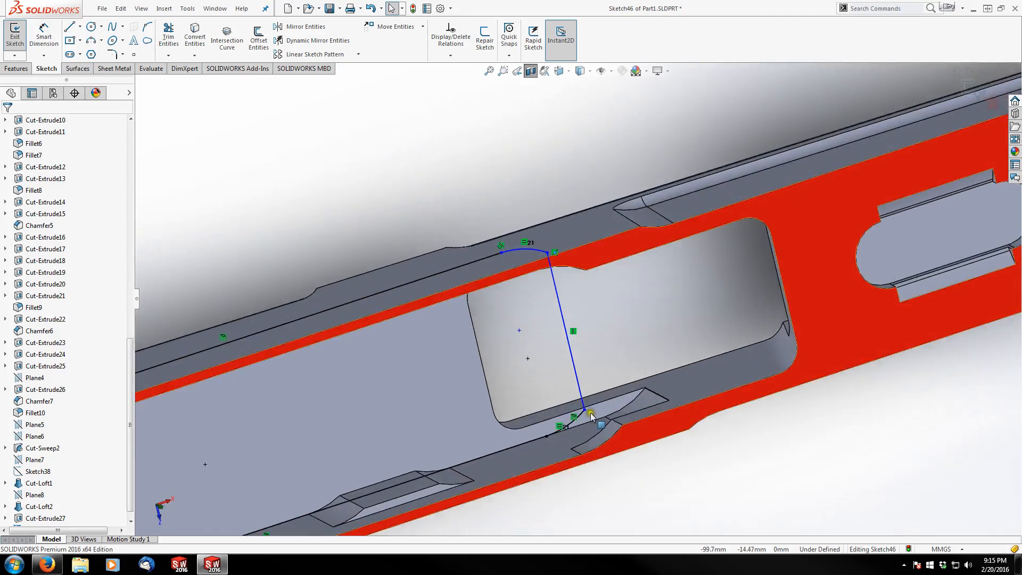
{"action": "left_click", "coordinate": [577, 369]}
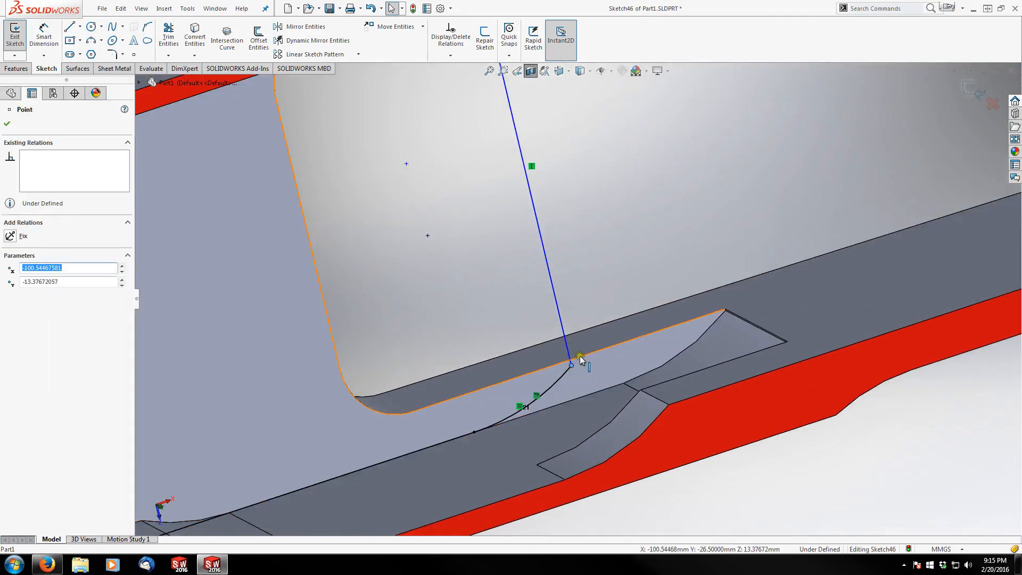
{"action": "left_click", "coordinate": [580, 358], "text": "ctrl"}
{"action": "left_click", "coordinate": [608, 311]}
{"action": "key", "text": "Escape"}
{"action": "scroll", "coordinate": [597, 254], "scroll_direction": "up", "scroll_amount": 5}
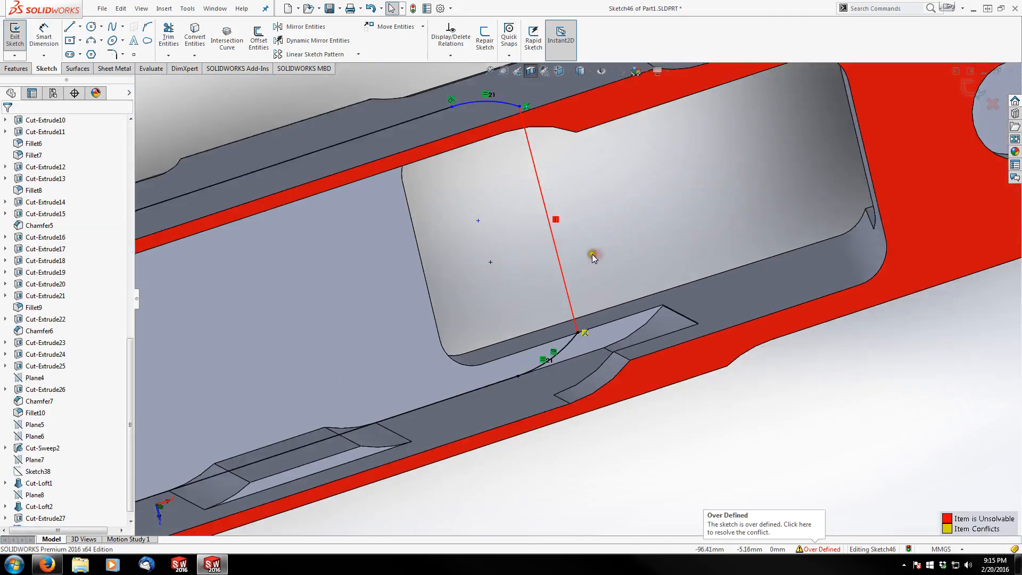
Delete the vertical relation from the closing line across the opening and try moving the line's freed end.
{"action": "mouse_move", "coordinate": [592, 253]}
{"action": "middle_mouse_down"}
{"action": "mouse_move", "coordinate": [583, 209]}
{"action": "mouse_move", "coordinate": [555, 176]}
{"action": "mouse_move", "coordinate": [566, 194]}
{"action": "mouse_move", "coordinate": [562, 154]}
{"action": "mouse_move", "coordinate": [559, 169]}
{"action": "middle_mouse_up"}
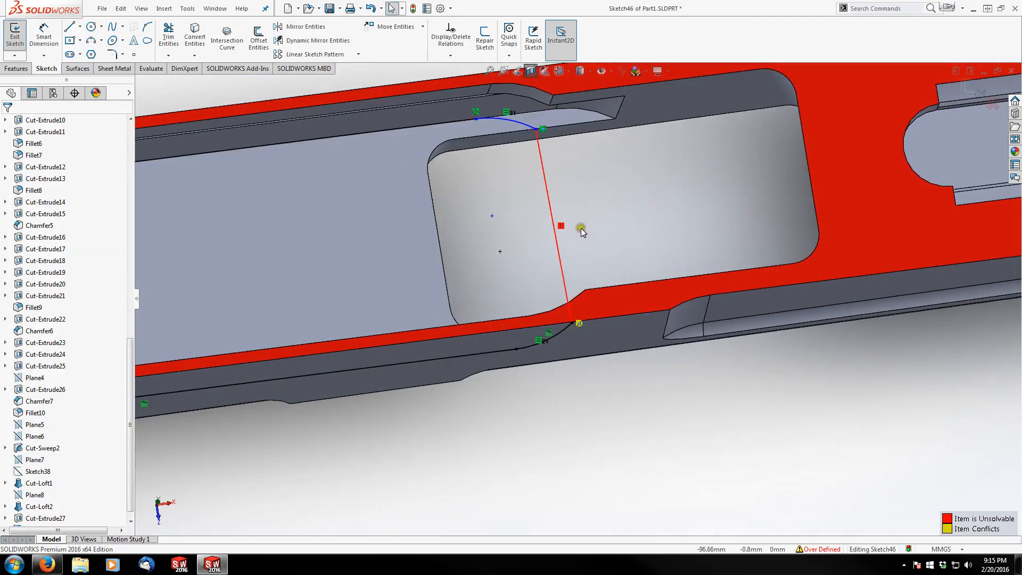
{"action": "left_click", "coordinate": [561, 225]}
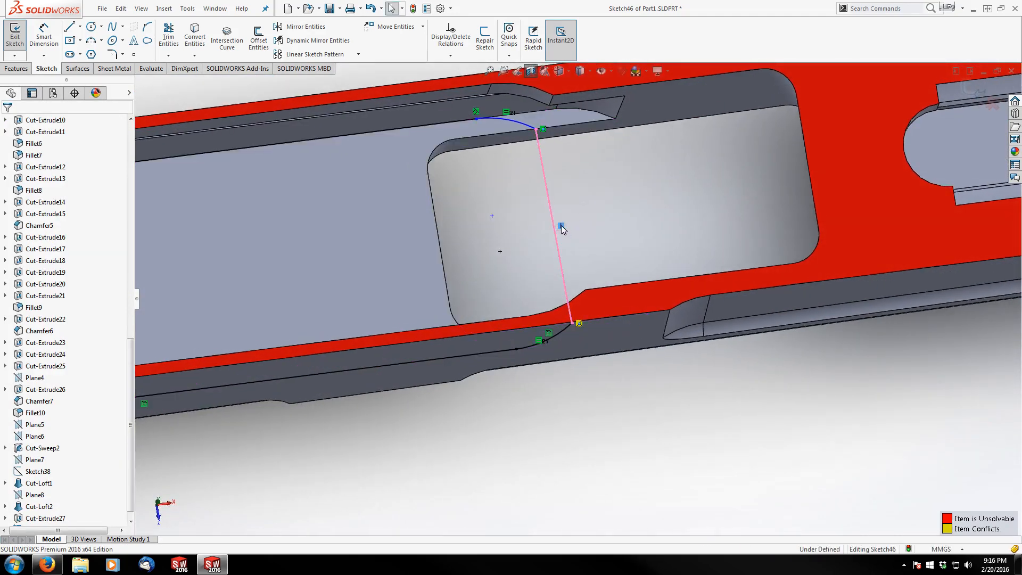
{"action": "key", "text": "Delete"}
{"action": "left_click", "coordinate": [548, 160]}
{"action": "mouse_move", "coordinate": [556, 158]}
{"action": "left_mouse_down"}
{"action": "mouse_move", "coordinate": [584, 162]}
{"action": "mouse_move", "coordinate": [545, 180]}
{"action": "left_mouse_up"}
{"action": "left_click", "coordinate": [507, 170]}
{"action": "mouse_move", "coordinate": [536, 134]}
{"action": "left_mouse_down"}
{"action": "mouse_move", "coordinate": [511, 134]}
{"action": "mouse_move", "coordinate": [570, 139]}
{"action": "mouse_move", "coordinate": [538, 152]}
{"action": "left_mouse_up"}
Apply a Vertical relation to the closing line across the rectangular opening.
{"action": "left_click", "coordinate": [541, 174]}
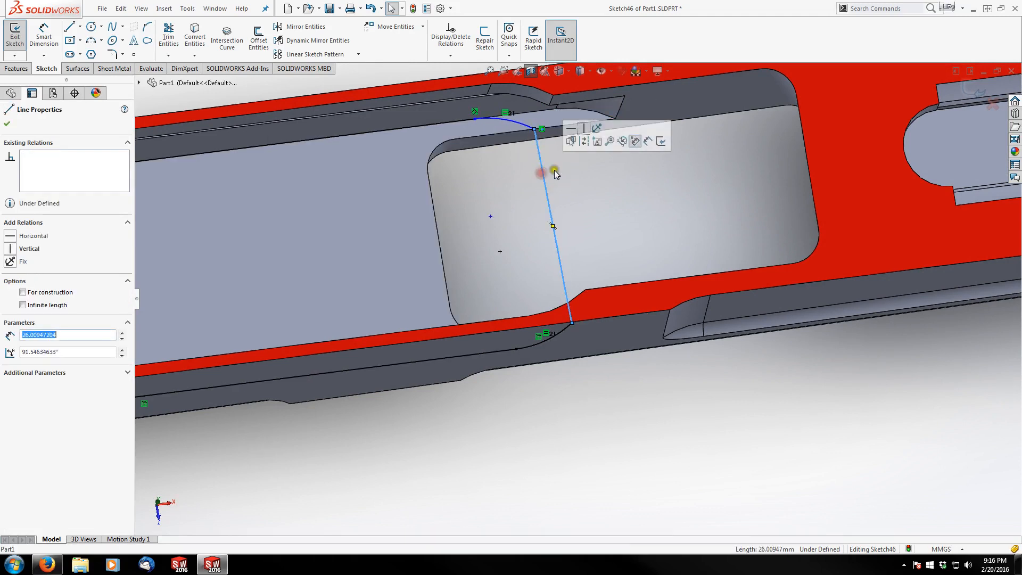
{"action": "left_click", "coordinate": [583, 128]}
{"action": "left_click", "coordinate": [599, 201]}
{"action": "left_click", "coordinate": [507, 200]}
Start an extruded cut from the closed profile on the pocket floor and try the Up To Next end condition.
{"action": "scroll", "coordinate": [507, 202], "scroll_direction": "up", "scroll_amount": 6}
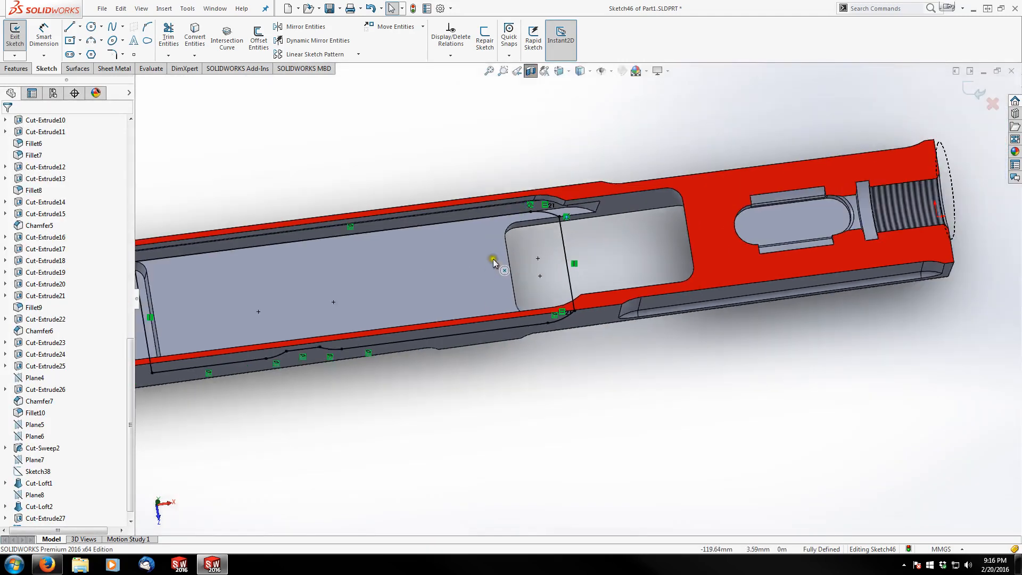
{"action": "middle_click_drag", "start_coordinate": [491, 275], "coordinate": [453, 234]}
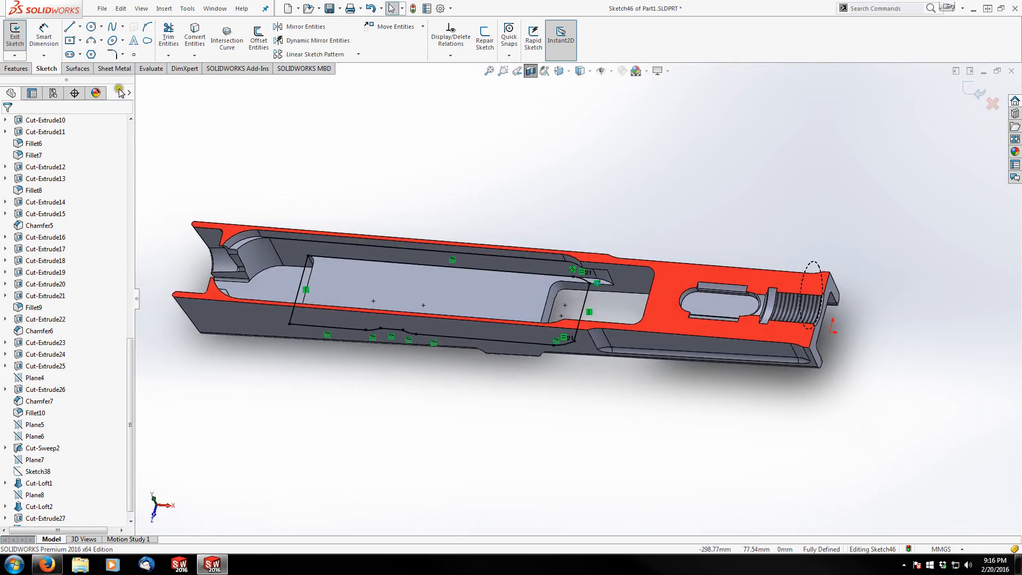
{"action": "left_click", "coordinate": [15, 69]}
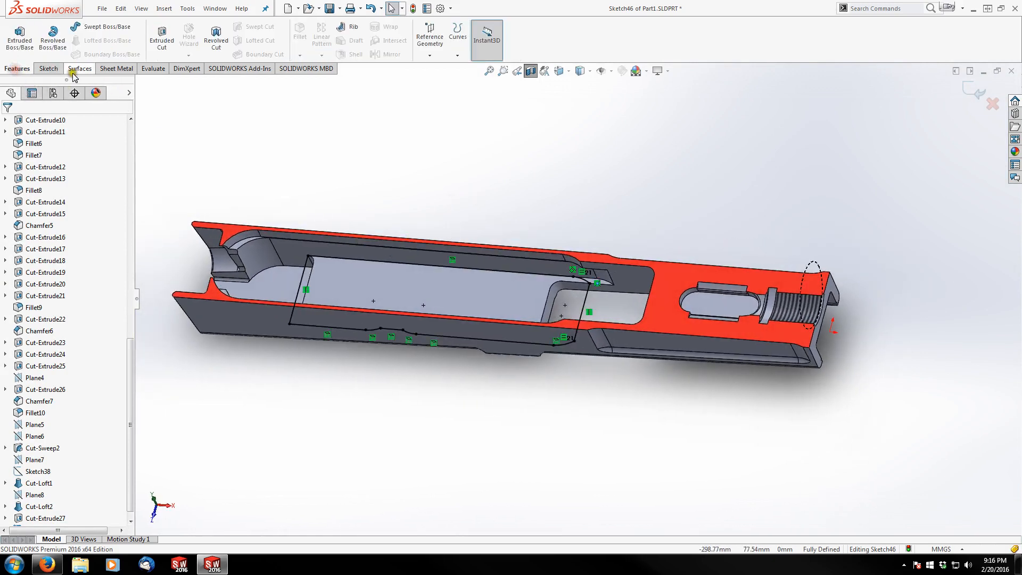
{"action": "left_click", "coordinate": [162, 38]}
{"action": "scroll", "coordinate": [250, 290], "scroll_direction": "down", "scroll_amount": 4}
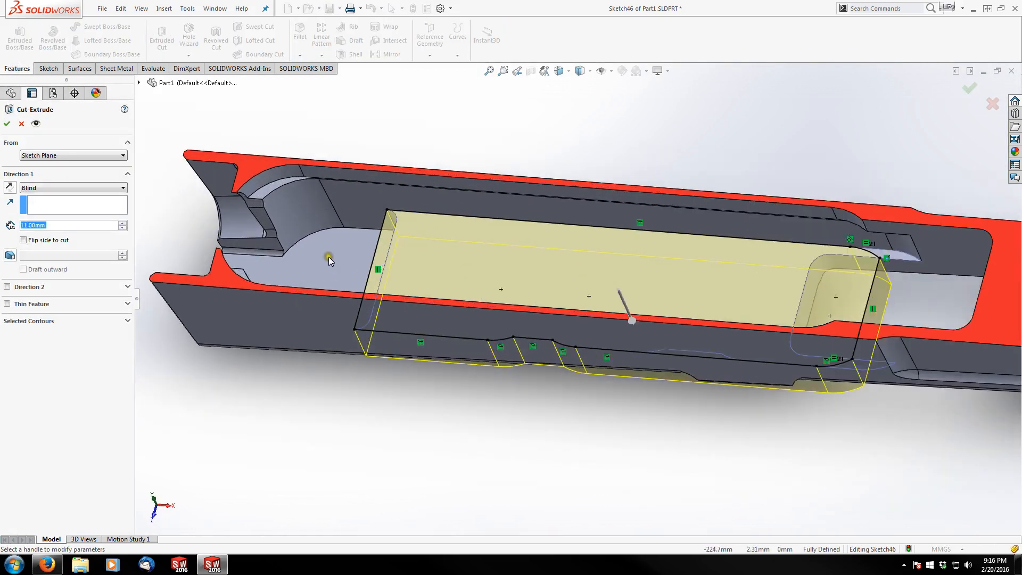
{"action": "middle_click_drag", "start_coordinate": [338, 247], "coordinate": [367, 254]}
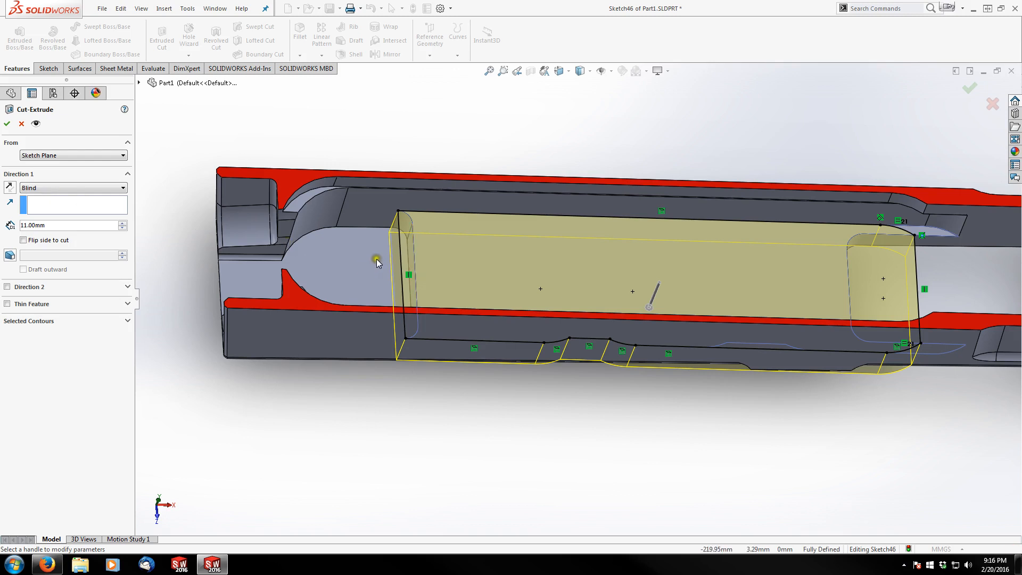
{"action": "left_click", "coordinate": [83, 191]}
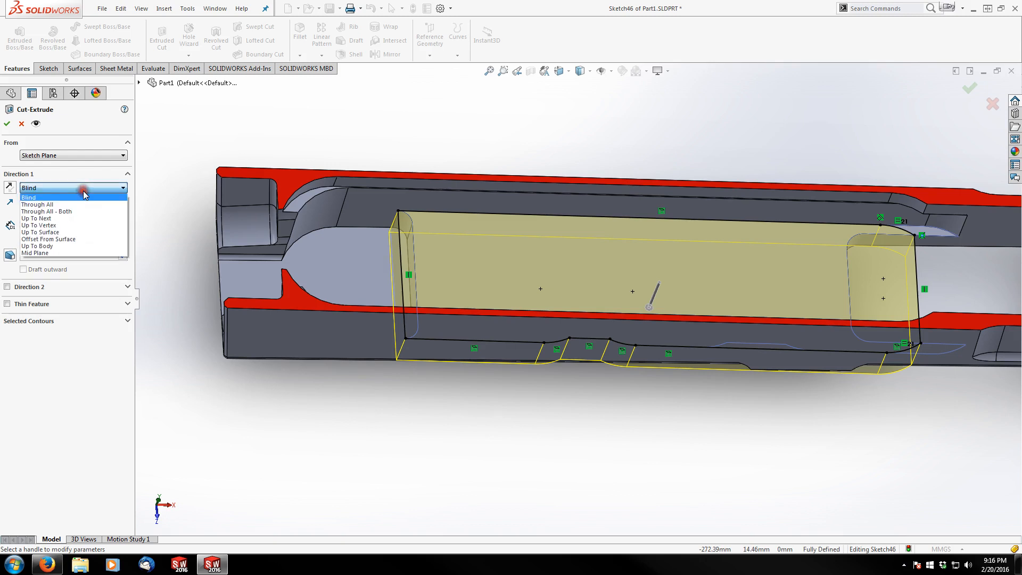
{"action": "left_click", "coordinate": [59, 219]}
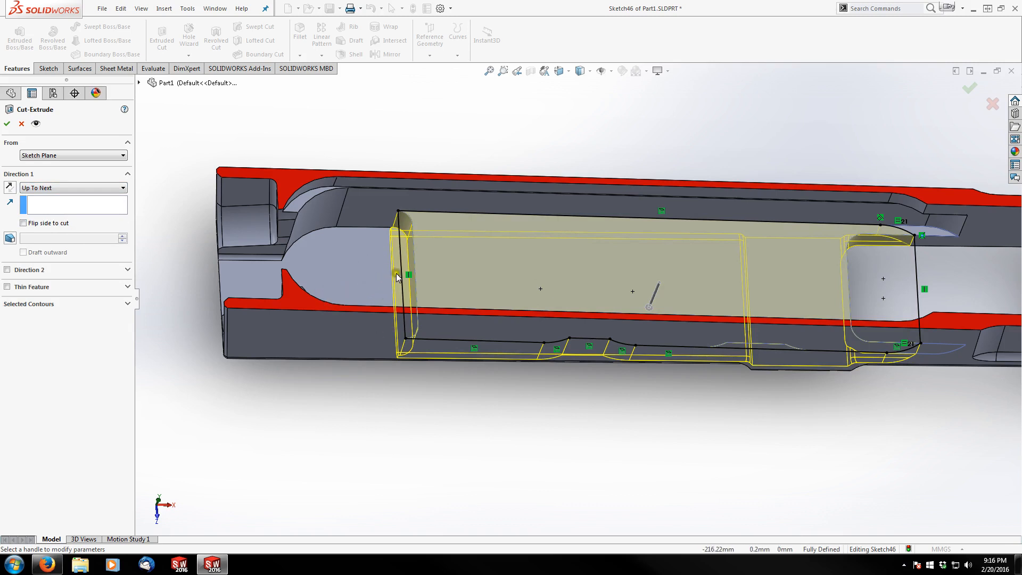
End the cut Up To Surface at the flat floor face in the pocket's rounded end and create it.
{"action": "left_click", "coordinate": [62, 189]}
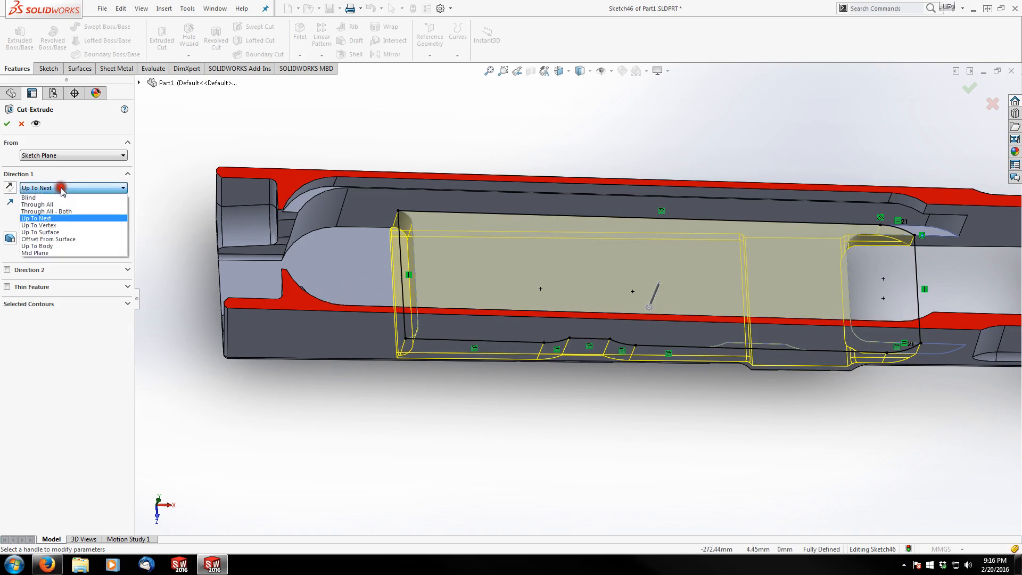
{"action": "left_click", "coordinate": [59, 232]}
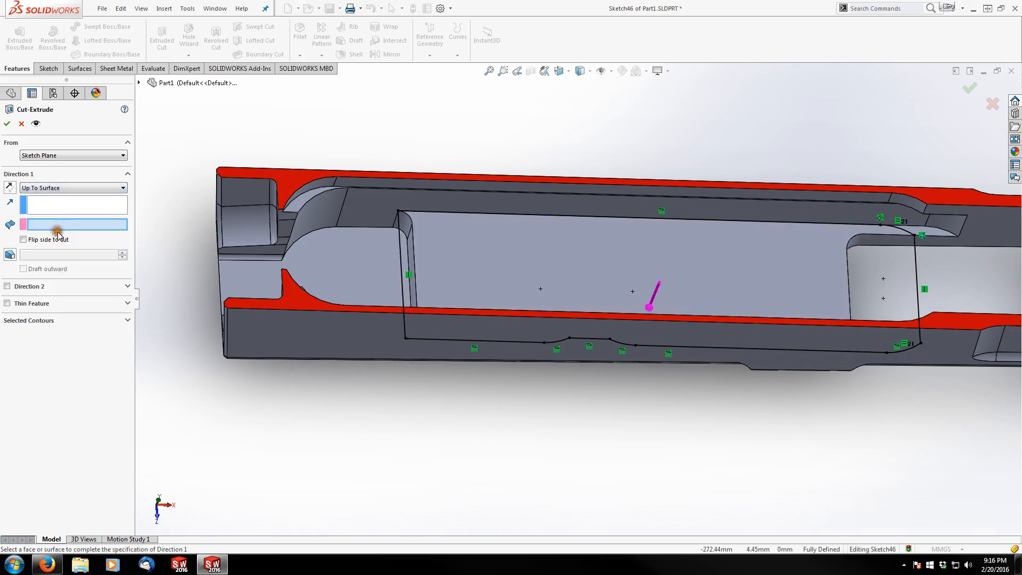
{"action": "left_click", "coordinate": [366, 267]}
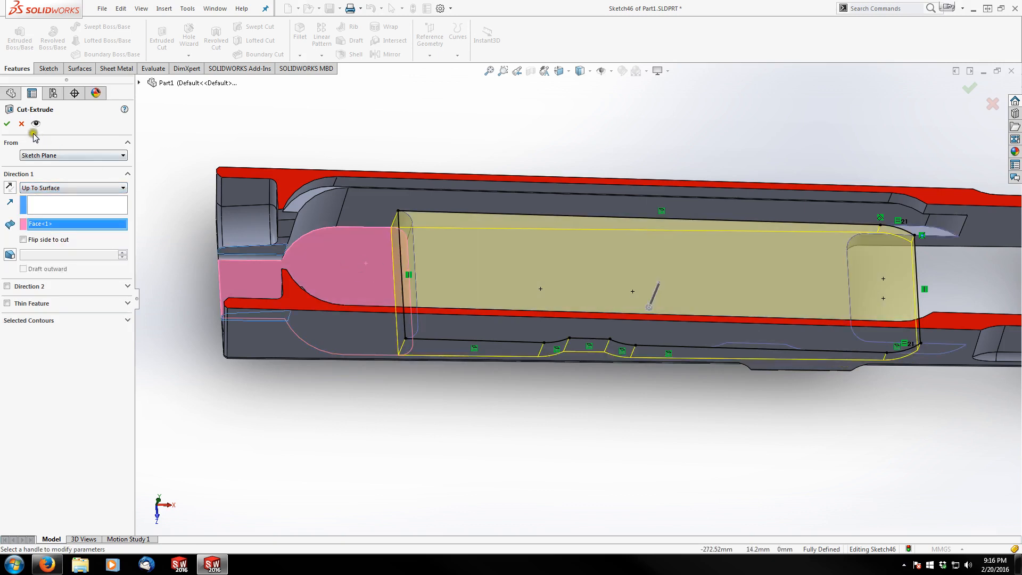
{"action": "left_click", "coordinate": [8, 125]}
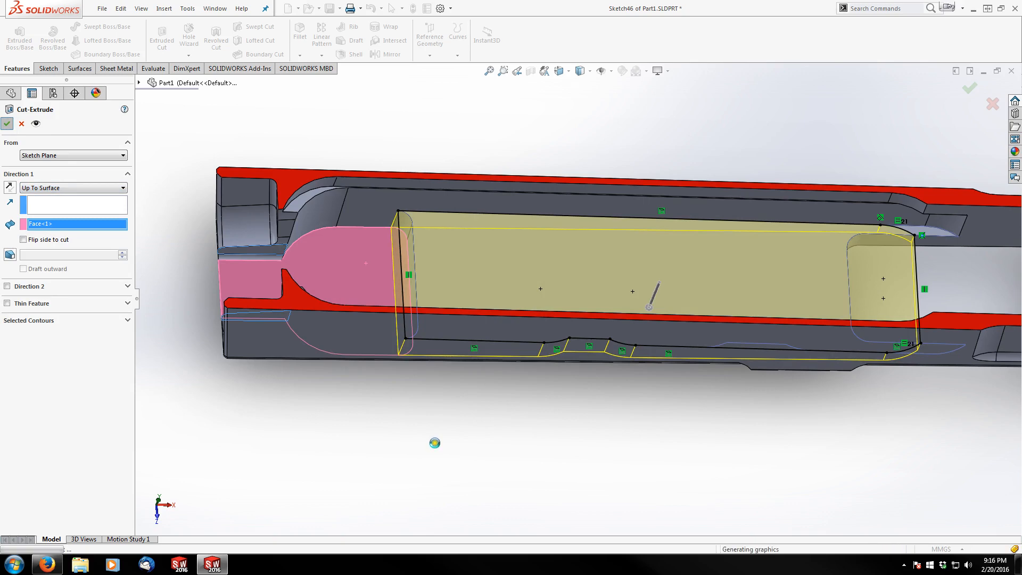
Examine the new cut along the pocket floor and side walls in the sectioned part, including the recesses in the wall.
{"action": "middle_click_drag", "start_coordinate": [450, 448], "coordinate": [656, 413]}
{"action": "scroll", "coordinate": [556, 341], "scroll_direction": "down", "scroll_amount": 3}
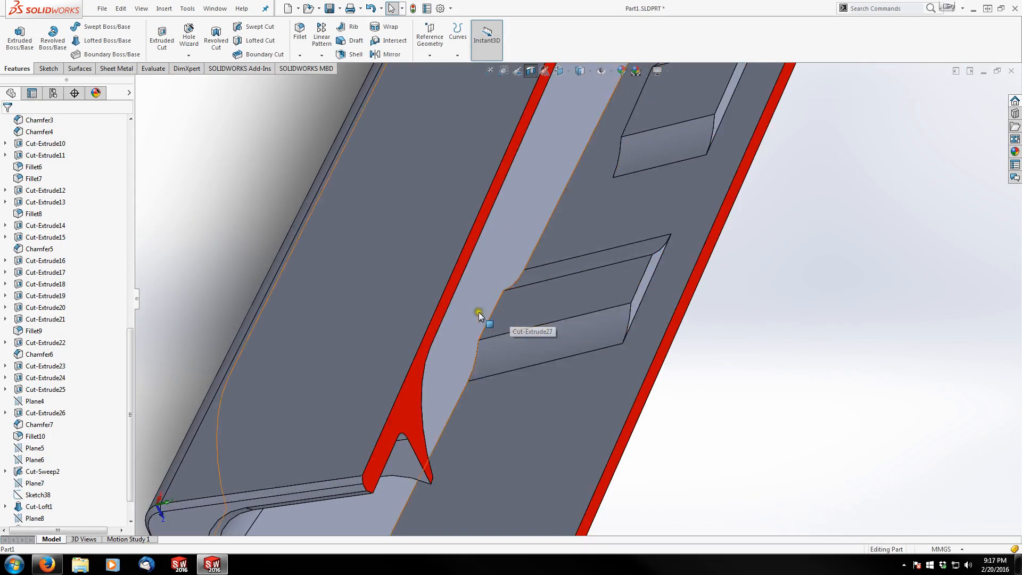
{"action": "scroll", "coordinate": [649, 164], "scroll_direction": "up", "scroll_amount": 3}
{"action": "scroll", "coordinate": [600, 231], "scroll_direction": "down", "scroll_amount": 3}
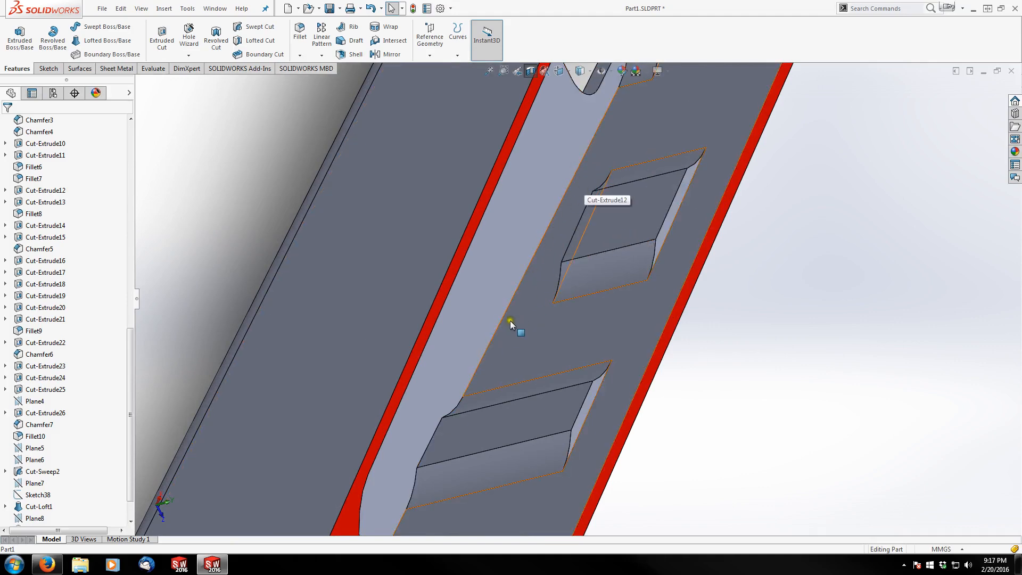
{"action": "scroll", "coordinate": [491, 318], "scroll_direction": "up", "scroll_amount": 4}
{"action": "middle_click_drag", "start_coordinate": [491, 318], "coordinate": [419, 228]}
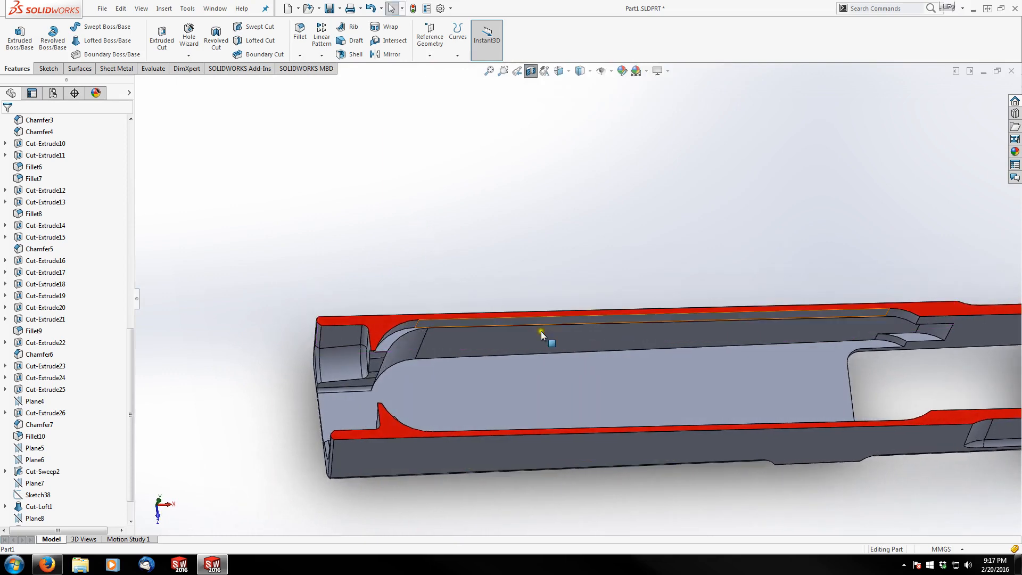
{"action": "scroll", "coordinate": [648, 345], "scroll_direction": "up", "scroll_amount": 5}
{"action": "scroll", "coordinate": [676, 323], "scroll_direction": "down", "scroll_amount": 5}
{"action": "middle_click_drag", "start_coordinate": [676, 324], "coordinate": [650, 324]}
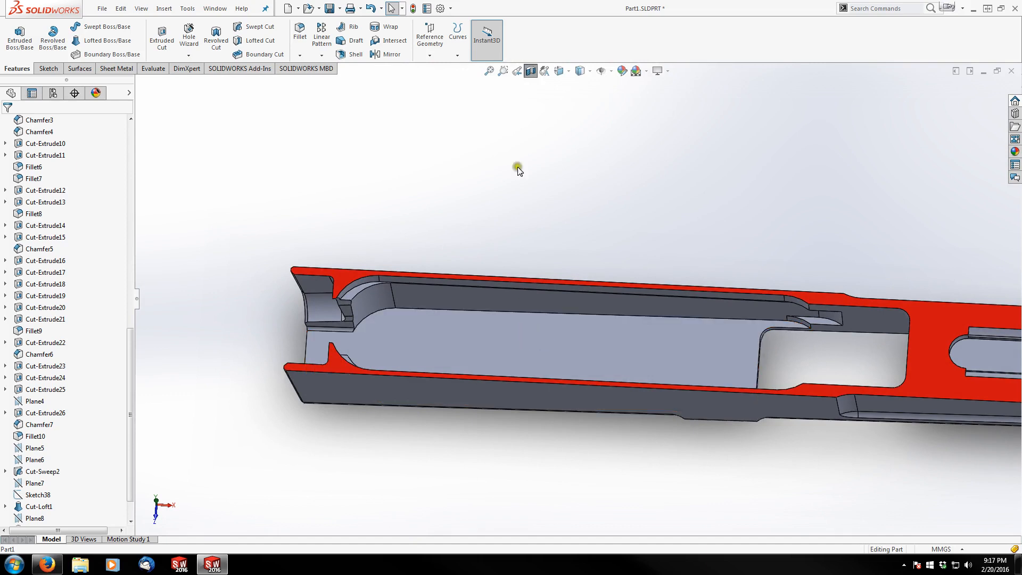
Turn off the section view and show the whole part in the Isometric orientation.
{"action": "left_click", "coordinate": [531, 70]}
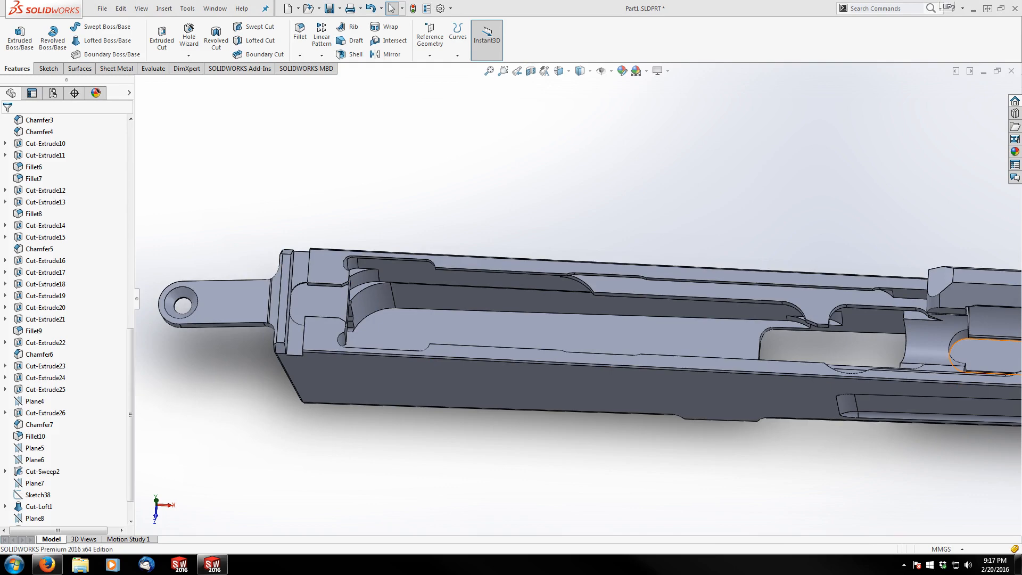
{"action": "scroll", "coordinate": [793, 333], "scroll_direction": "up", "scroll_amount": 3}
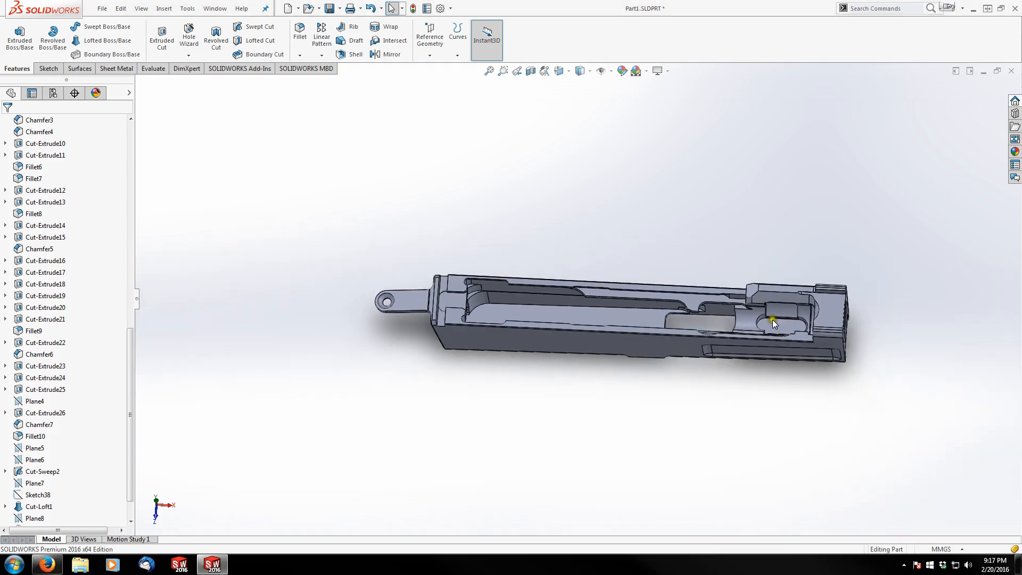
{"action": "middle_click_drag", "start_coordinate": [509, 320], "coordinate": [420, 370]}
{"action": "key", "text": "space"}
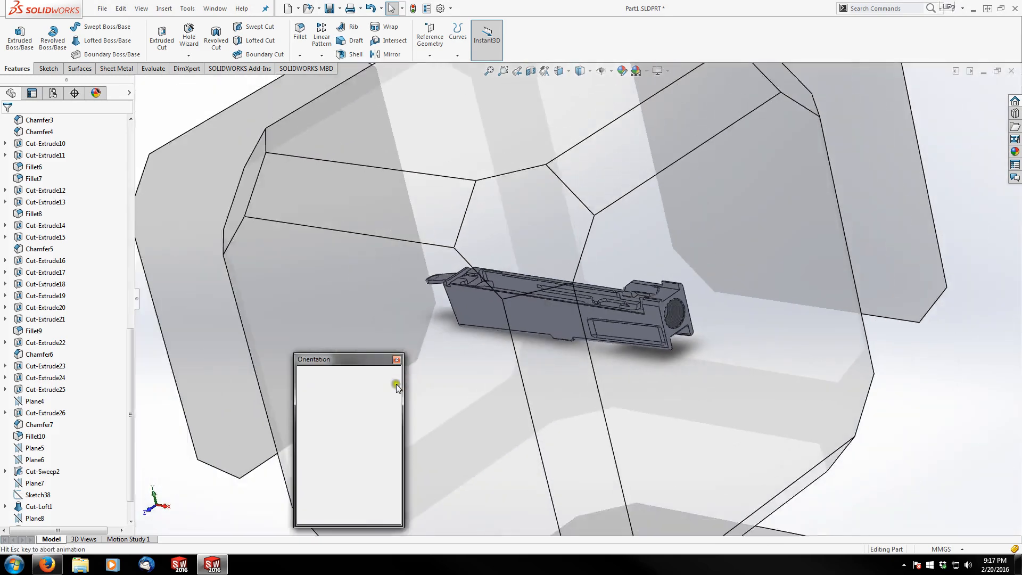
{"action": "left_click", "coordinate": [385, 391]}
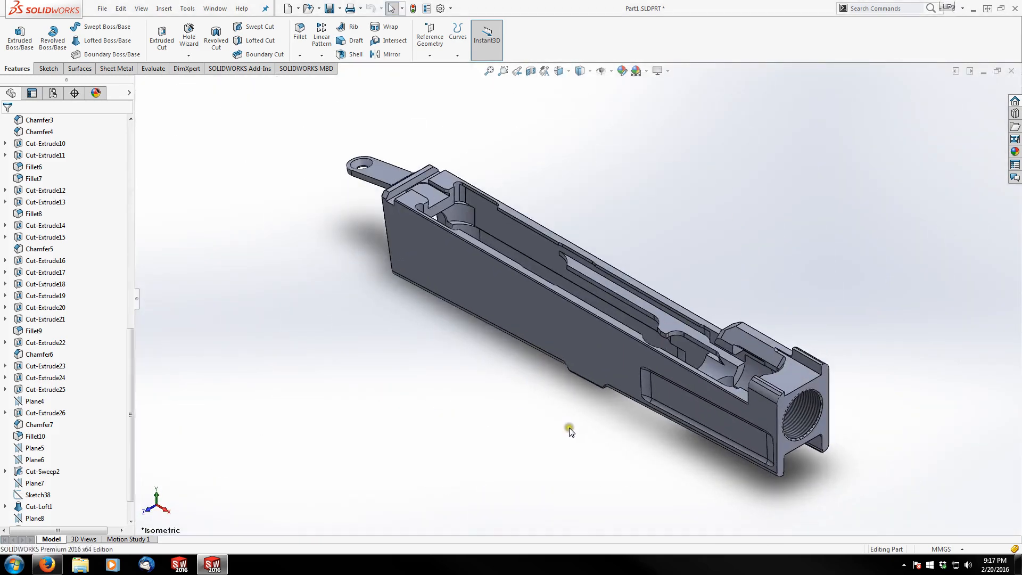
{"action": "middle_click_drag", "start_coordinate": [570, 427], "coordinate": [489, 414], "text": "ctrl"}
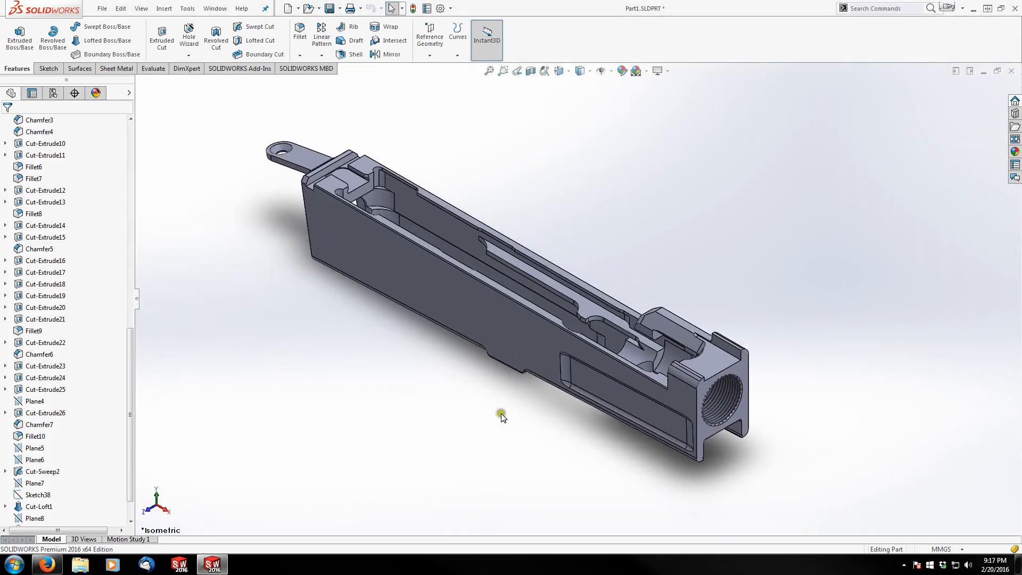